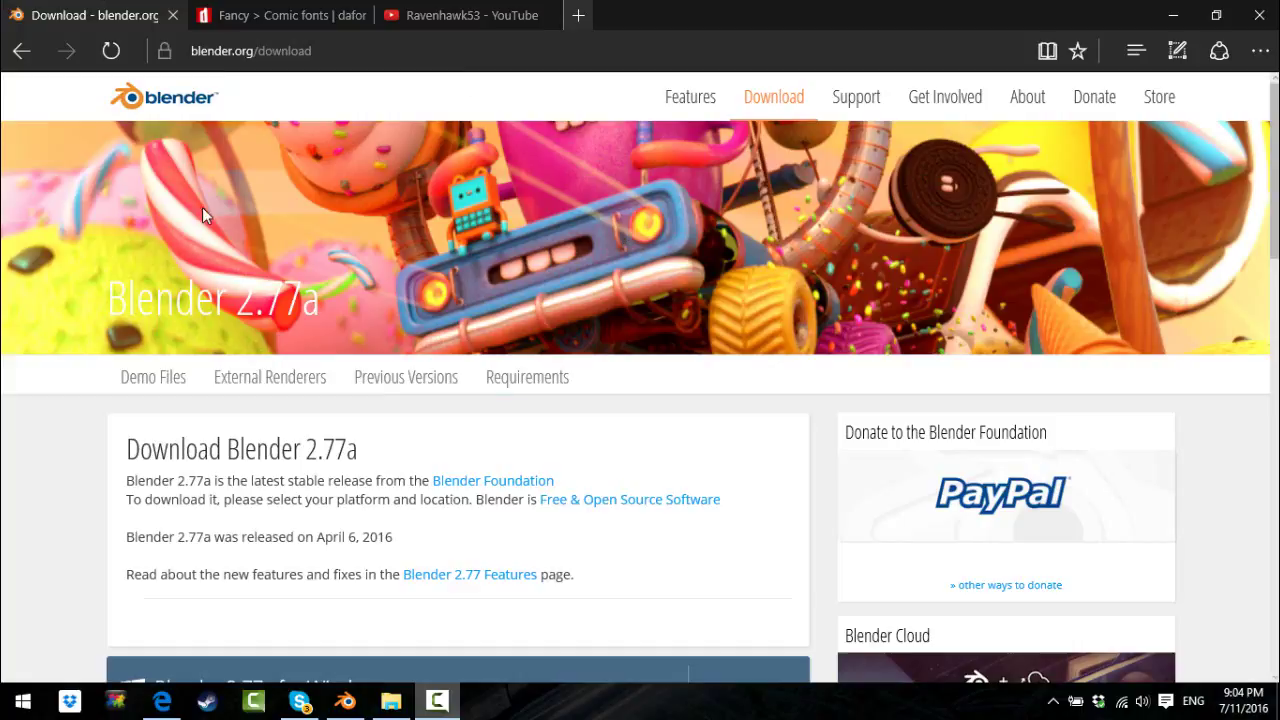
Step: Examine the Blender 2.77a download options for Windows, Mac OSX and GNU/Linux on the download page
scroll(769, 494, "down", 4)
scroll(170, 168, "up", 4)
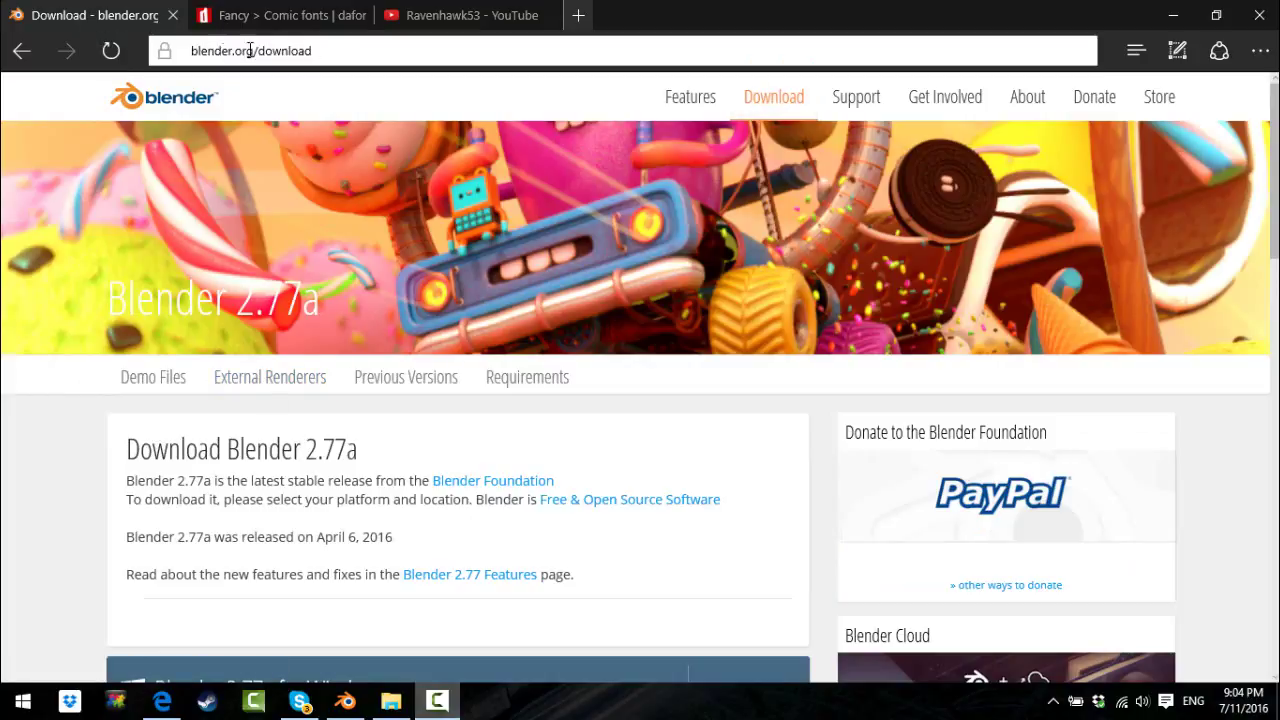
scroll(390, 370, "down", 2)
scroll(285, 326, "down", 2)
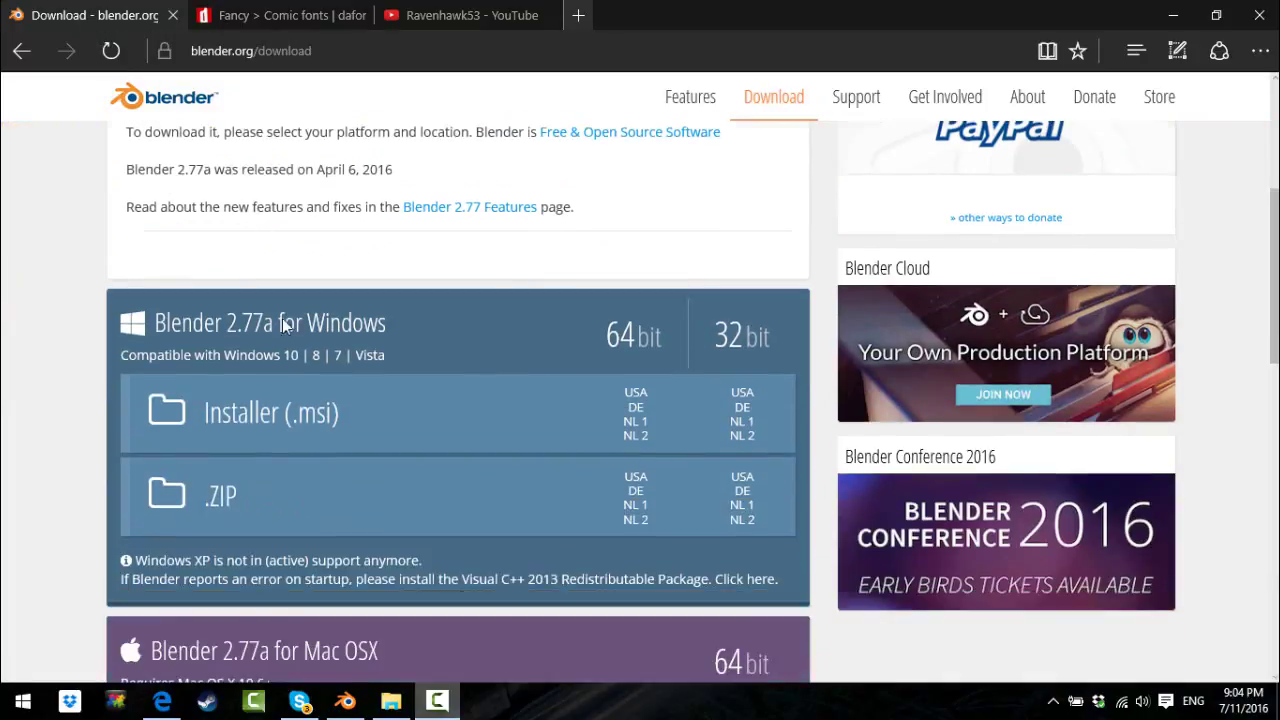
scroll(303, 354, "down", 5)
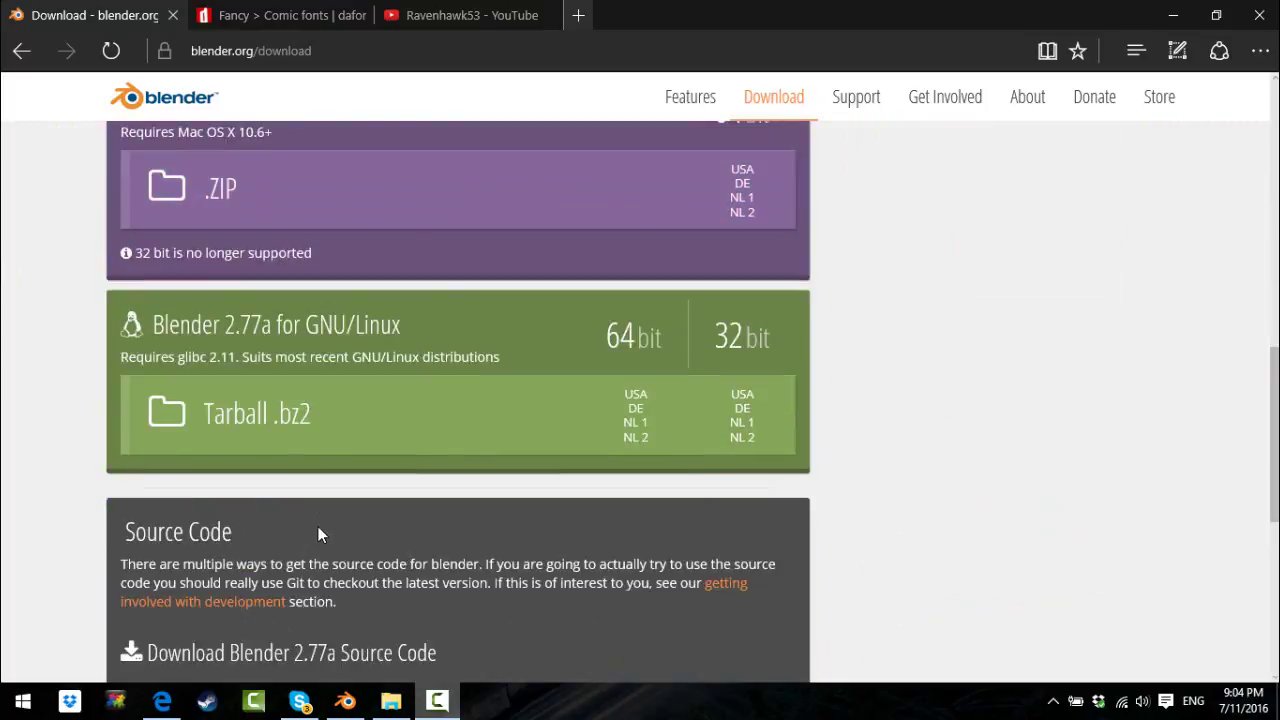
scroll(338, 313, "up", 2)
scroll(338, 313, "up", 3)
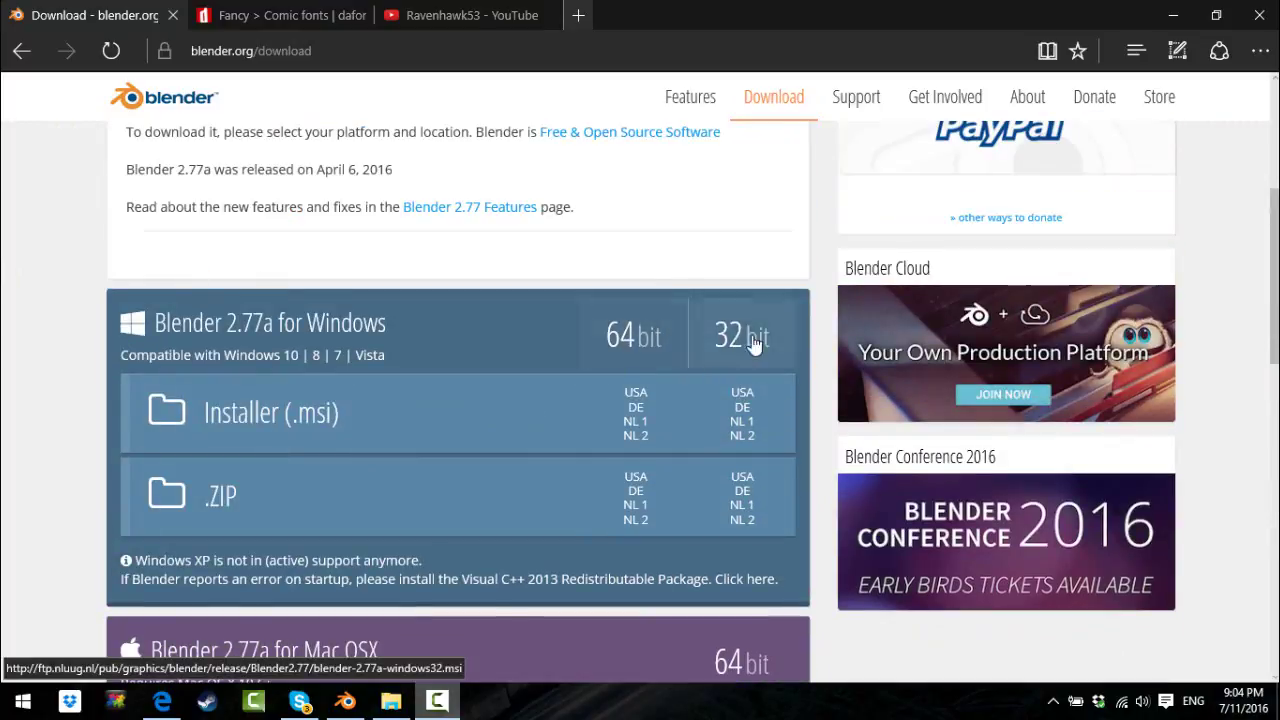
scroll(600, 450, "down", 3)
scroll(558, 520, "down", 3)
scroll(457, 427, "up", 5)
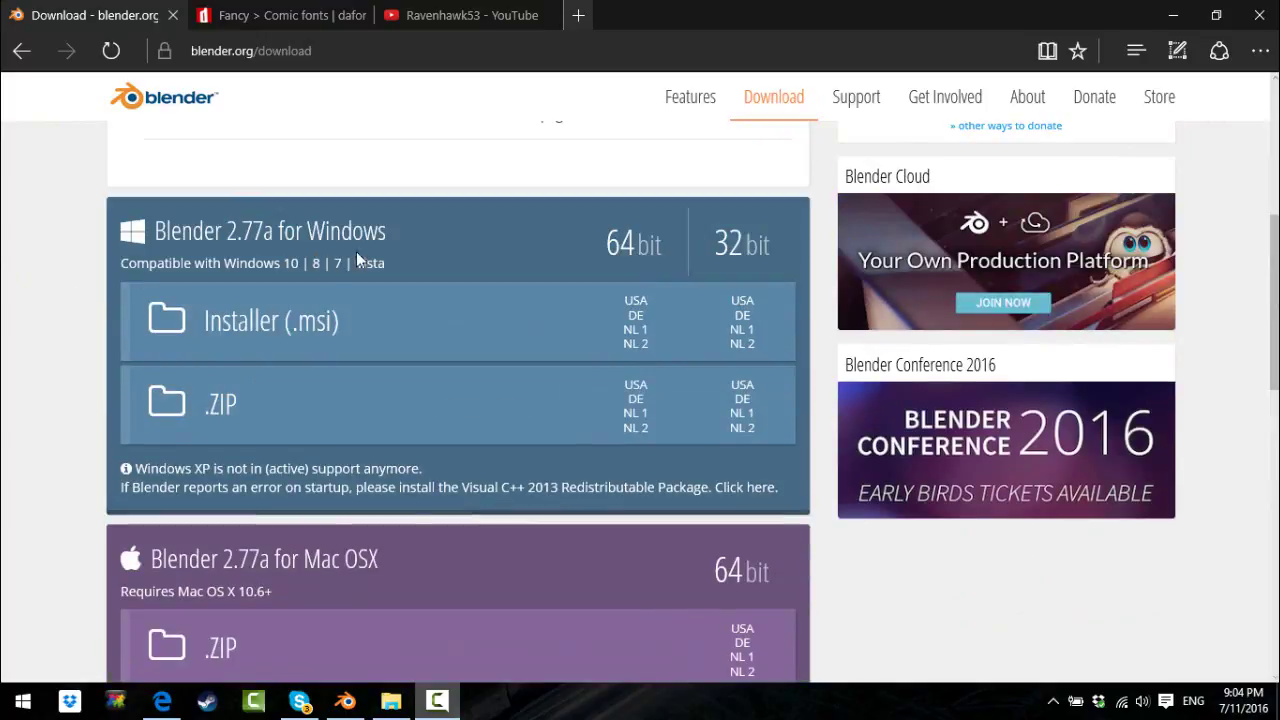
scroll(356, 251, "down", 2)
scroll(322, 270, "up", 1)
scroll(322, 270, "down", 3)
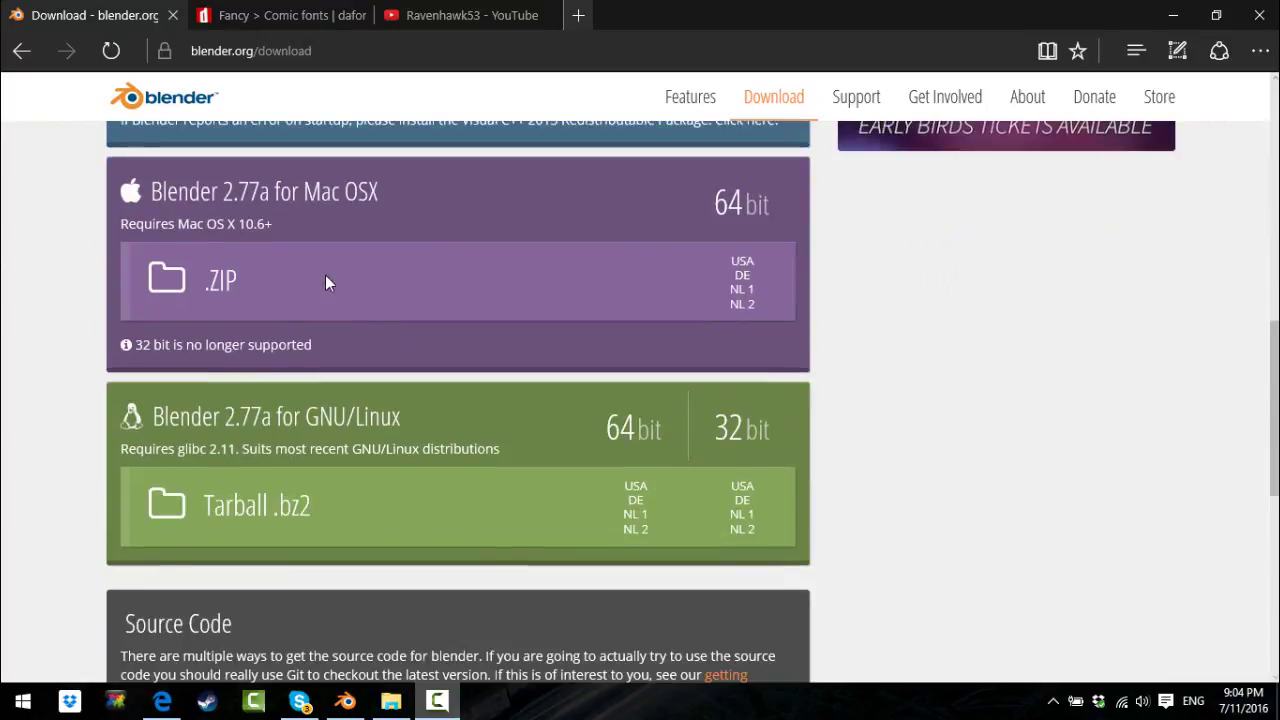
scroll(494, 368, "up", 3)
scroll(437, 449, "up", 4)
scroll(374, 446, "down", 4)
scroll(389, 443, "up", 6)
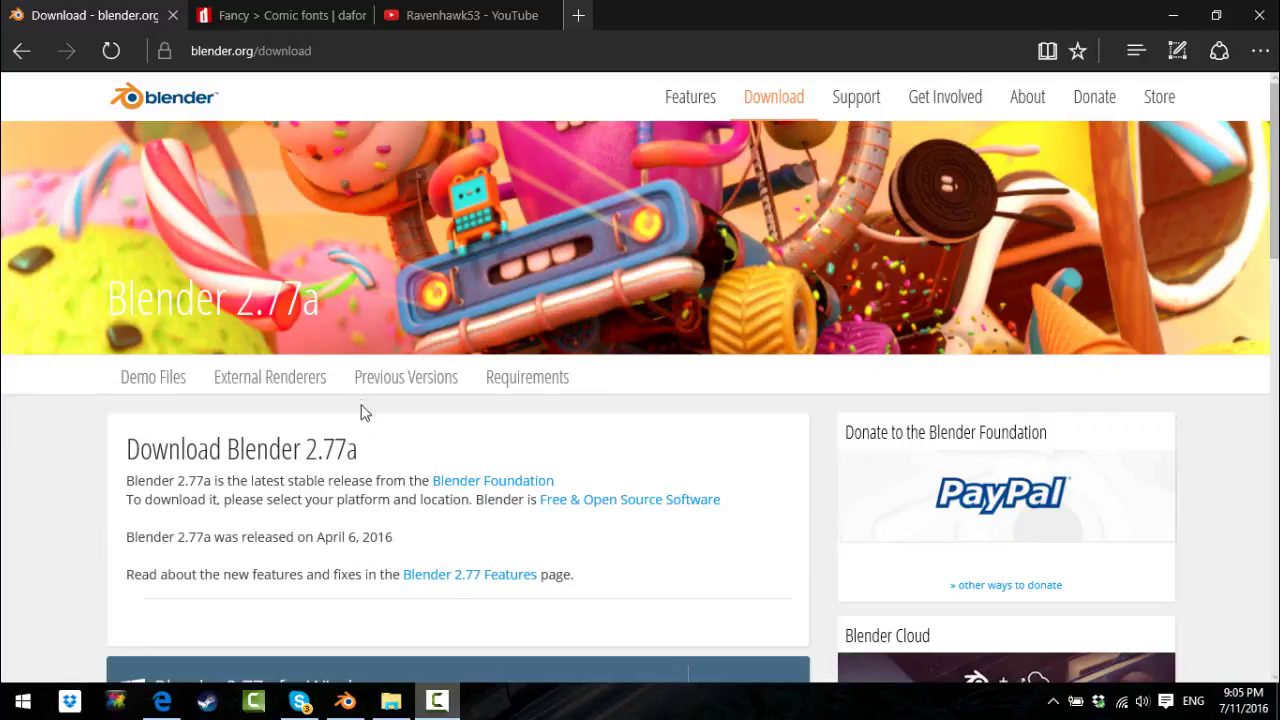
Step: Download the Single Sleeve font from the dafont Comic fonts page and open its archive, dismissing the WinRAR trial notice
left_click(300, 15)
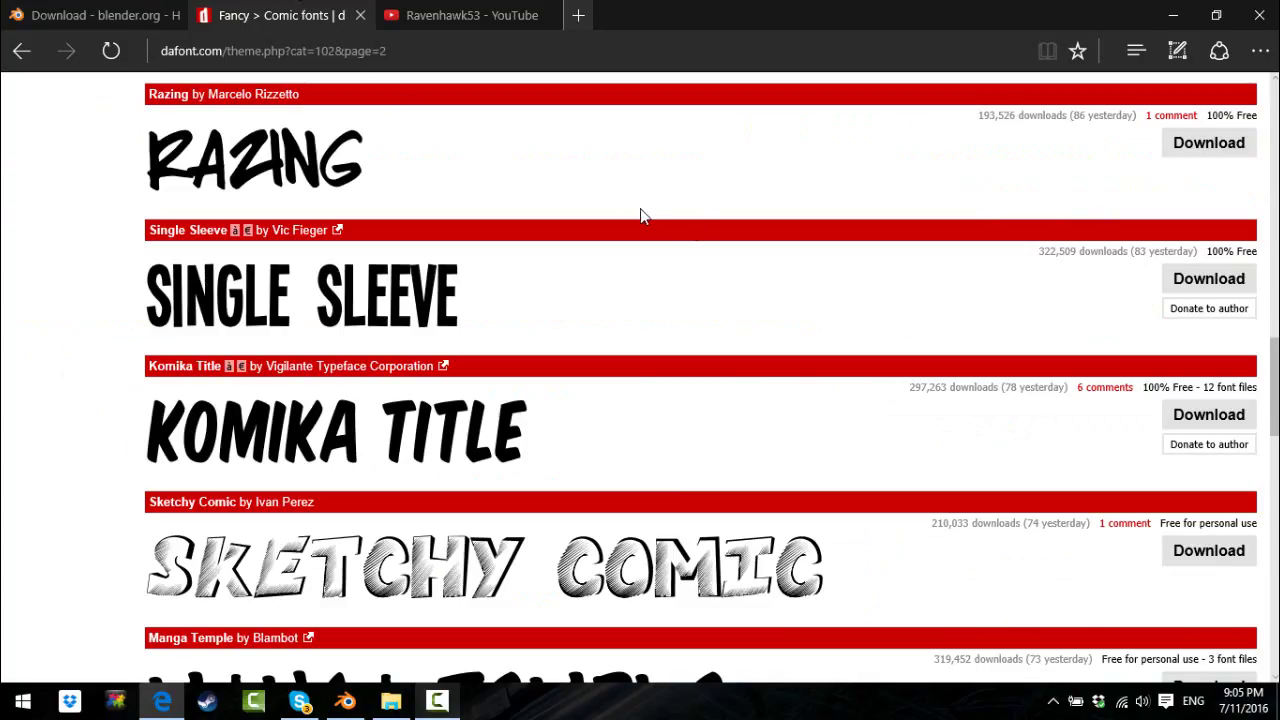
scroll(563, 294, "down", 3)
scroll(563, 294, "up", 2)
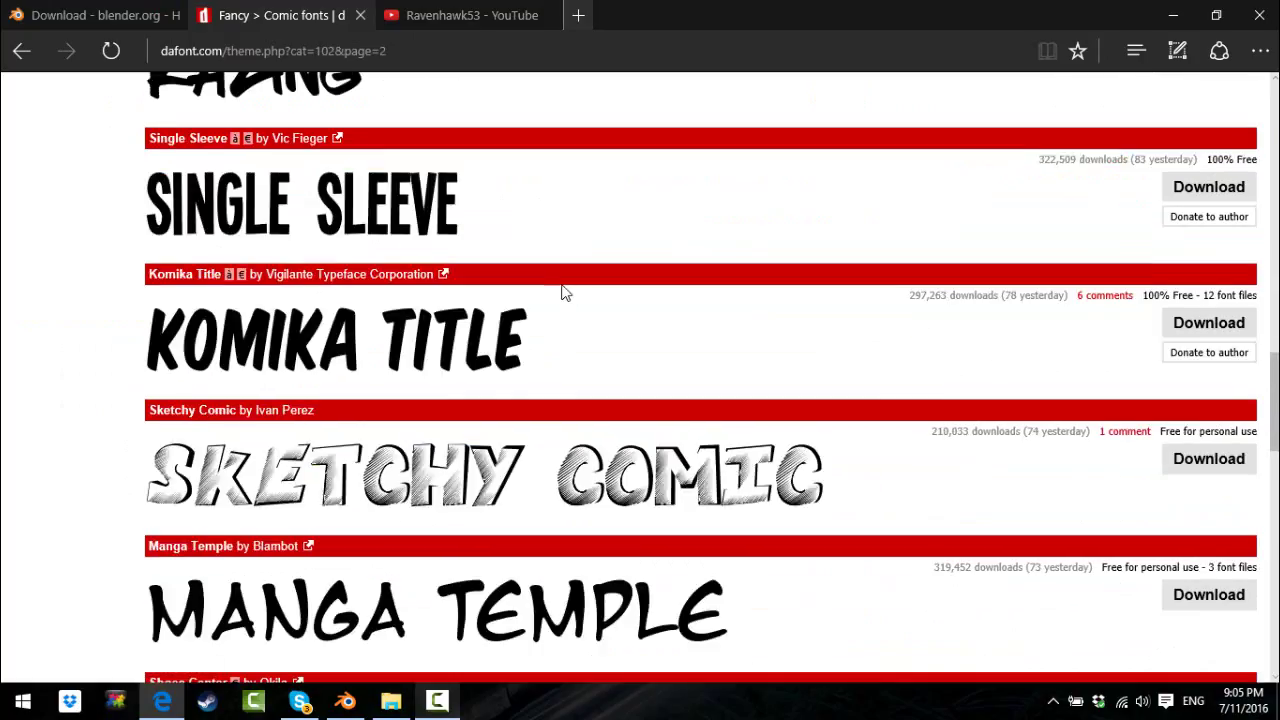
left_click(1210, 186)
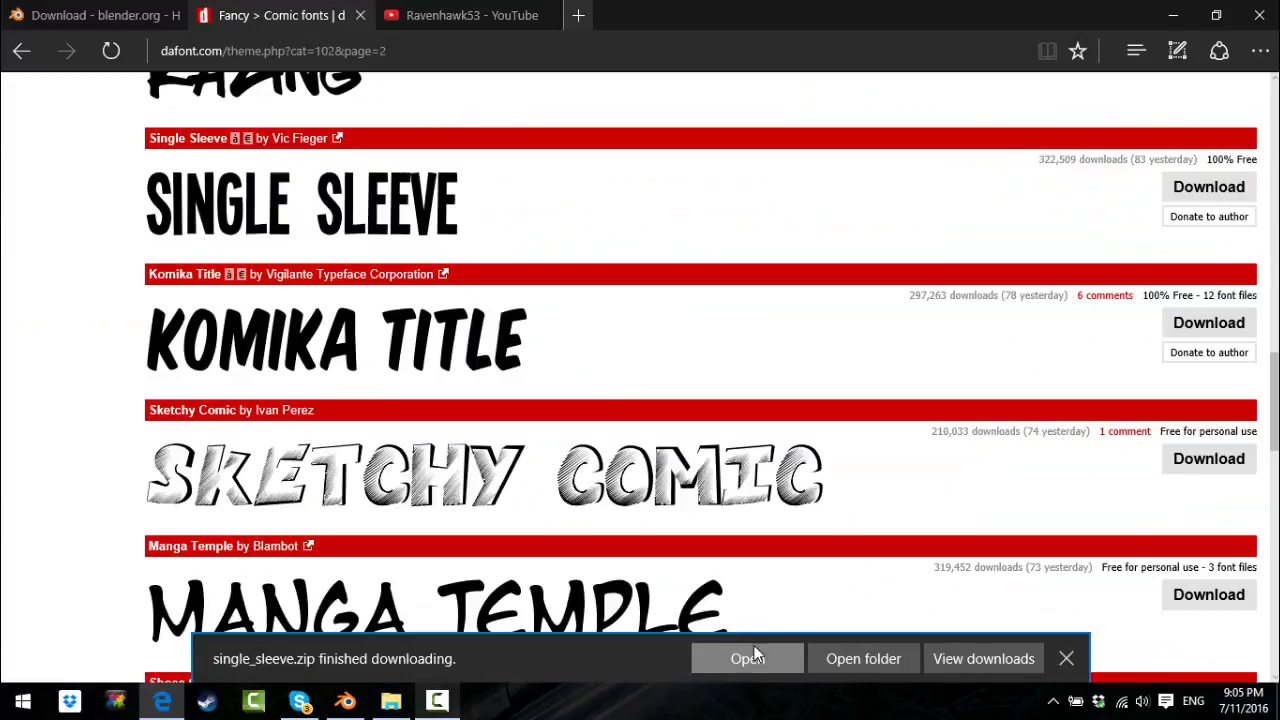
left_click(755, 657)
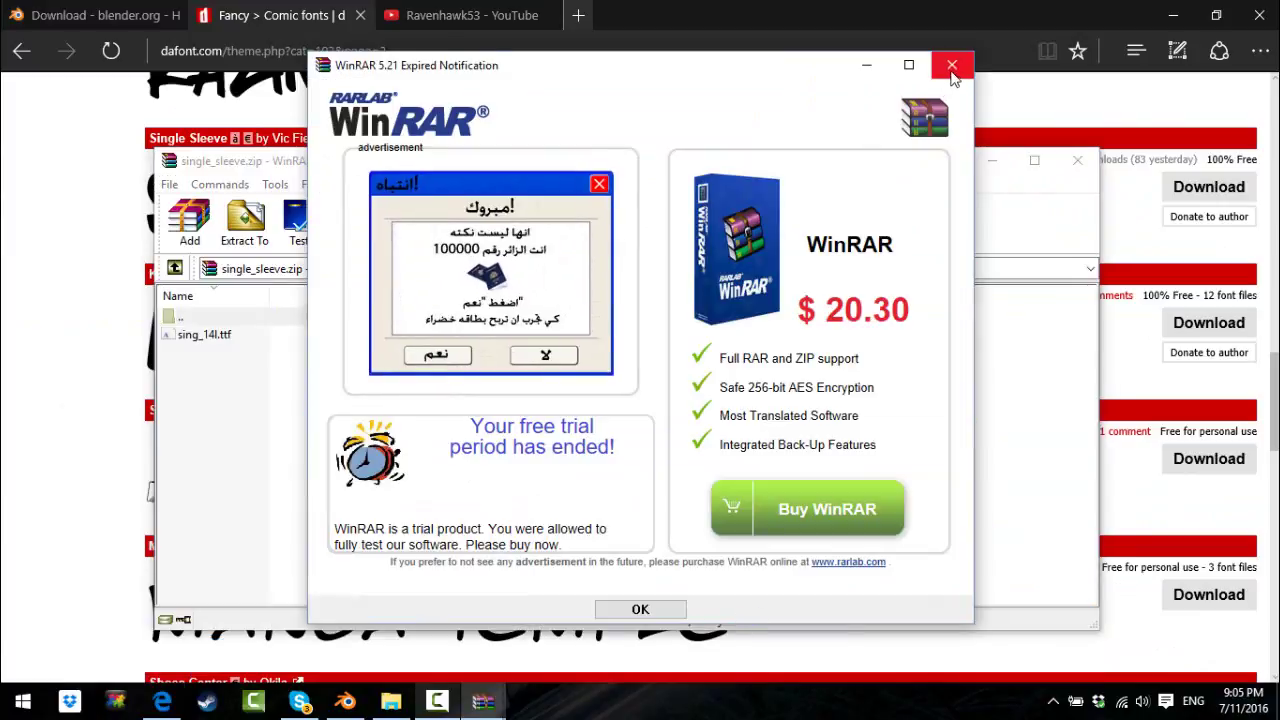
left_click(952, 64)
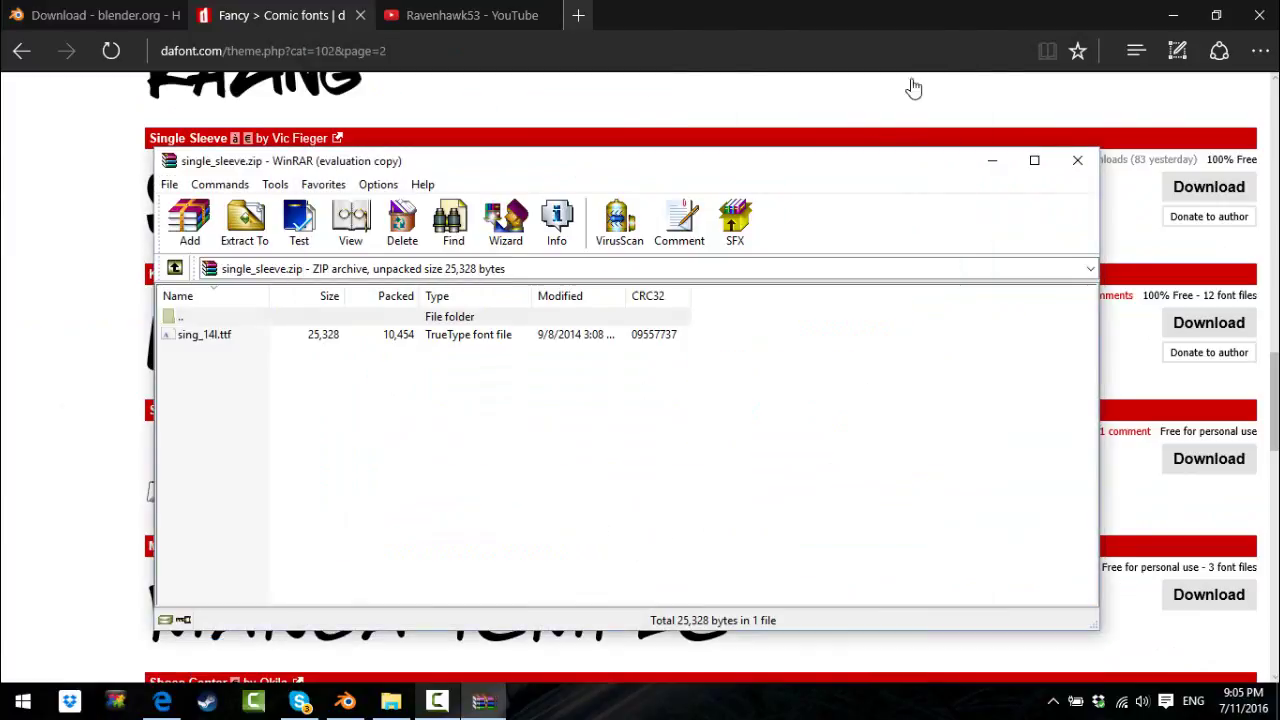
Step: Install the Single Sleeve font from sing_14l.ttf in the archive and extract the font file to the desktop
double_click(281, 336)
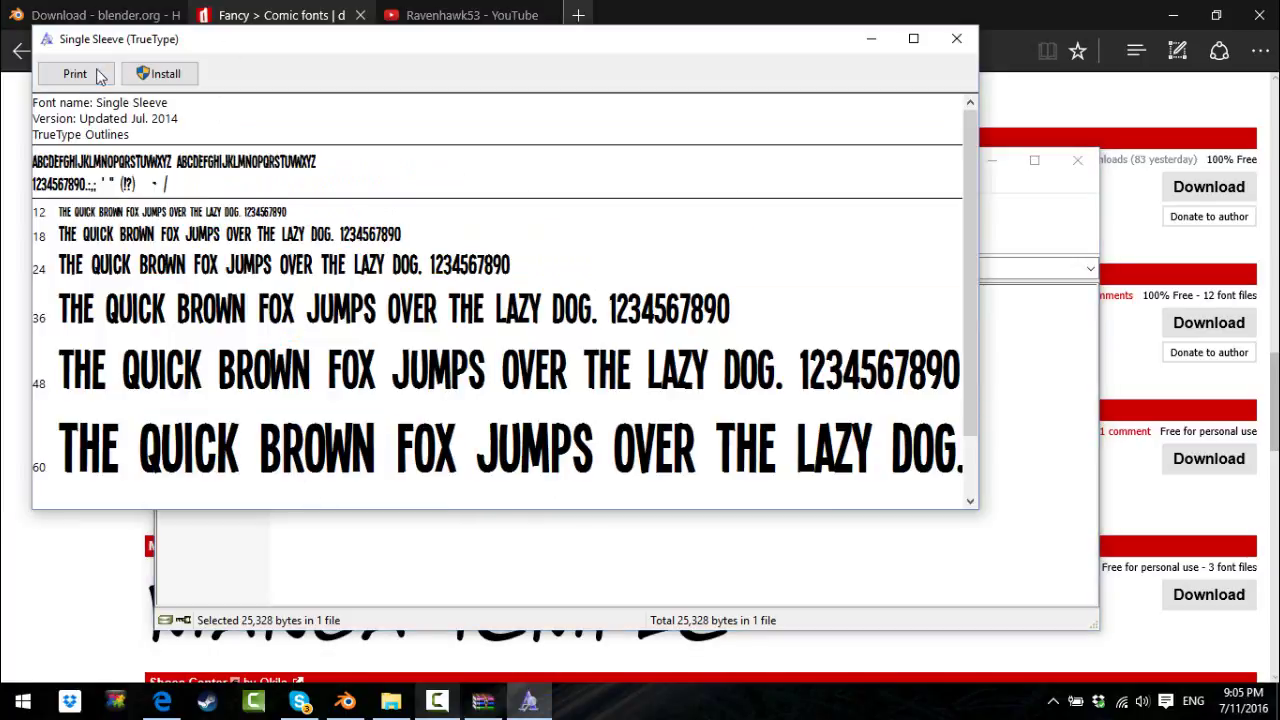
left_click(166, 80)
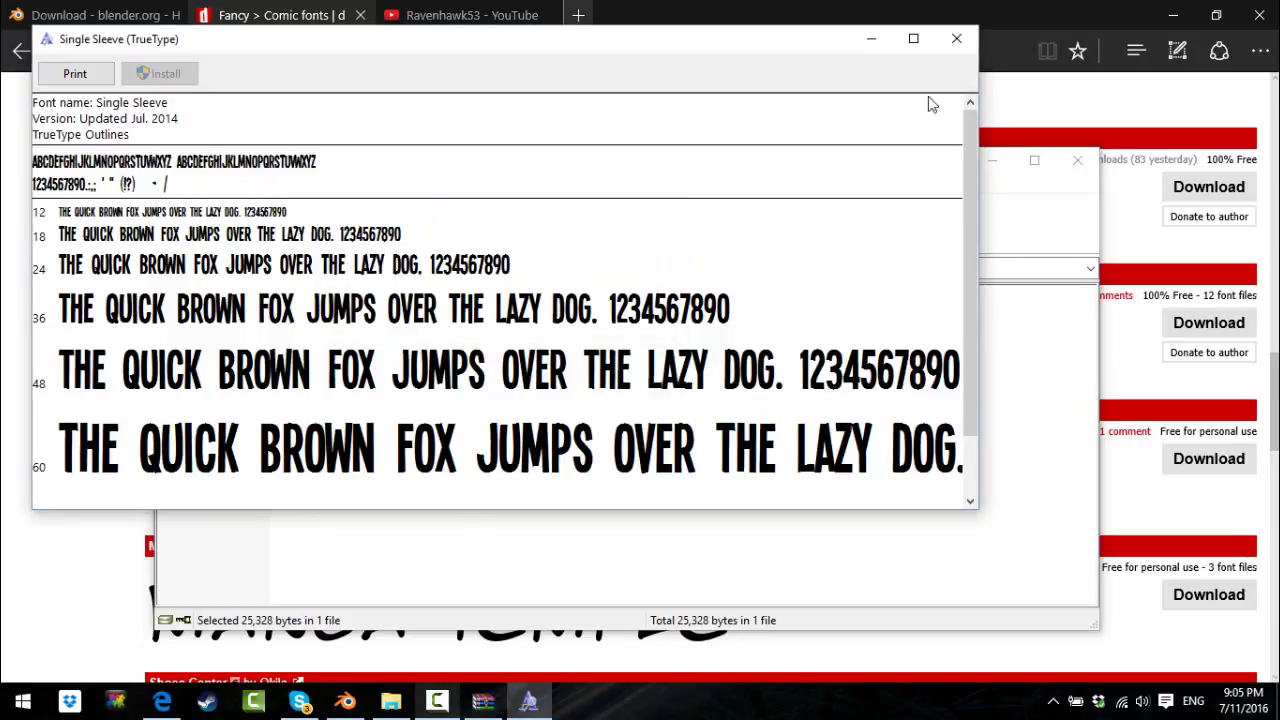
left_click(956, 38)
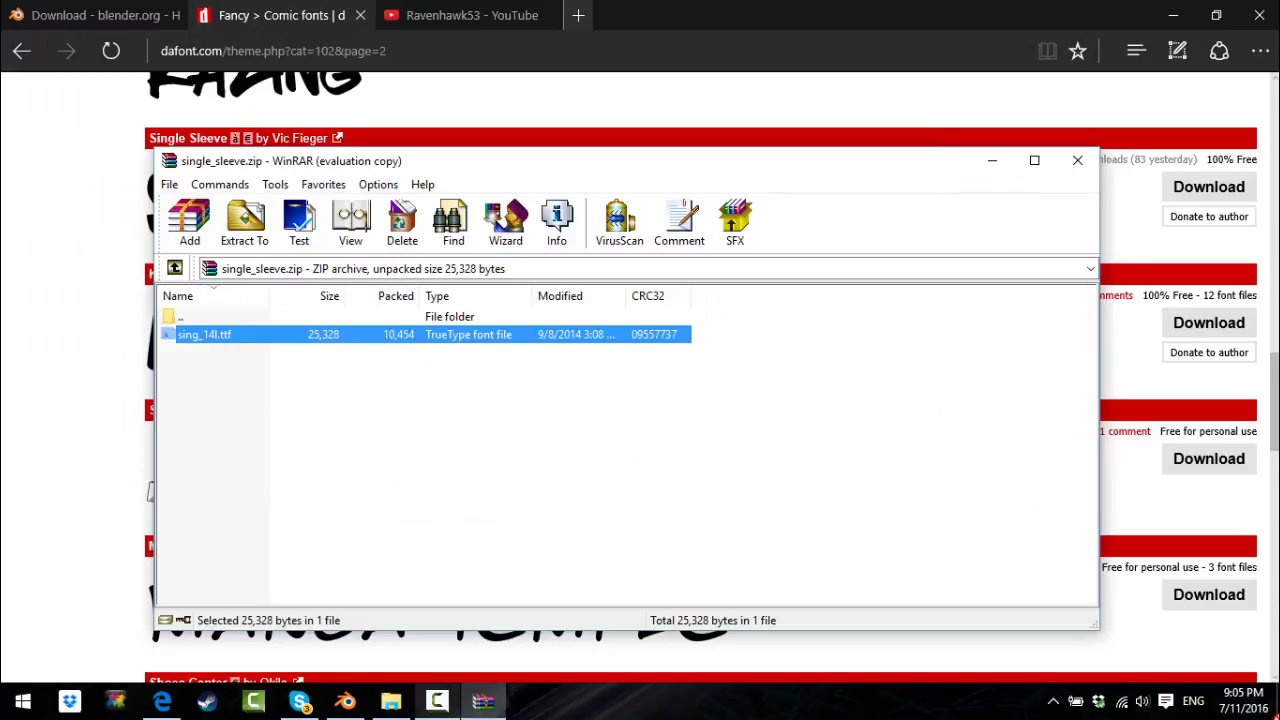
left_click_drag(200, 334, 691, 509)
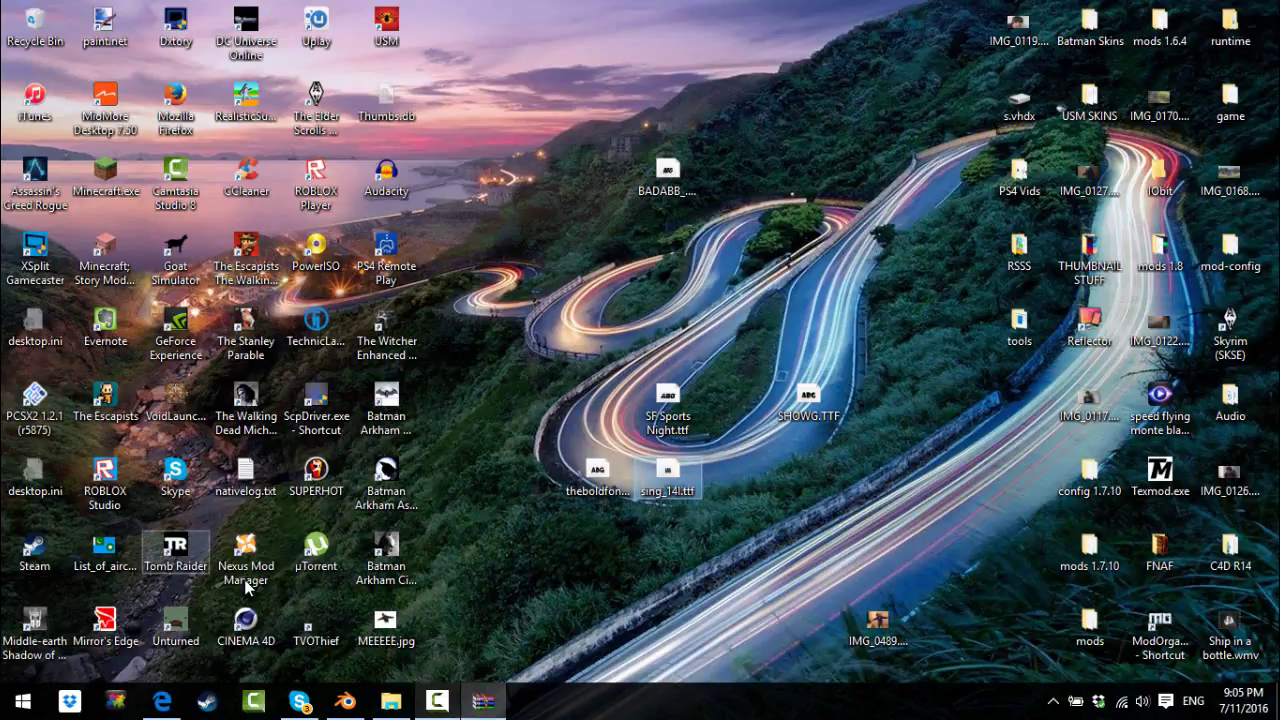
Step: Switch to Blender and delete the default cube from the scene
left_click(346, 701)
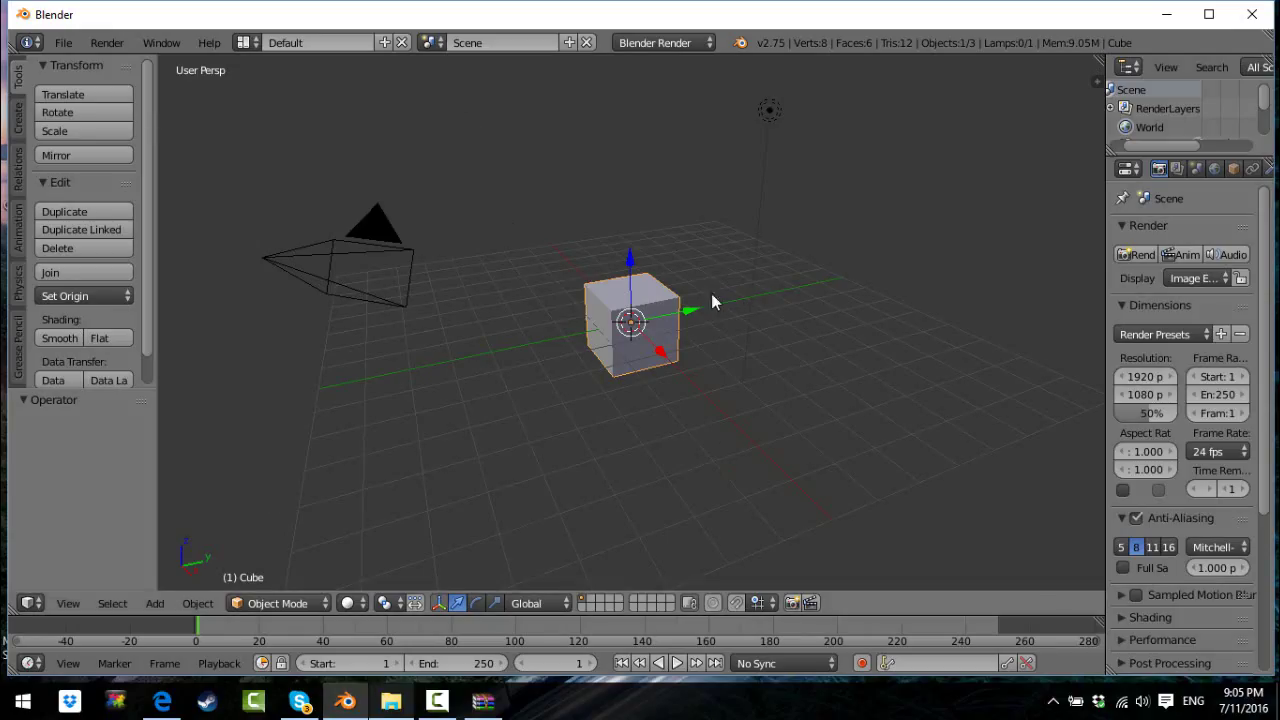
key("x")
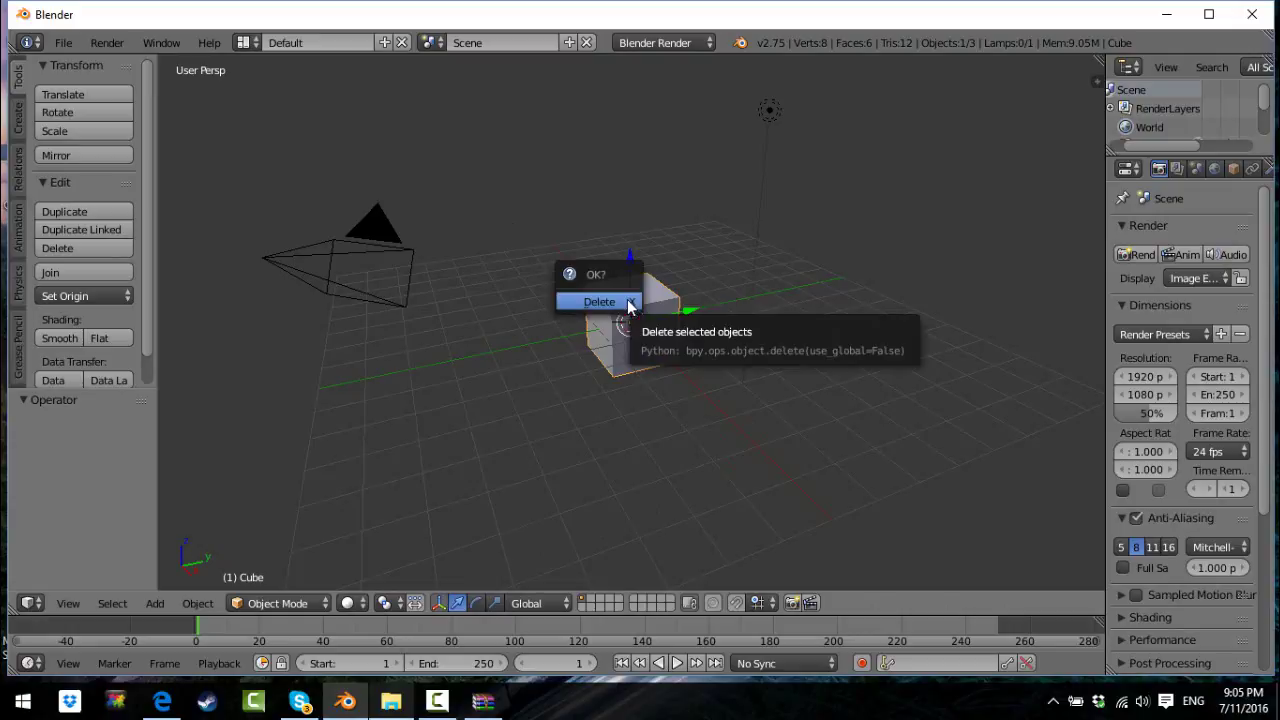
left_click(628, 303)
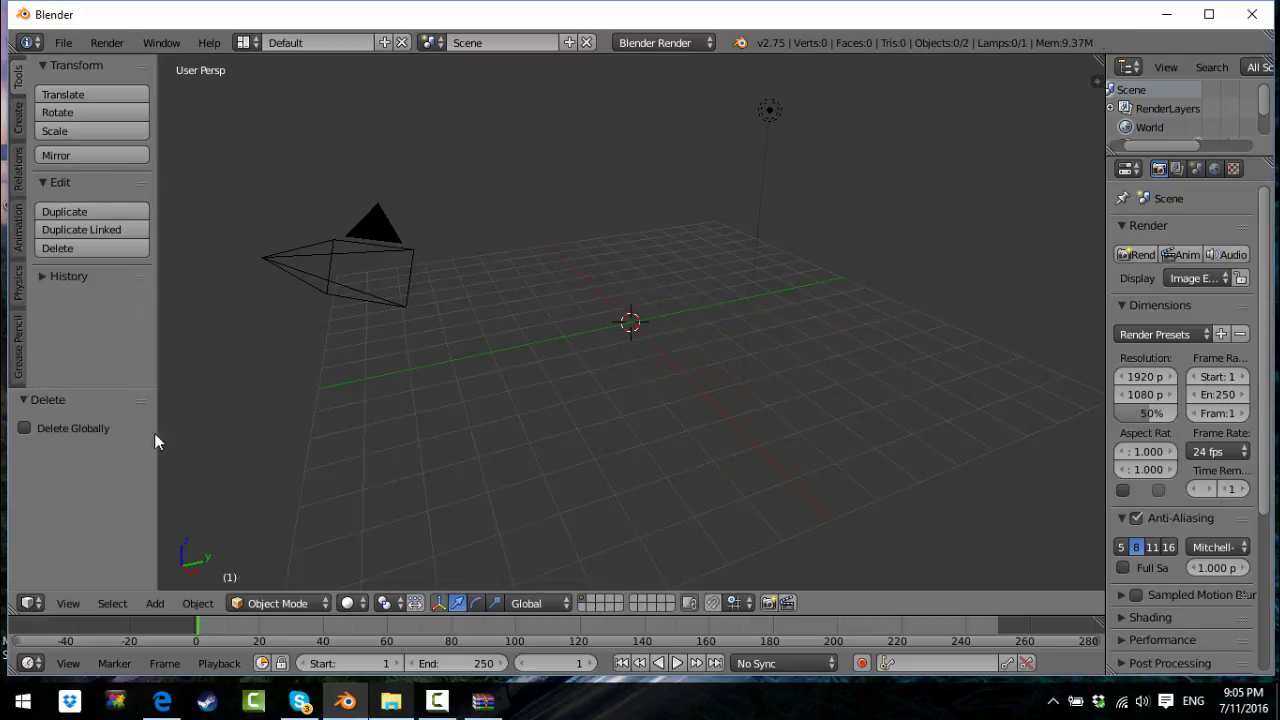
Step: Align the 3D view to the front of the scene
left_click(68, 603)
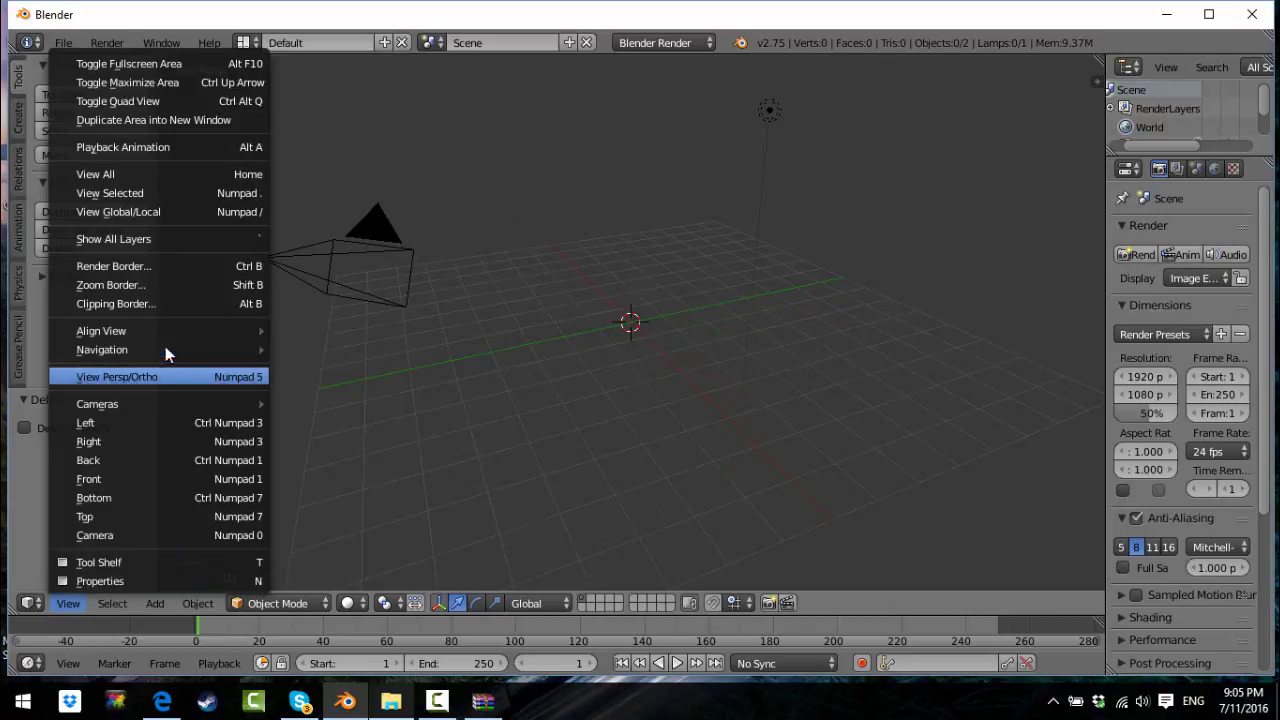
mouse_move(203, 331)
mouse_move(381, 330)
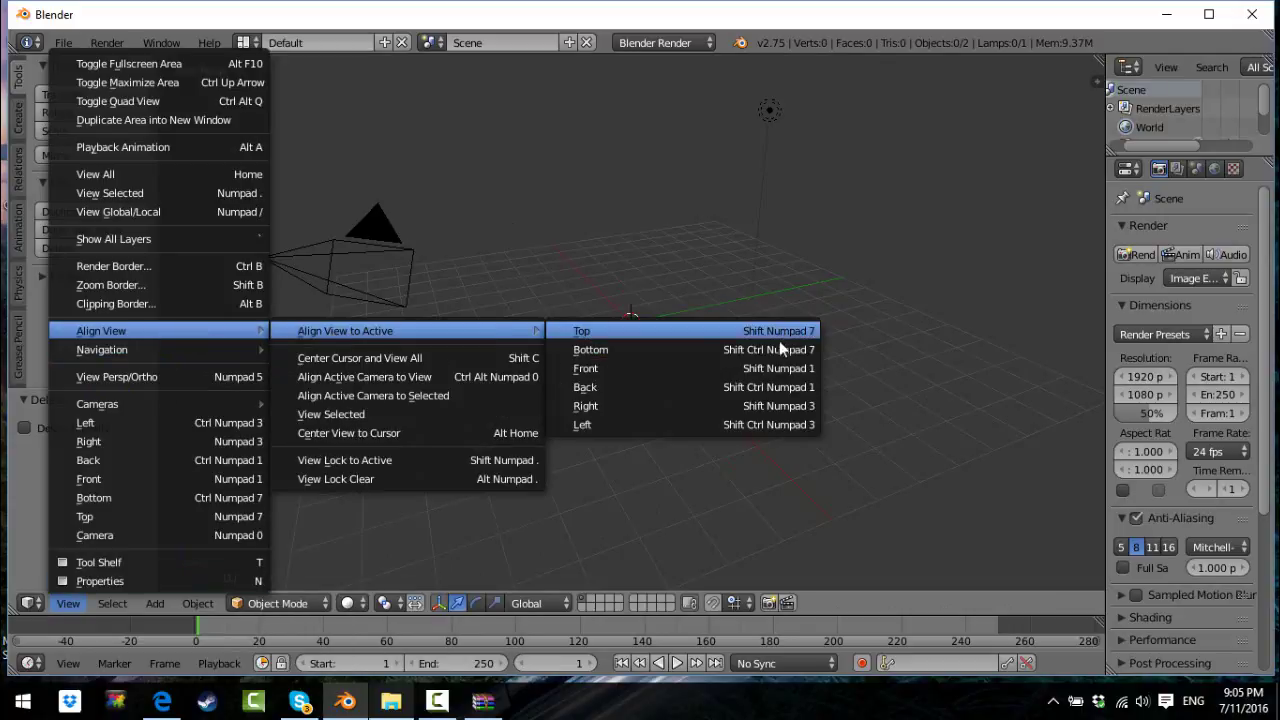
left_click(742, 368)
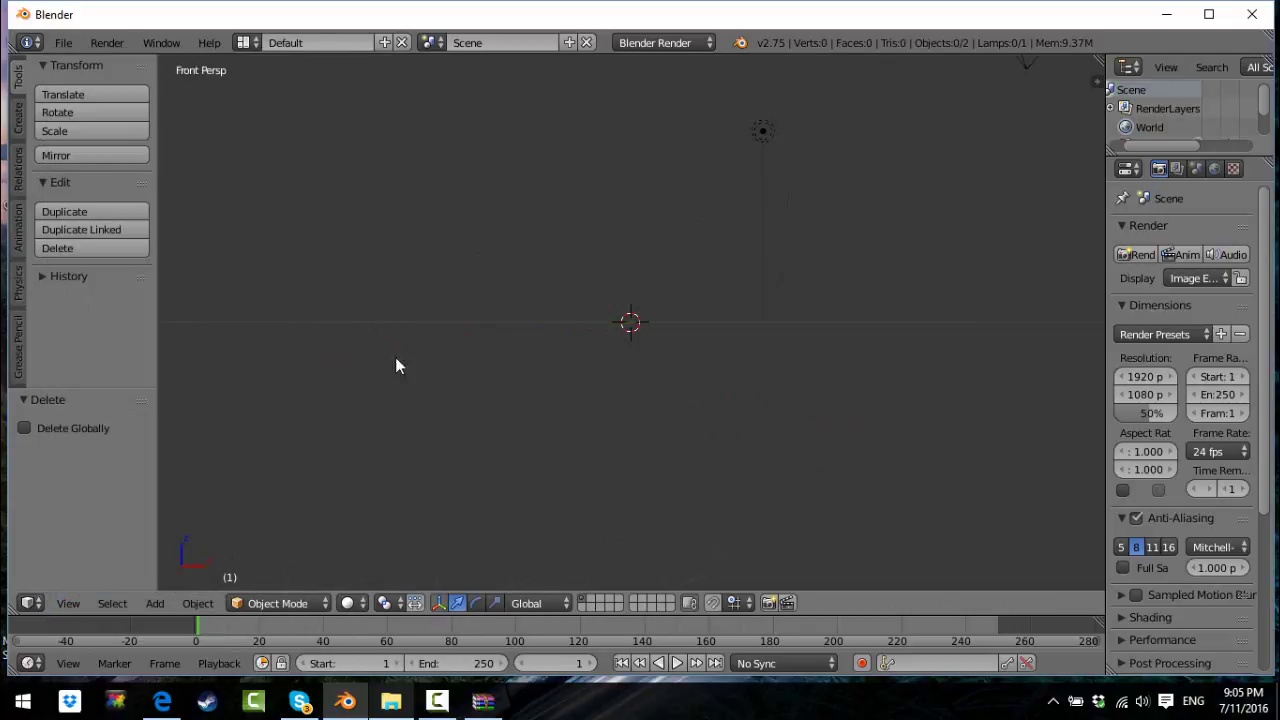
Step: Align the active camera to the current front view
left_click(68, 603)
mouse_move(156, 346)
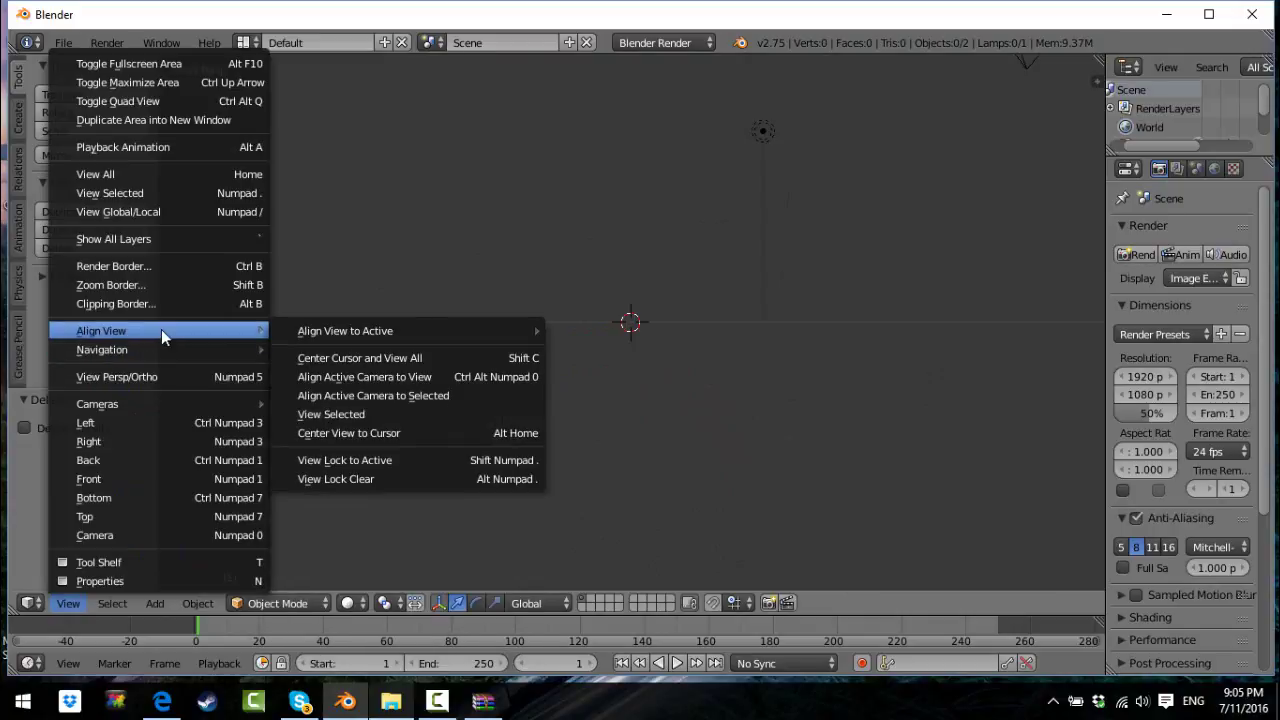
mouse_move(455, 333)
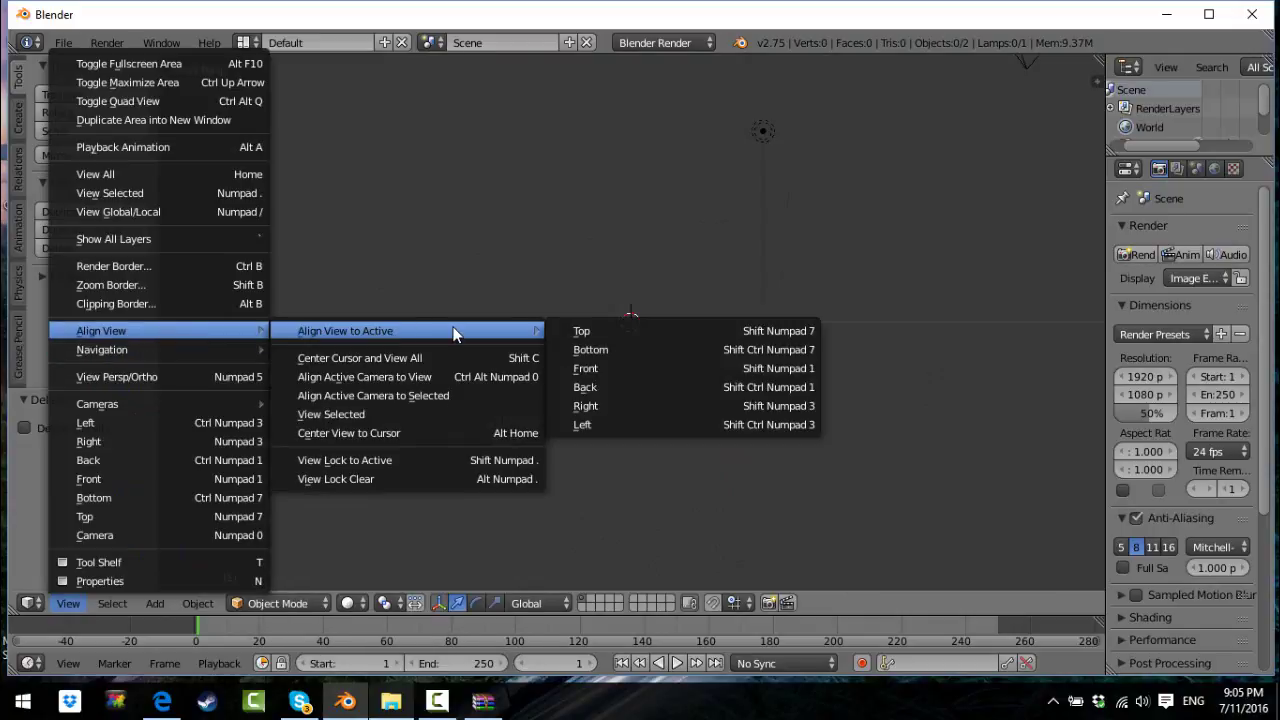
left_click(446, 378)
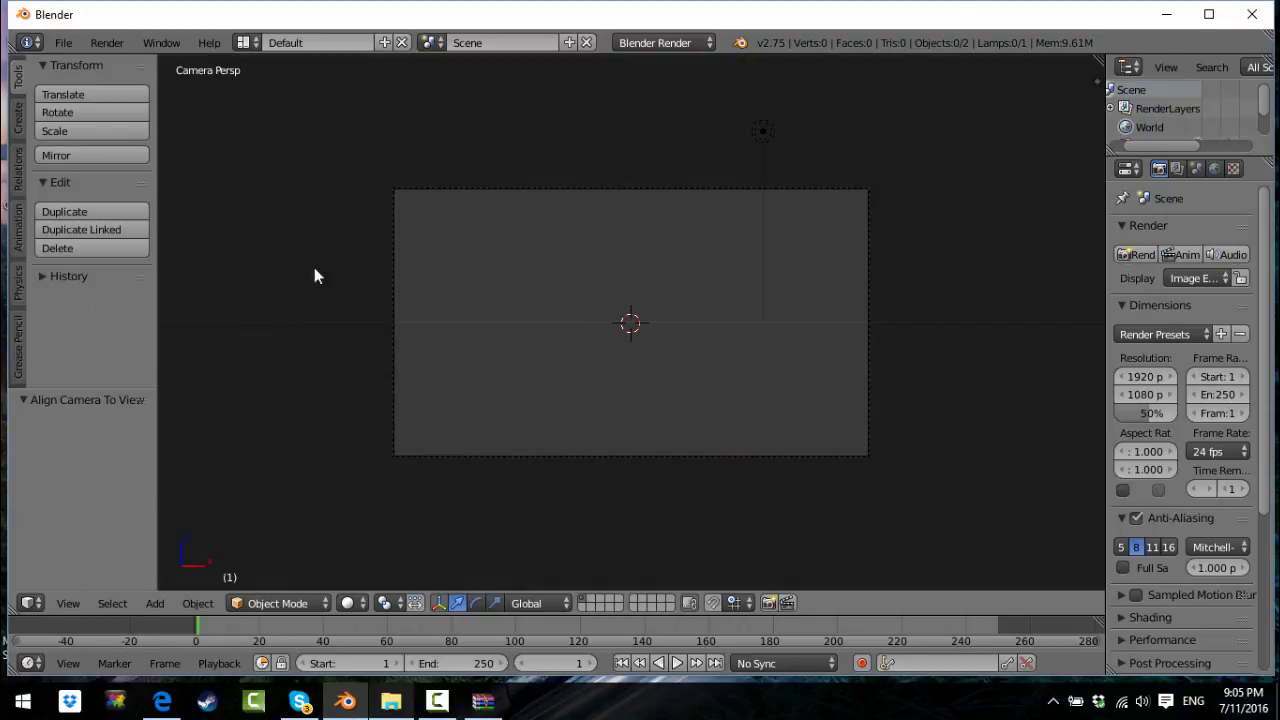
Step: Maximize the Blender window and add a text object at the scene origin
left_click(1208, 14)
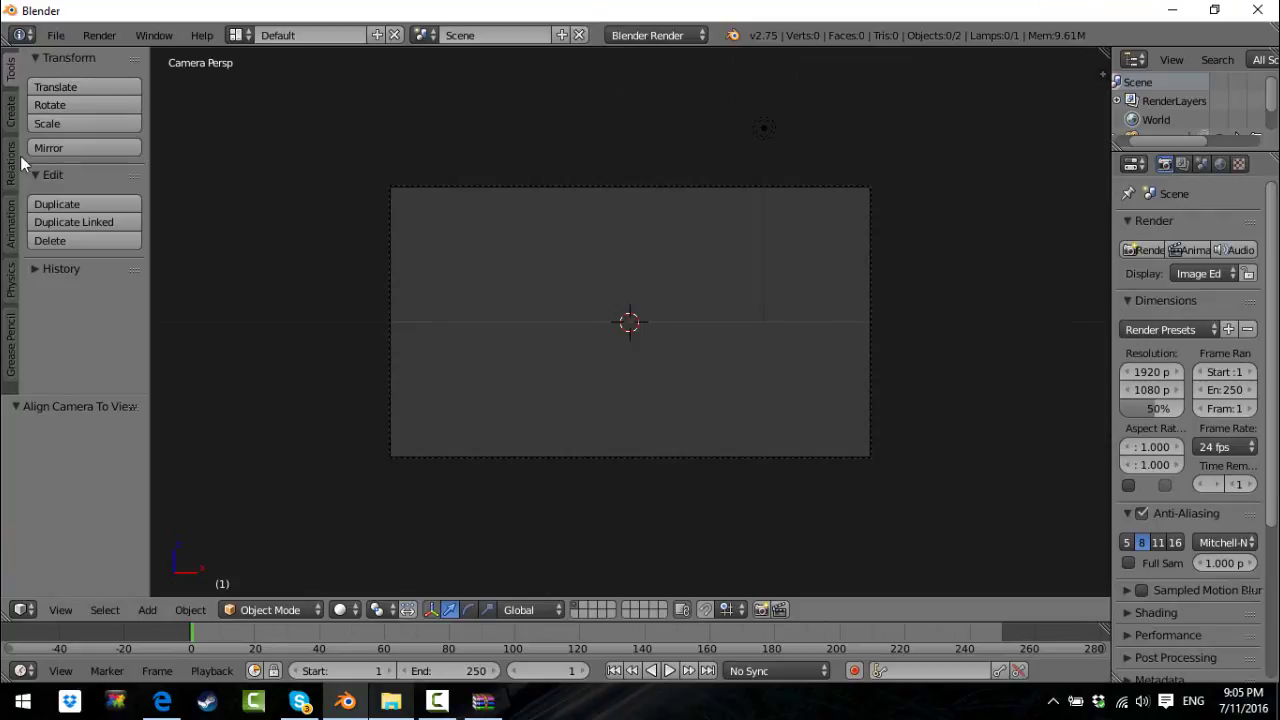
left_click(12, 116)
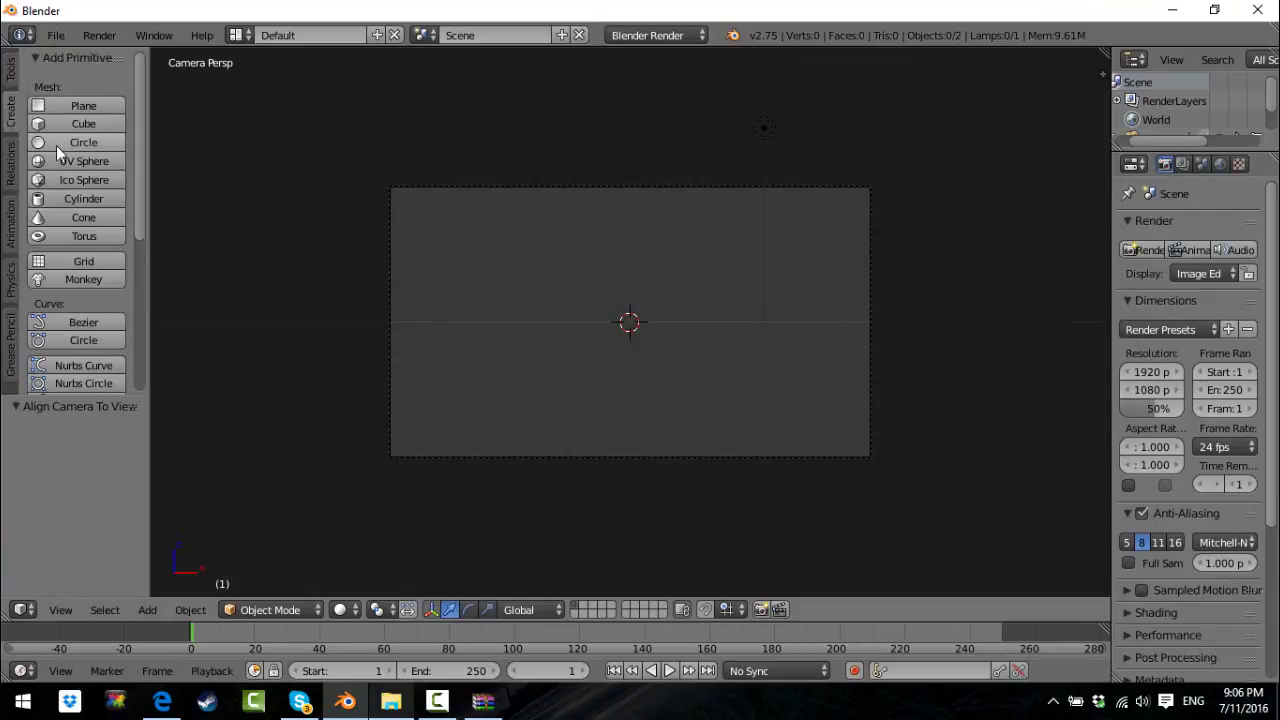
scroll(70, 158, "down", 7)
left_click(87, 285)
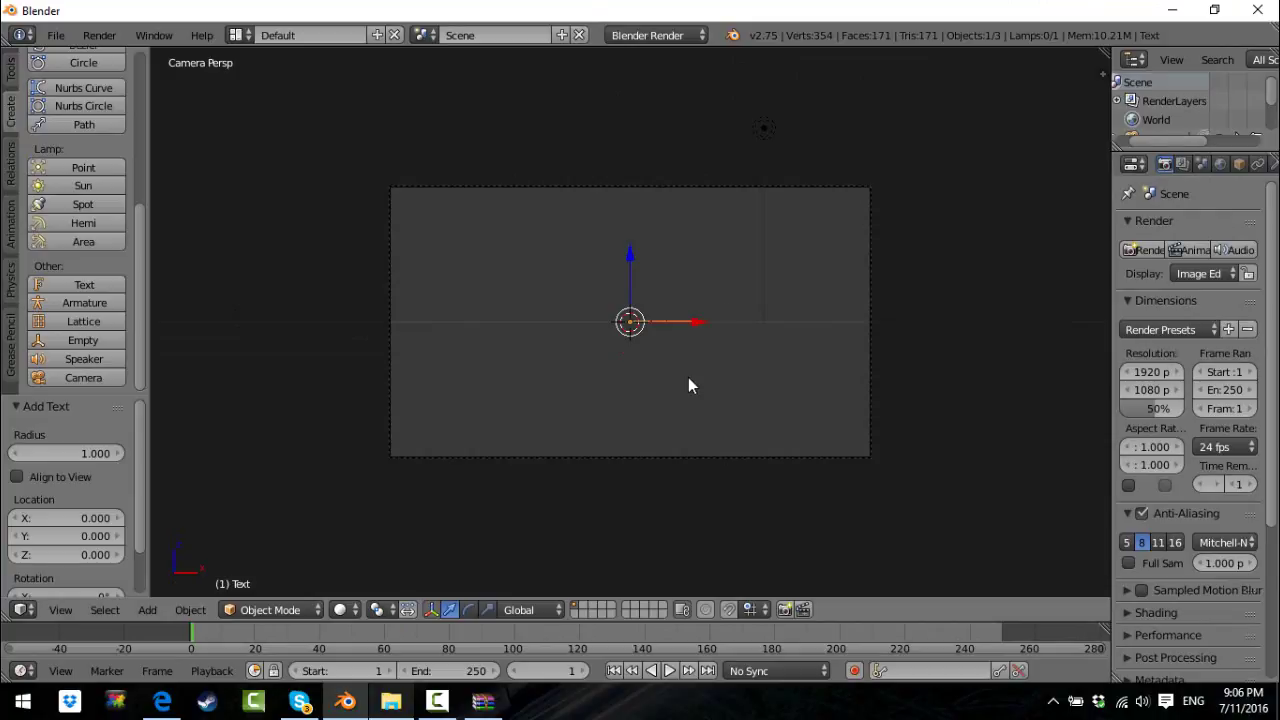
Step: Rotate the text object 90° about the global X axis so that it faces the camera
key("r")
type("x")
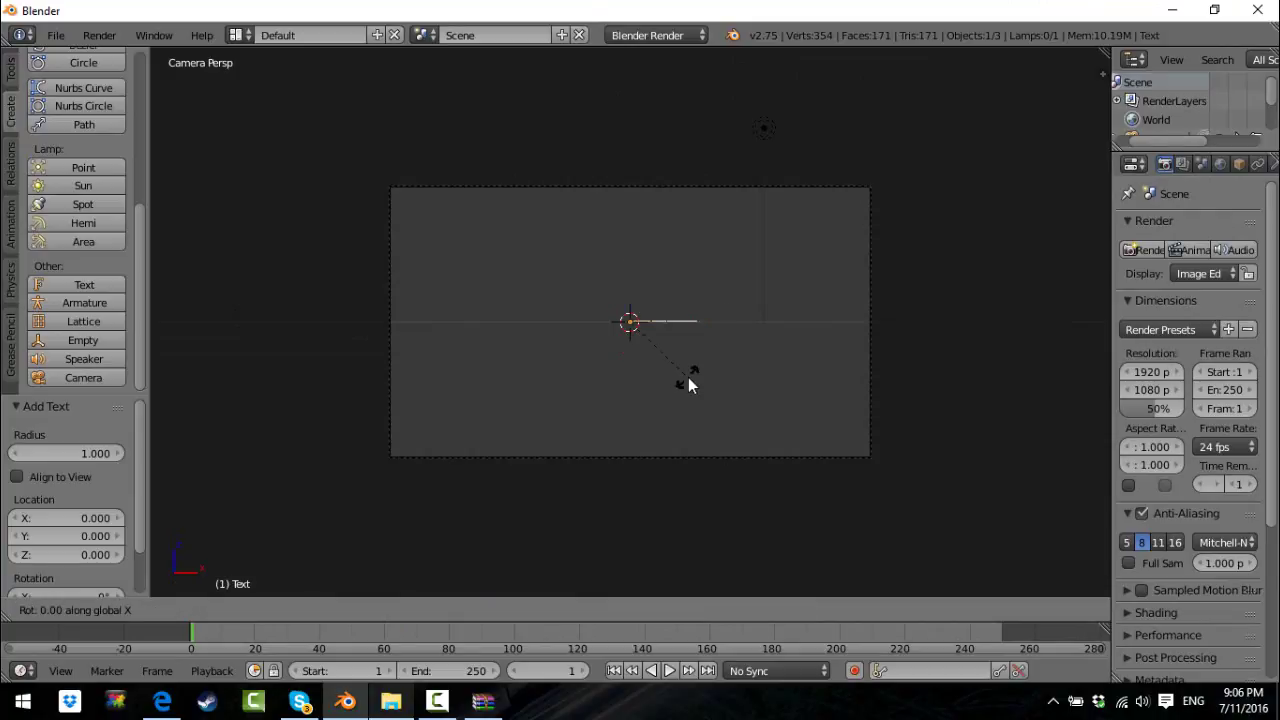
type("90")
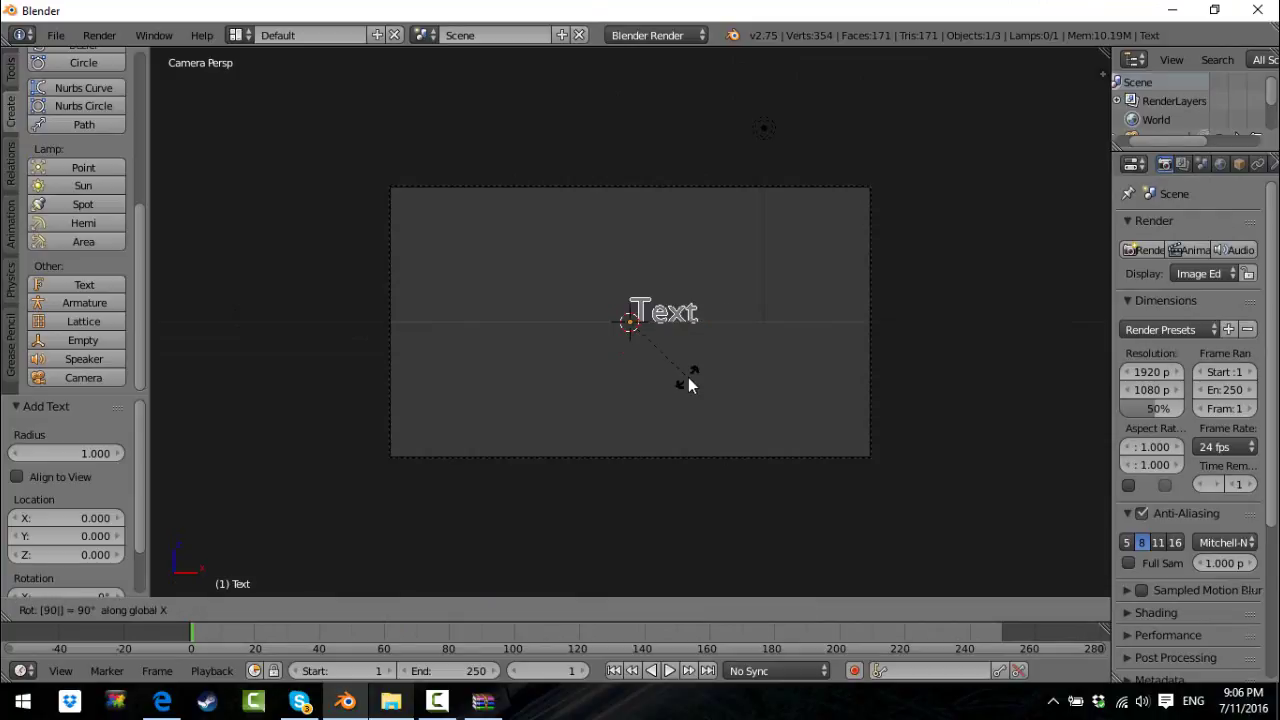
key("Return")
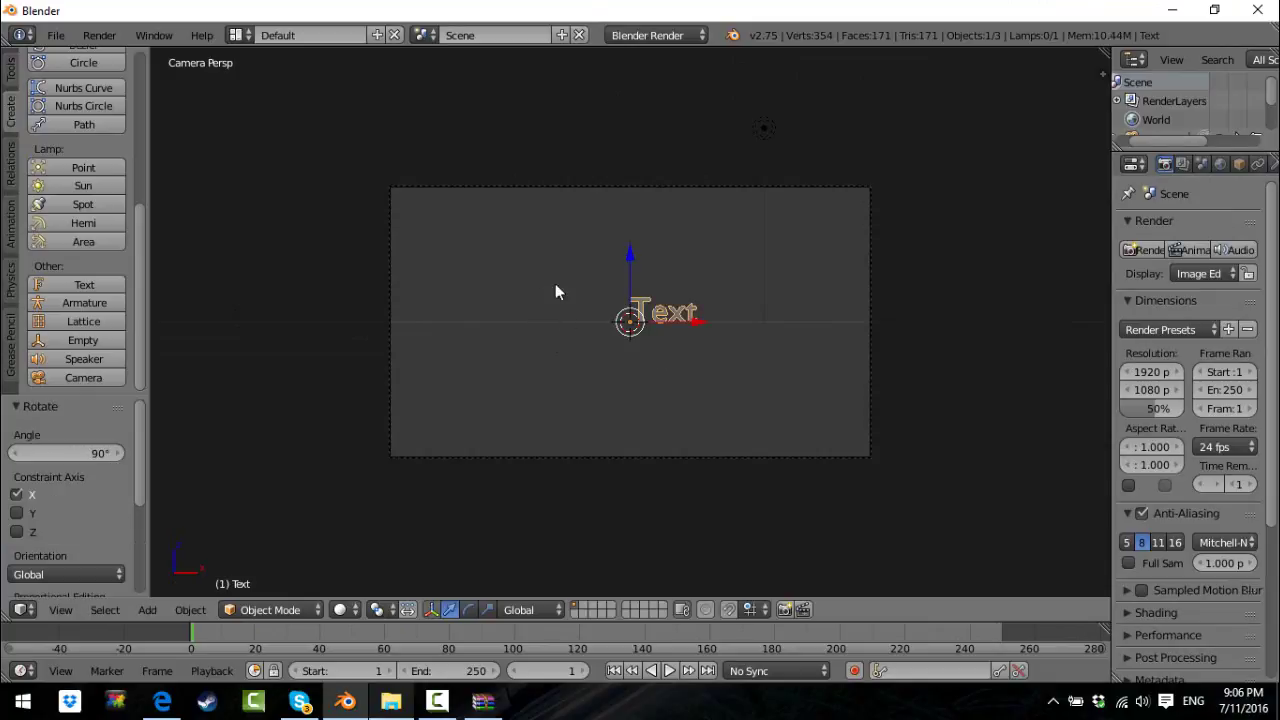
key("Tab")
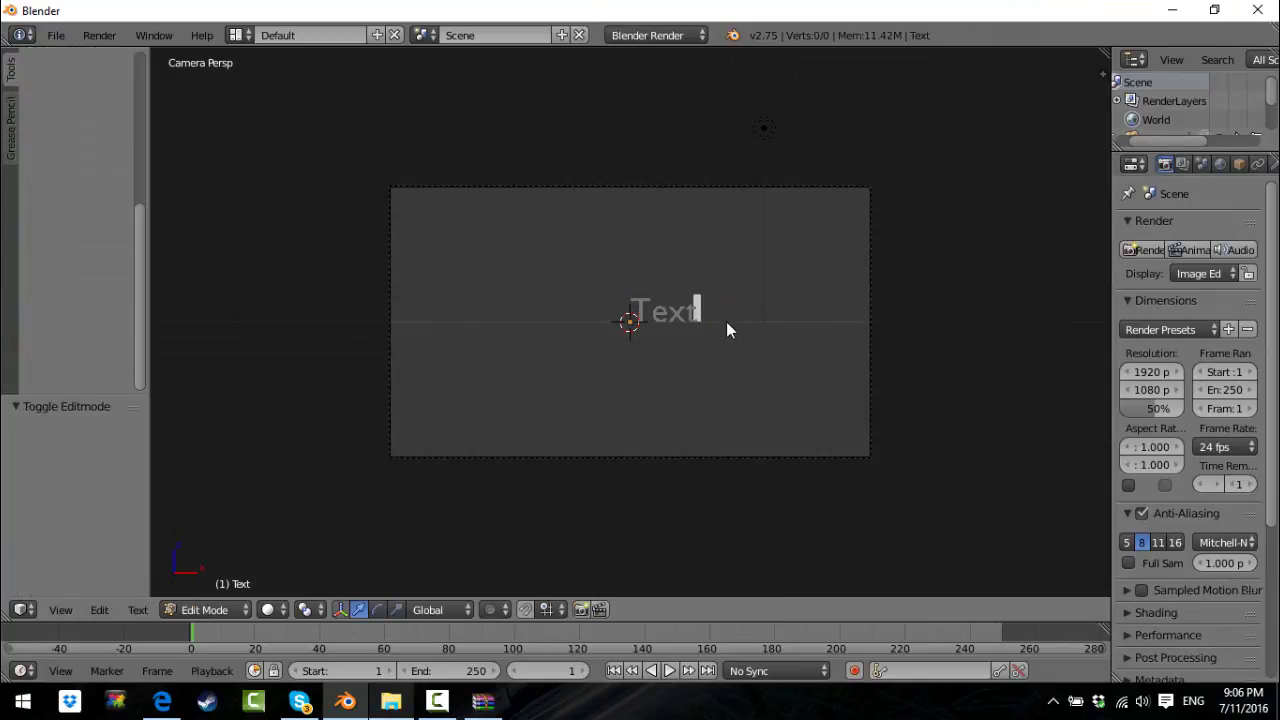
key("Tab")
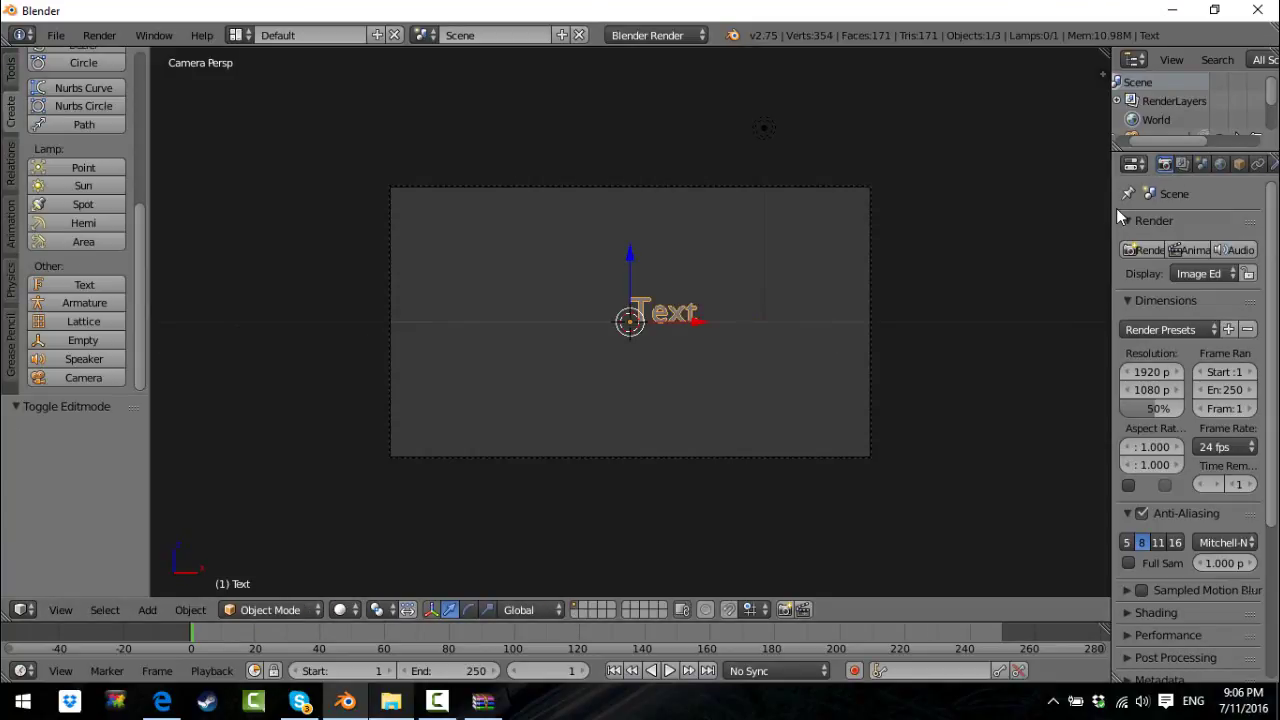
Step: Load sing_14l.ttf from the Desktop folder as the text object's regular font
left_click_drag(1105, 212, 1079, 212)
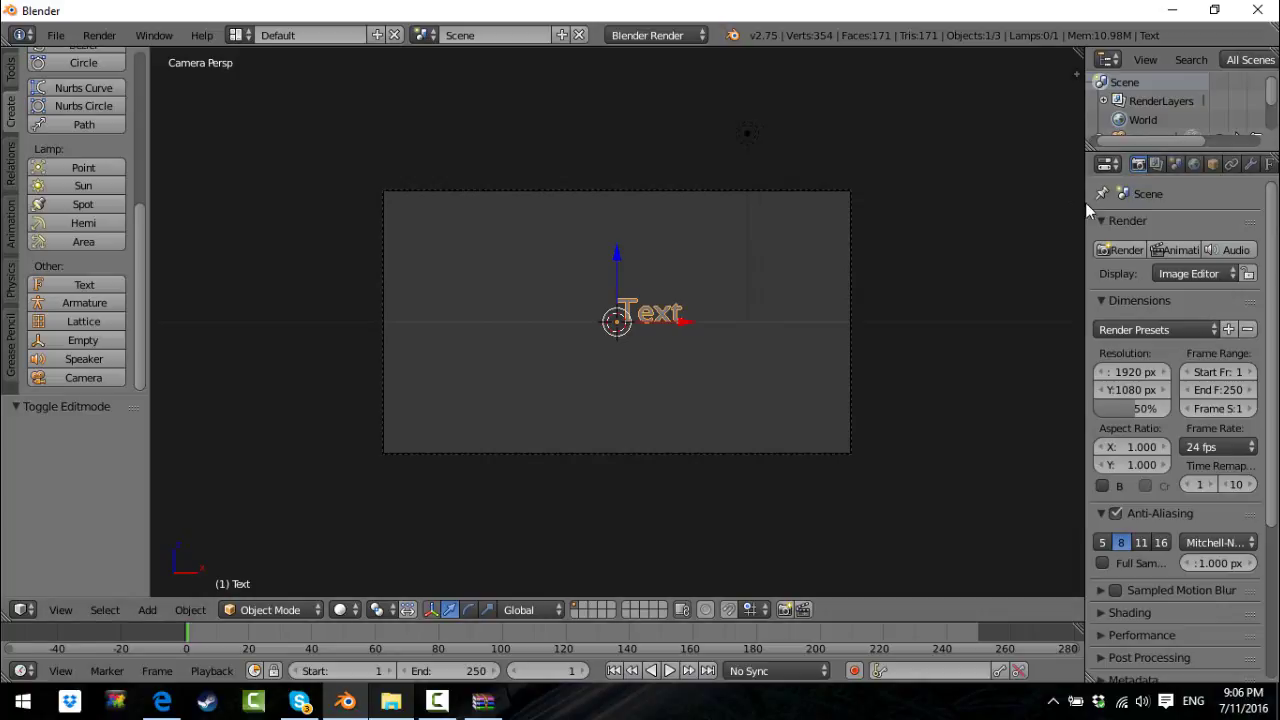
left_click(1269, 164)
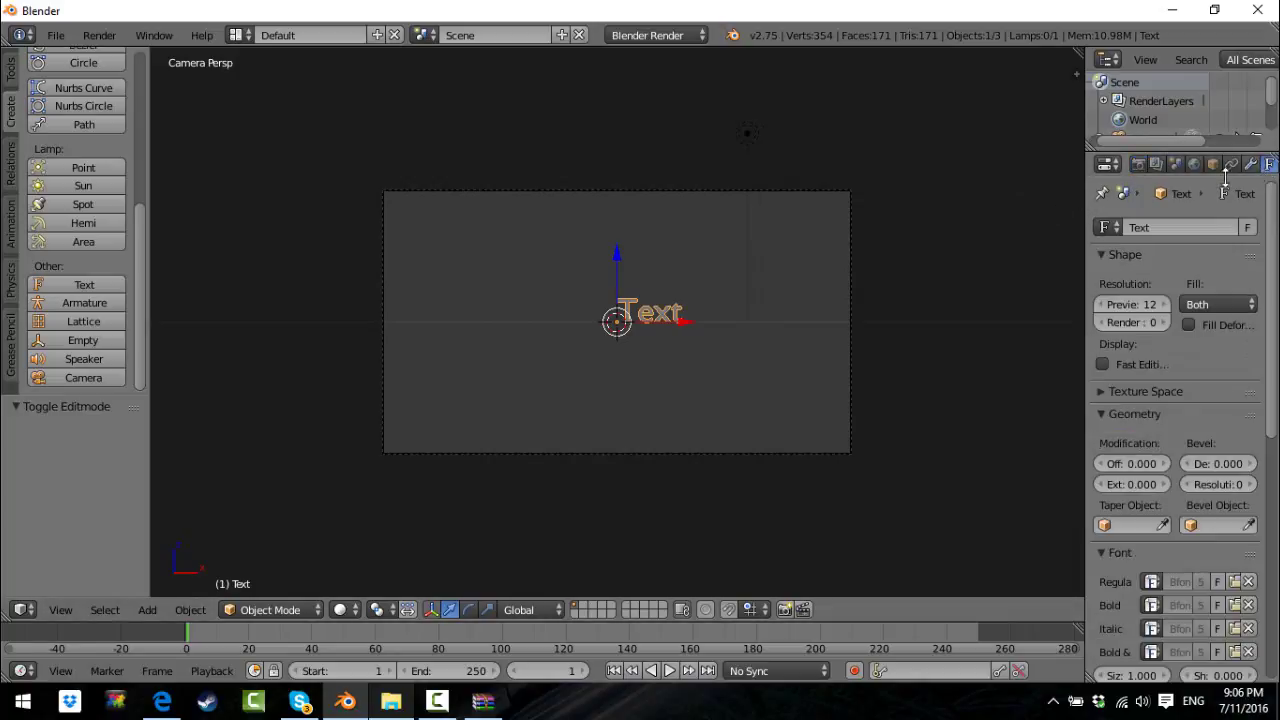
left_click_drag(1087, 212, 1071, 210)
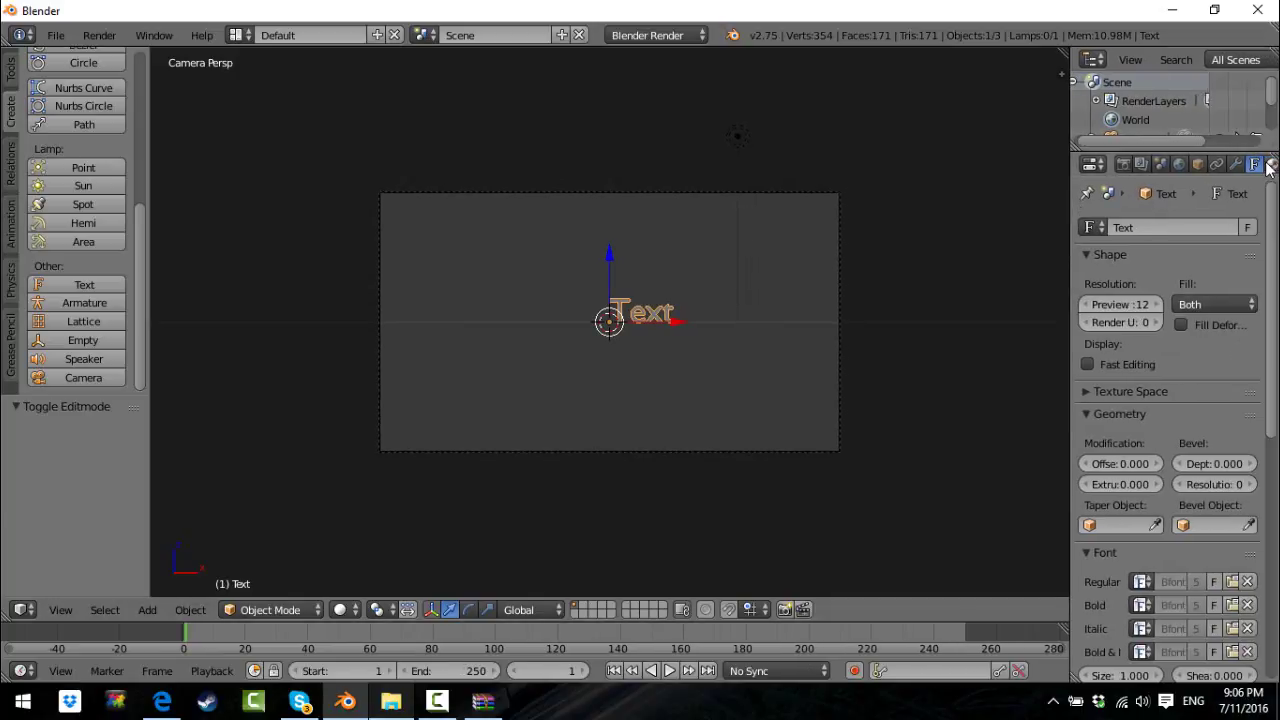
scroll(1151, 449, "down", 4)
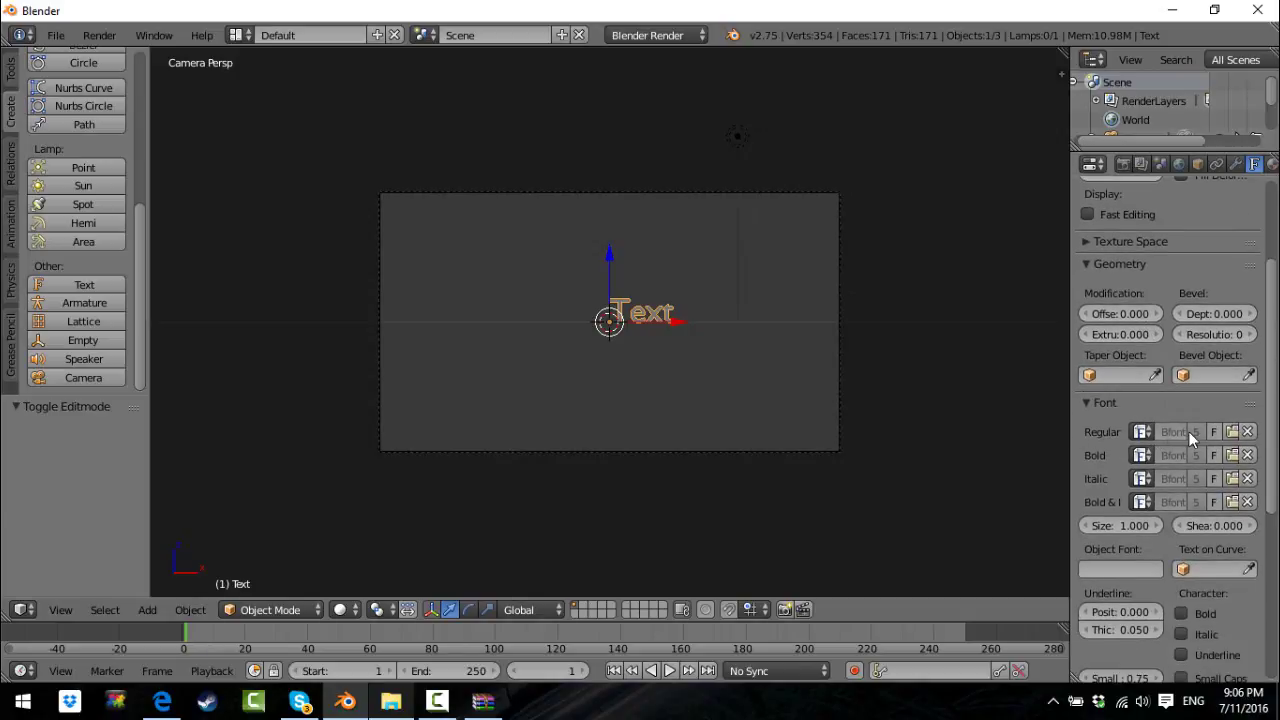
left_click(1233, 432)
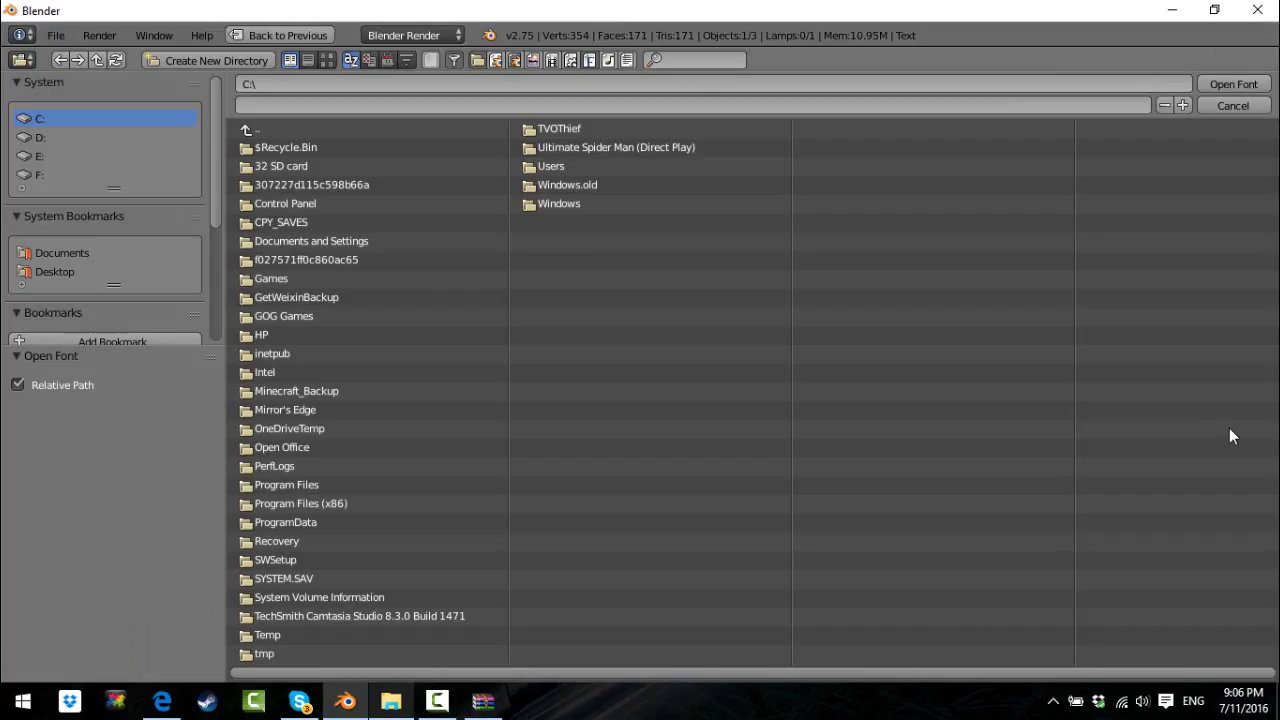
left_click(60, 268)
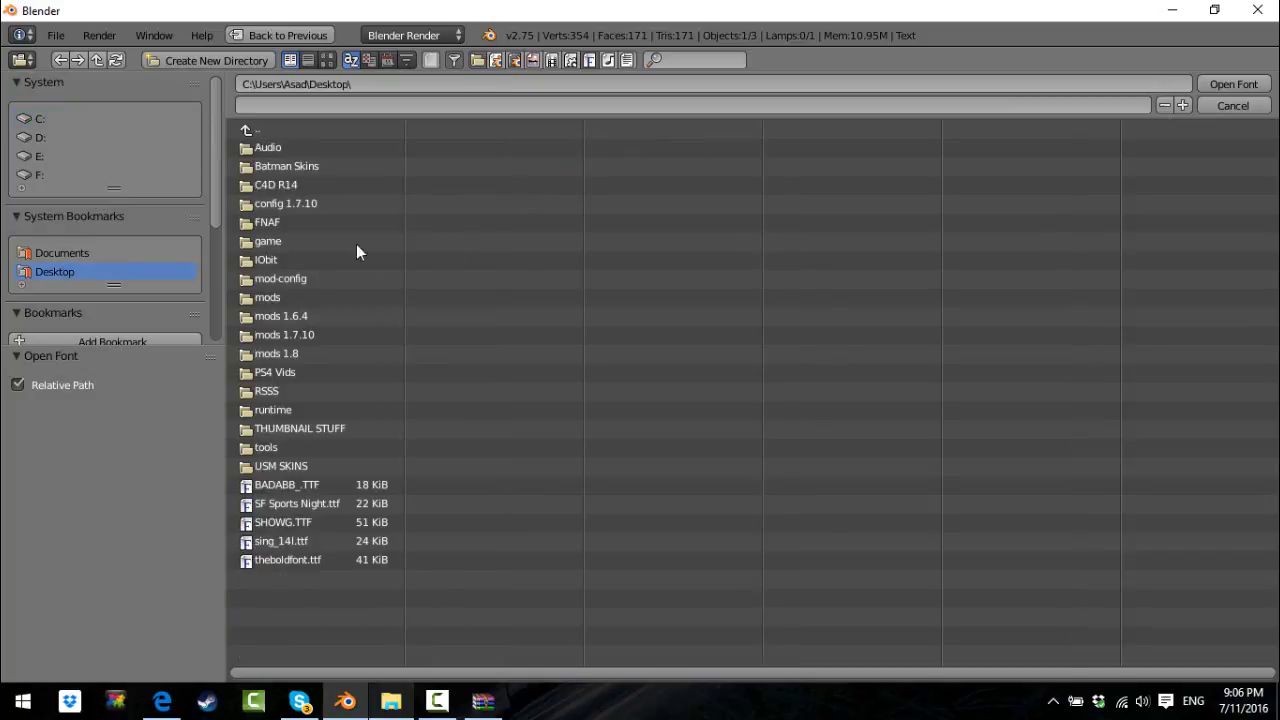
left_click(300, 544)
left_click(1233, 84)
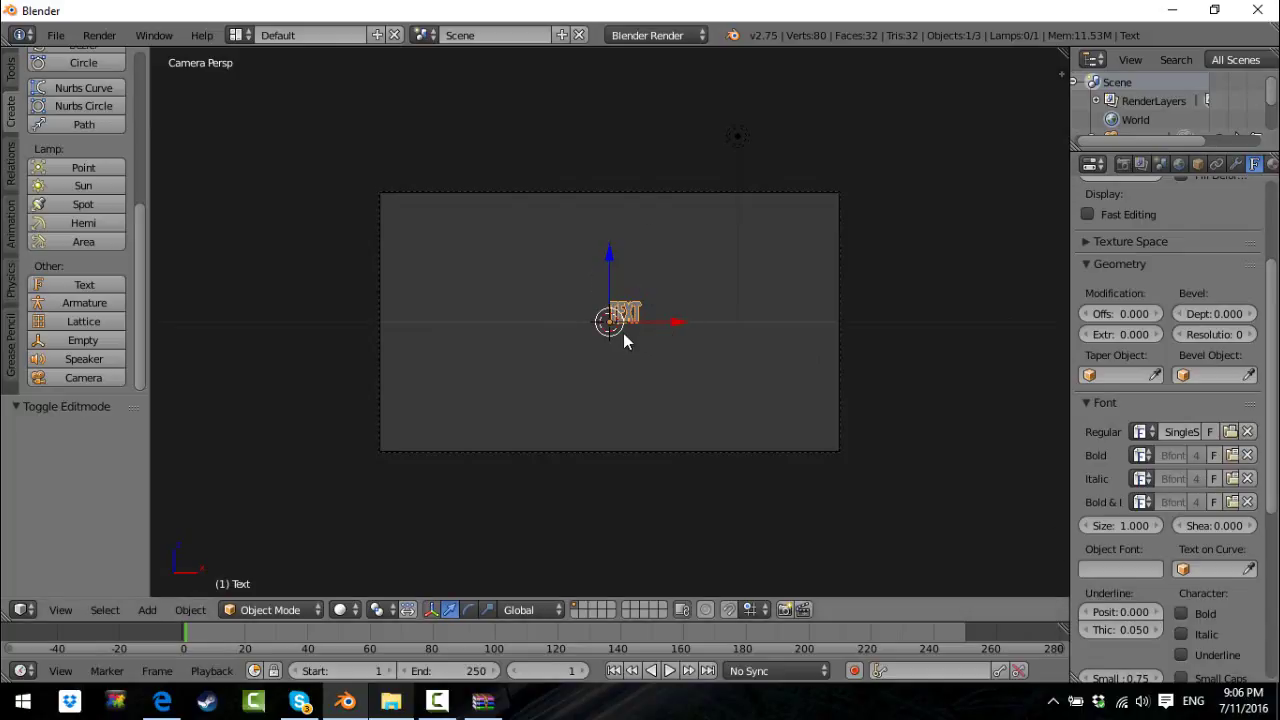
Step: Replace the text object's default wording with "ravenhawk53" and return to Object Mode
key("Tab")
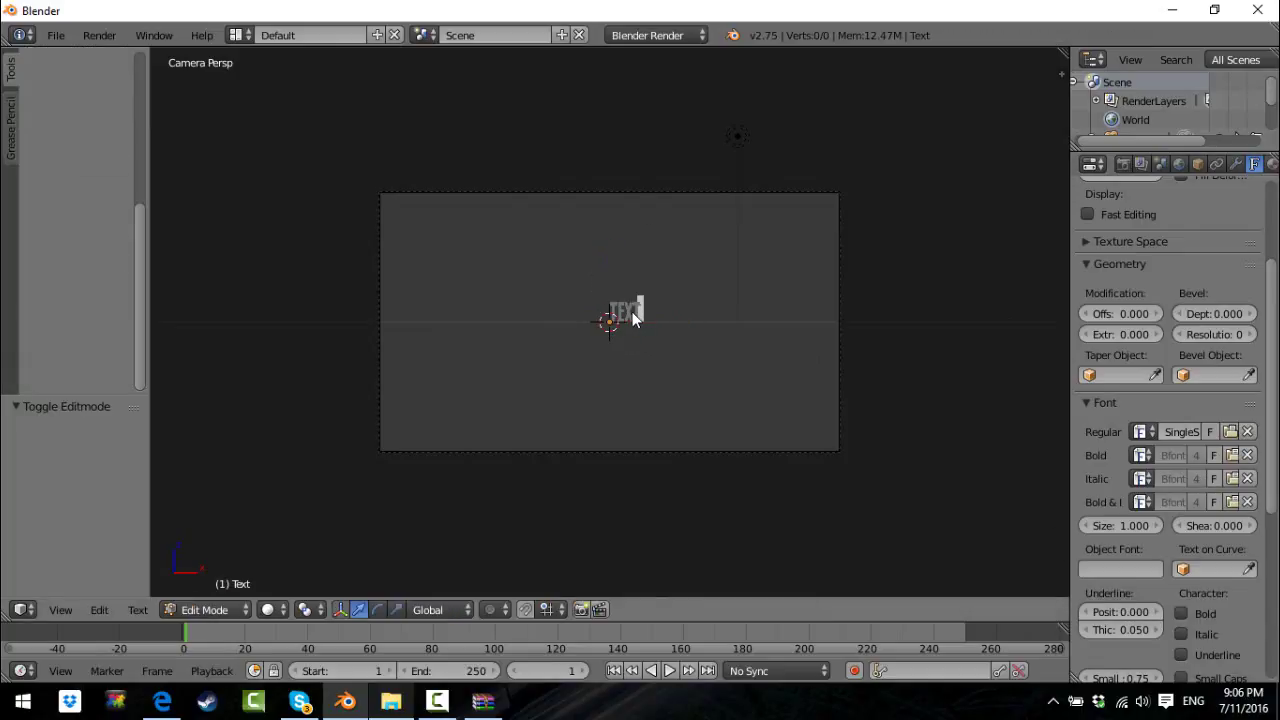
key("BackSpace")
key("BackSpace")
key("BackSpace")
key("BackSpace")
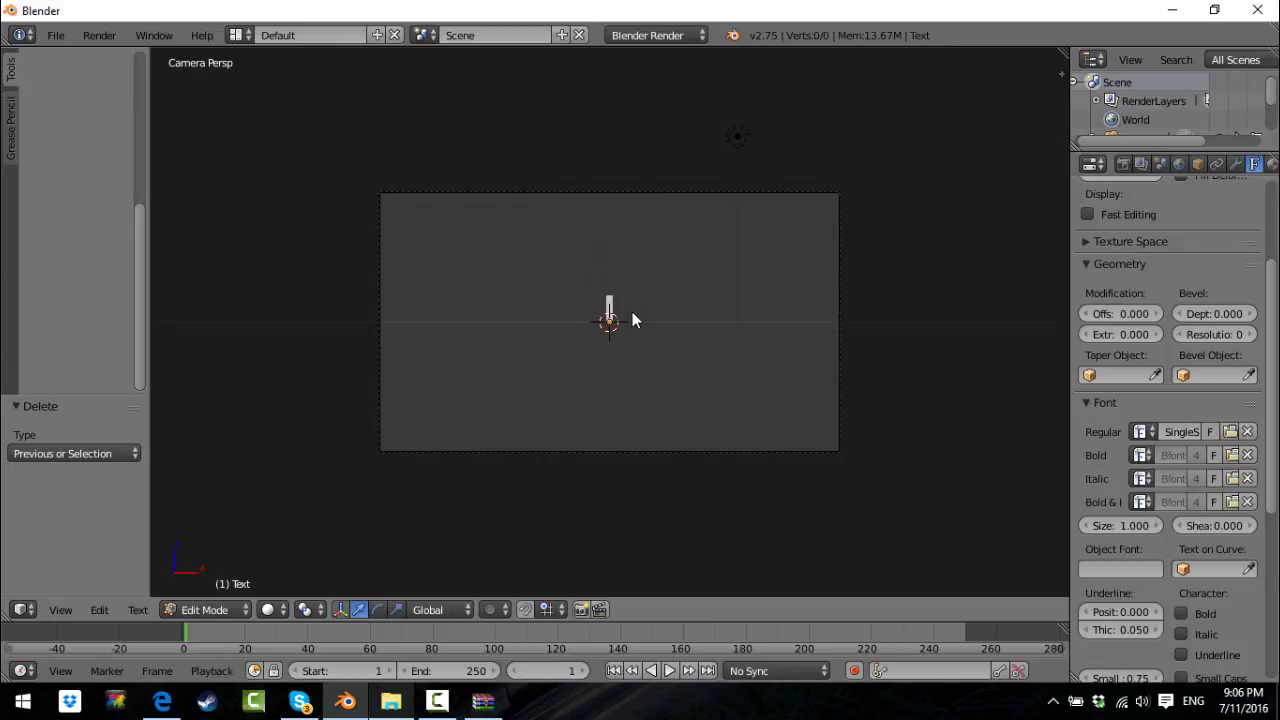
type("ravenhawo")
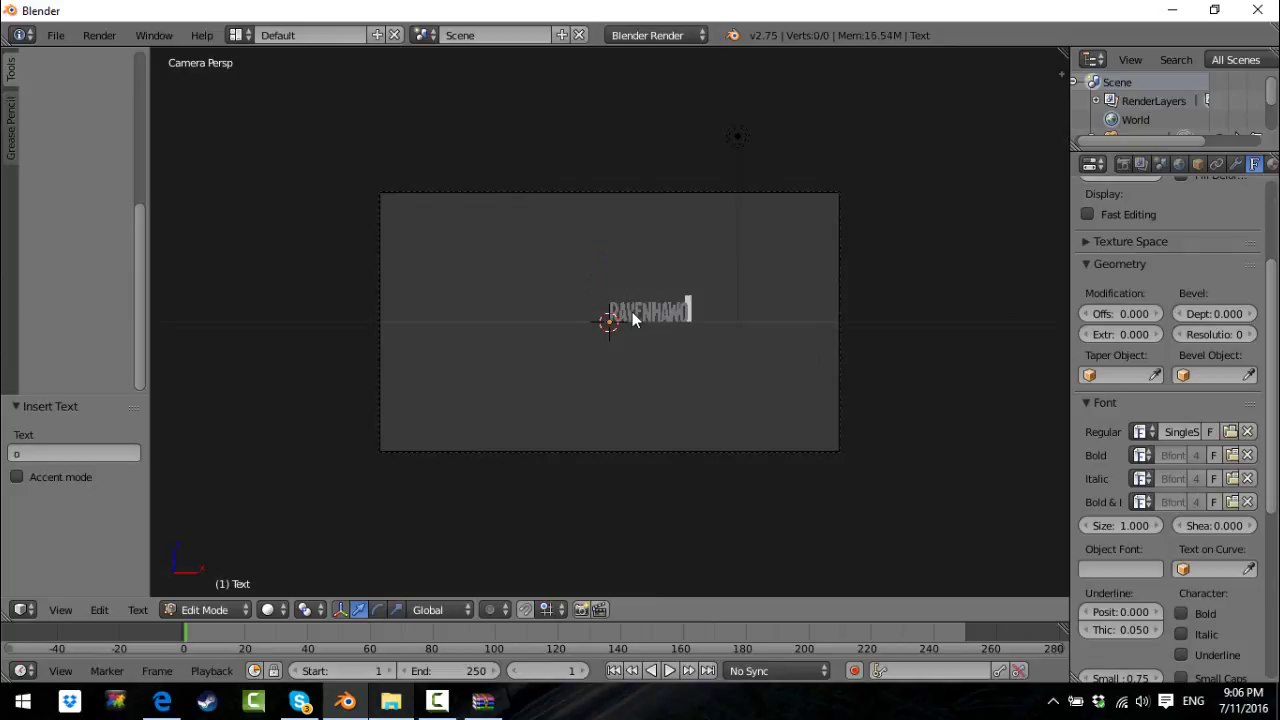
key("BackSpace")
key("BackSpace")
type("wks3")
key("Tab")
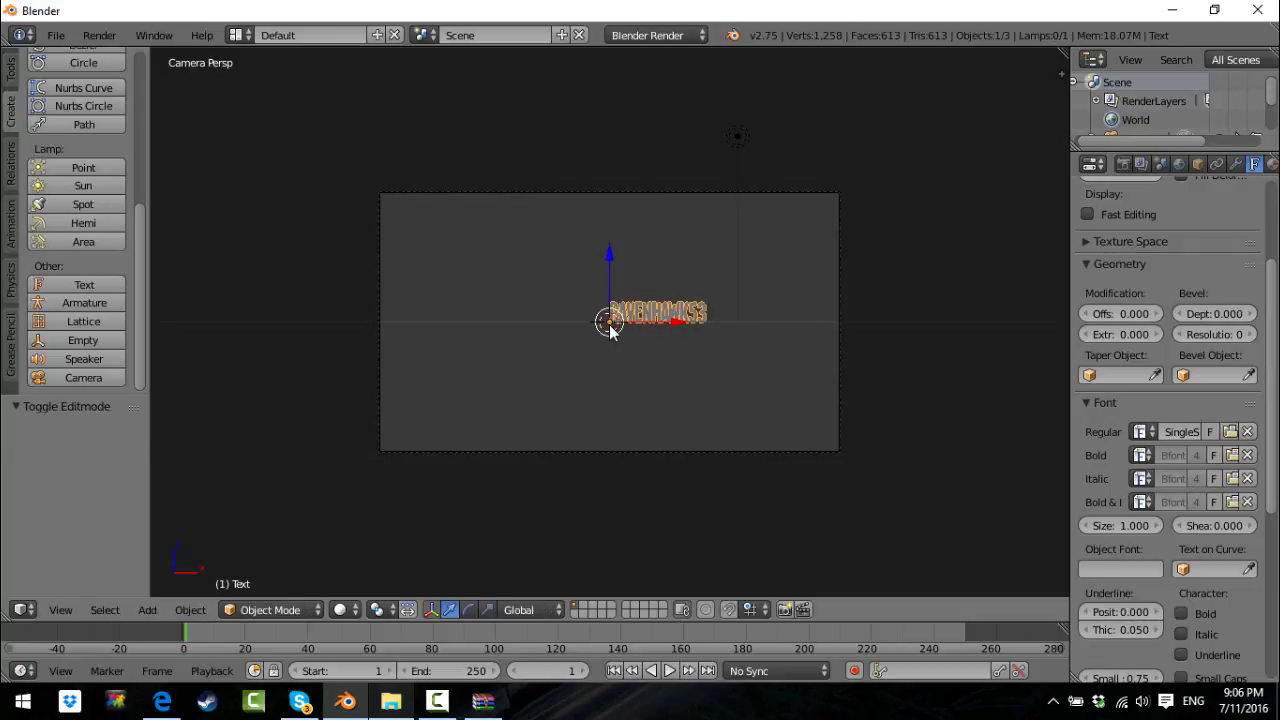
Step: Scale the text object up uniformly by about 2.687
key("s")
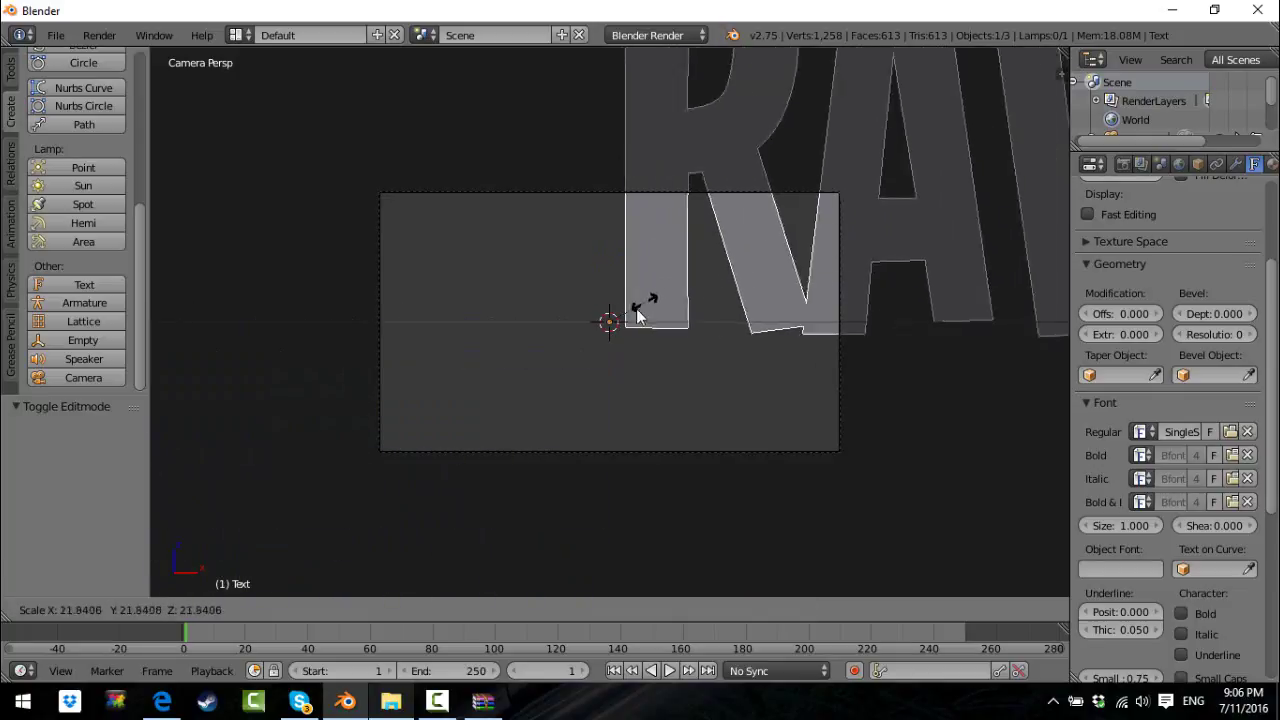
type("3")
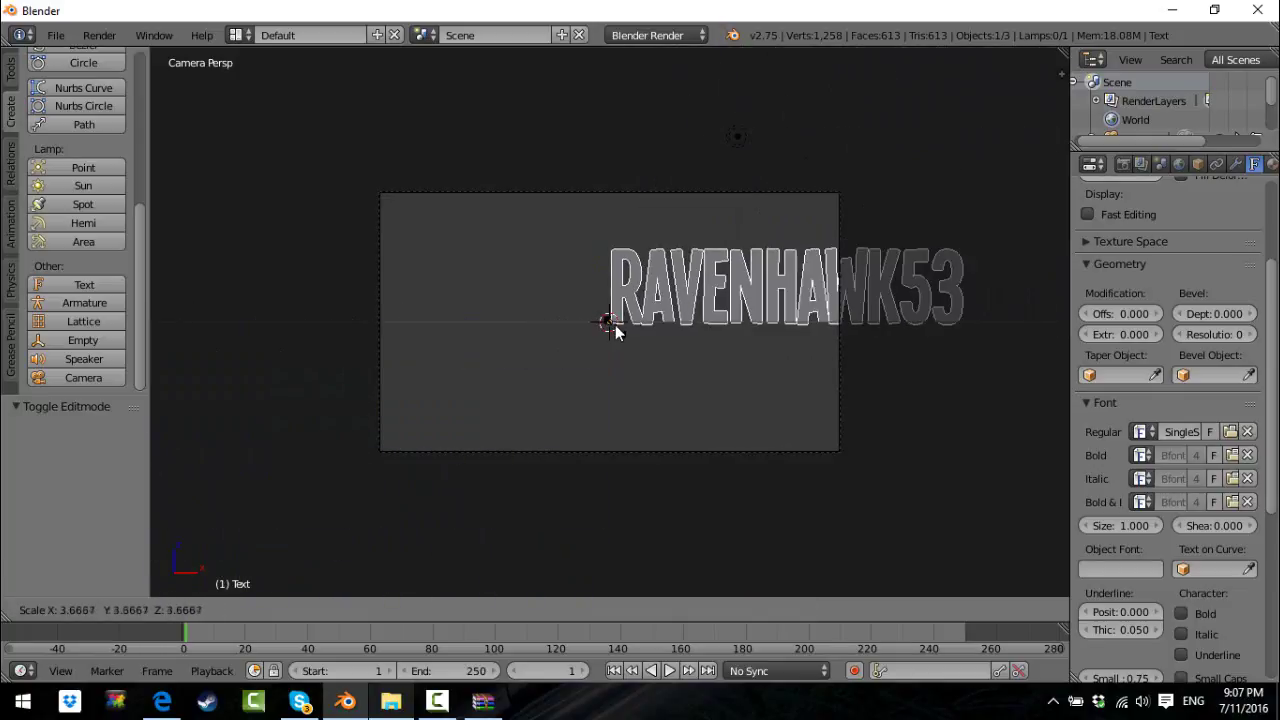
key("BackSpace")
left_click(616, 330)
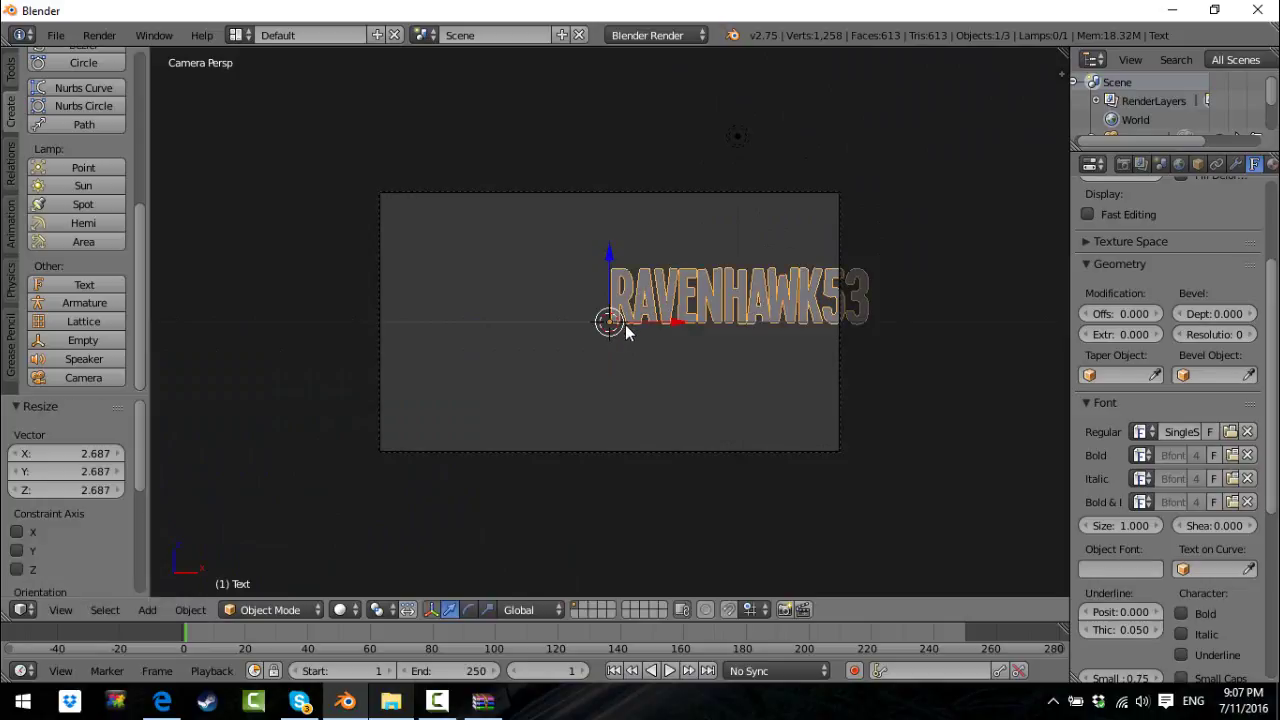
Step: Move the text object along the X, Y and Z axes until it is roughly centred and nearly spans the camera frame
left_click_drag(676, 328, 550, 326)
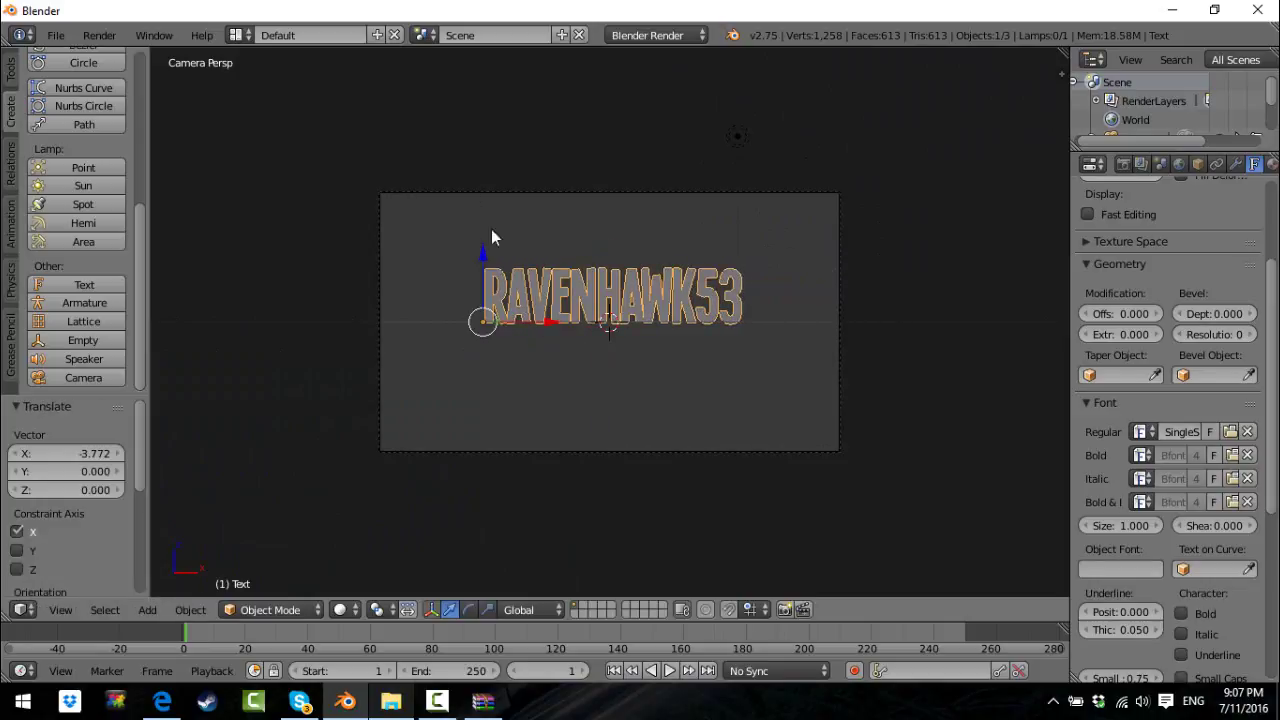
left_click_drag(481, 257, 480, 202)
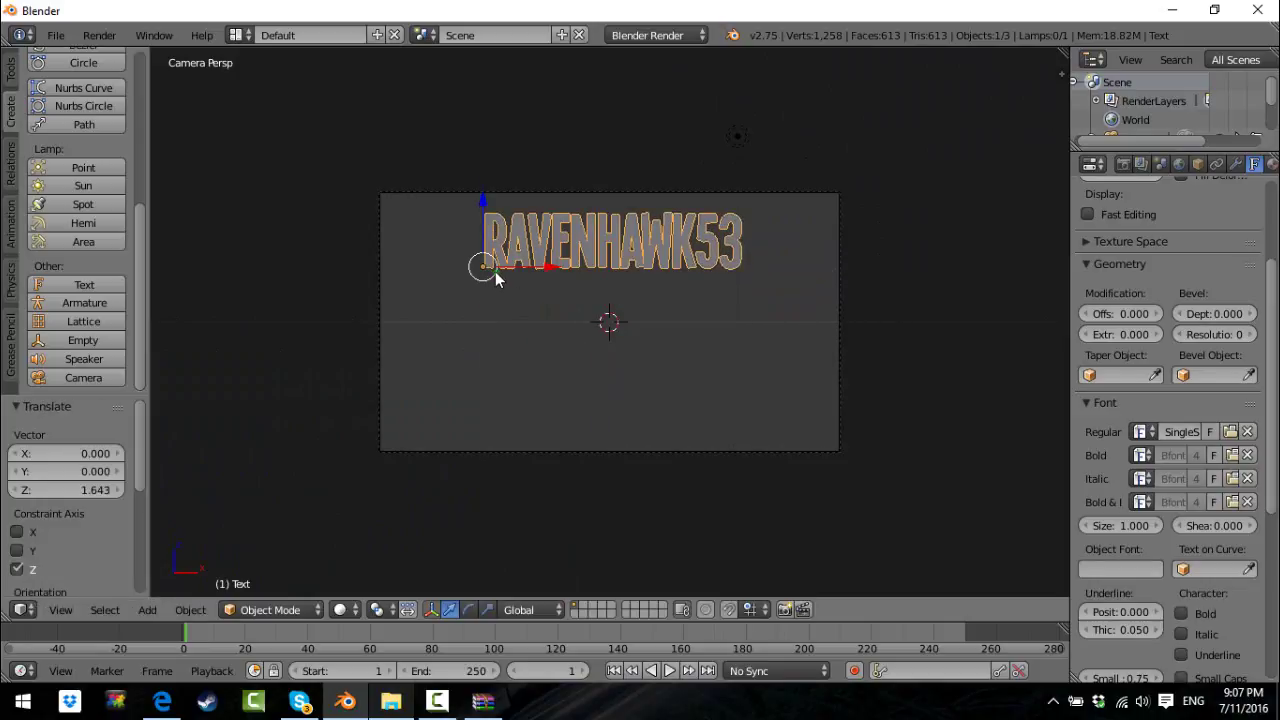
left_click_drag(495, 271, 490, 278)
left_click_drag(479, 213, 480, 197)
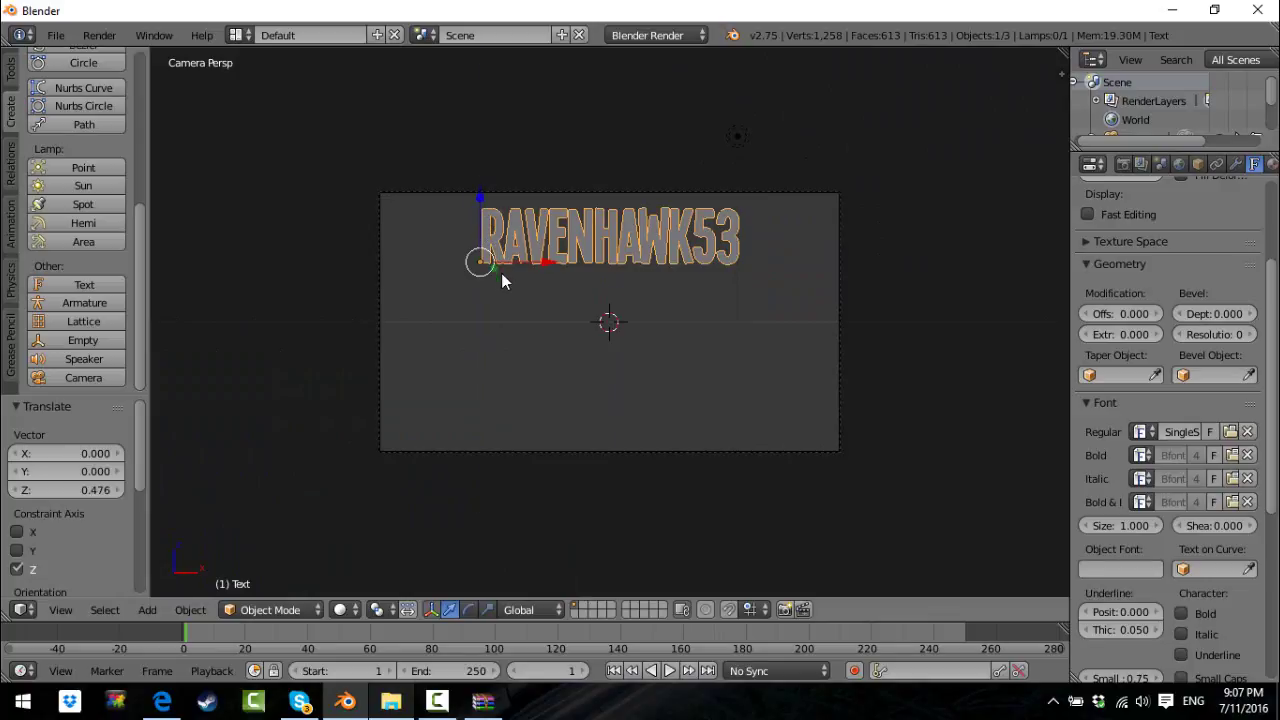
left_click_drag(496, 271, 494, 287)
left_click_drag(477, 209, 523, 298)
scroll(512, 100, "down", 3)
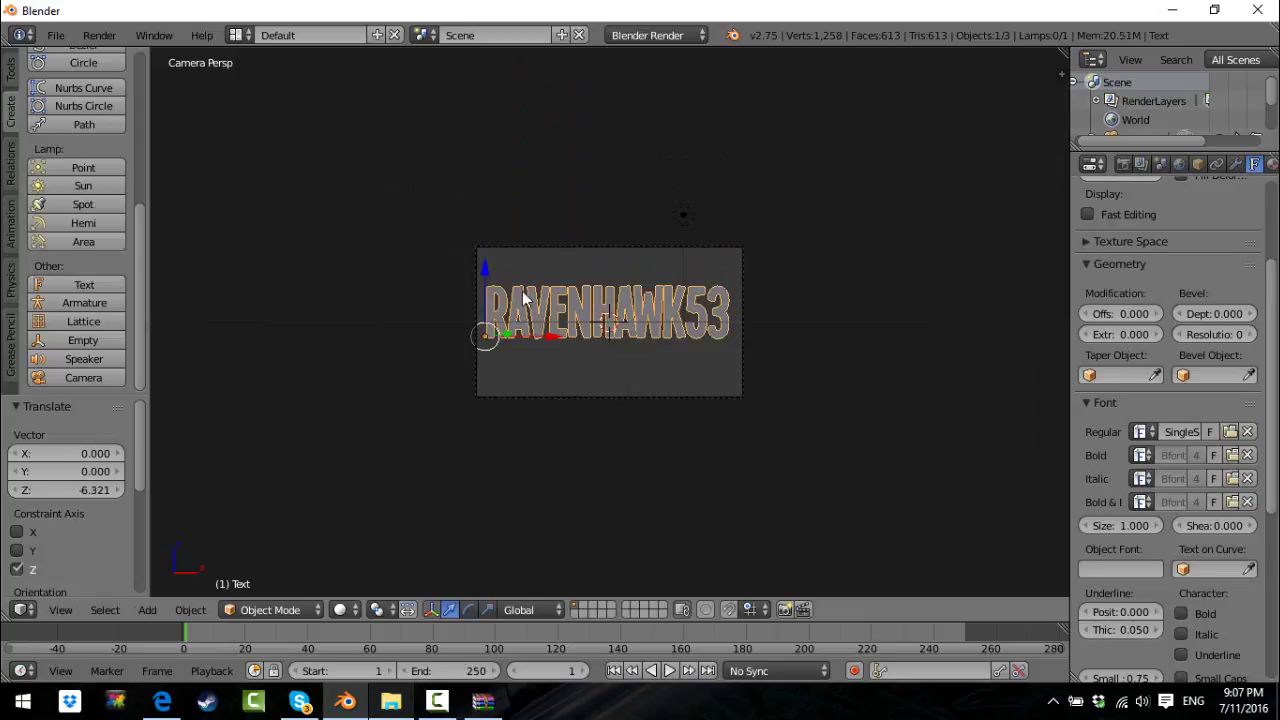
left_click_drag(557, 344, 594, 331)
scroll(605, 328, "up", 3)
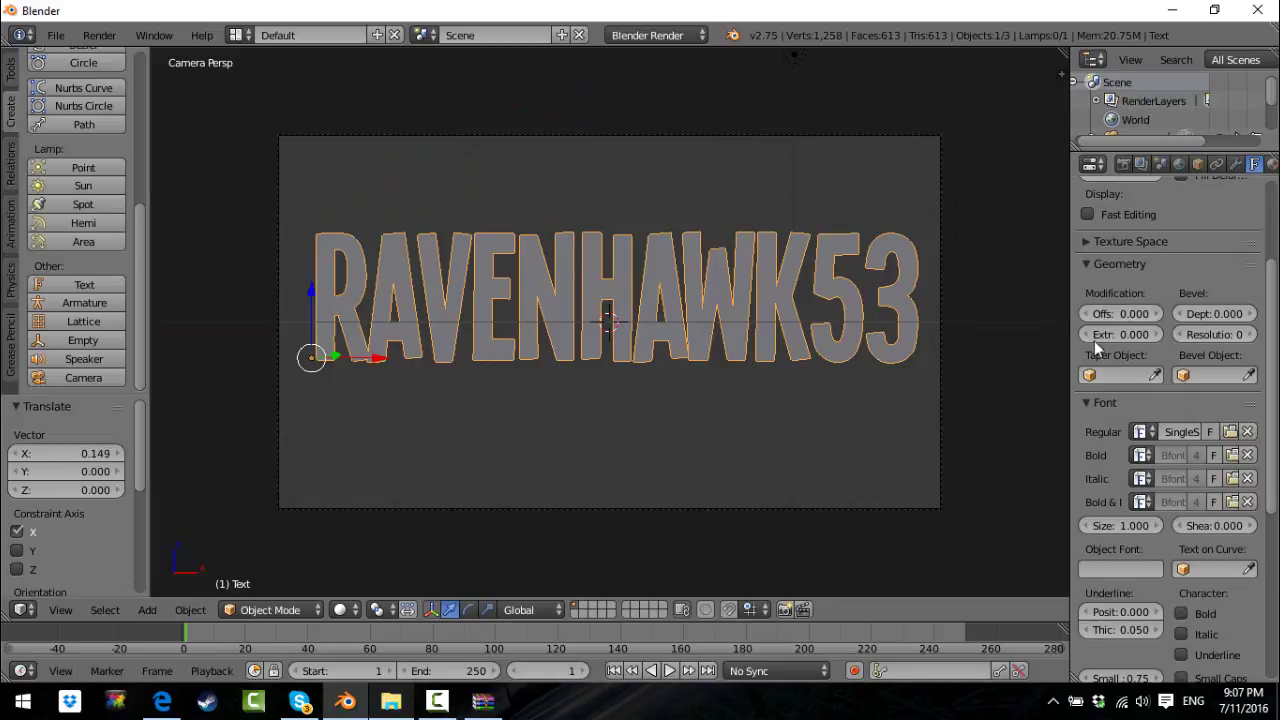
Step: Give the text an extrusion of 0.116, a bevel depth of 0.027 and a bevel resolution of 32
left_click_drag(1110, 334, 1187, 341)
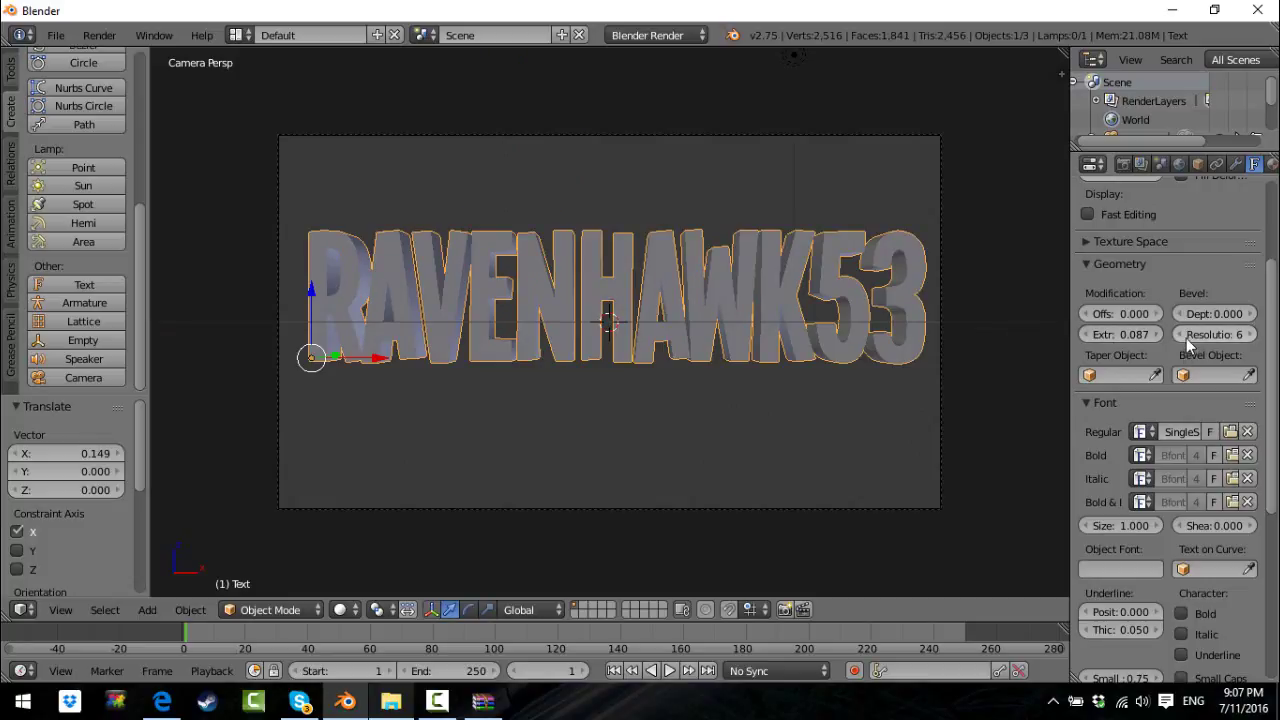
left_click(1192, 336)
type("10")
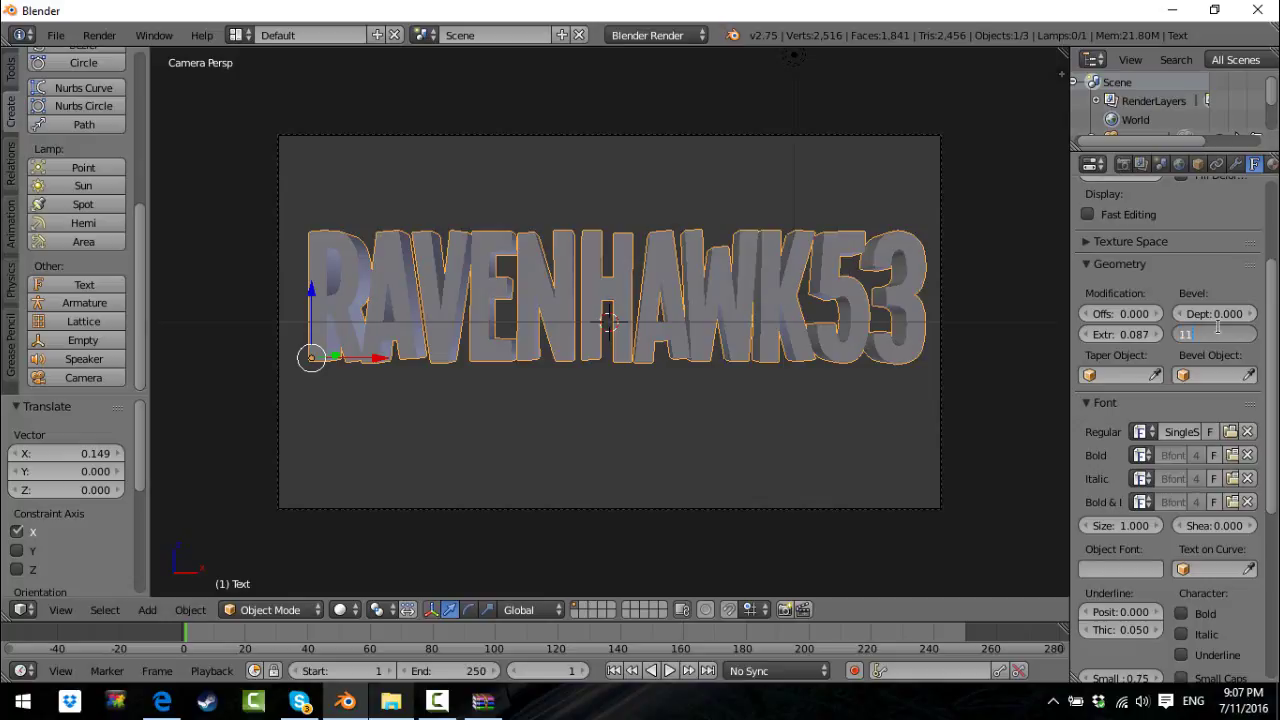
type("0")
key("Return")
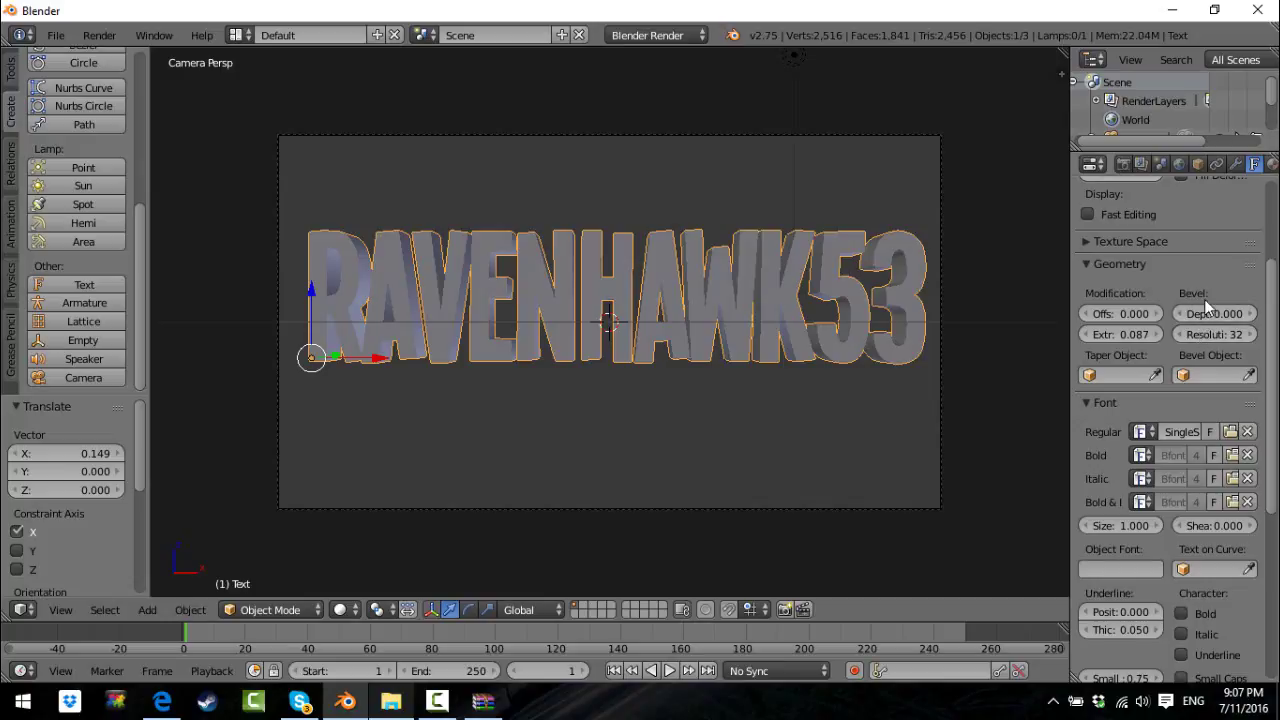
left_click_drag(1214, 313, 1245, 313)
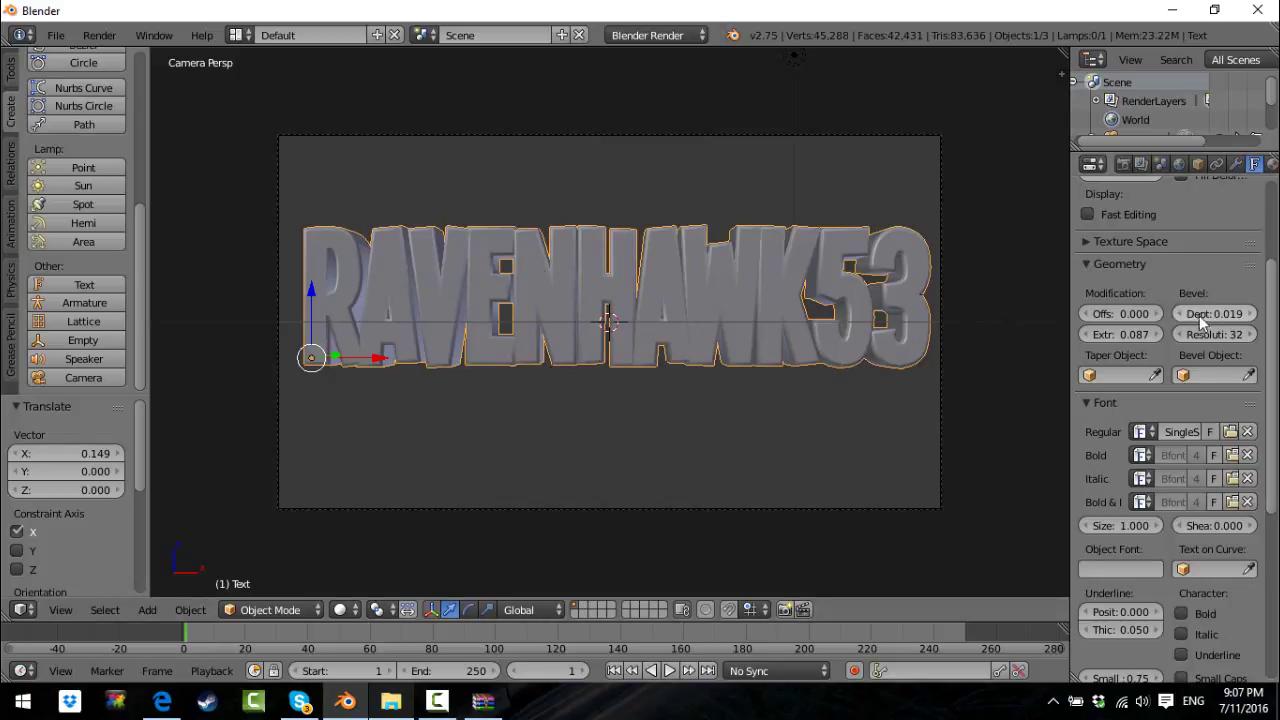
left_click_drag(1120, 334, 1226, 314)
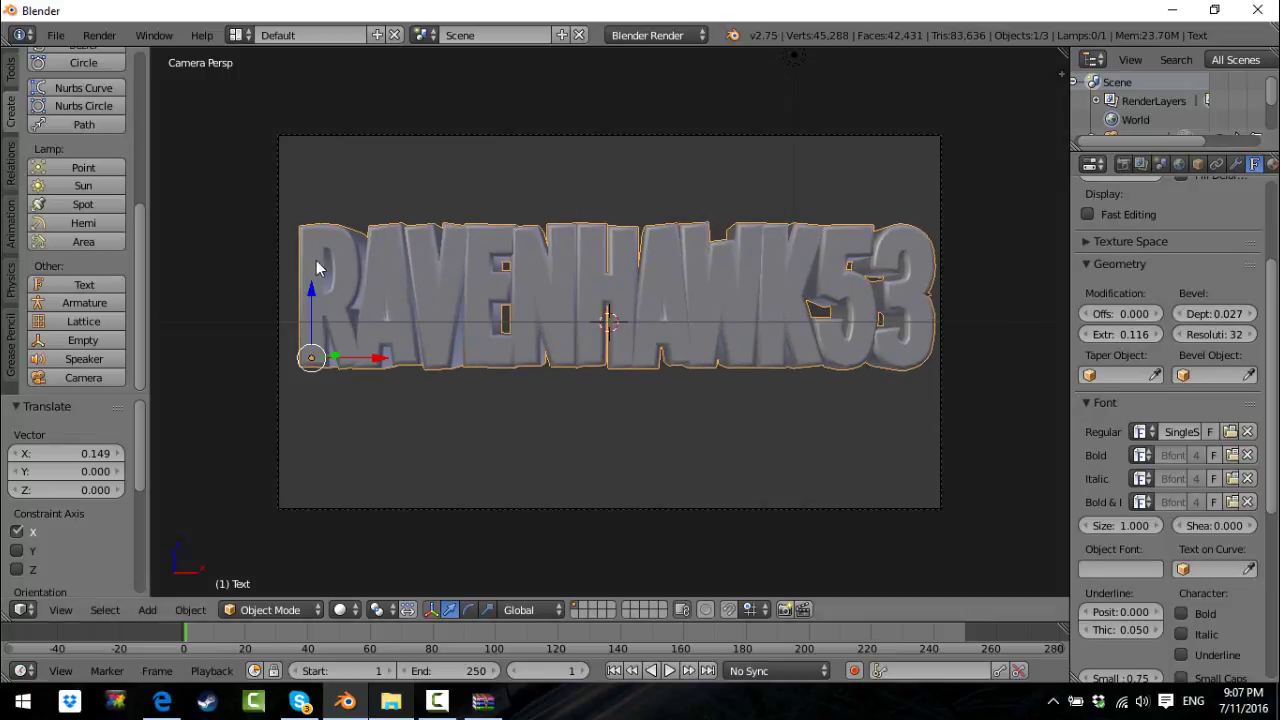
Step: Re-centre the beveled text in the camera frame, lowering it about 0.311 along the Z axis
mouse_move(385, 357)
left_mouse_down()
mouse_move(325, 368)
mouse_move(354, 334)
mouse_move(365, 363)
mouse_move(390, 366)
mouse_move(369, 361)
left_mouse_up()
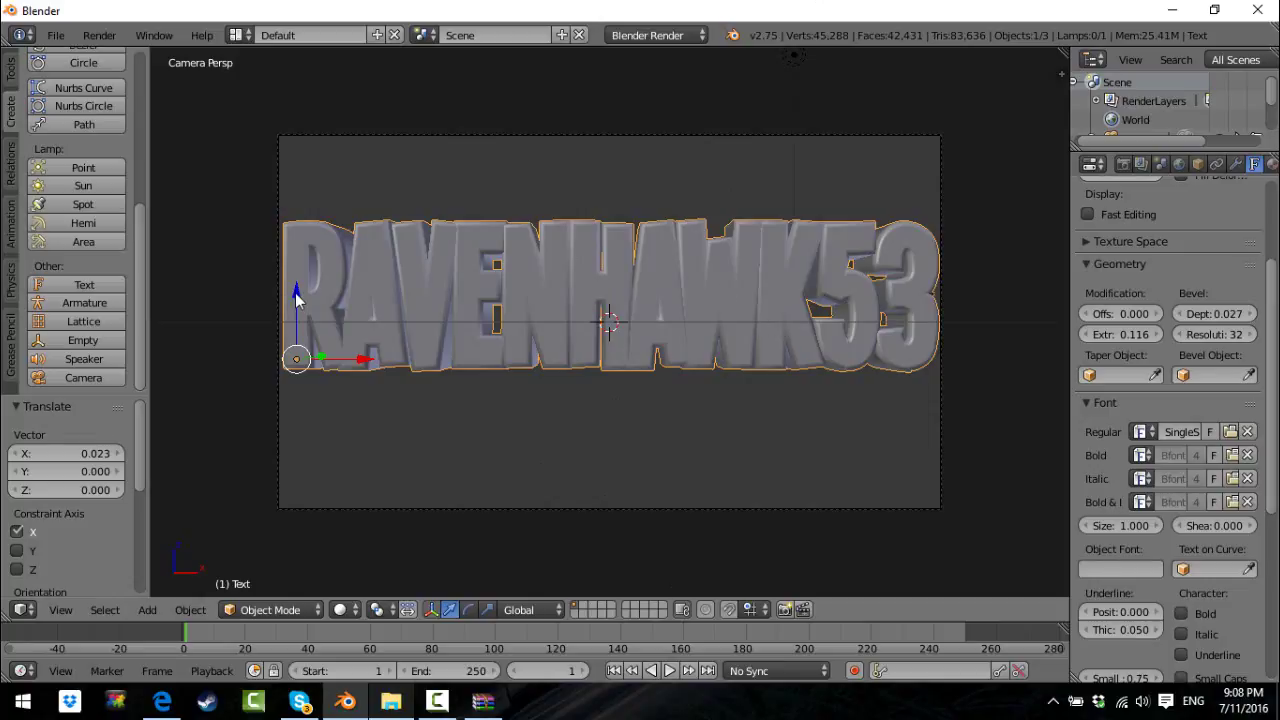
left_click_drag(296, 293, 291, 314)
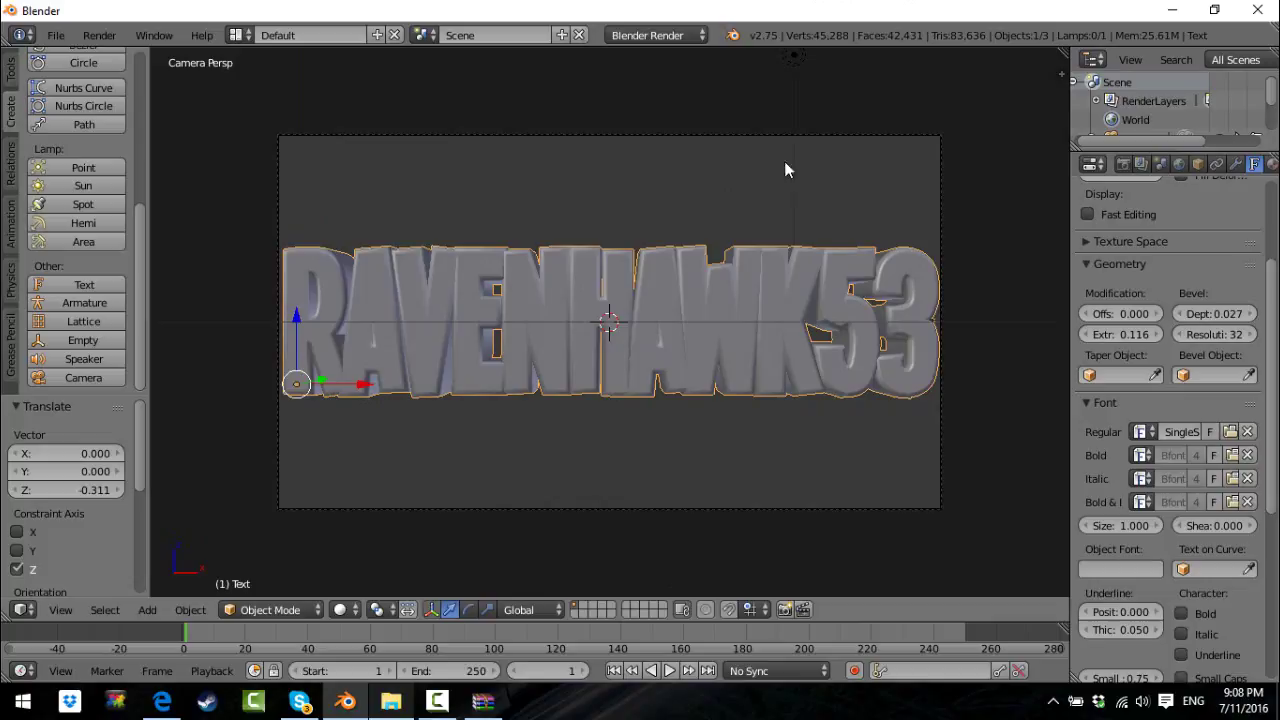
Step: Add a new material to the text and set its diffuse color to a bright blue
left_click(1272, 166)
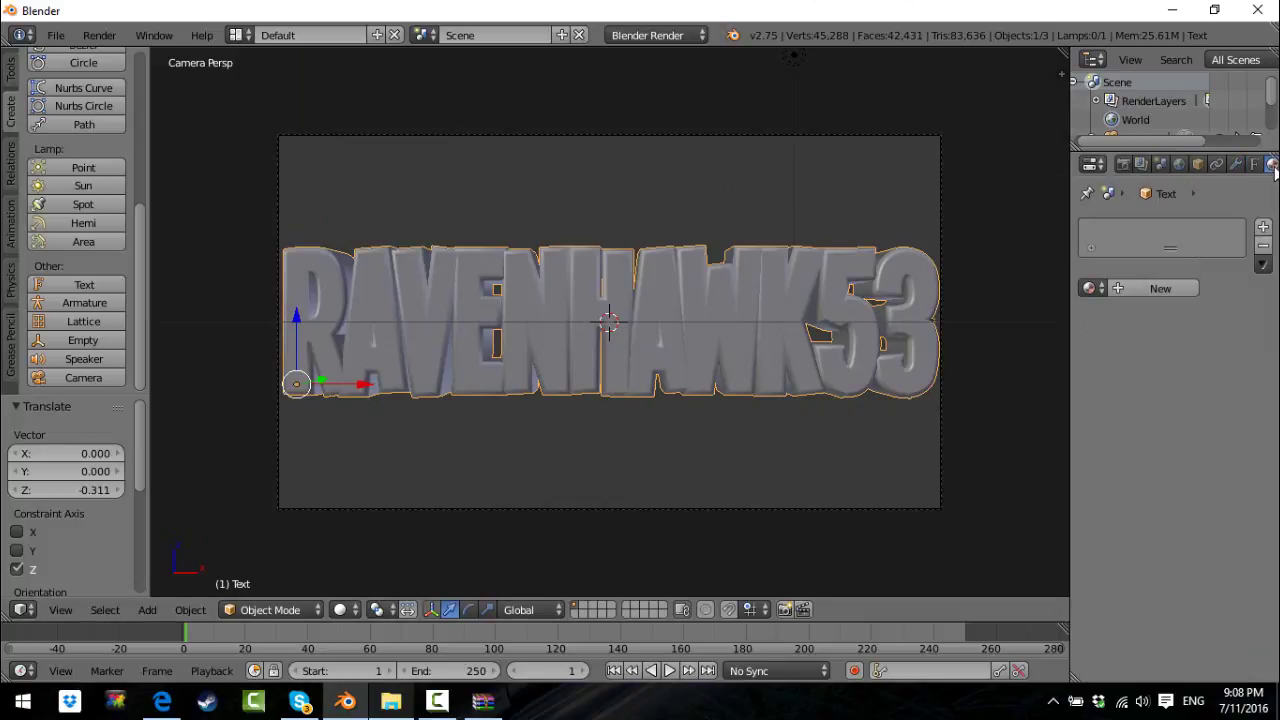
left_click(1142, 288)
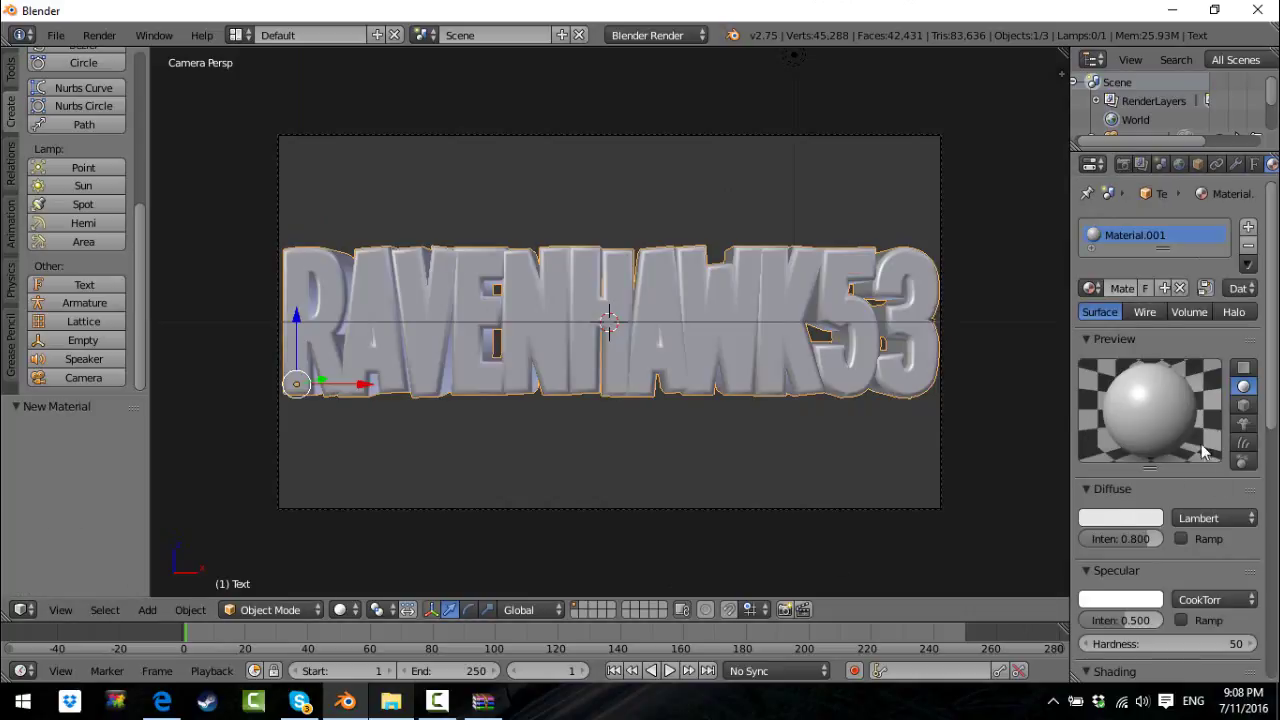
left_click(1108, 518)
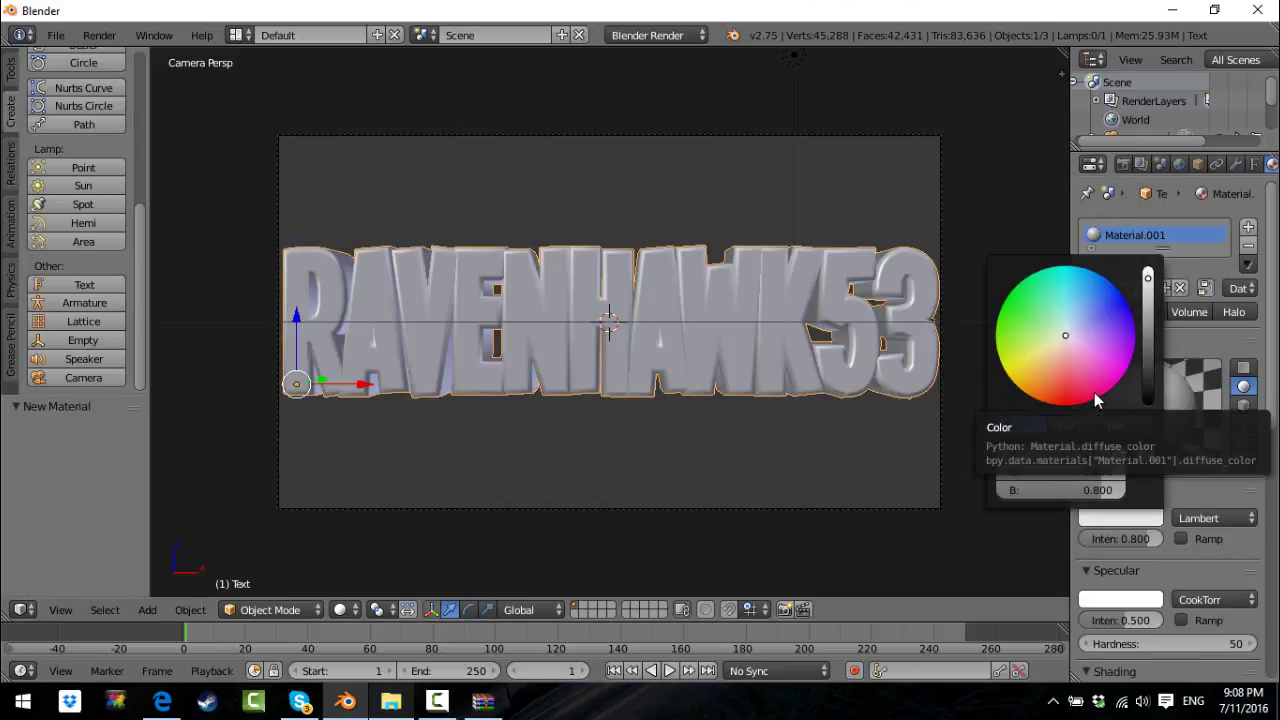
left_click(1124, 517)
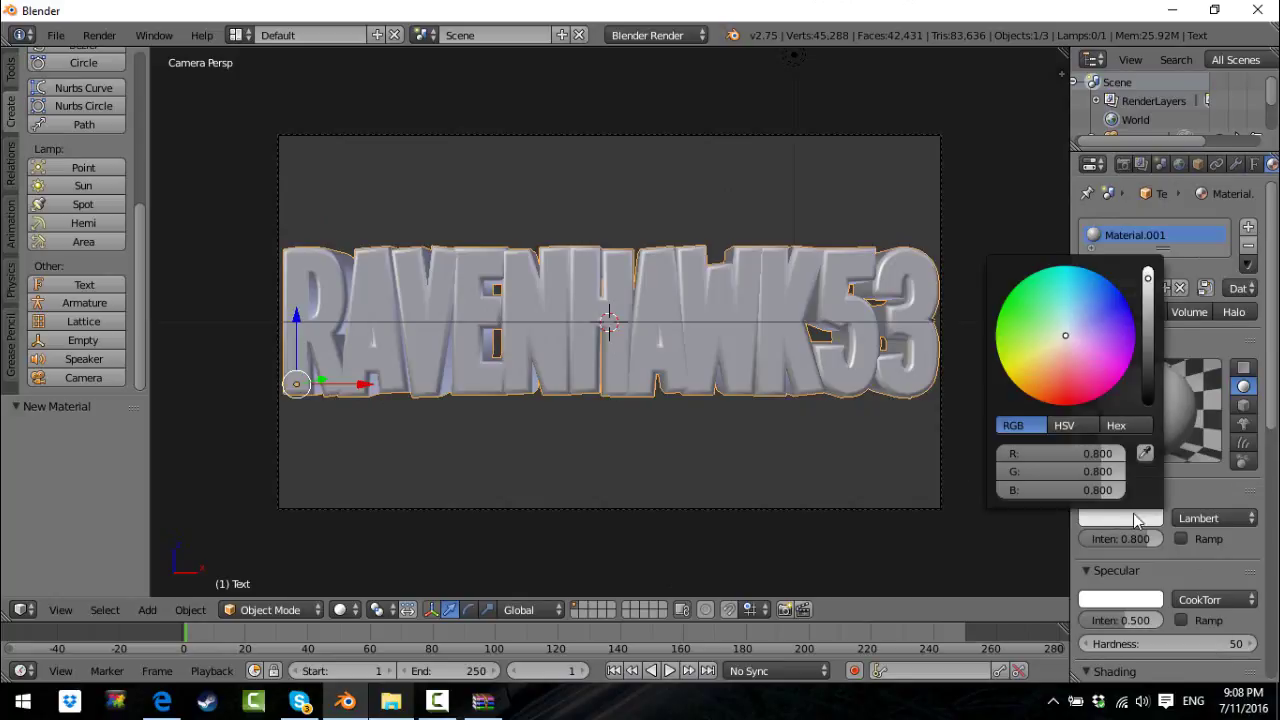
left_click(1117, 518)
left_click_drag(1064, 335, 1092, 270)
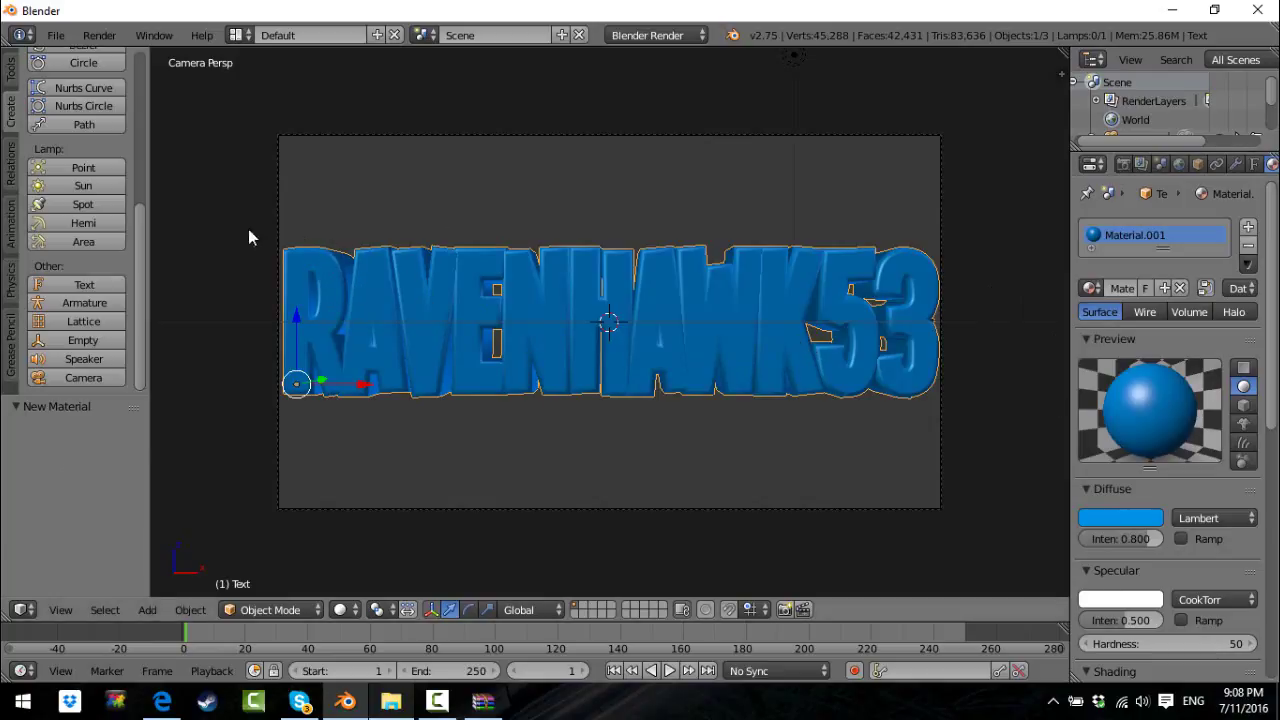
Step: Add a second text object at the scene origin and rotate it 90° about the global X axis
left_click(83, 286)
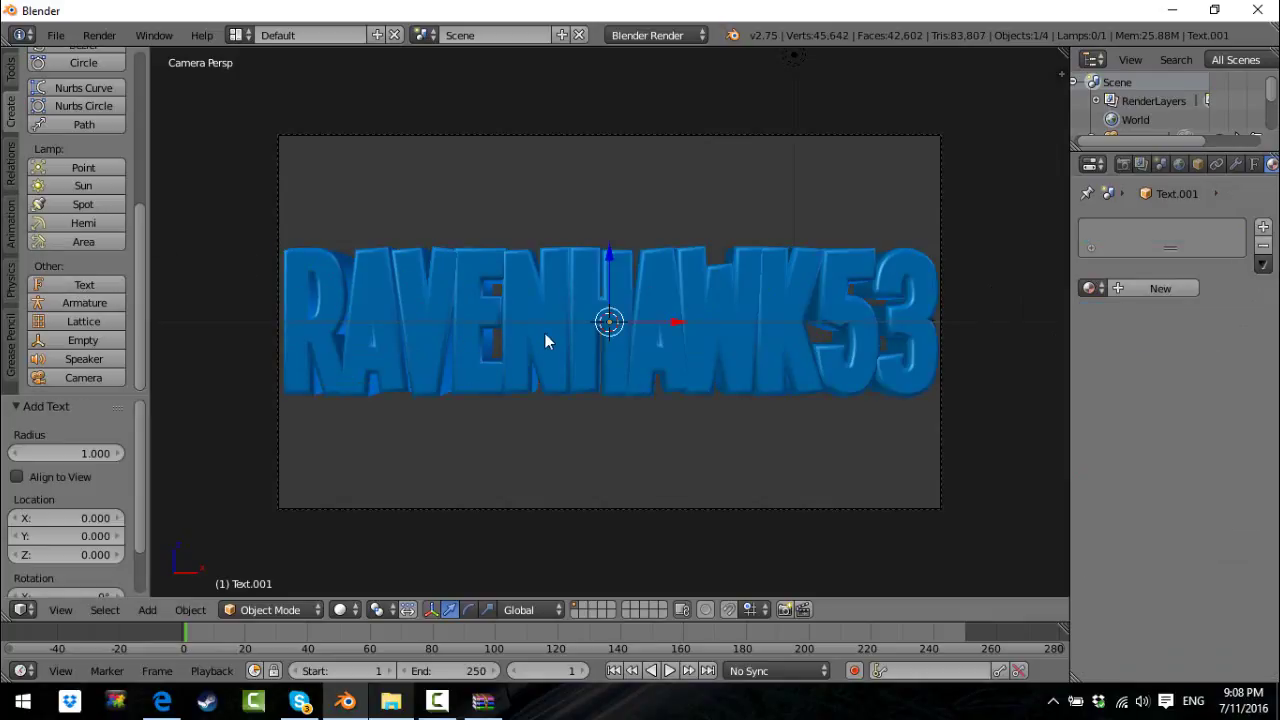
key("r")
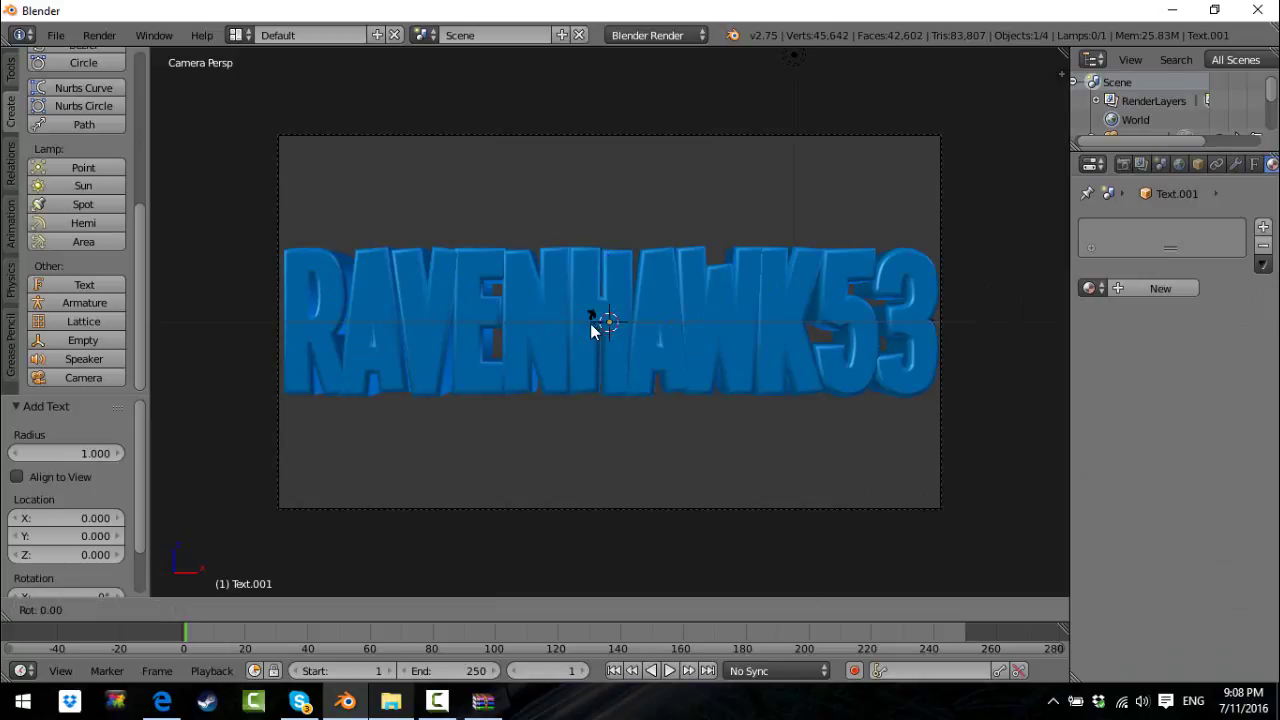
key("x")
key("9")
key("0")
key("Return")
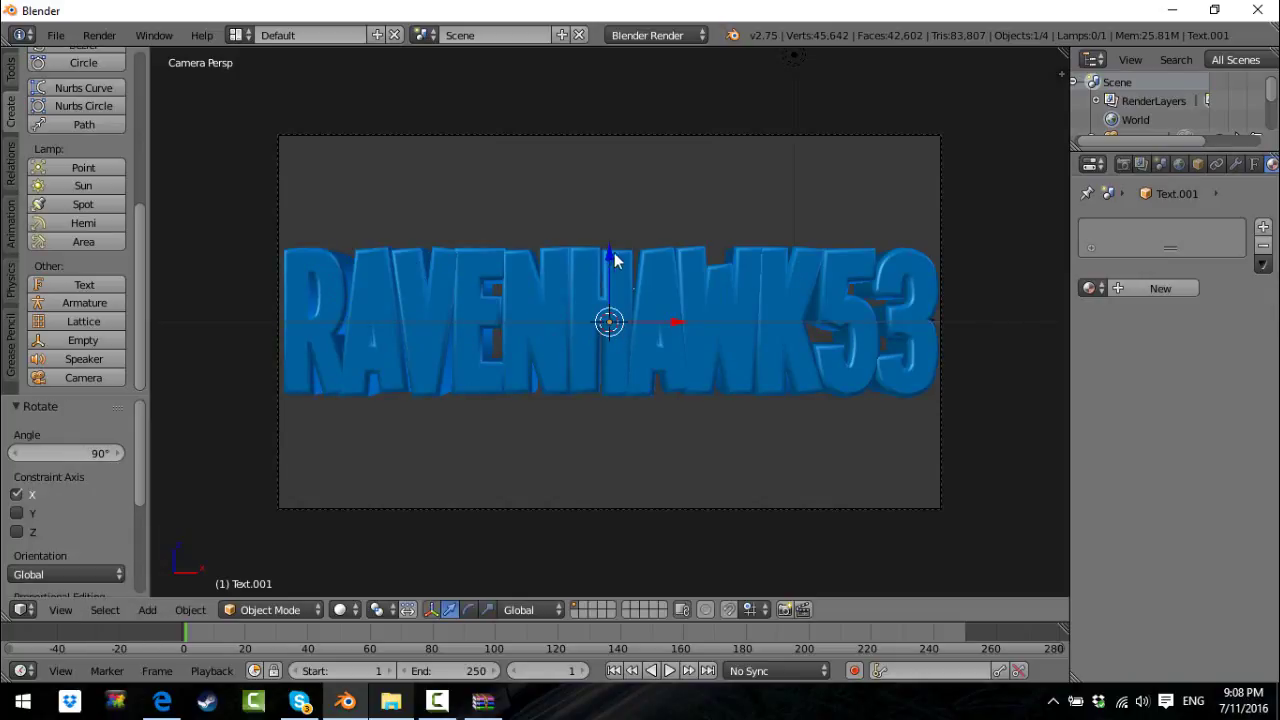
Step: Raise the second text object about 2.018 along the Z axis so it sits above the blue text
key("g")
key("z")
left_click(606, 173)
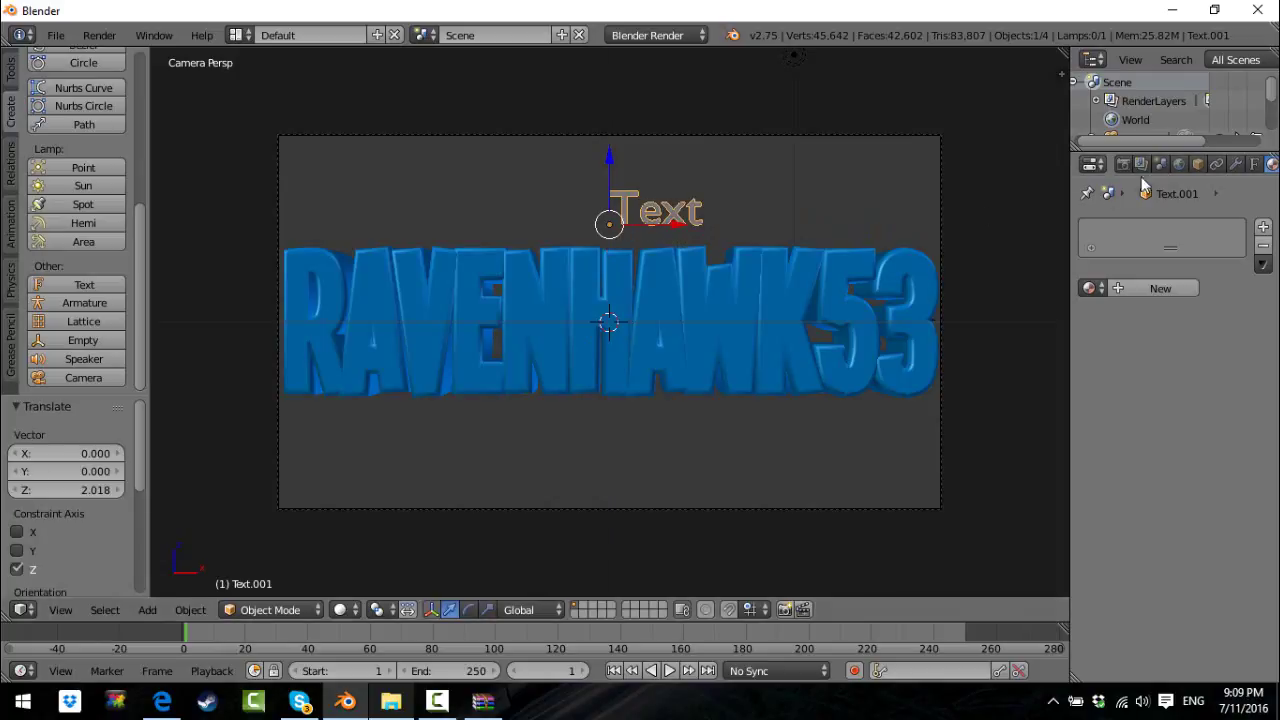
Step: Load sing_14l.ttf from the Desktop folder as the regular font of the second text object
left_click(1257, 165)
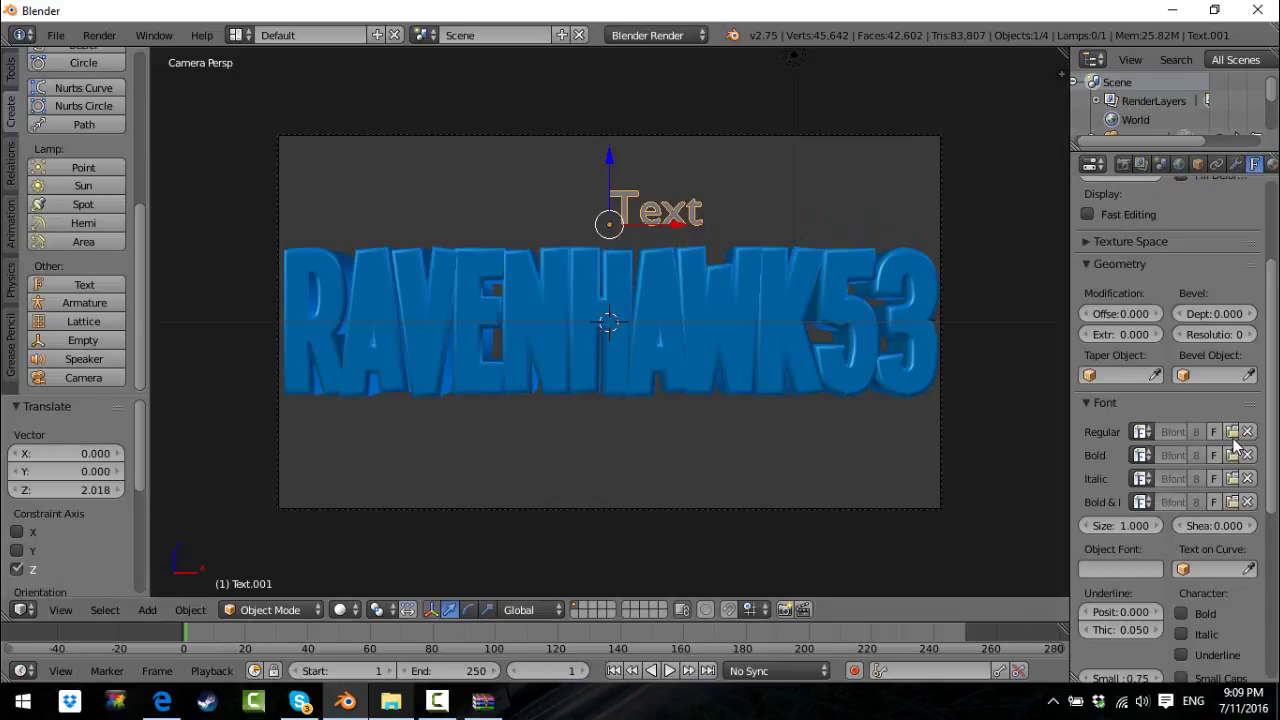
left_click(1239, 450)
left_click(71, 270)
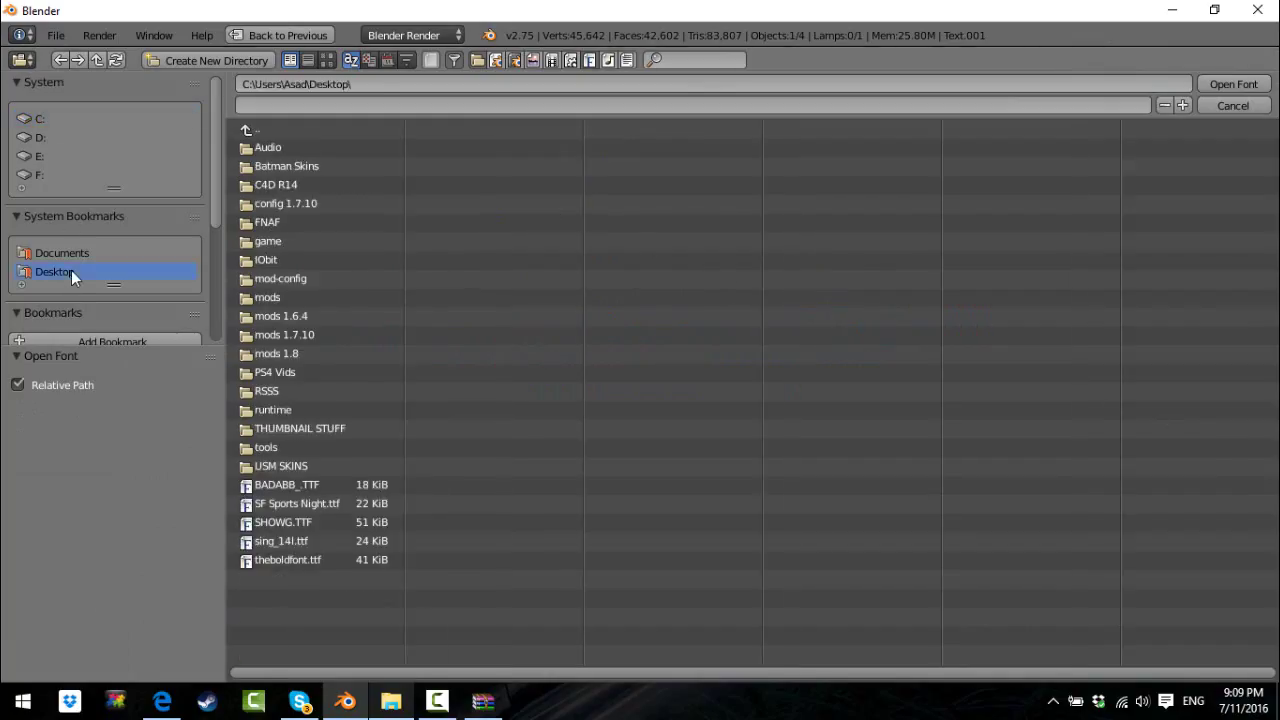
left_click(300, 541)
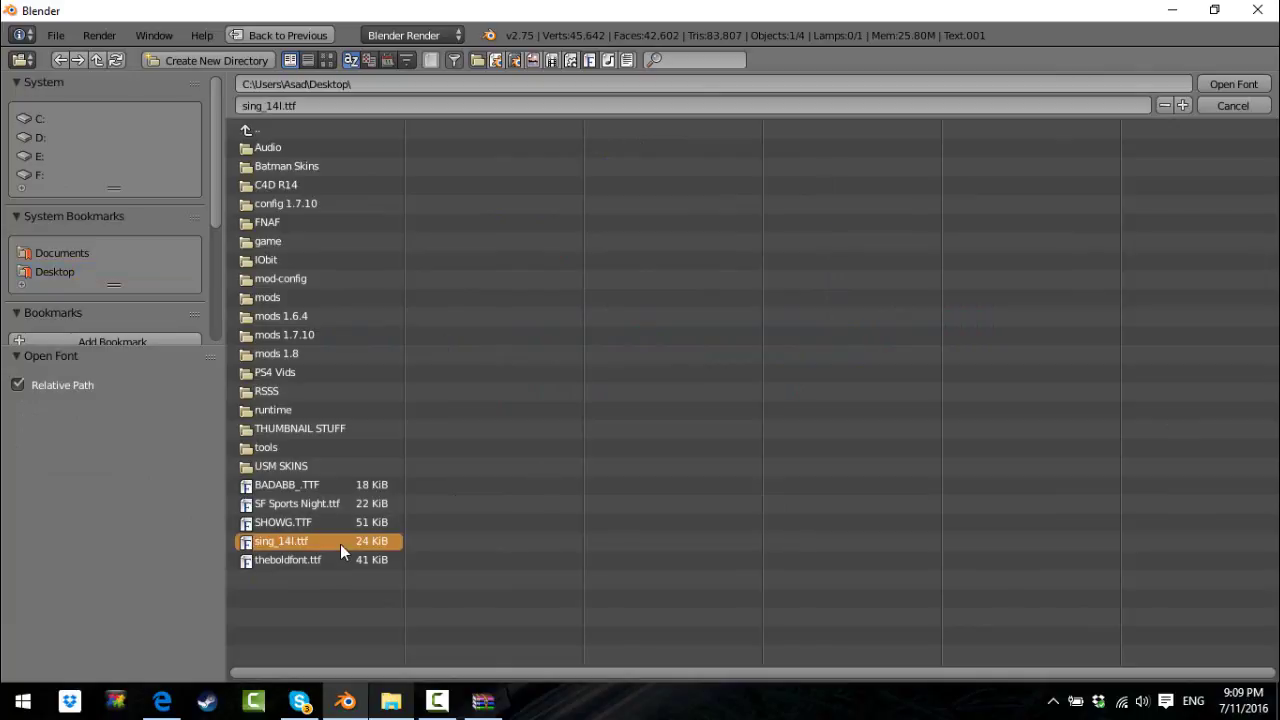
left_click(1233, 84)
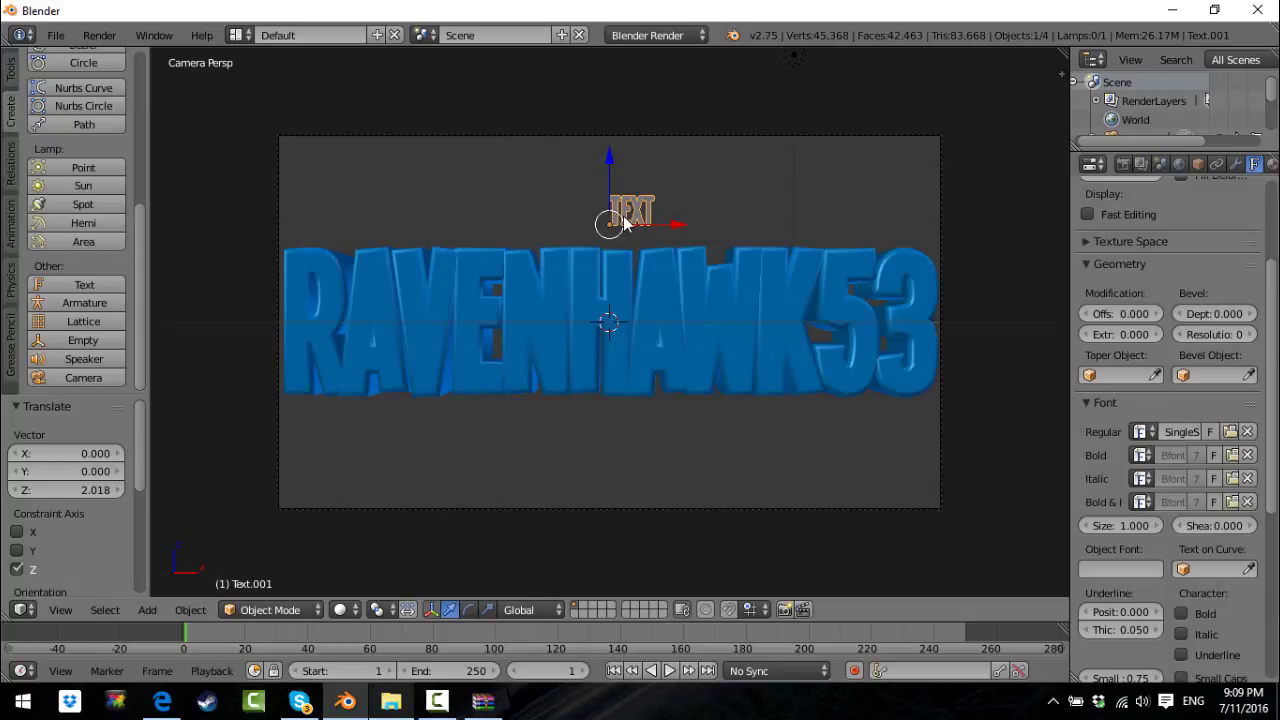
key("Tab")
key("BackSpace")
key("BackSpace")
key("BackSpace")
key("BackSpace")
type("ravenhawk")
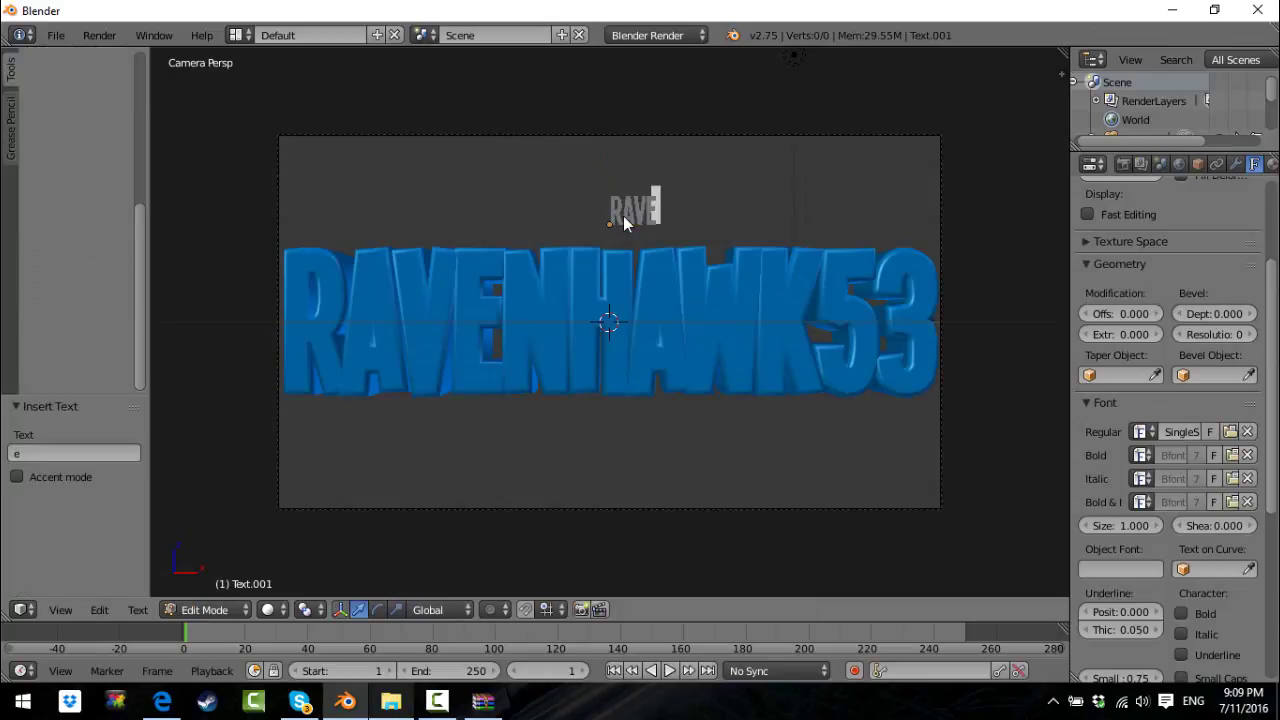
type("53")
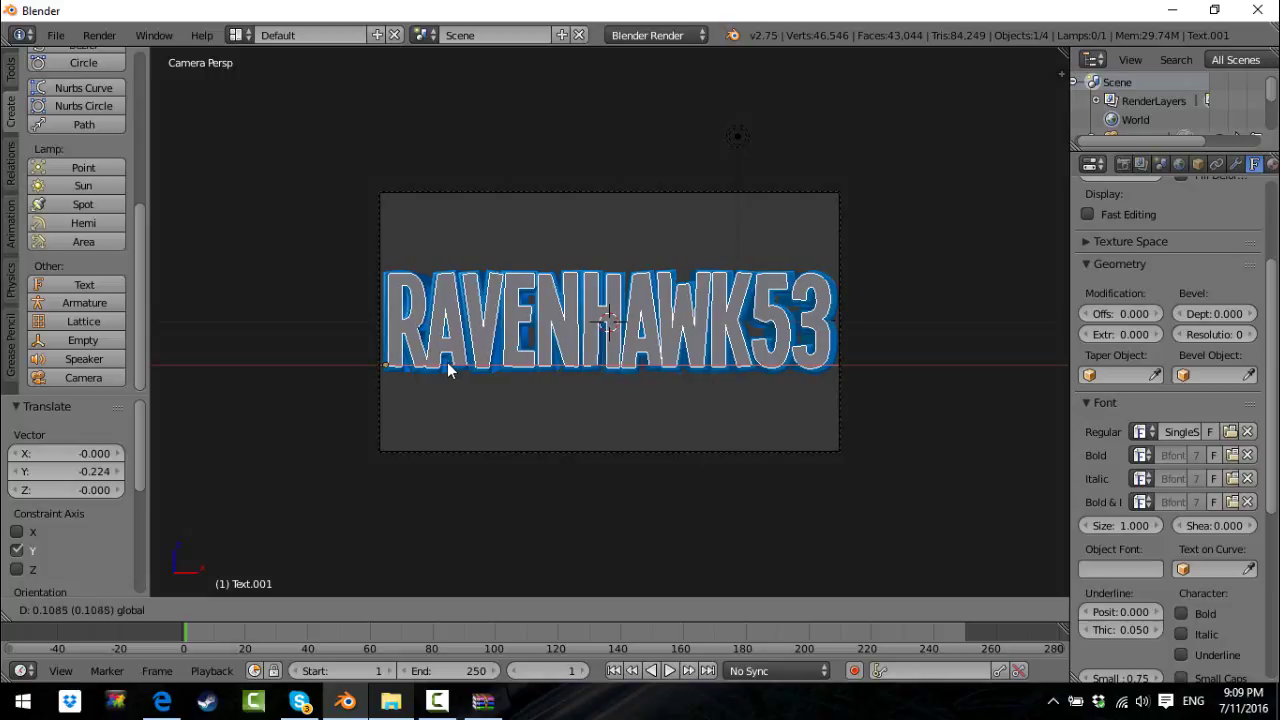
key("x")
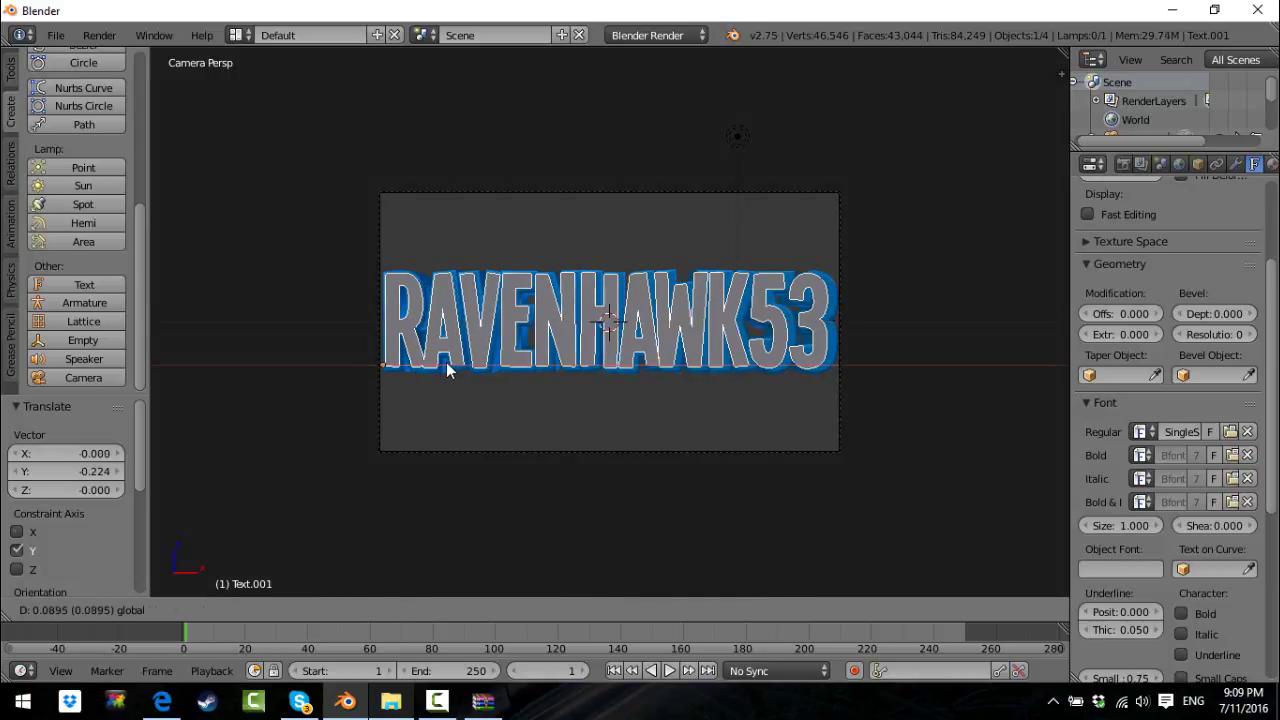
left_click(447, 370)
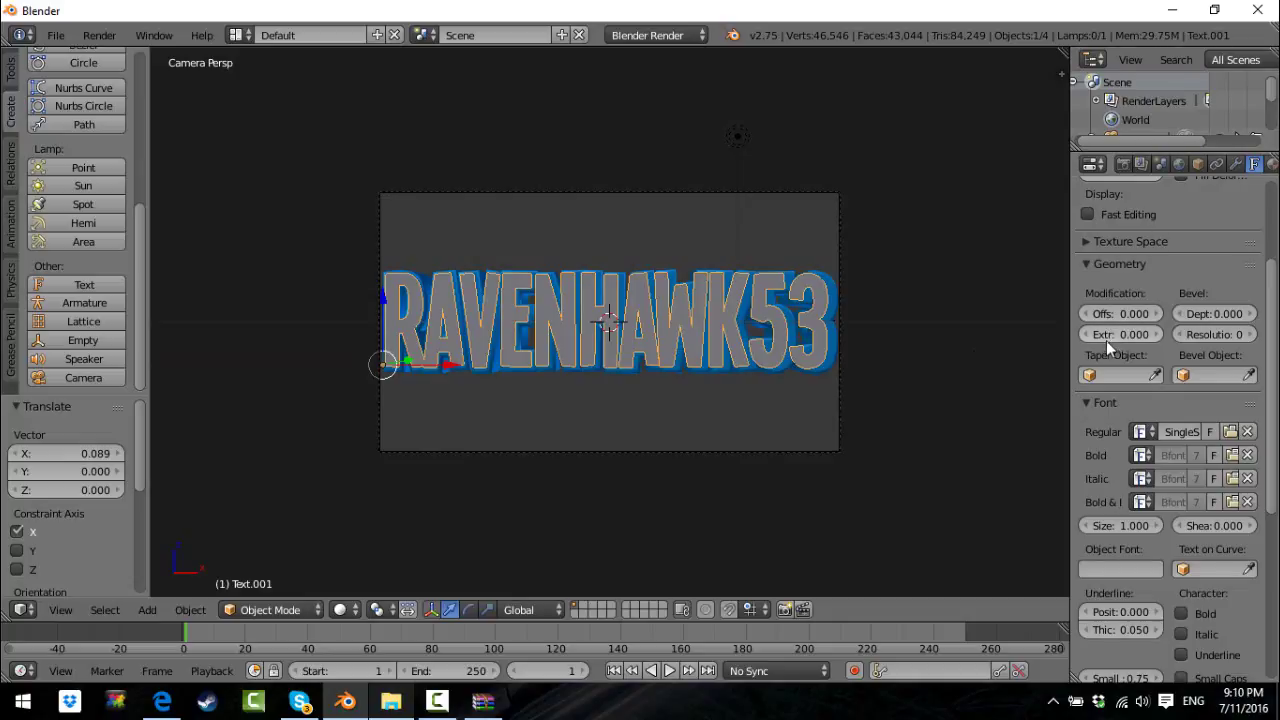
Step: Set the second text's extrusion to 0.116, matching the blue text
left_click_drag(1106, 340, 1142, 334)
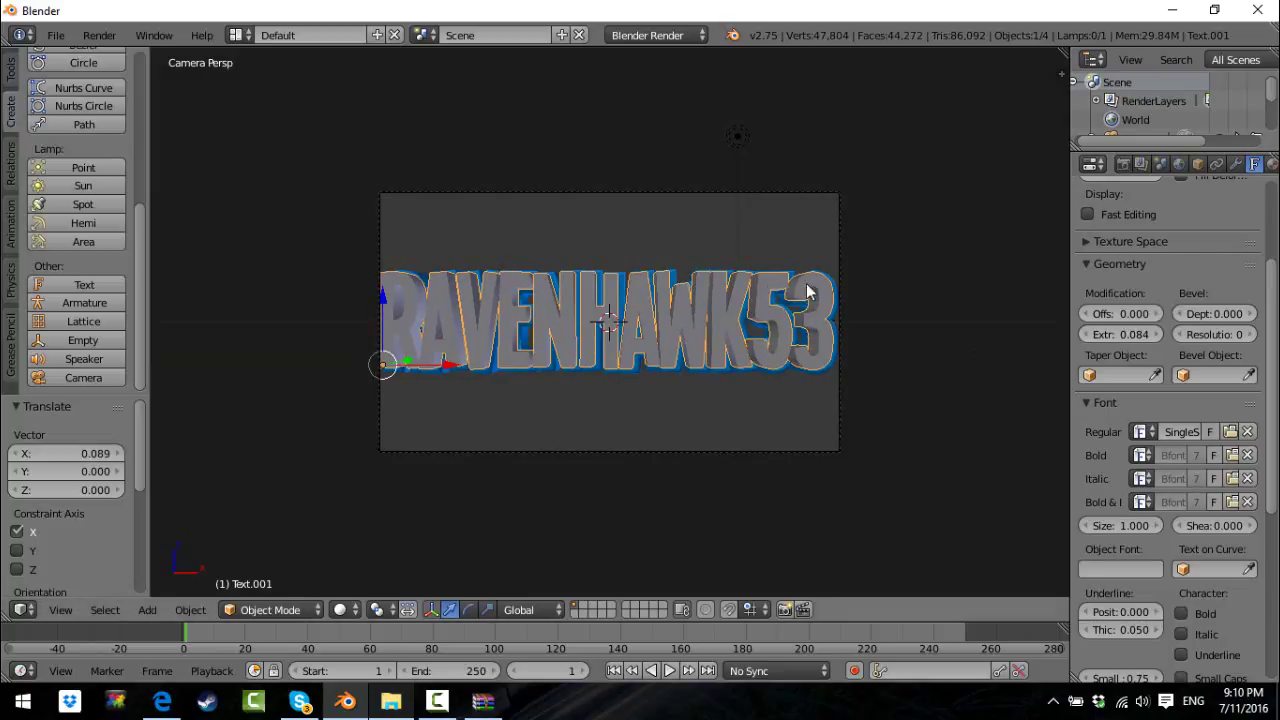
right_click(675, 368)
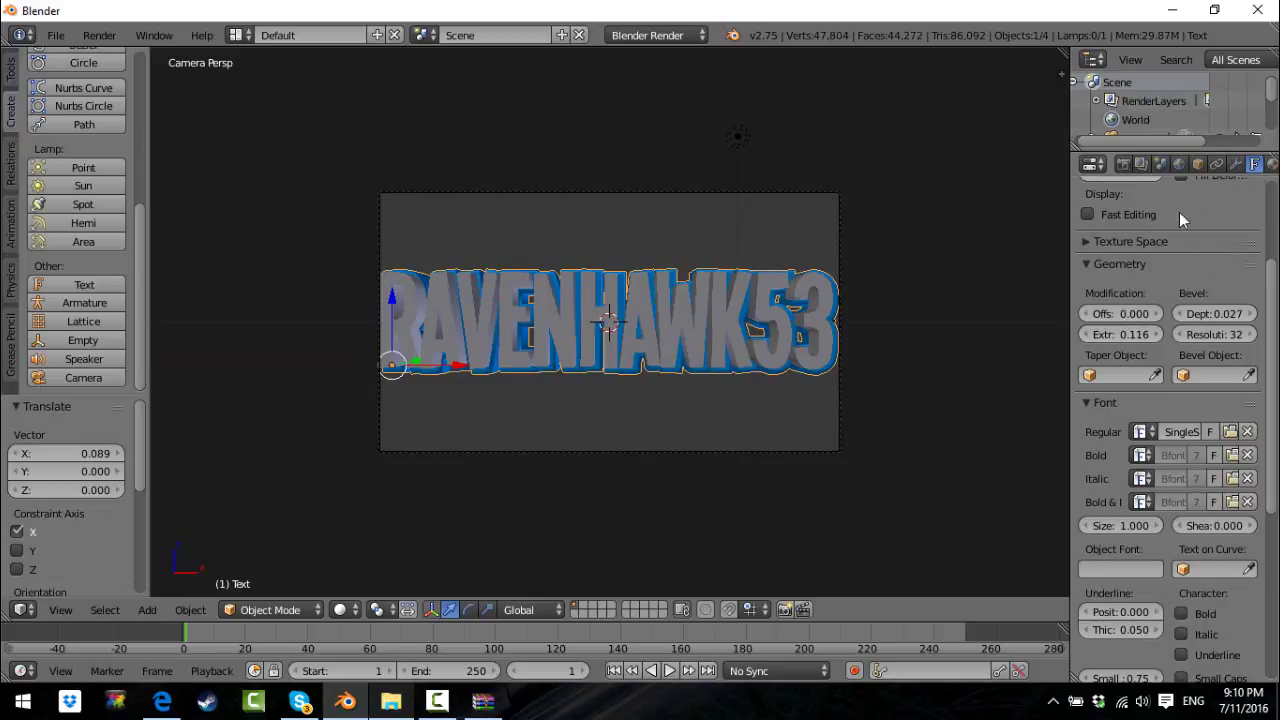
right_click(736, 319)
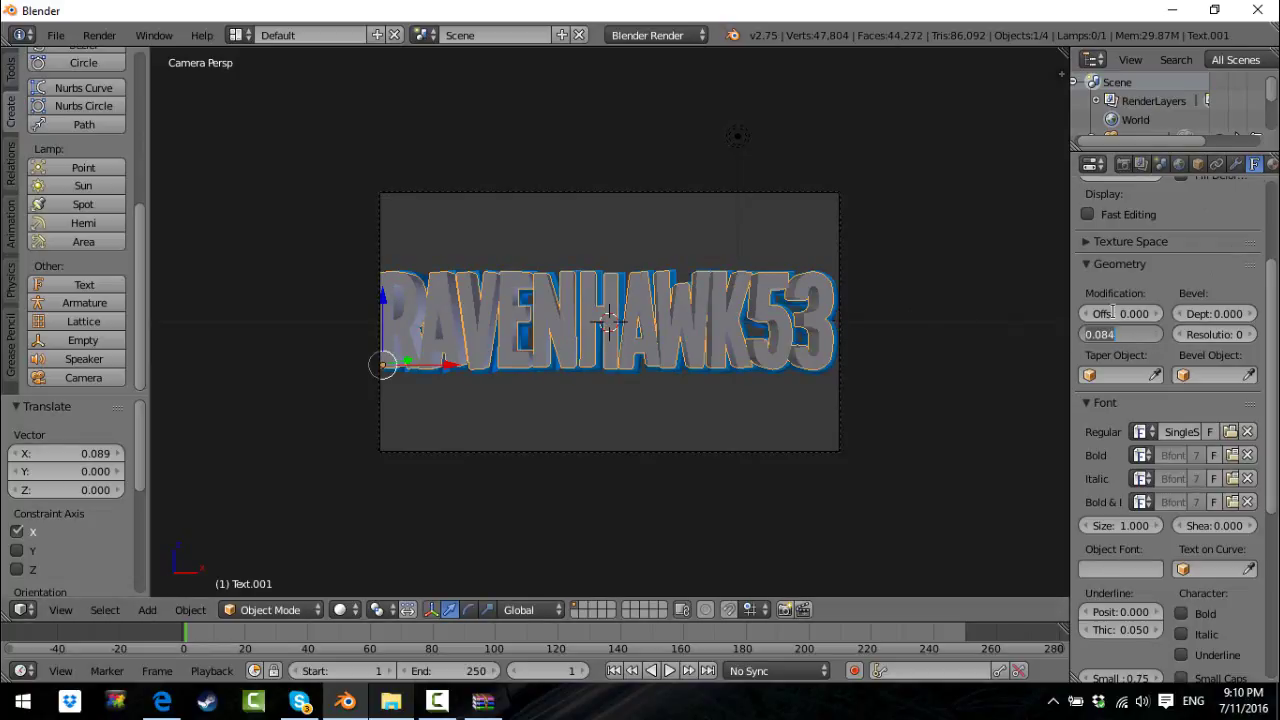
key("BackSpace")
key("Return")
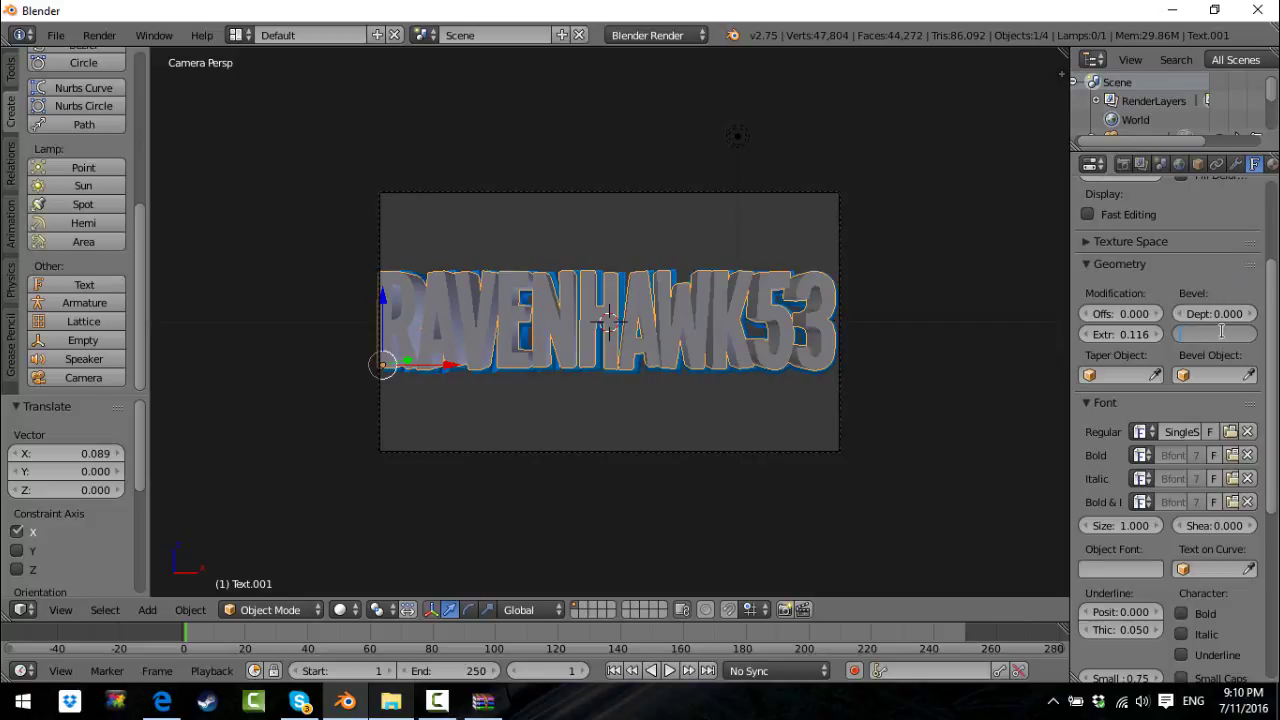
Step: Set the second text's bevel resolution to 32 and bevel depth to 0.027, matching the blue text
key("Return")
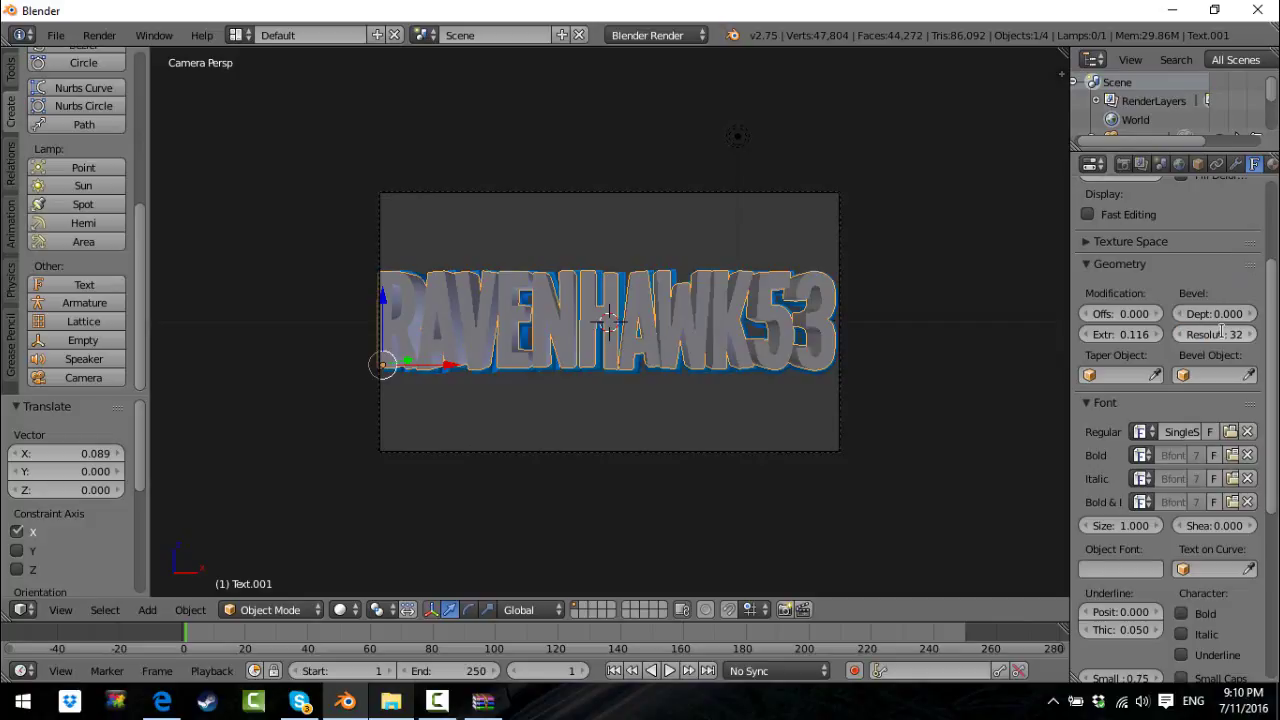
left_click(1218, 316)
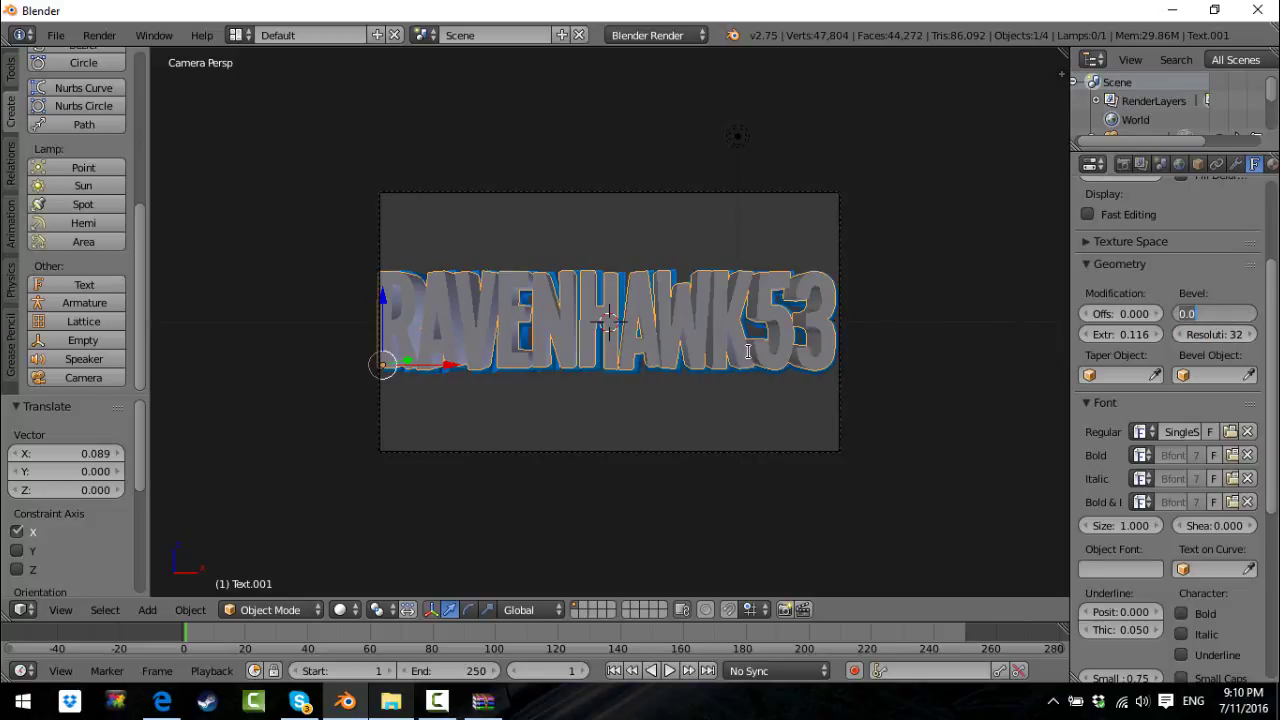
right_click(636, 365)
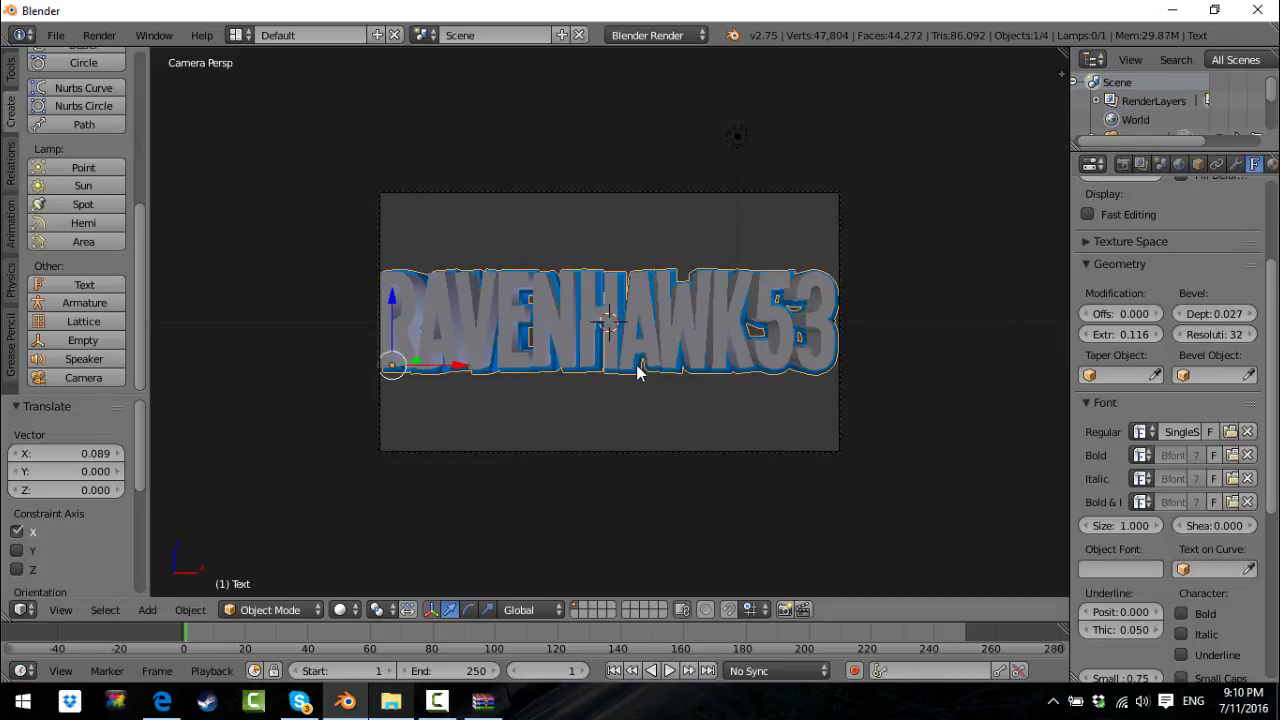
right_click(803, 316)
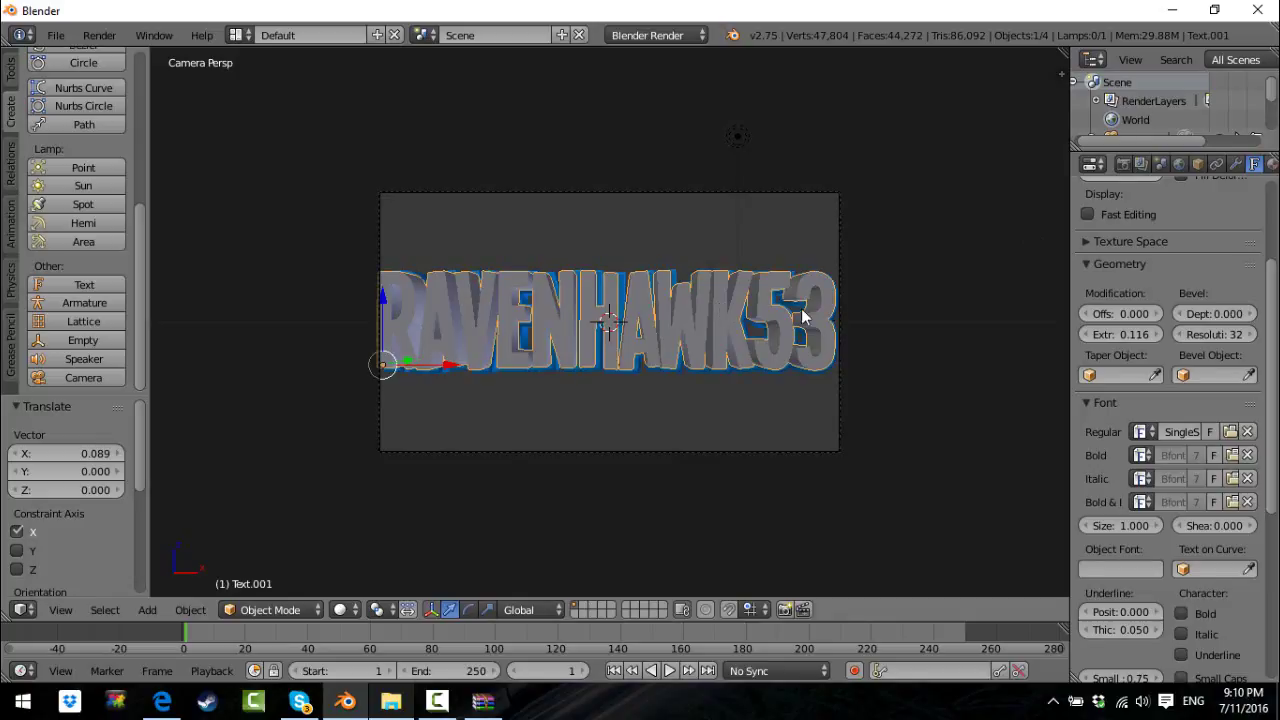
left_click(1214, 313)
key("BackSpace")
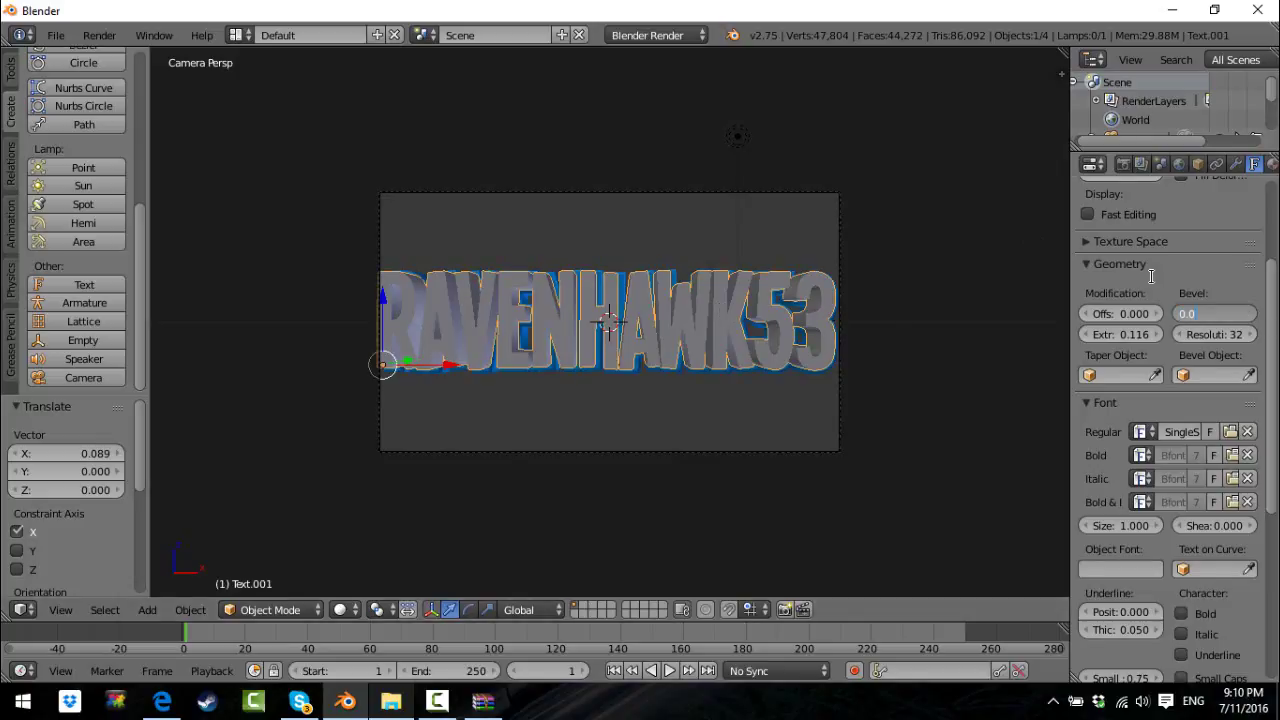
key("Return")
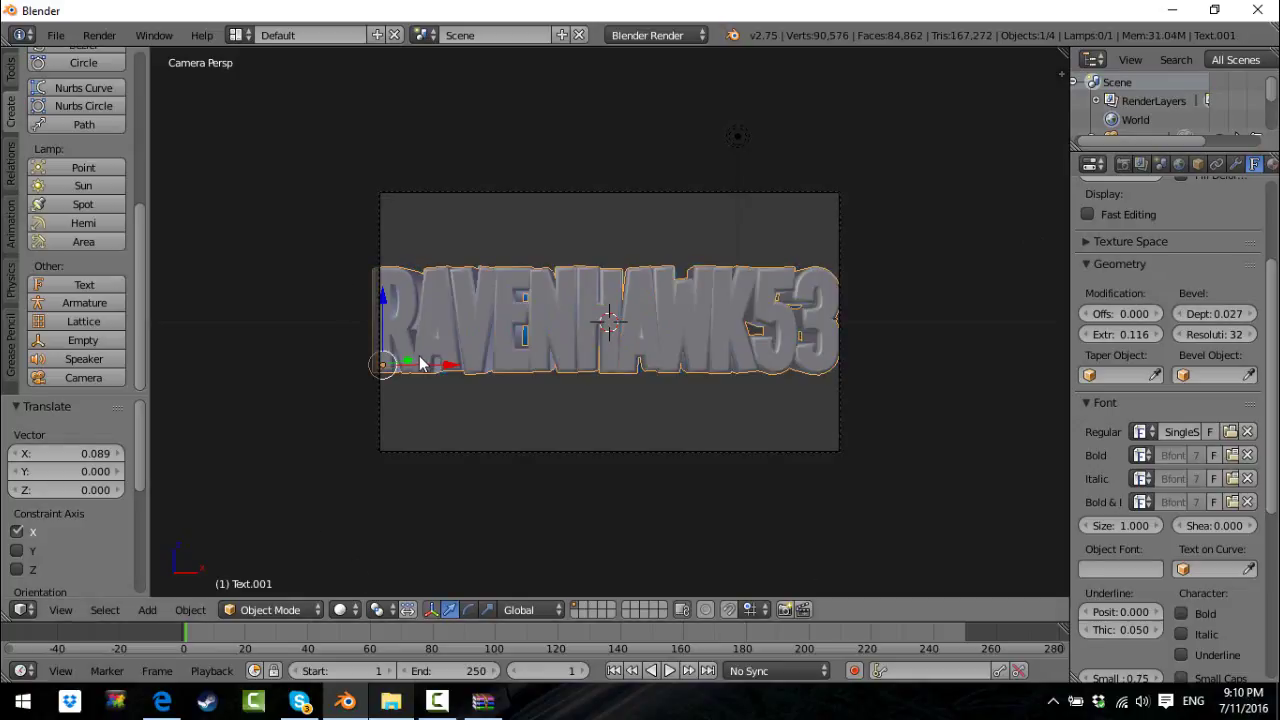
Step: Scale the gray text by about 1.024 and align it with the blue text, shifting it about -0.047 along X
left_click_drag(420, 365, 341, 391)
left_click_drag(466, 364, 472, 368)
key("s")
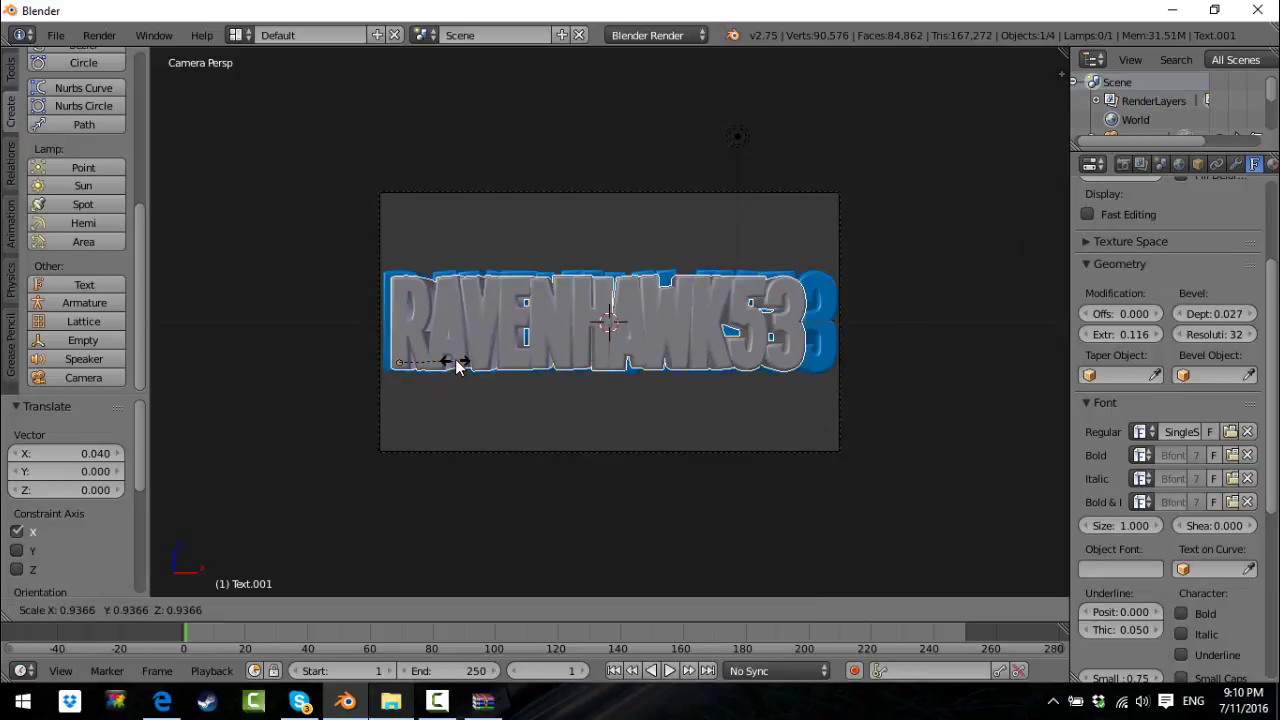
left_click(462, 362)
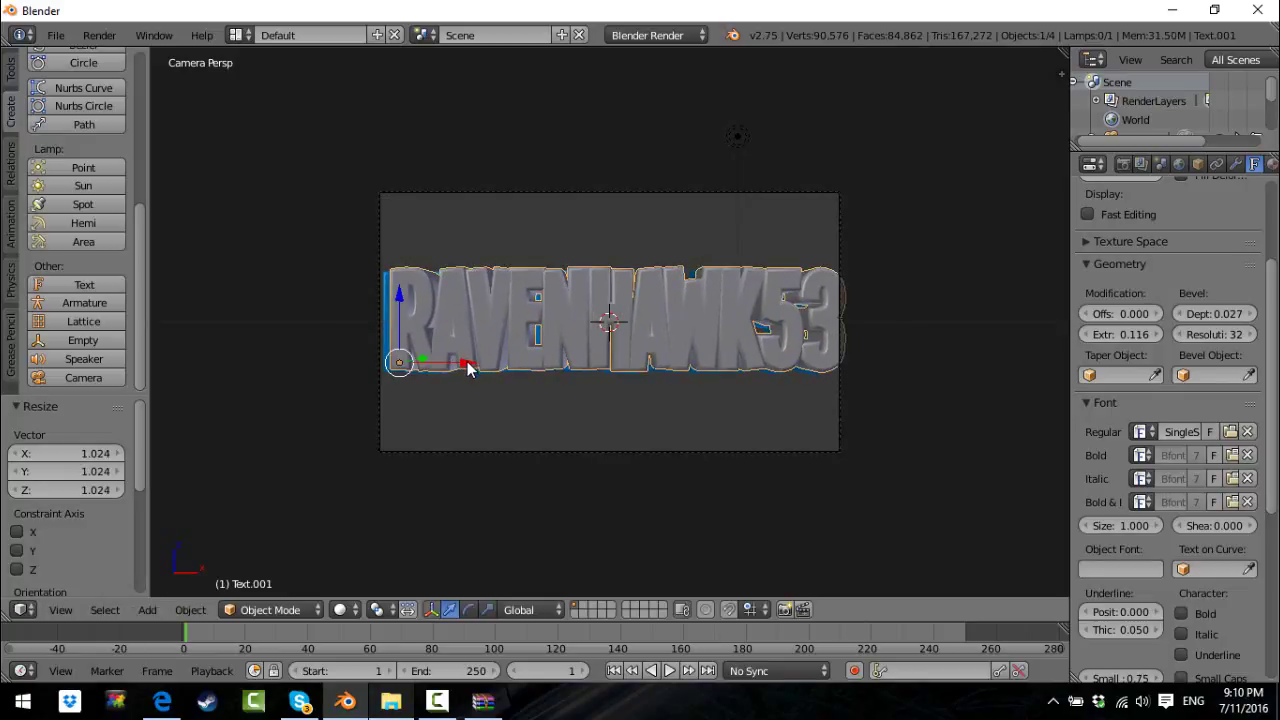
left_click_drag(463, 362, 460, 365)
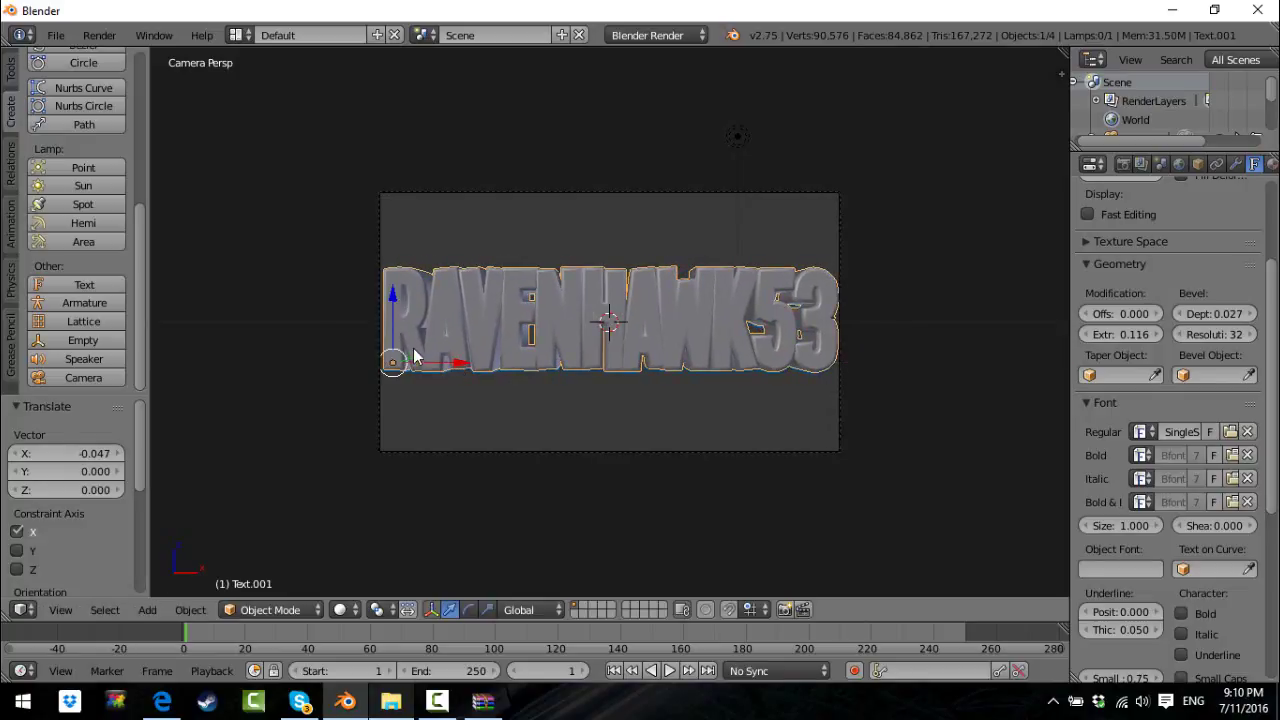
Step: Move the gray text back about 0.230 along the Y axis and lower it about 0.677 along Z
key("g")
key("y")
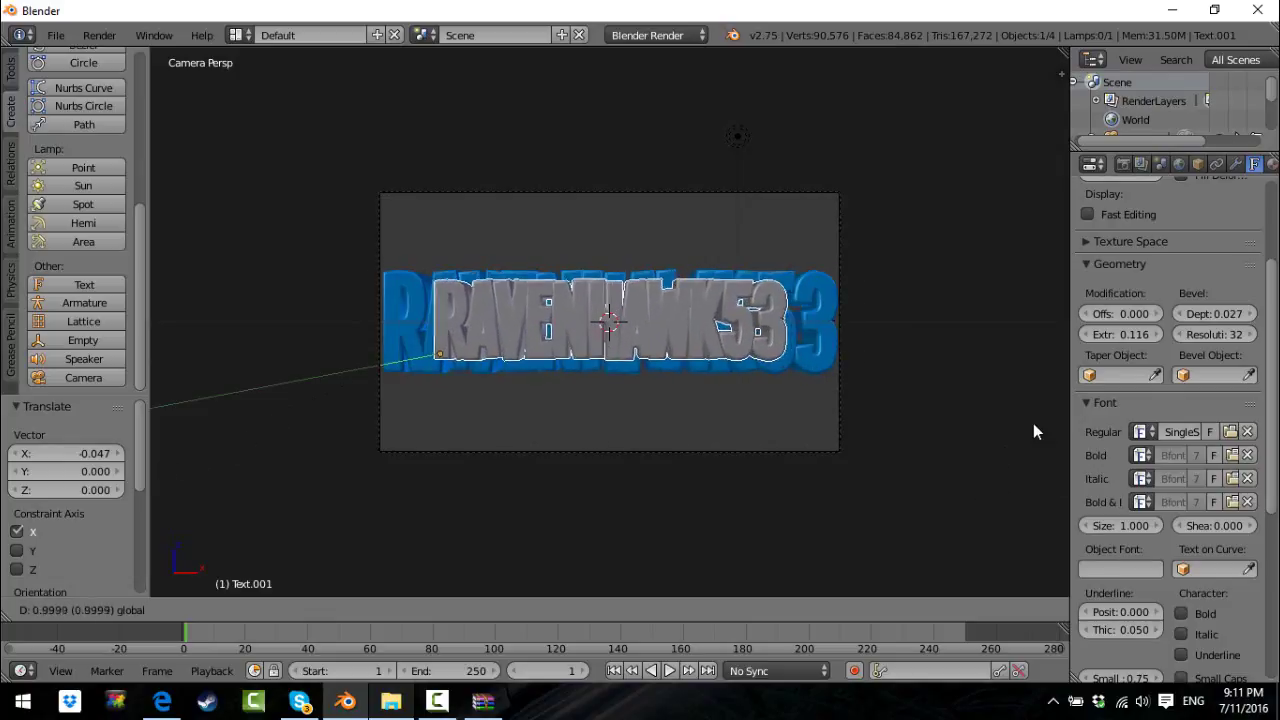
left_click(166, 390)
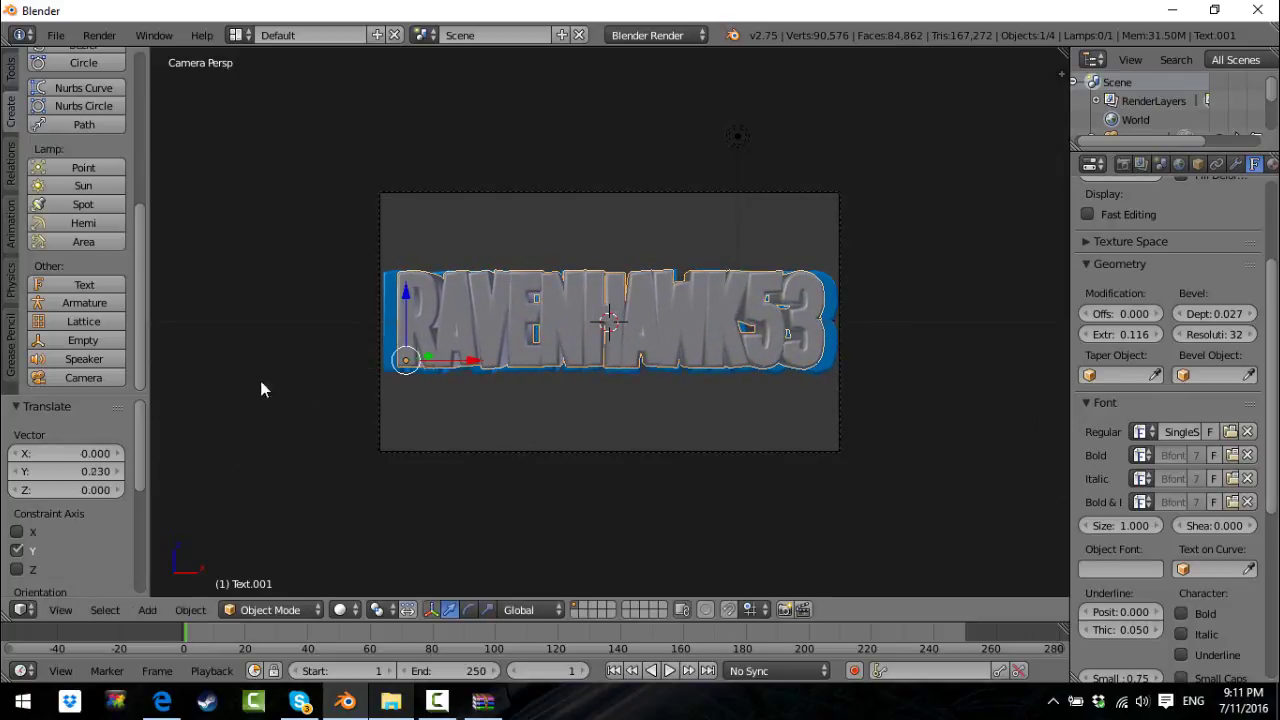
key("g")
key("z")
left_click(408, 374)
Step: Select the blue text and shift it about -0.010 along the Y axis
left_click(414, 302)
right_click(420, 306)
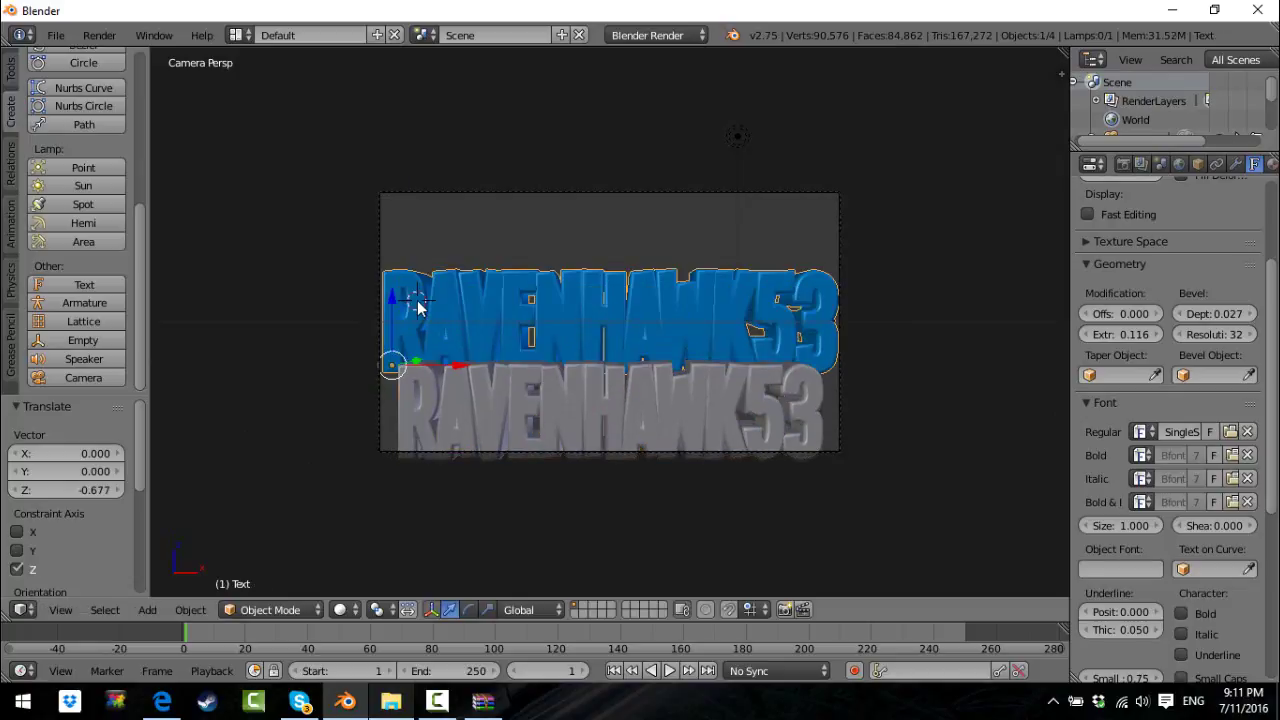
key("g")
key("y")
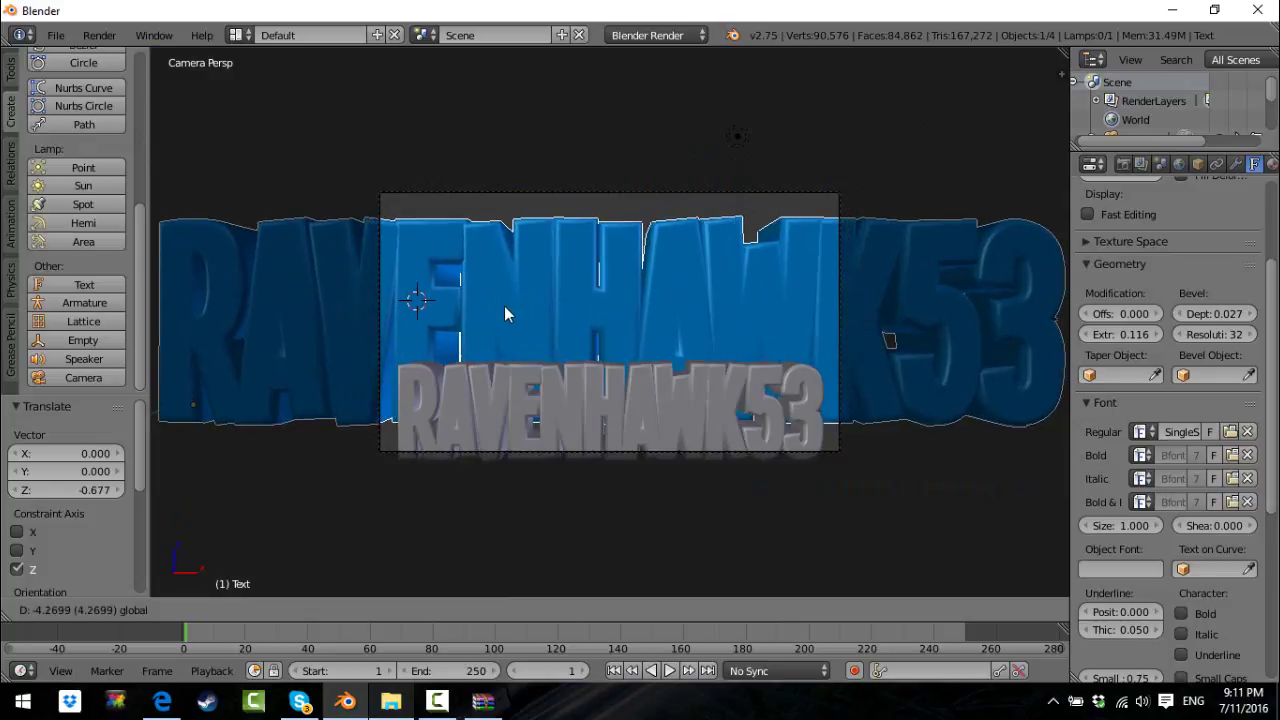
left_click(500, 380)
left_click(505, 384)
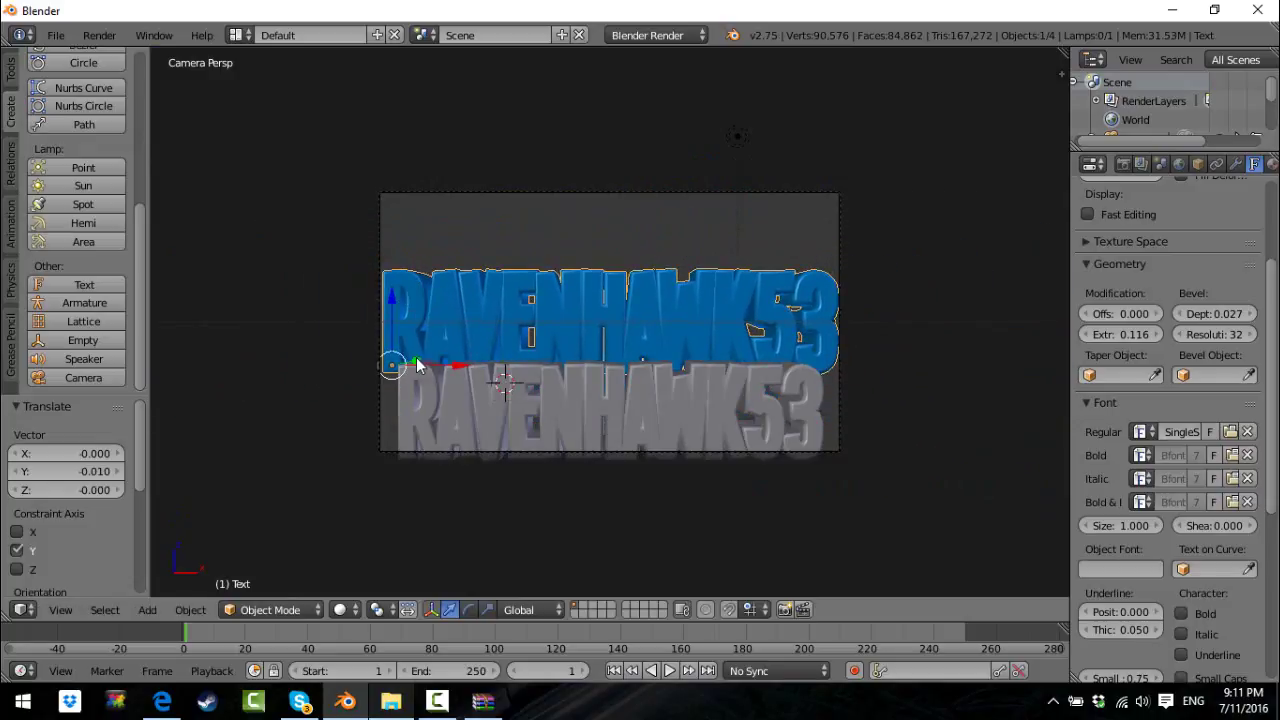
Step: Push the gray text back about 7.424 along Y behind the blue text and adjust its X and Z position
right_click(451, 396)
key("g")
key("y")
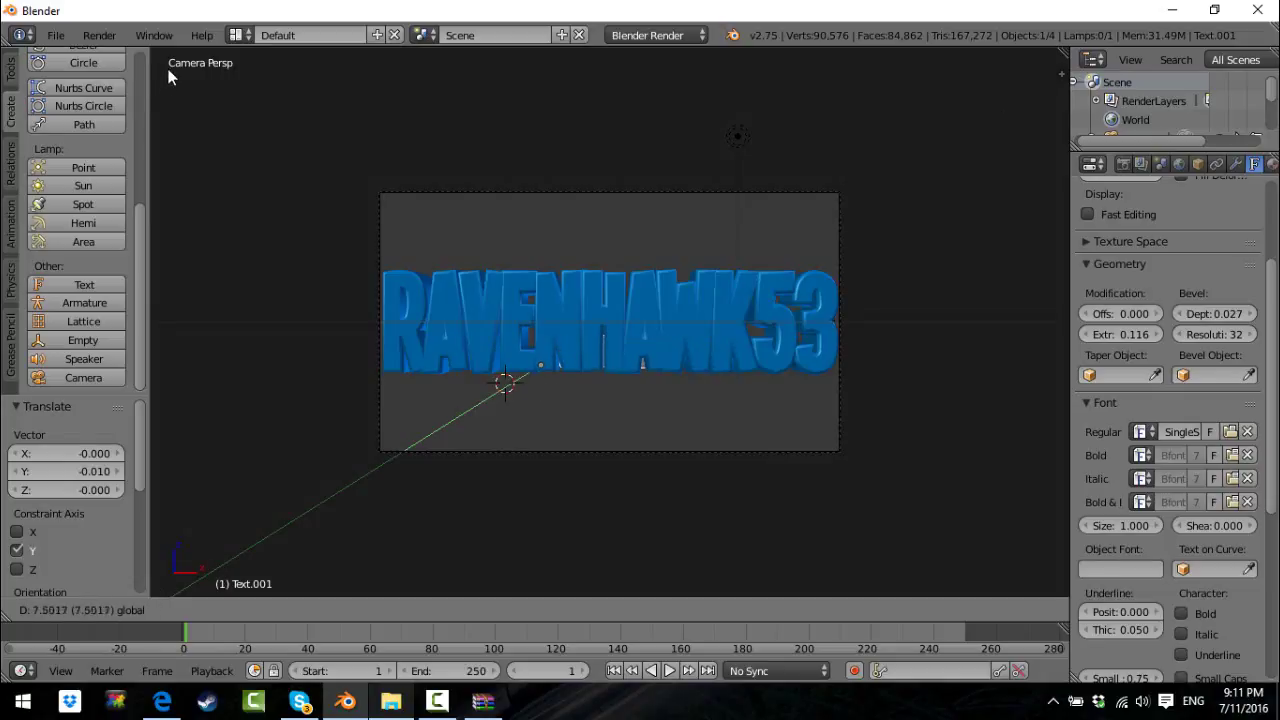
left_click(574, 185)
left_click_drag(613, 365, 571, 370)
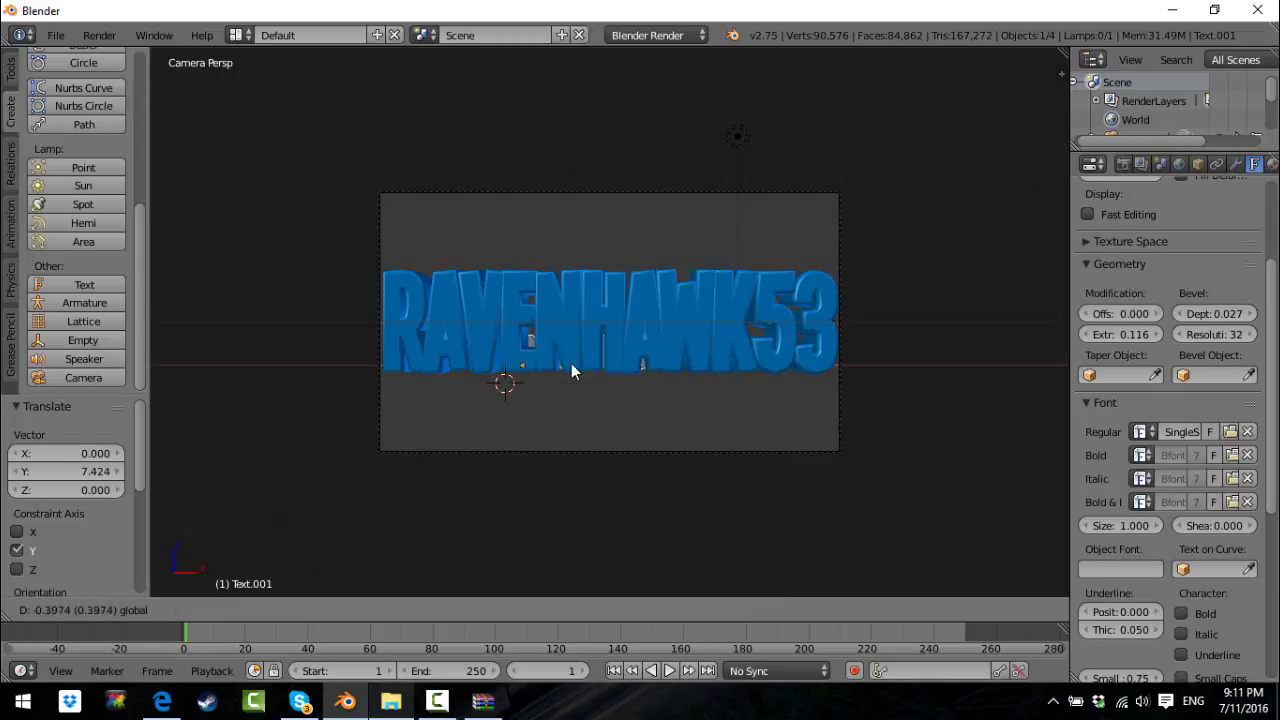
left_click_drag(473, 350, 473, 350)
left_click_drag(406, 300, 403, 296)
Step: Enlarge the gray text and align it behind the blue text, moving it about -2.105 along Y and 1.140 along X
key("s")
left_click(452, 343)
left_click_drag(446, 359, 484, 323)
key("s")
left_click(406, 352)
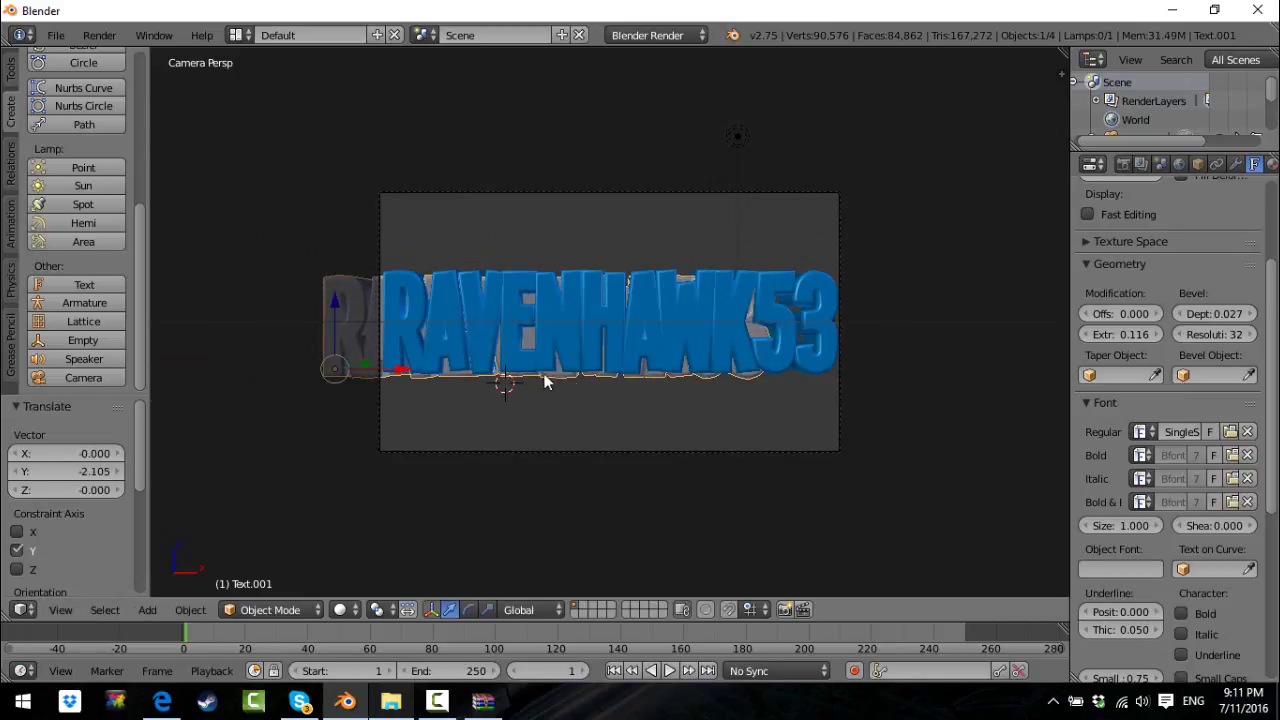
left_click_drag(405, 372, 470, 370)
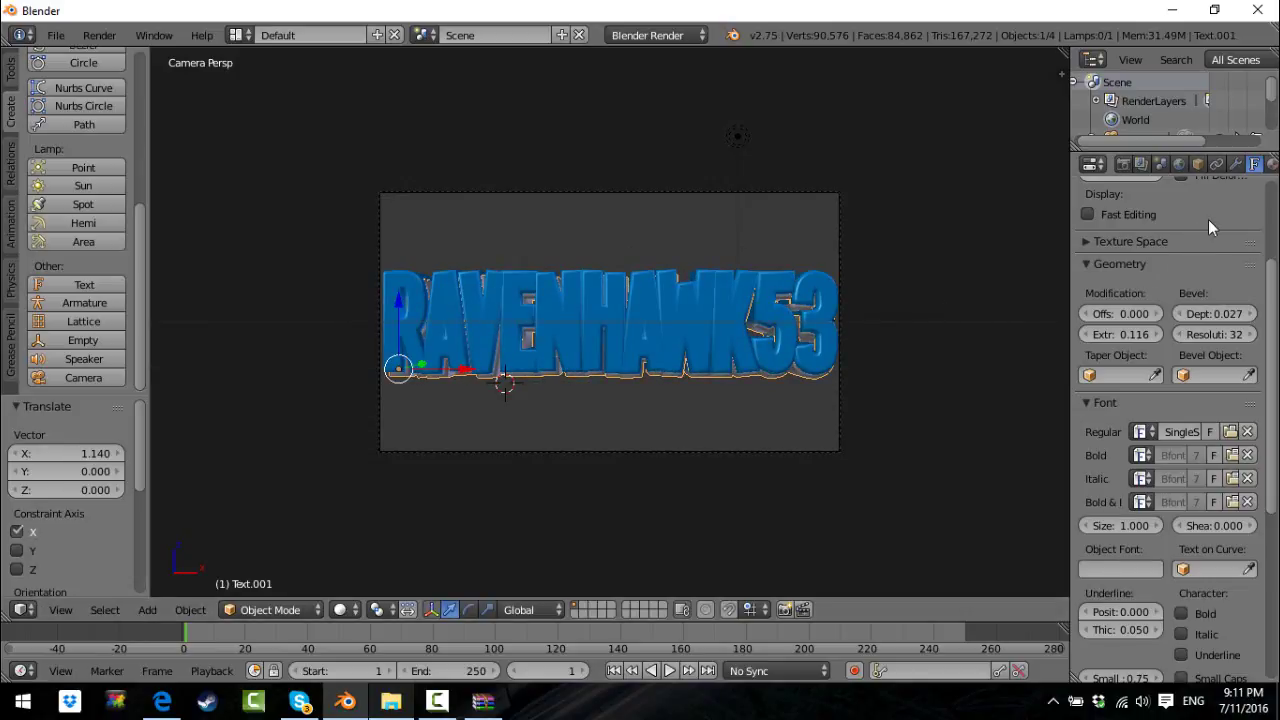
Step: Add a new material to the rear text and set its diffuse color to bright red
left_click(1272, 164)
left_click(1144, 286)
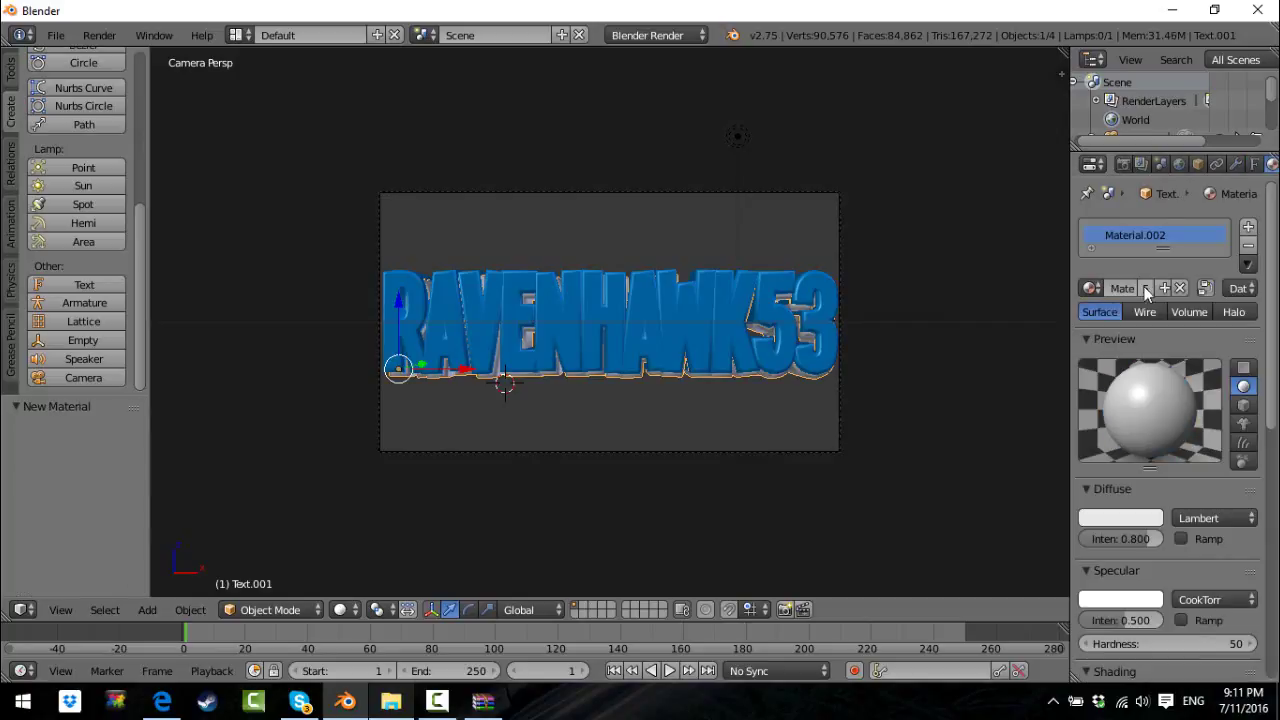
left_click(1130, 518)
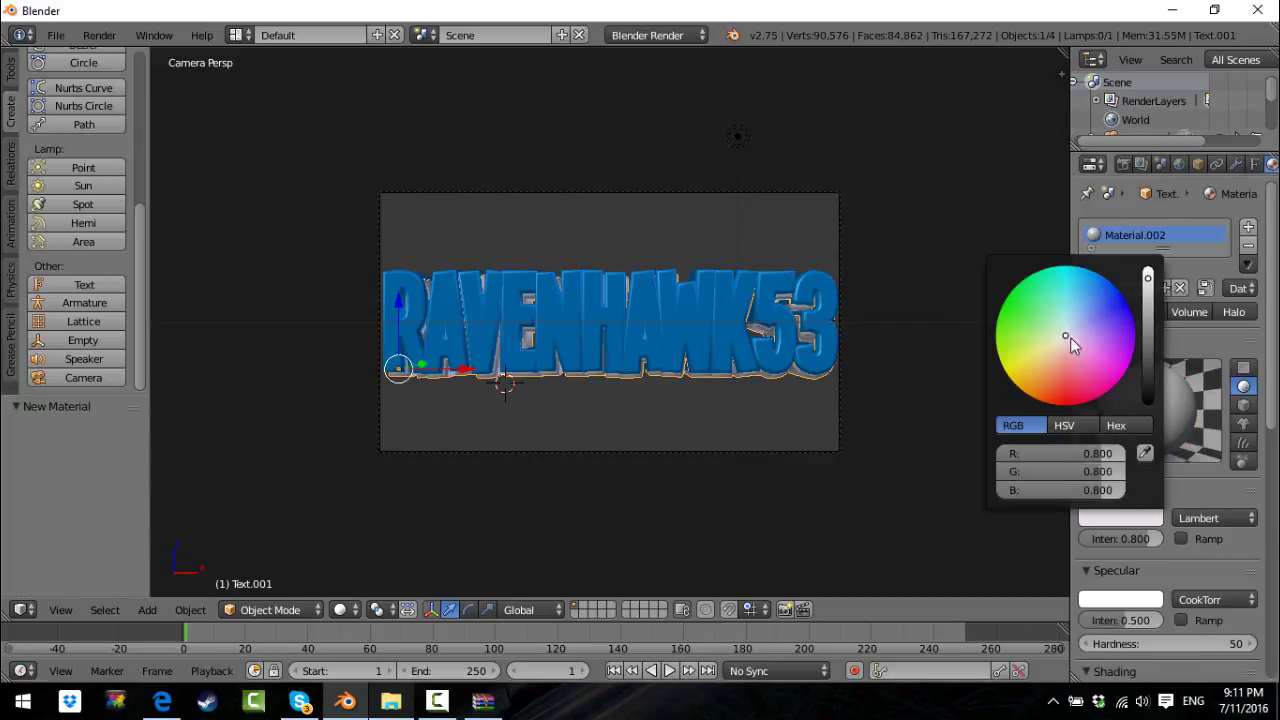
left_click_drag(1070, 337, 1065, 406)
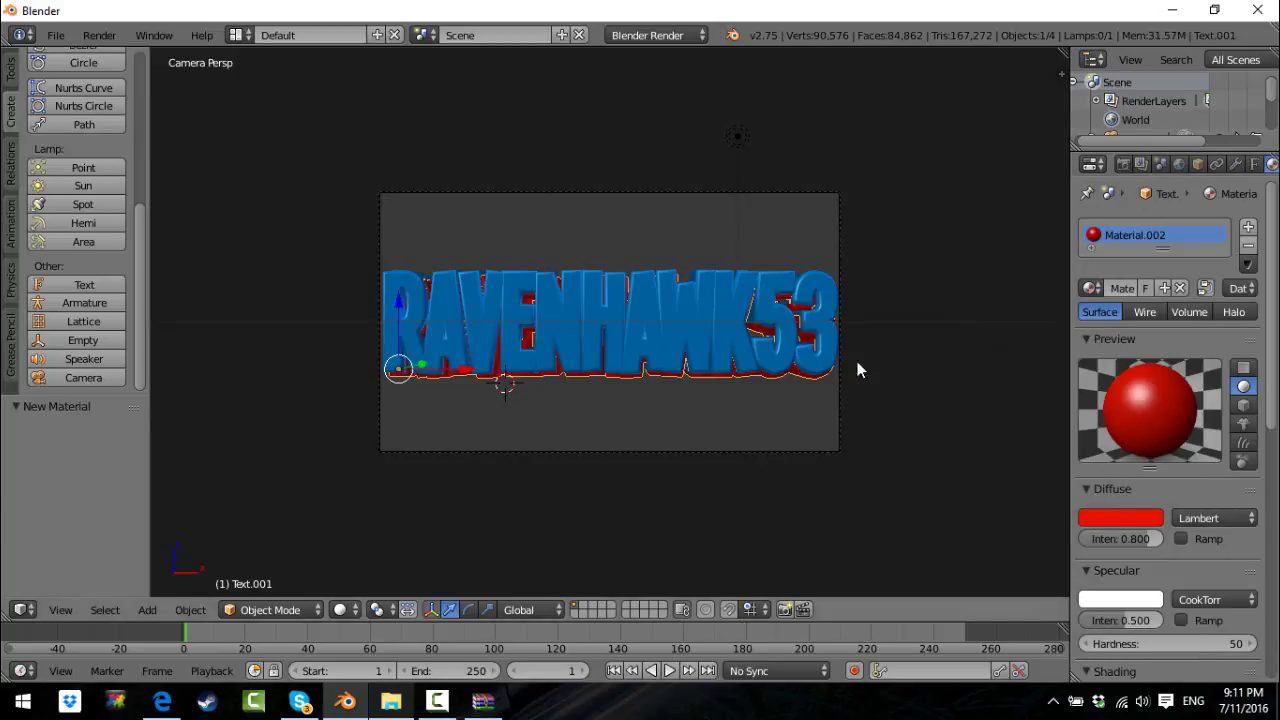
Step: Nudge the red rear text about 0.033 along Z and -0.050 along X behind the blue text
left_click_drag(395, 300, 398, 298)
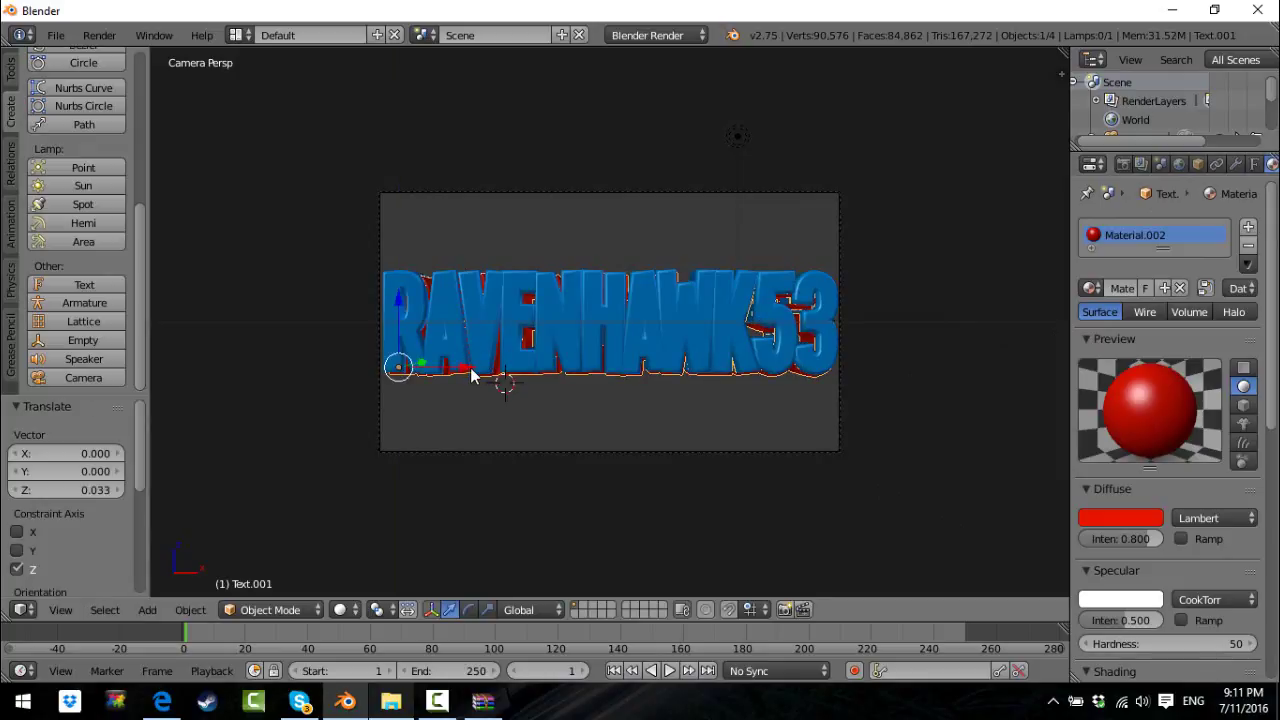
key("g")
key("x")
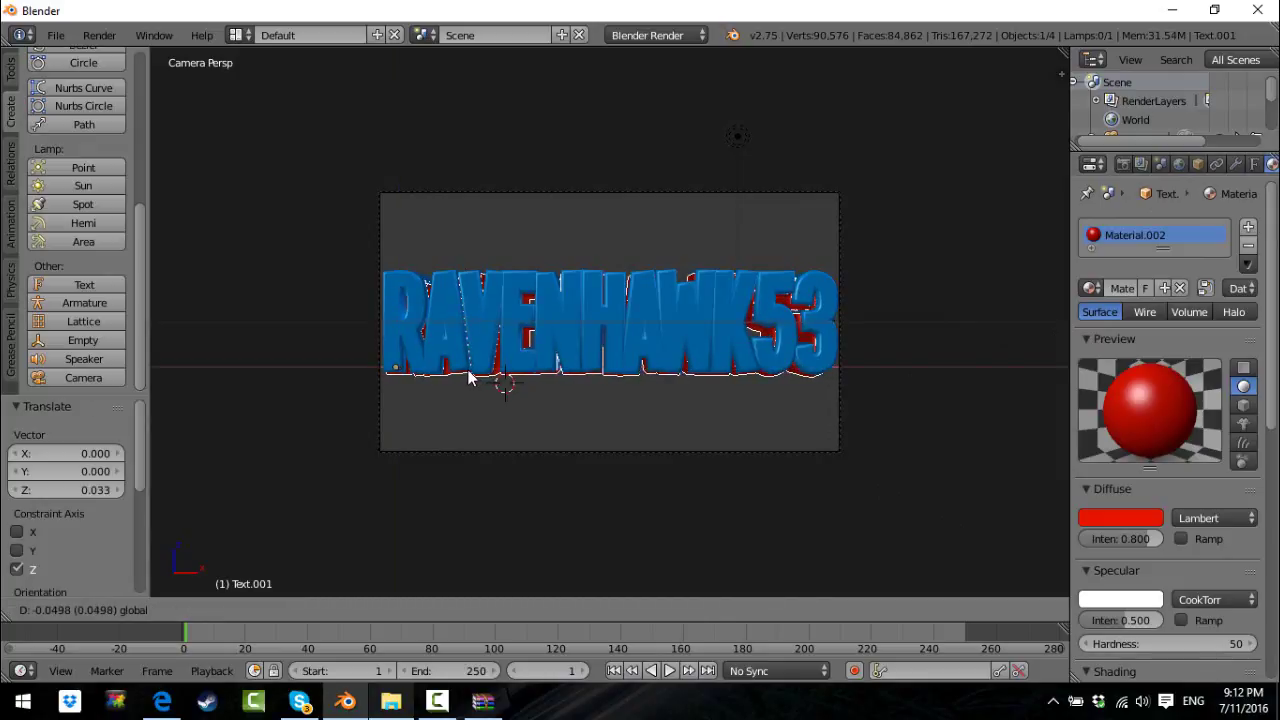
left_click(470, 378)
Step: Fine-tune the red rear text's position by about -0.072 along Y, 0.032 along Z and -0.034 along X
key("g")
key("y")
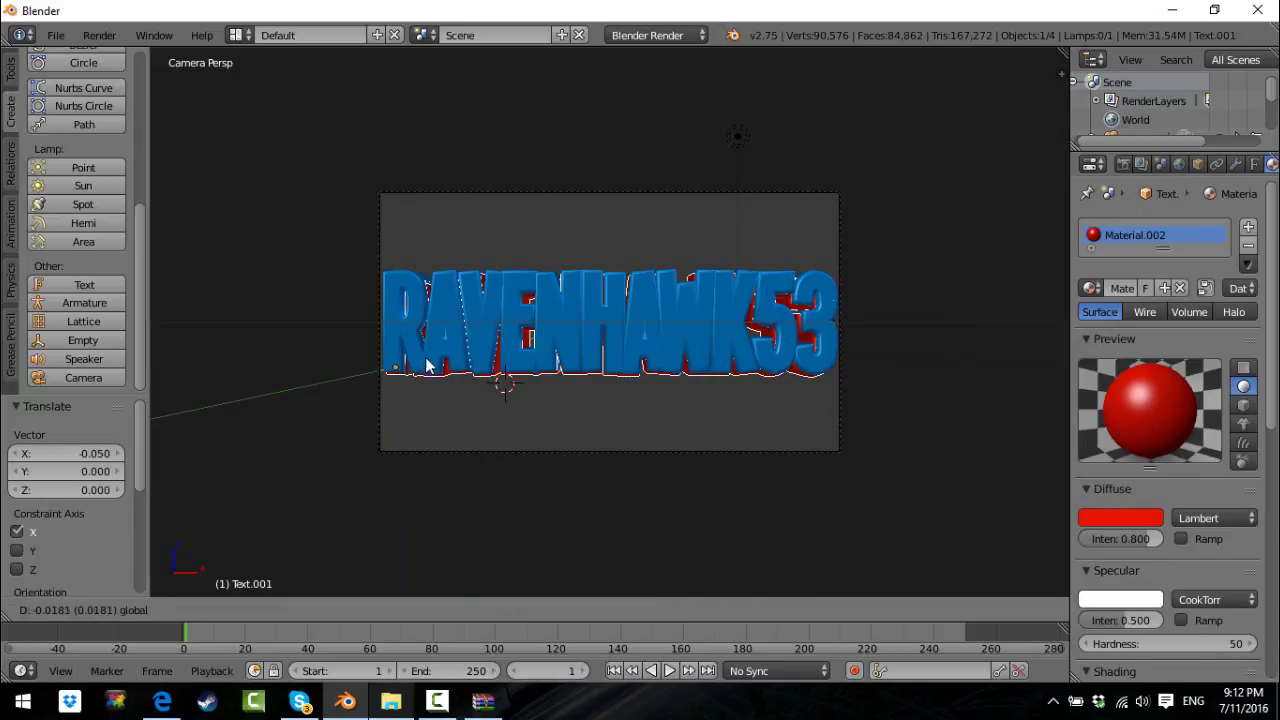
left_click(433, 362)
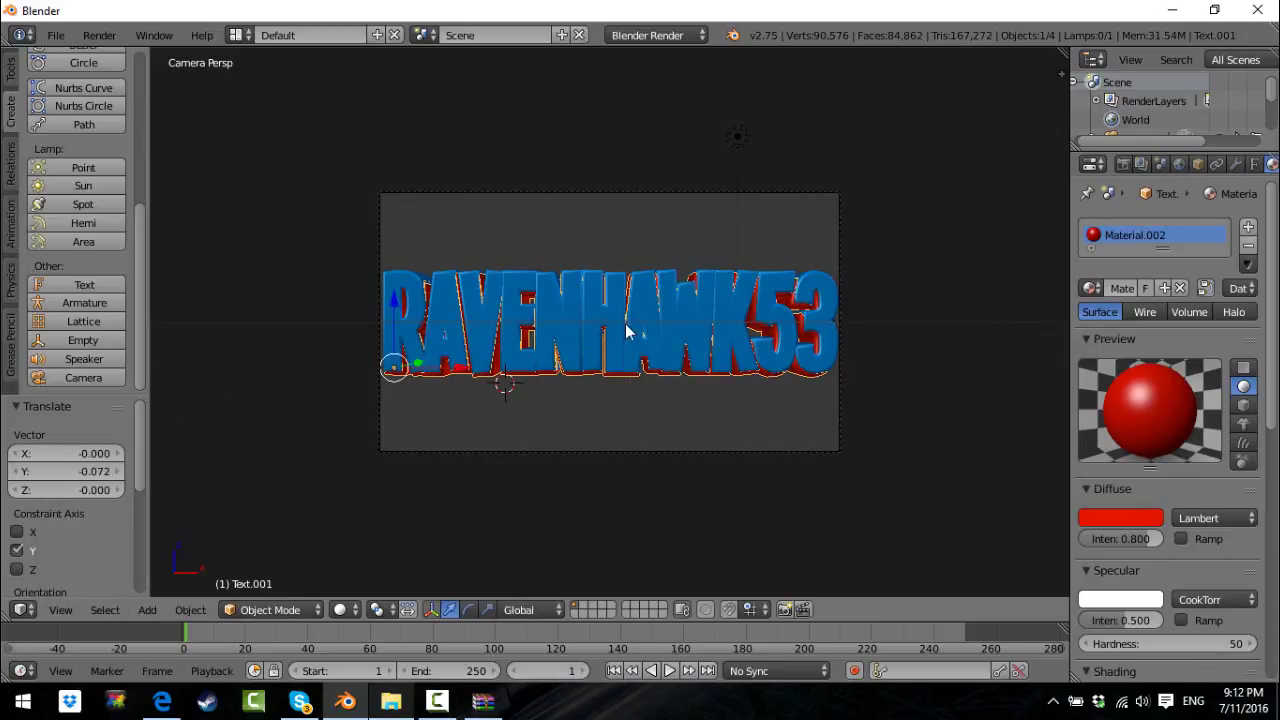
left_click(395, 303)
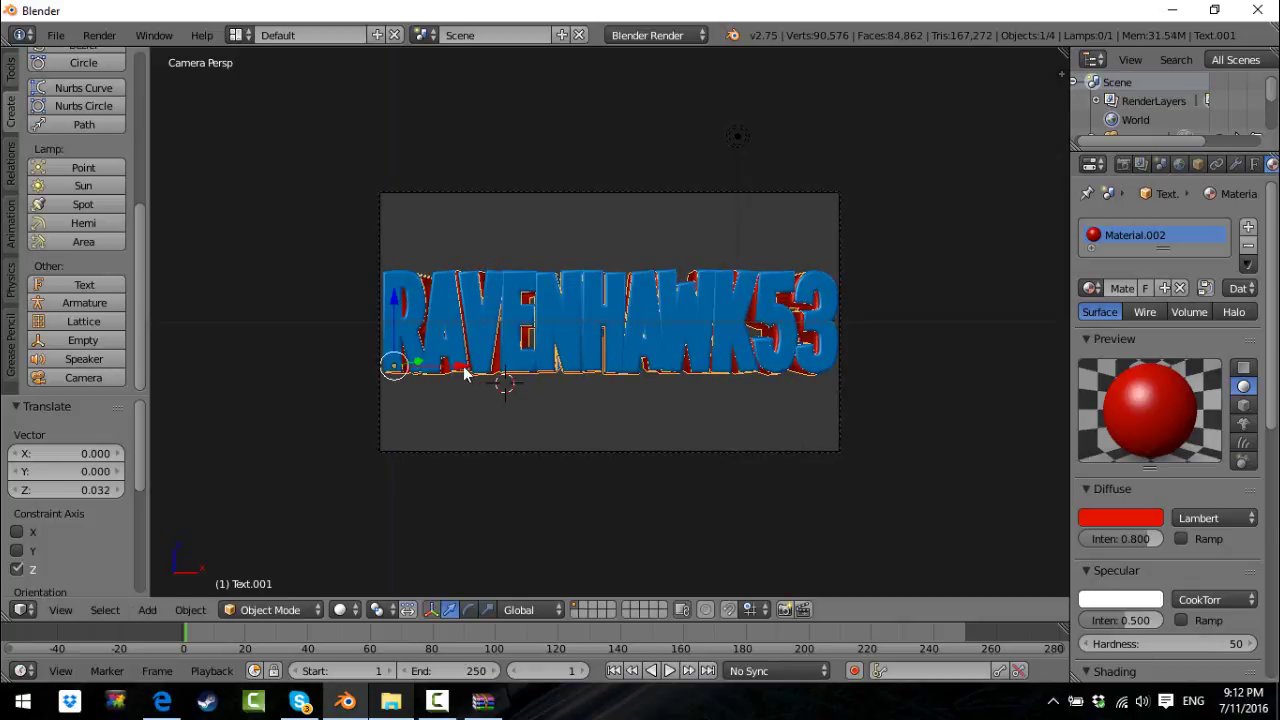
mouse_move(463, 373)
left_mouse_down()
mouse_move(476, 377)
mouse_move(466, 374)
left_mouse_up()
Step: Change the diffuse color of the rear text's material to bright green
left_click(1100, 518)
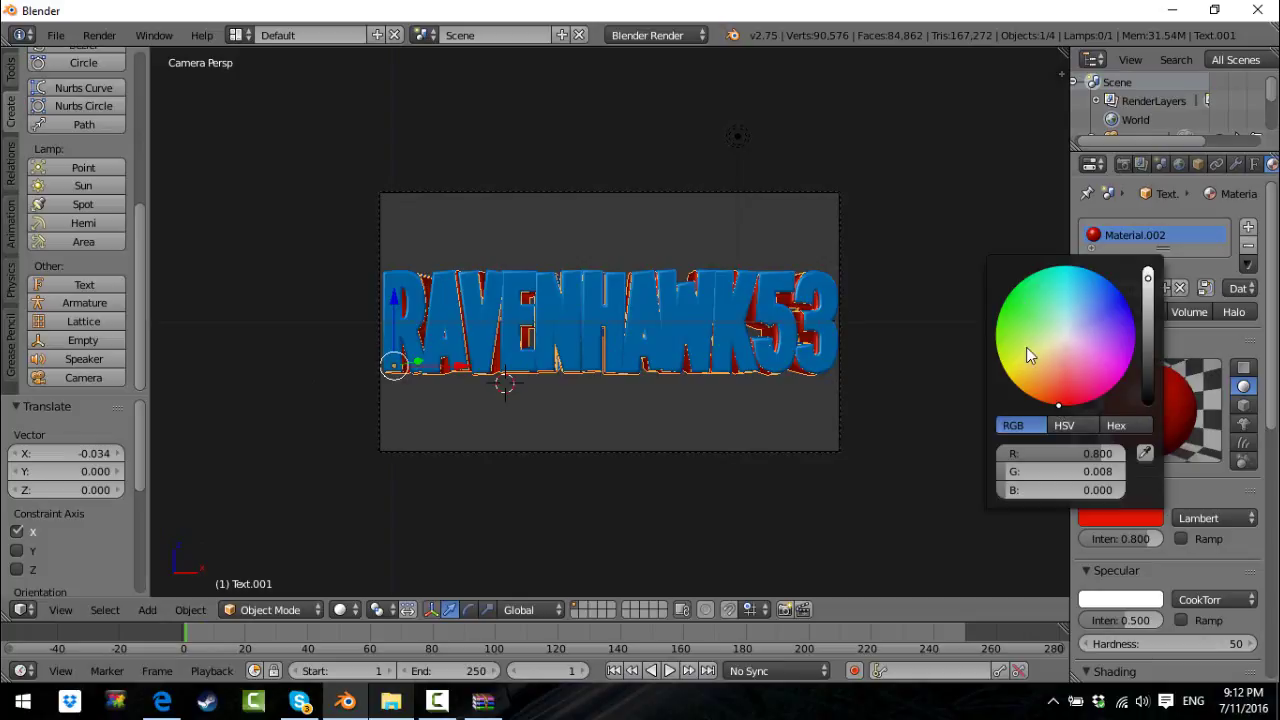
left_click_drag(1026, 347, 1025, 289)
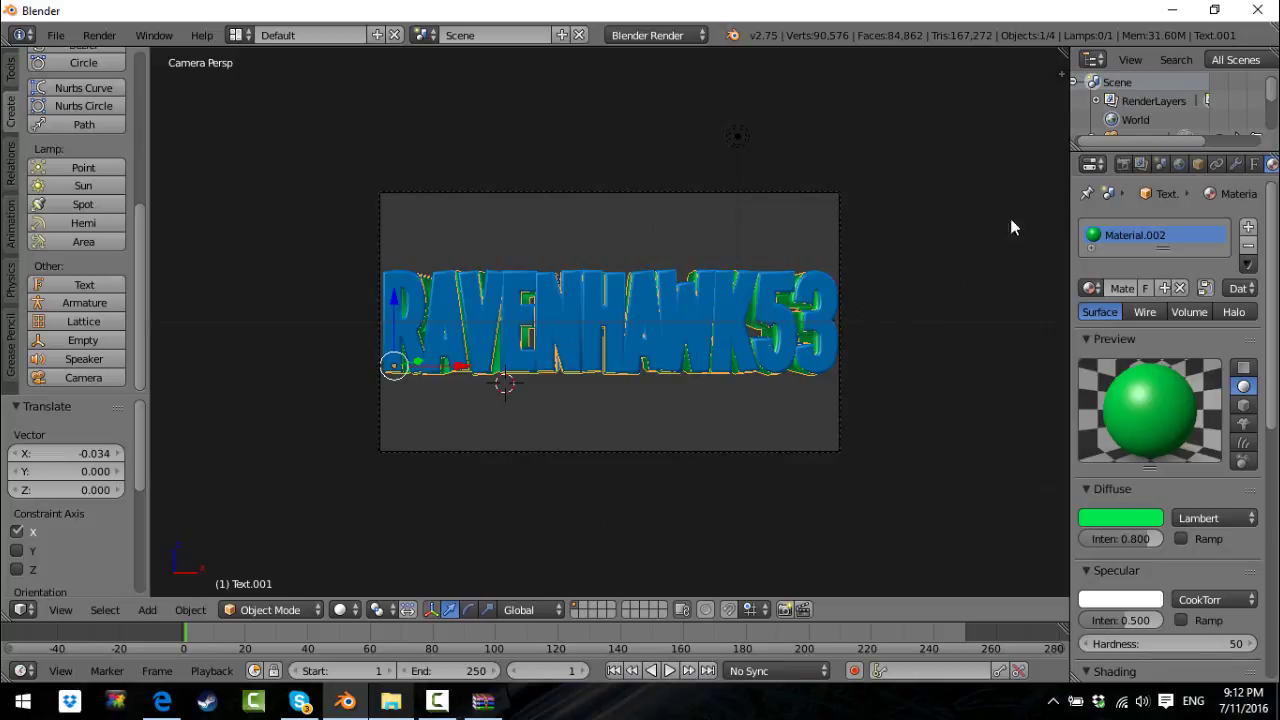
Step: Enable ambient occlusion, environment lighting and indirect lighting for the world, using the Approximate gather method
left_click(1252, 165)
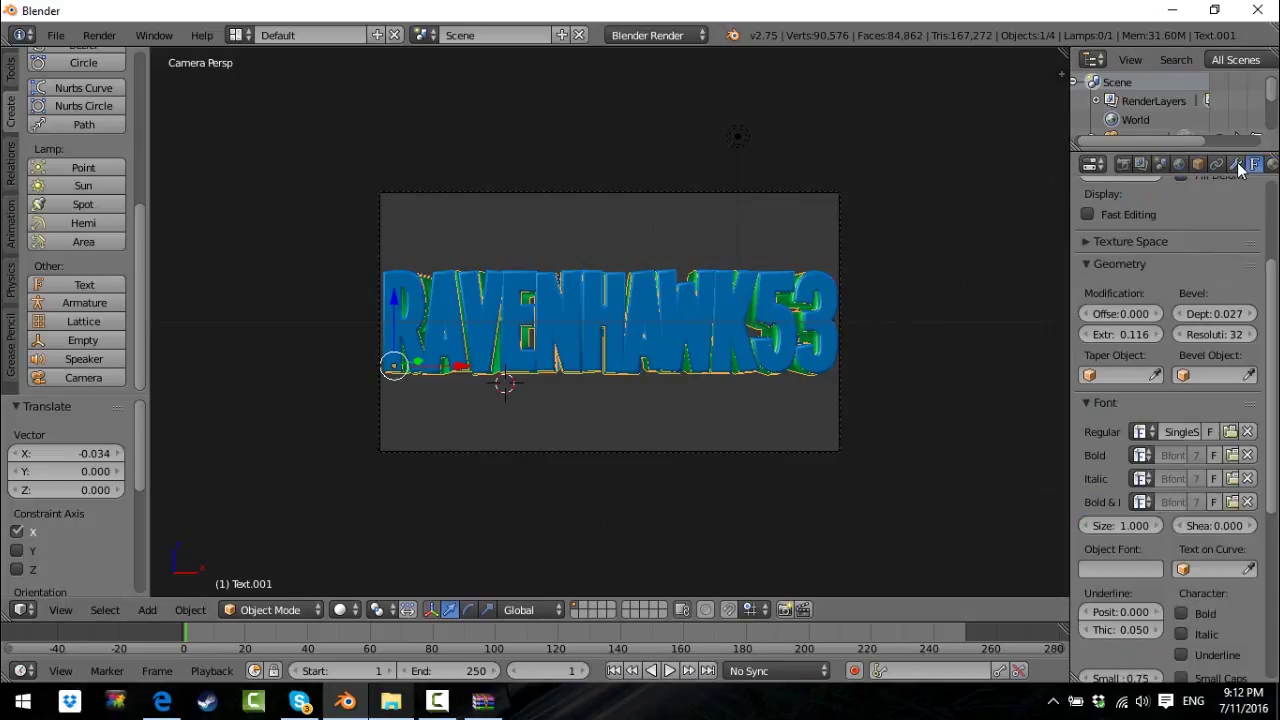
left_click(1180, 166)
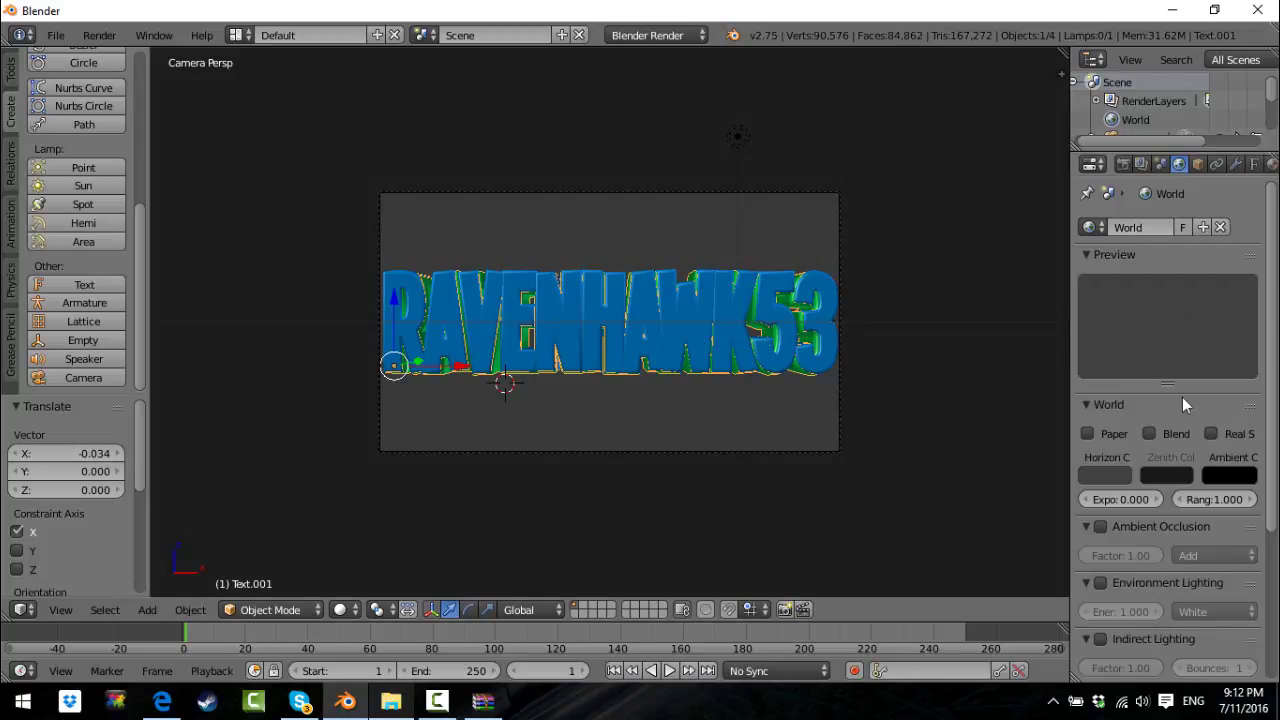
scroll(1183, 404, "down", 2)
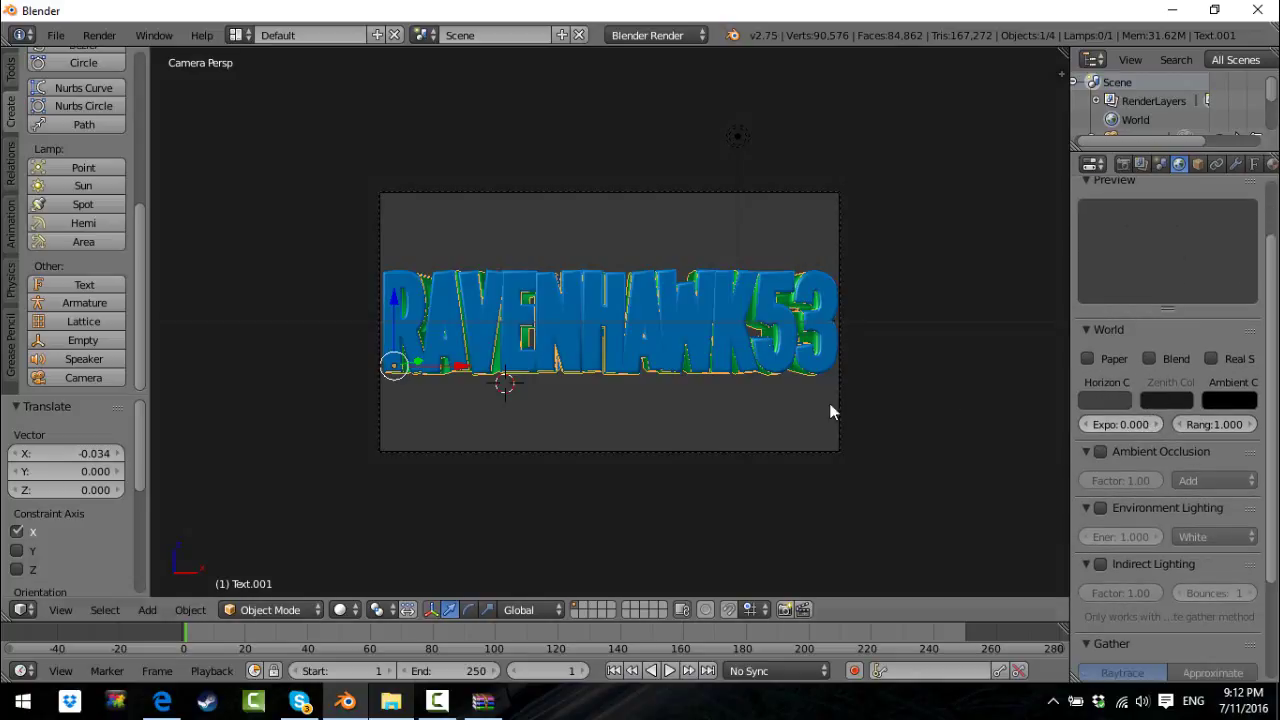
right_click(789, 355)
right_click(788, 355)
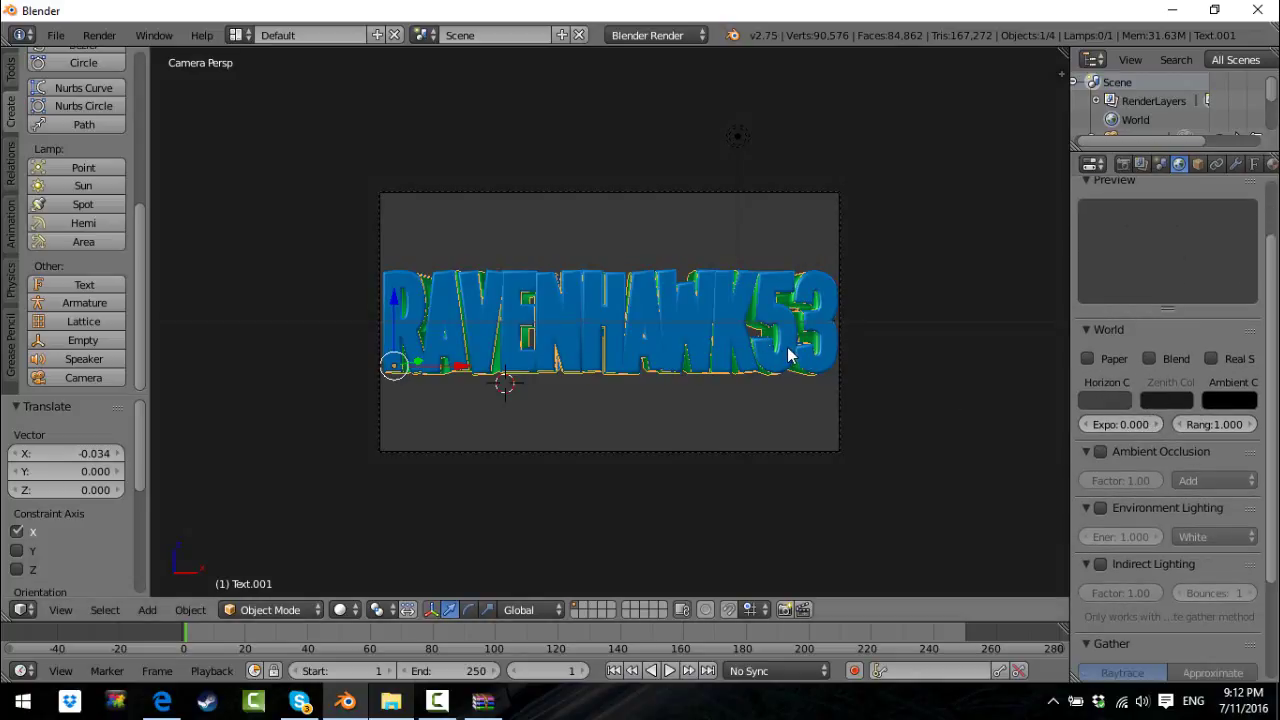
right_click(787, 355)
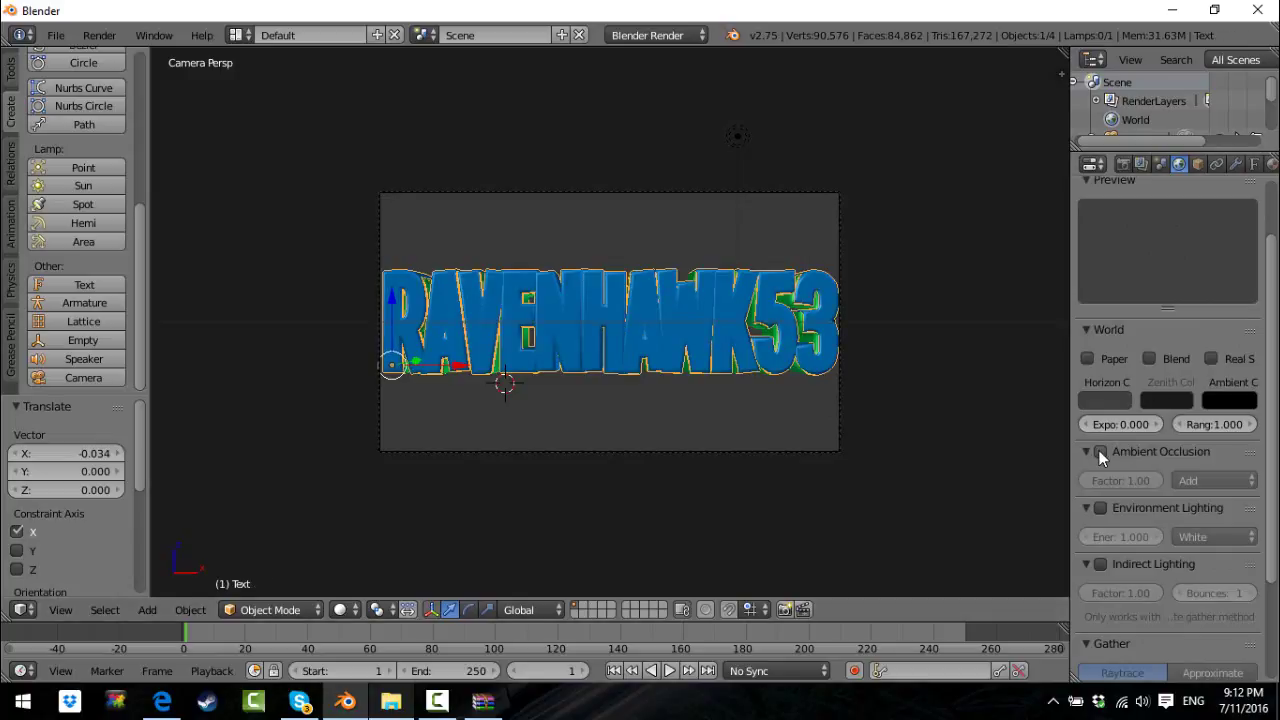
left_click(1100, 451)
left_click(1100, 508)
left_click(1099, 564)
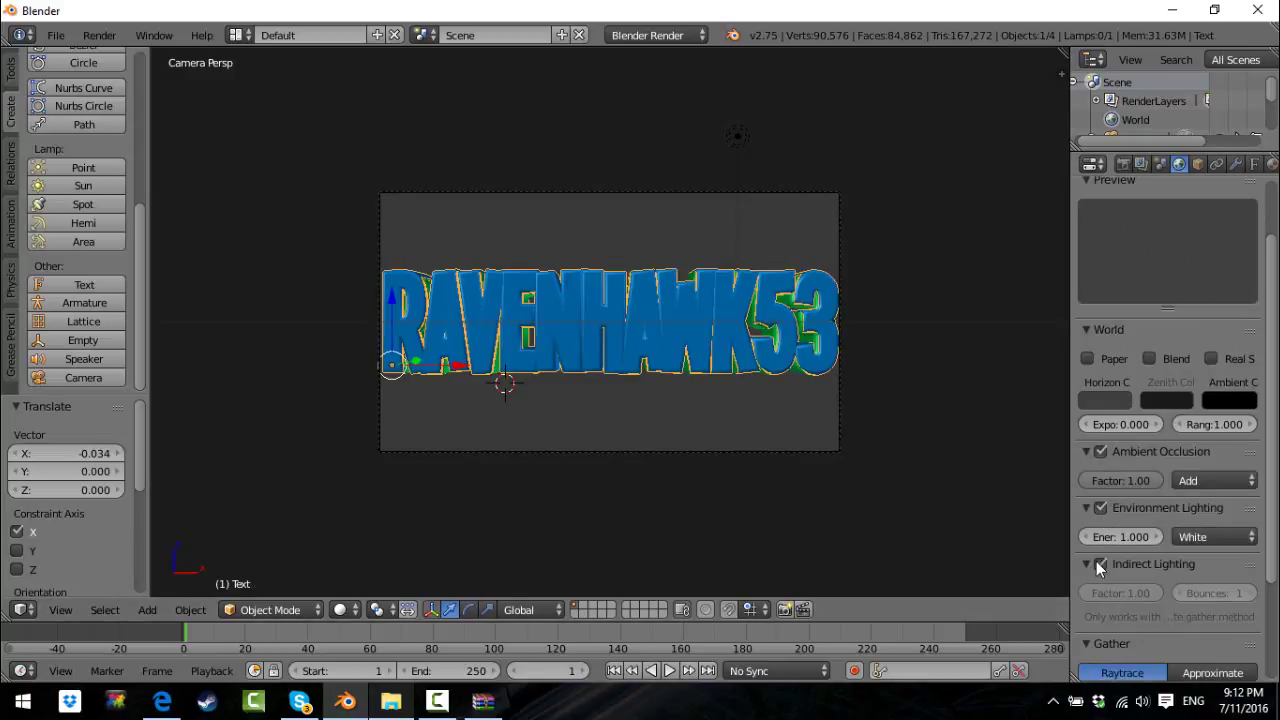
scroll(1096, 561, "down", 3)
scroll(1140, 548, "down", 1)
left_click(1213, 514)
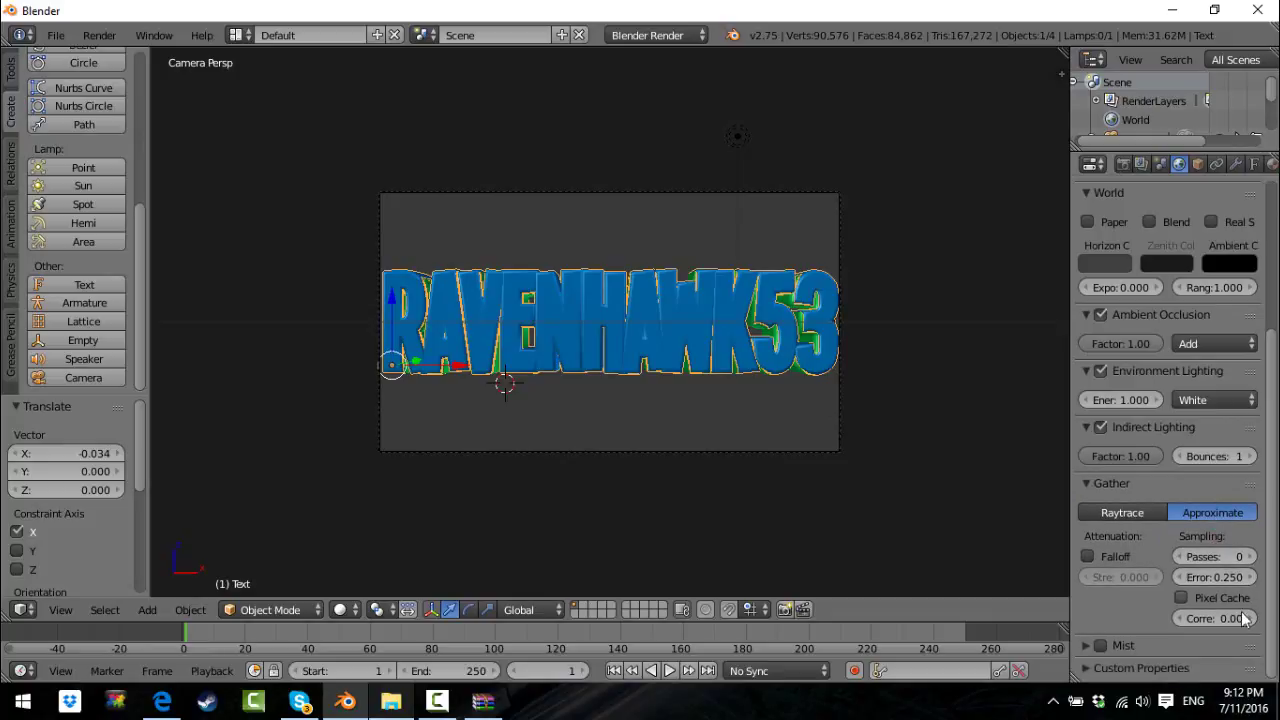
right_click(754, 331)
right_click(754, 328)
right_click(754, 326)
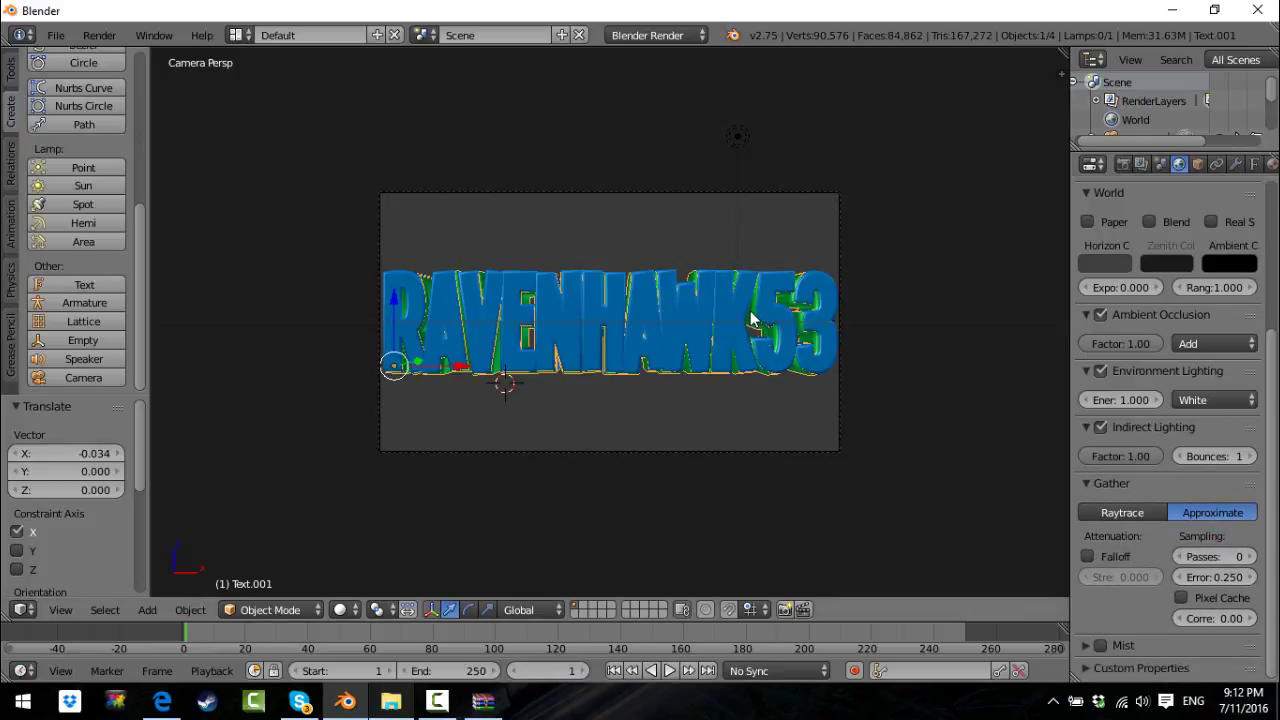
right_click(754, 321)
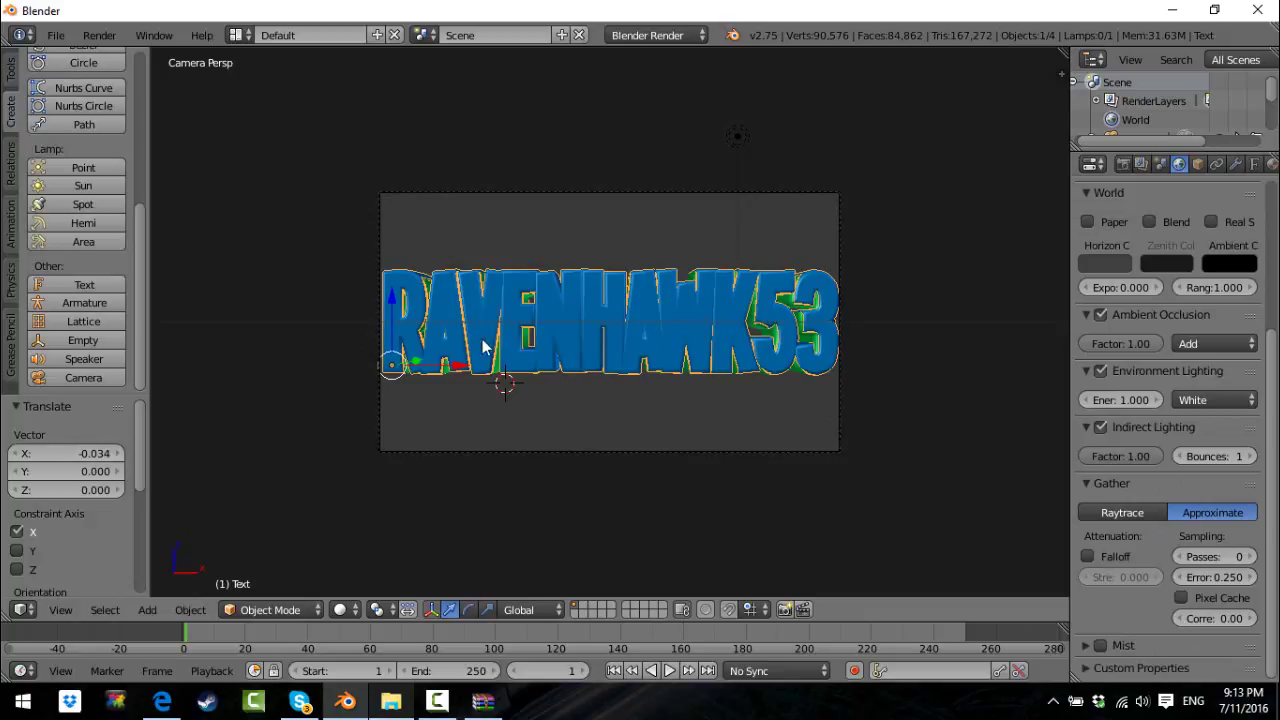
right_click(529, 343)
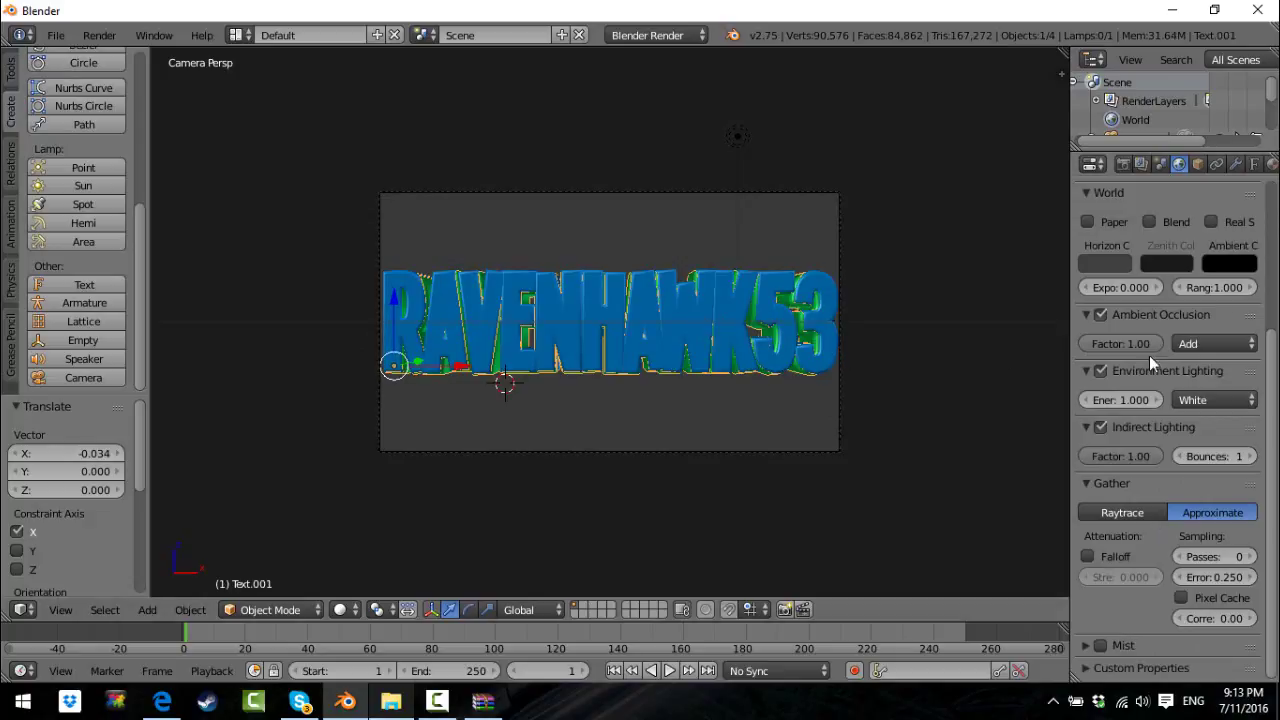
right_click(758, 332)
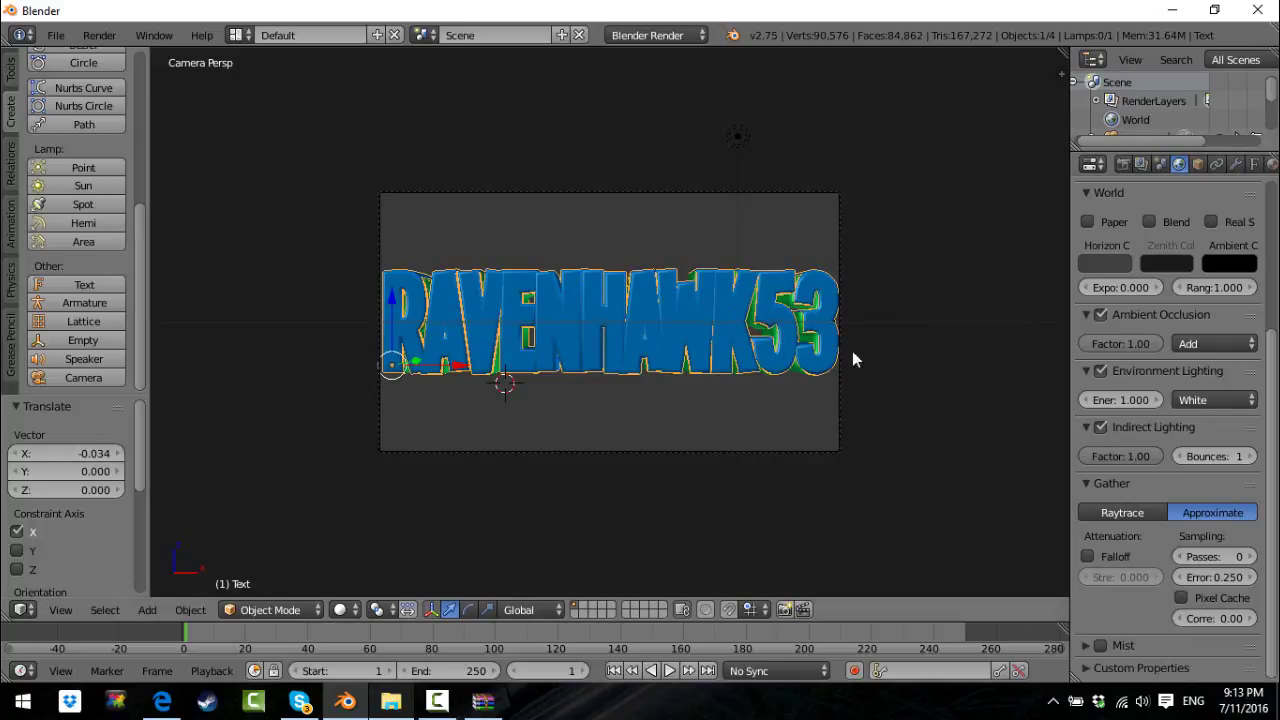
right_click(797, 375)
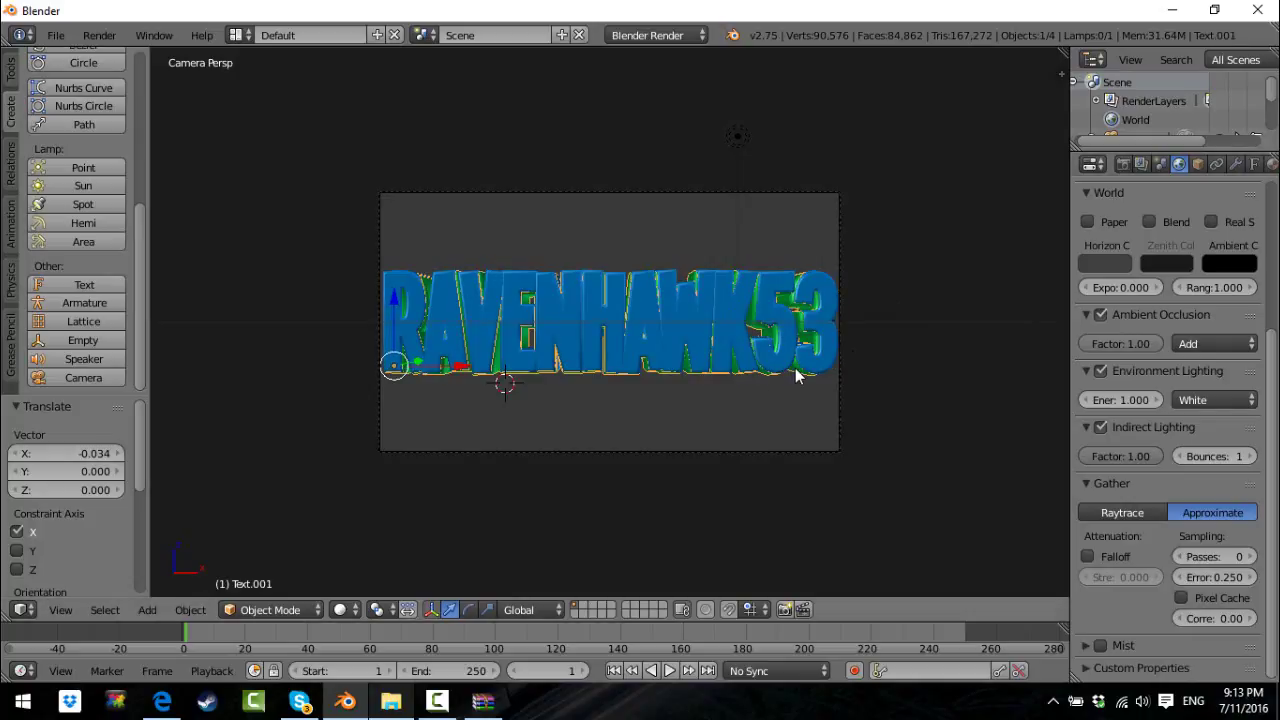
right_click(808, 325)
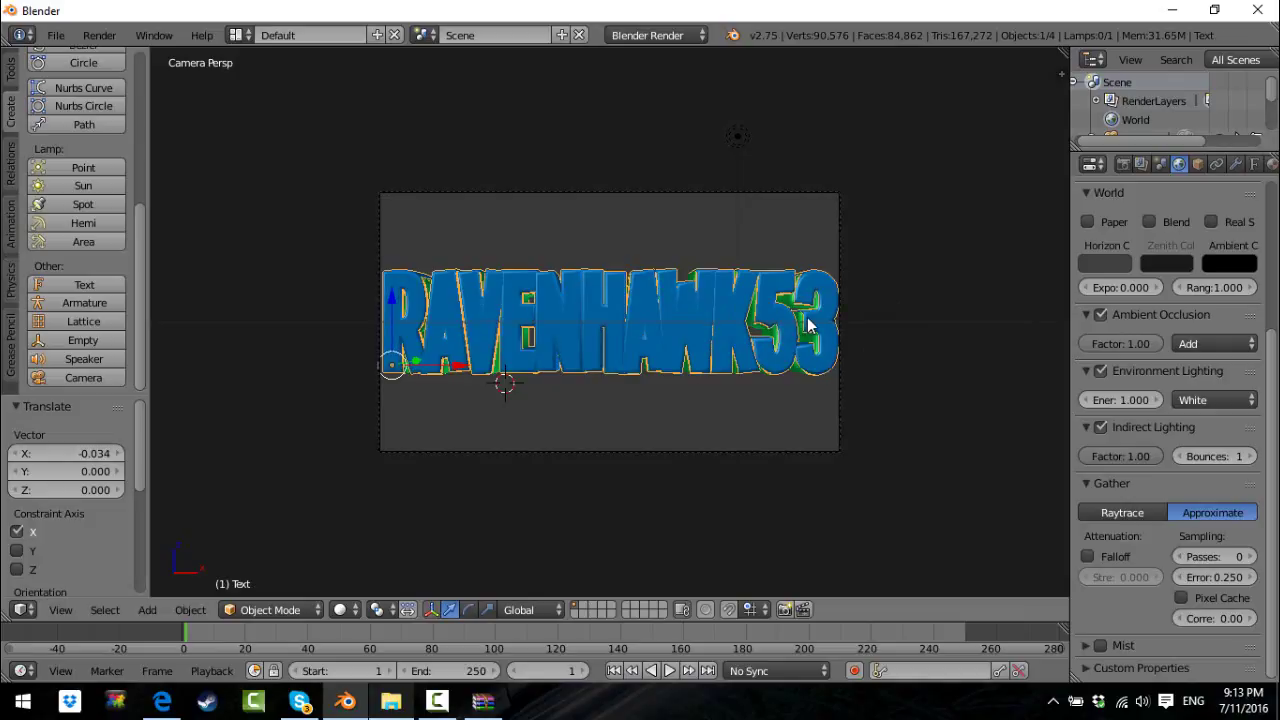
right_click(800, 323)
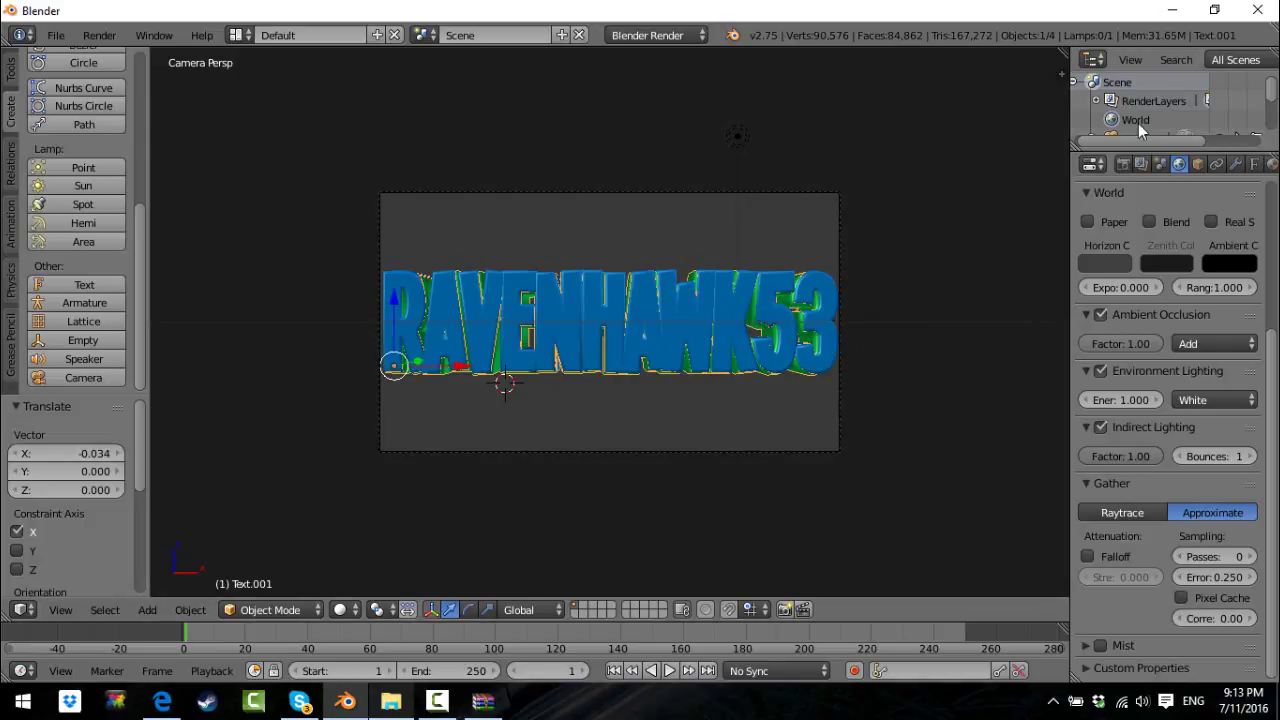
Step: Set the alpha mode in the render shading settings to Transparent
left_click(1122, 164)
scroll(1197, 369, "down", 6)
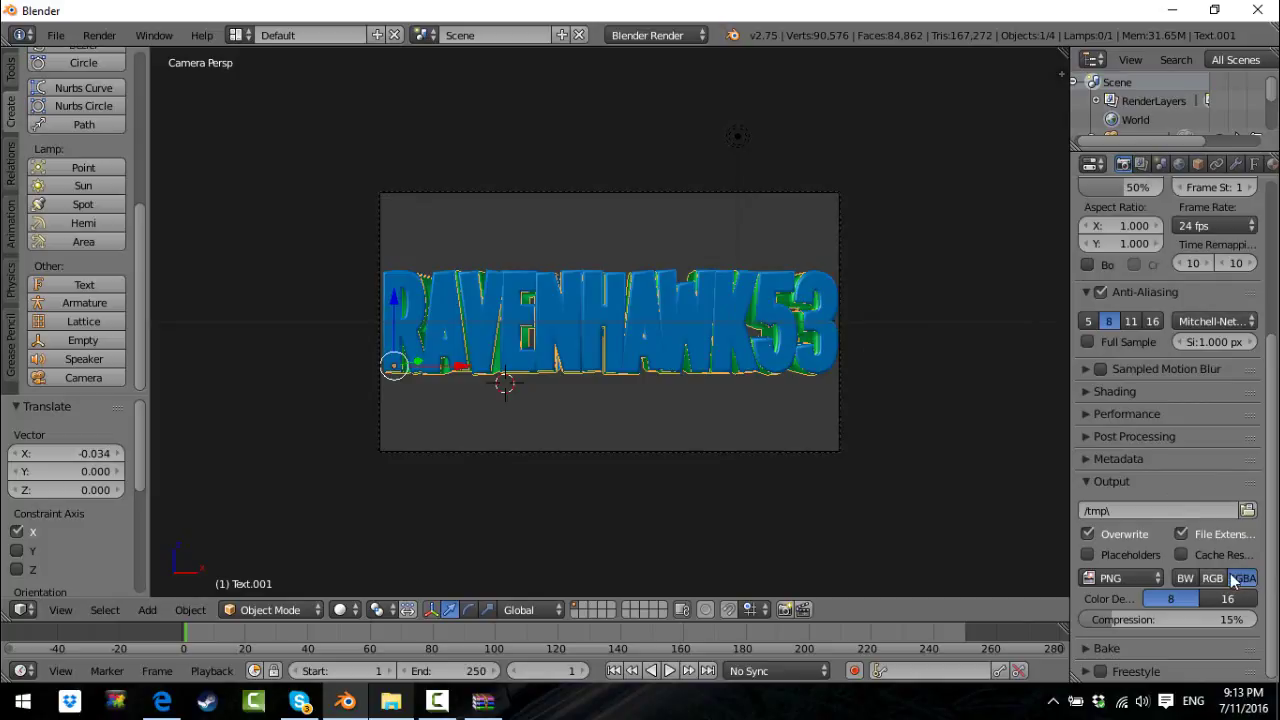
left_click(1137, 395)
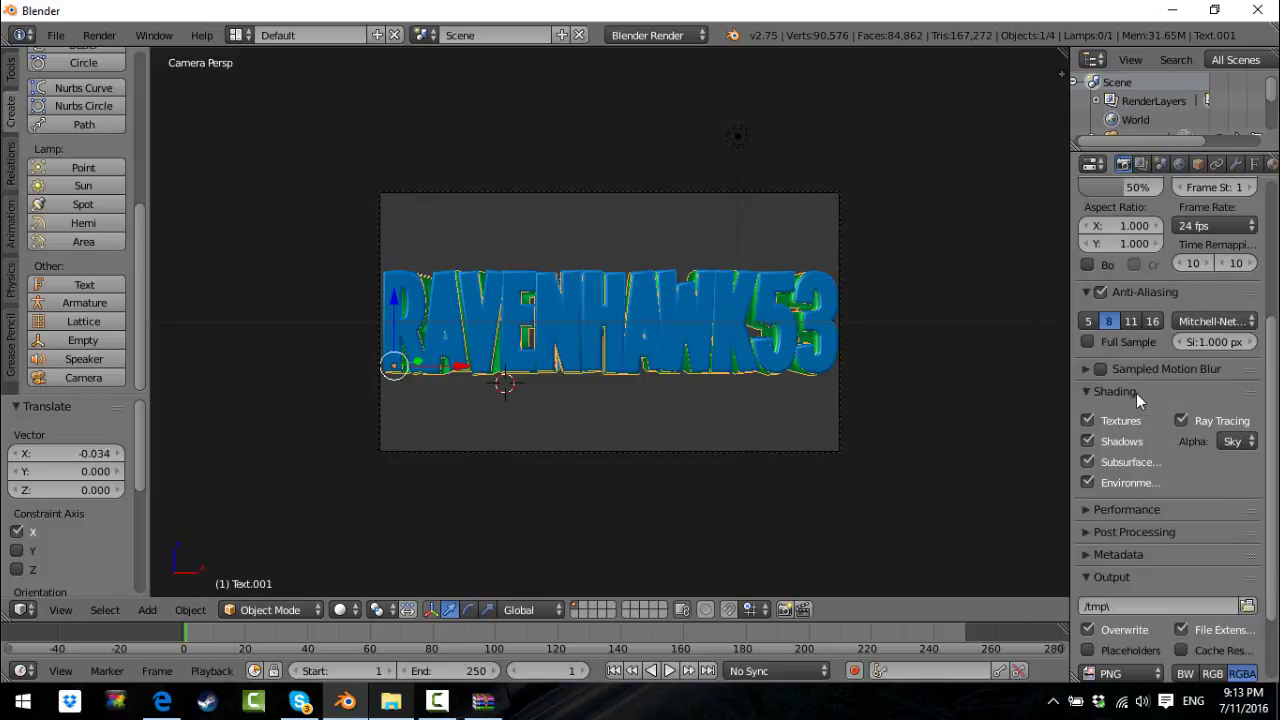
left_click(1238, 441)
left_click(1222, 405)
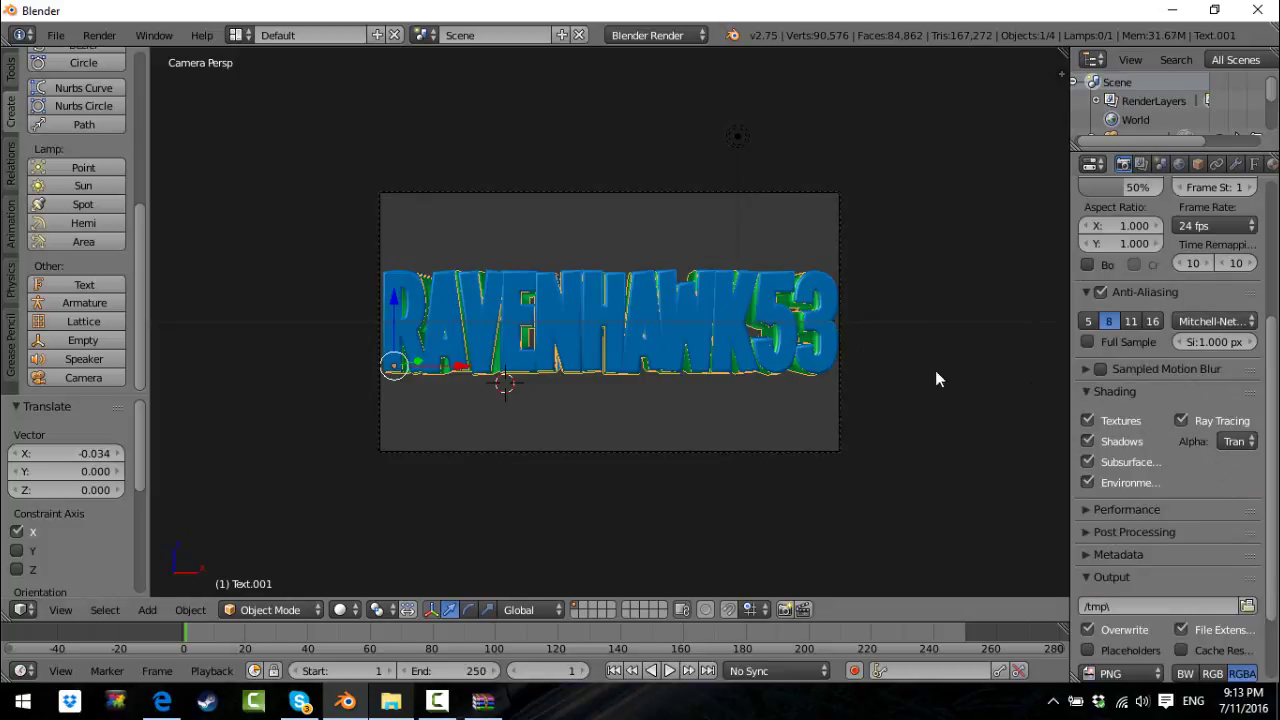
Step: Render the text scene as a still image
right_click(826, 358)
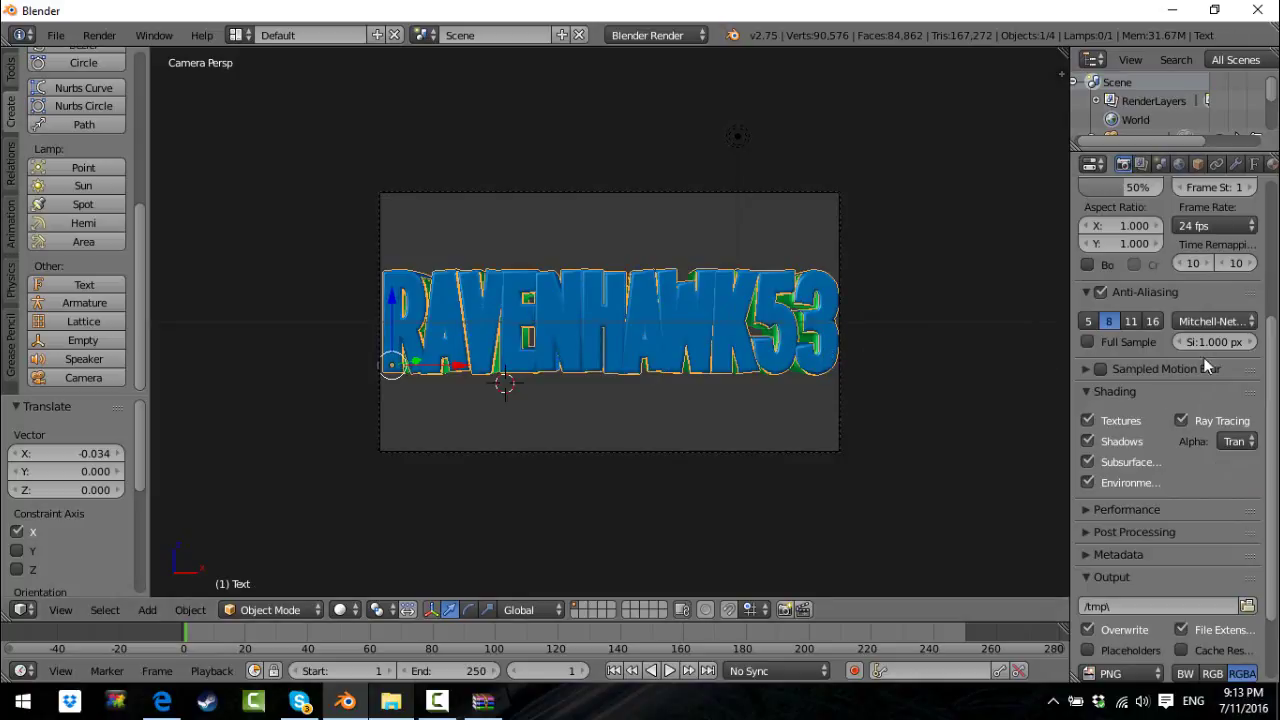
scroll(1190, 370, "up", 6)
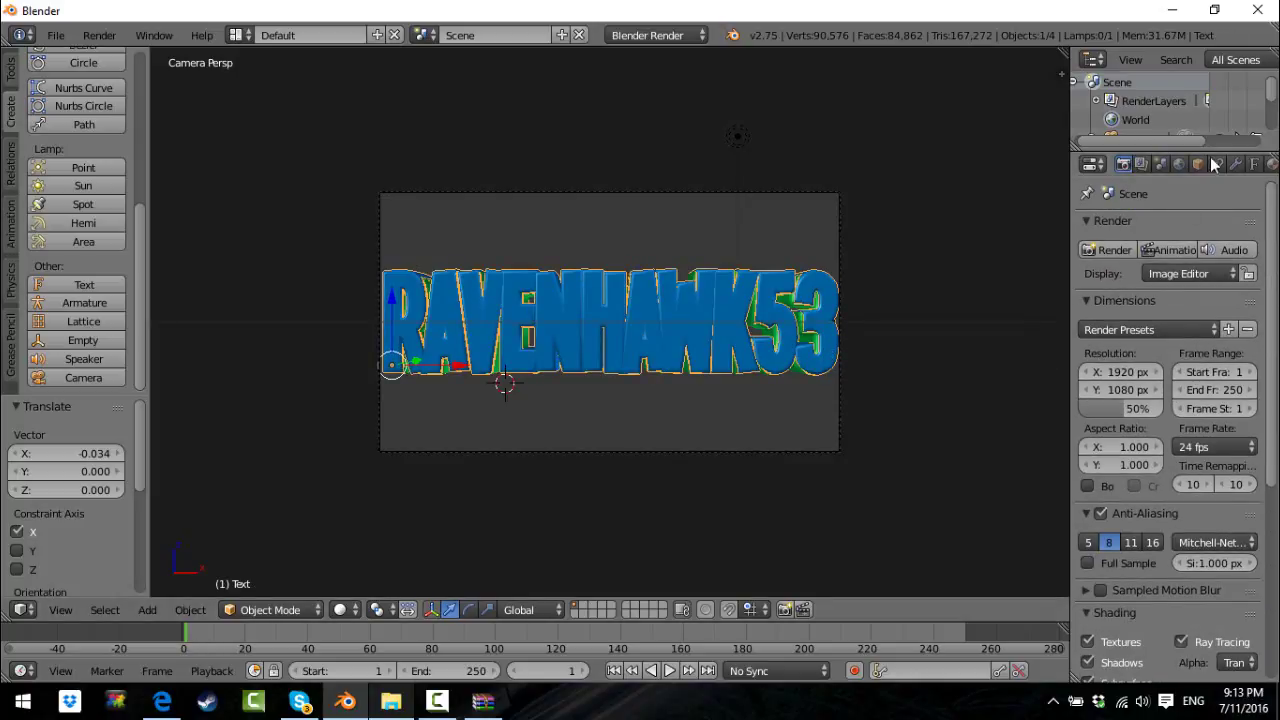
left_click(1108, 249)
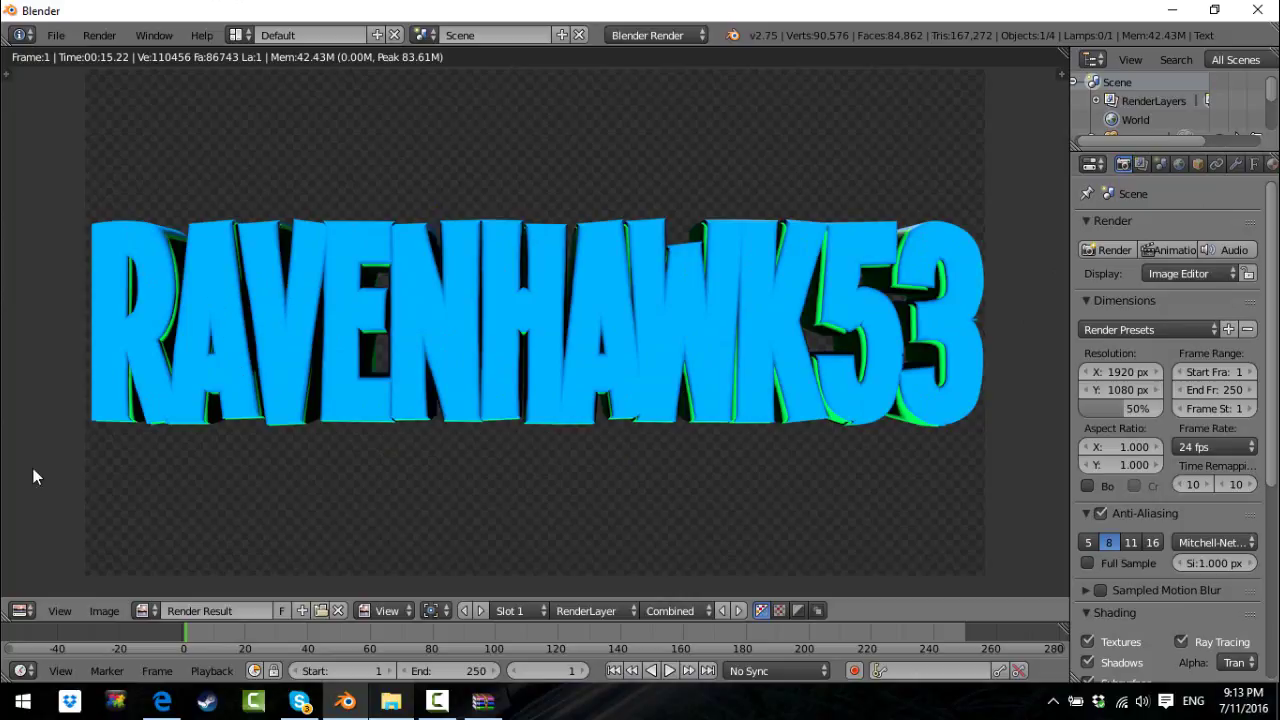
Step: Save the rendered image as untitled.png in the THUMBNAIL STUFF folder
left_click(108, 611)
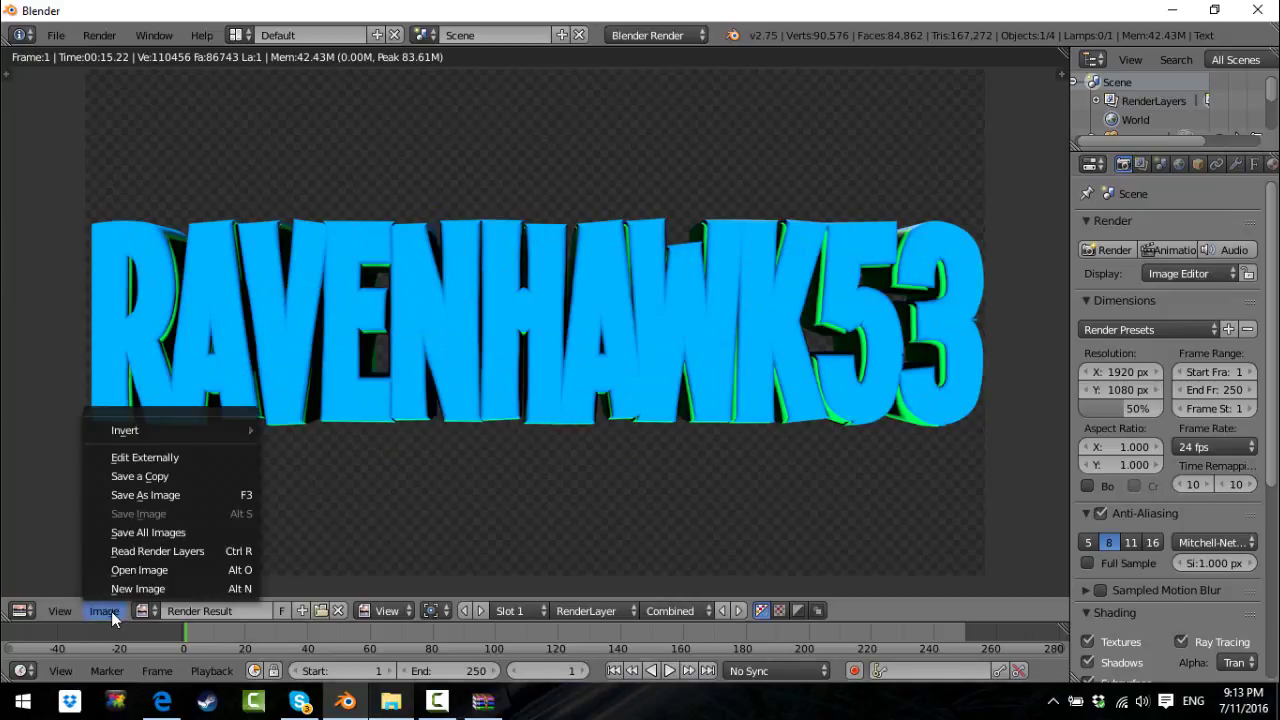
left_click(176, 472)
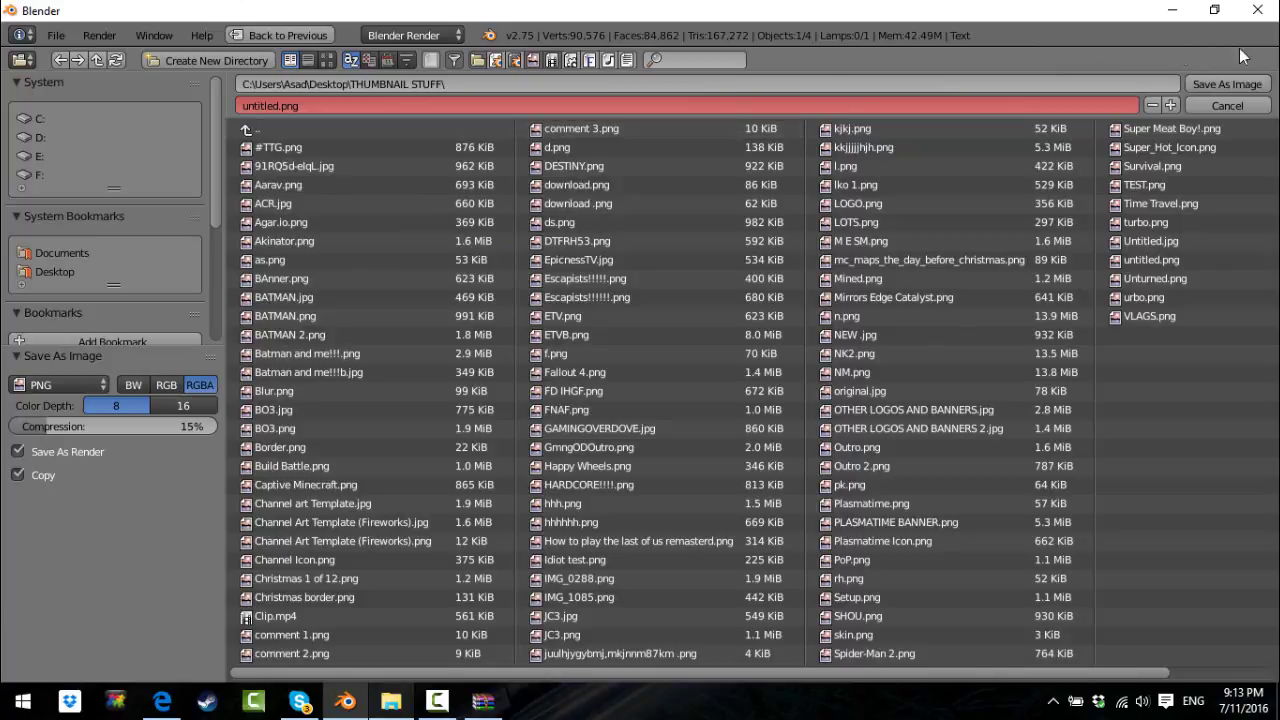
left_click(1225, 84)
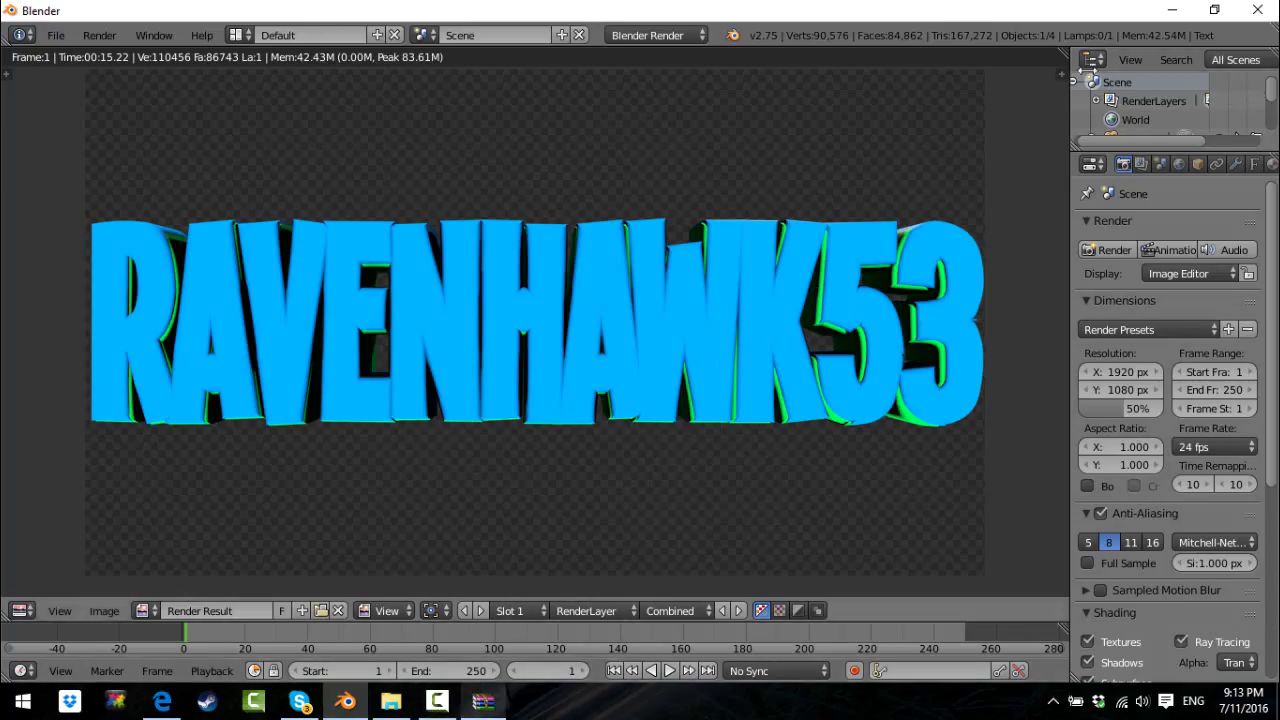
Step: Open Channel Art Template (Fireworks).png from the THUMBNAIL STUFF folder on the desktop in paint.net
left_click(1170, 10)
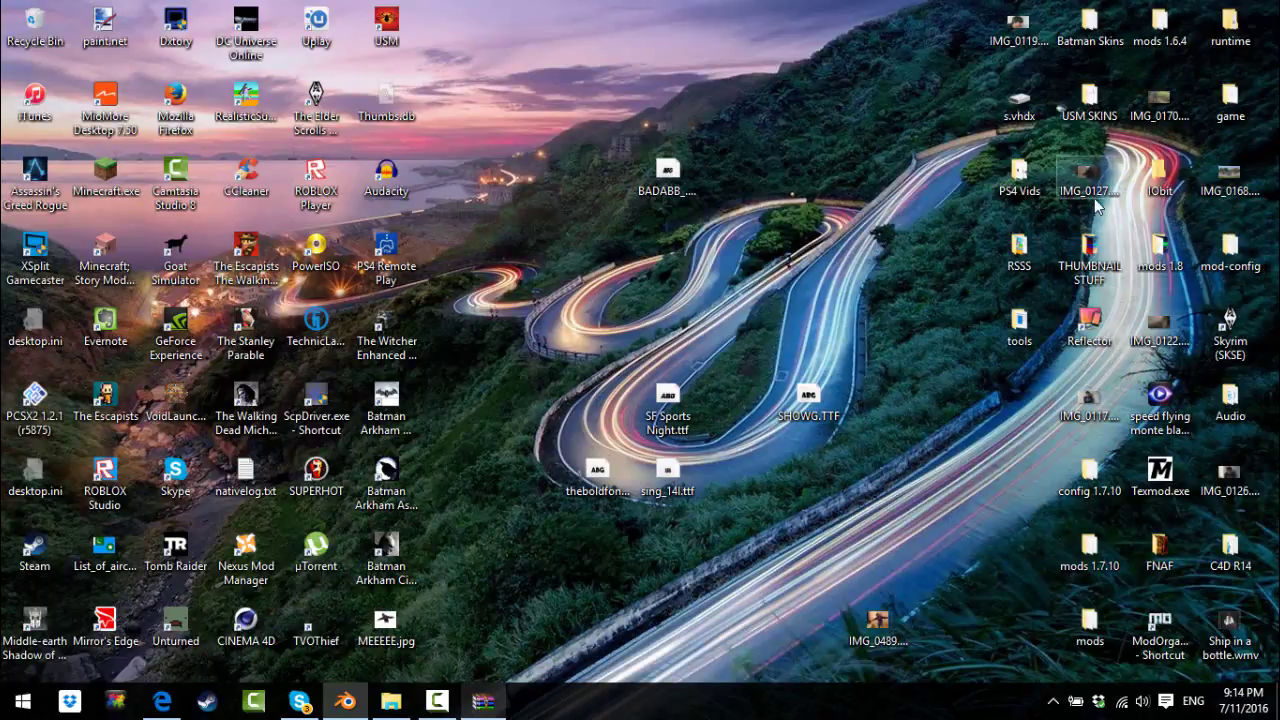
double_click(1089, 255)
scroll(1080, 385, "up", 10)
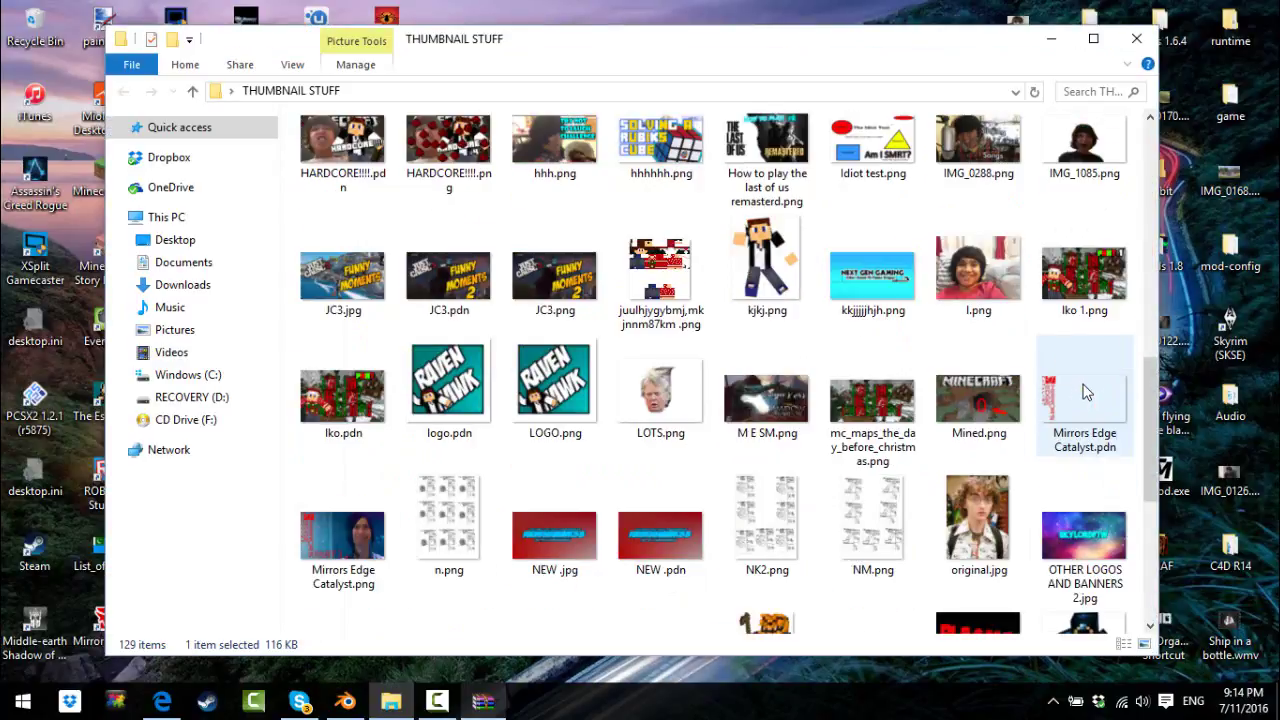
scroll(1071, 373, "up", 5)
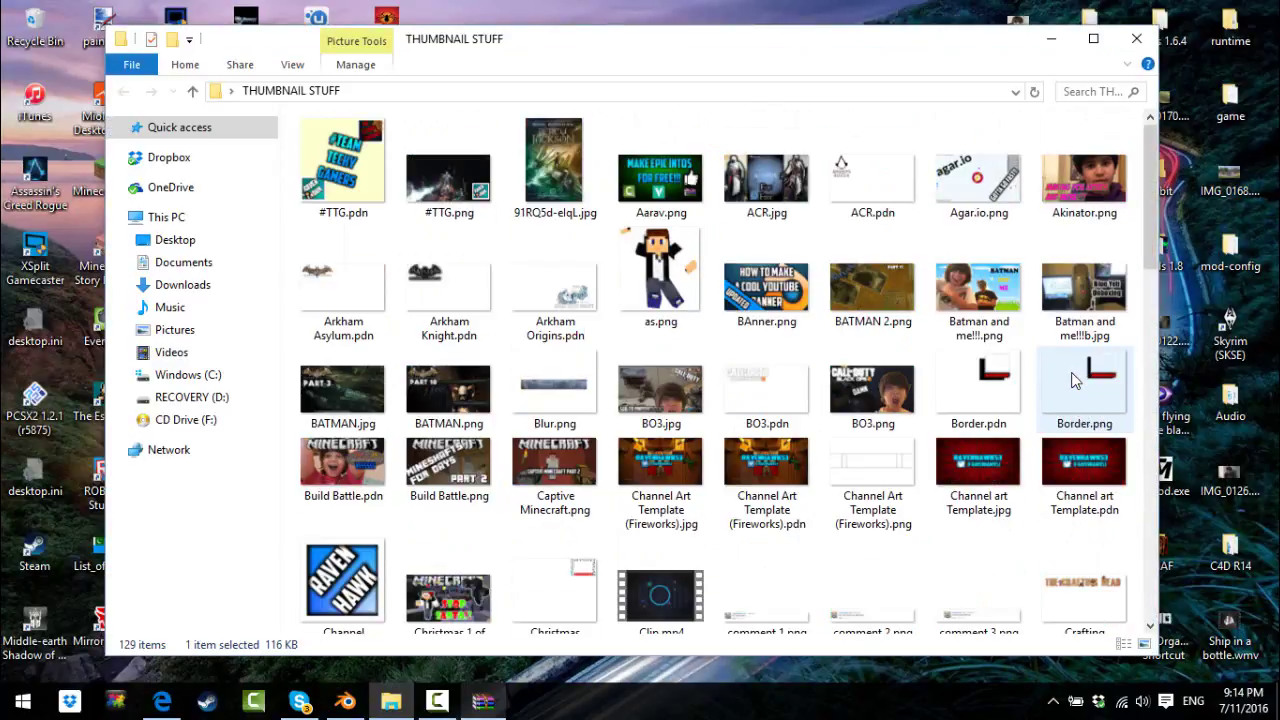
left_click(900, 485)
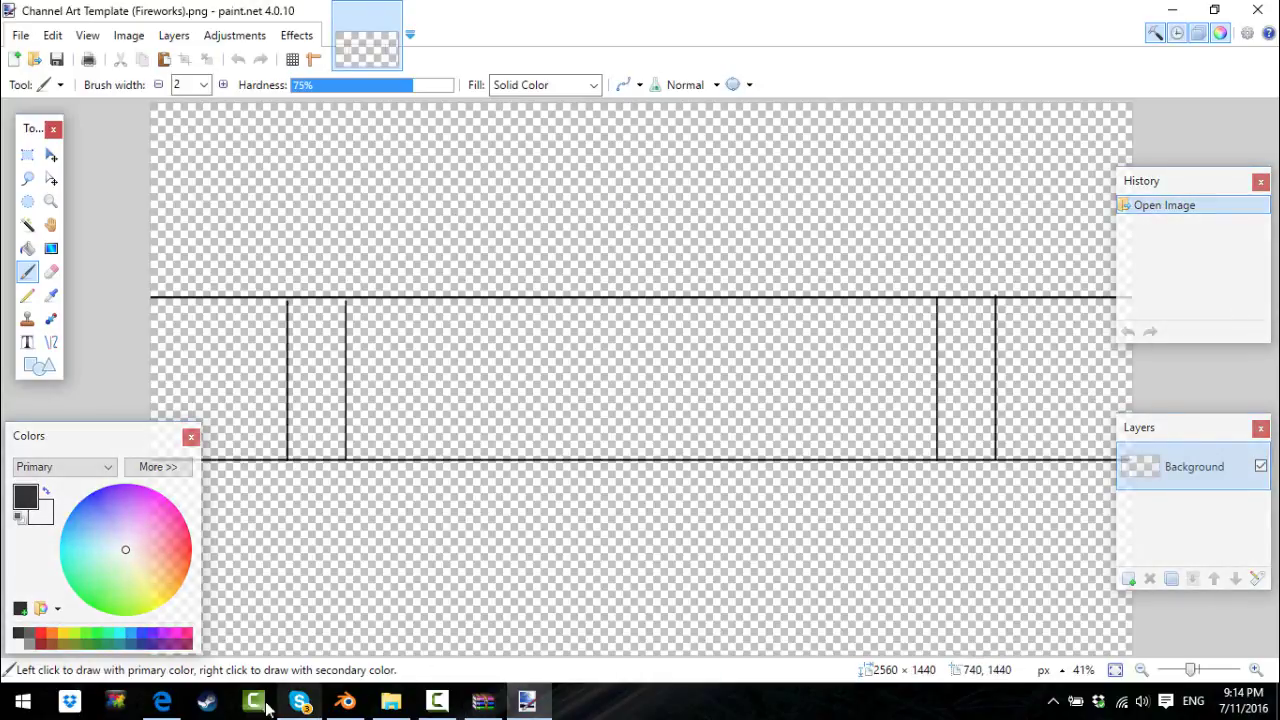
Step: Add untitled.png from the THUMBNAIL STUFF folder to the channel art template as a new layer
left_click(391, 701)
scroll(672, 540, "down", 15)
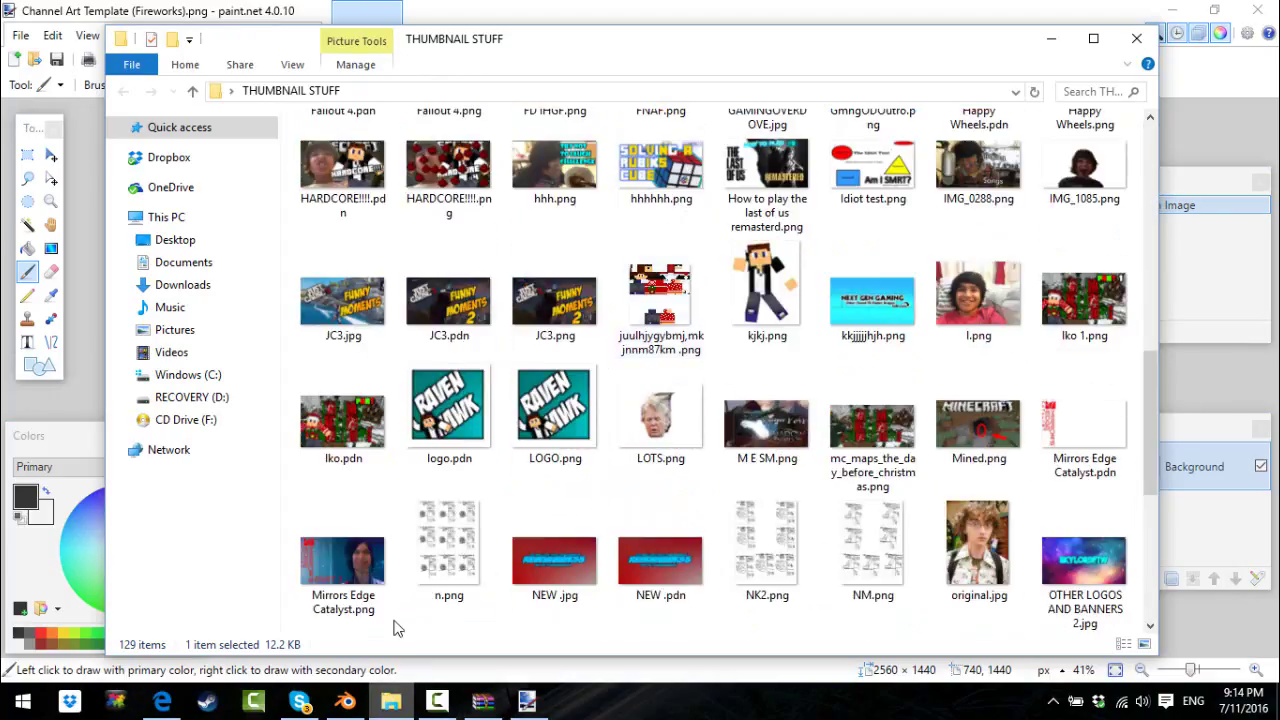
mouse_move(780, 530)
left_mouse_down()
mouse_move(1090, 328)
mouse_move(1240, 318)
left_mouse_up()
left_click_drag(1213, 416, 1214, 392)
left_click(605, 400)
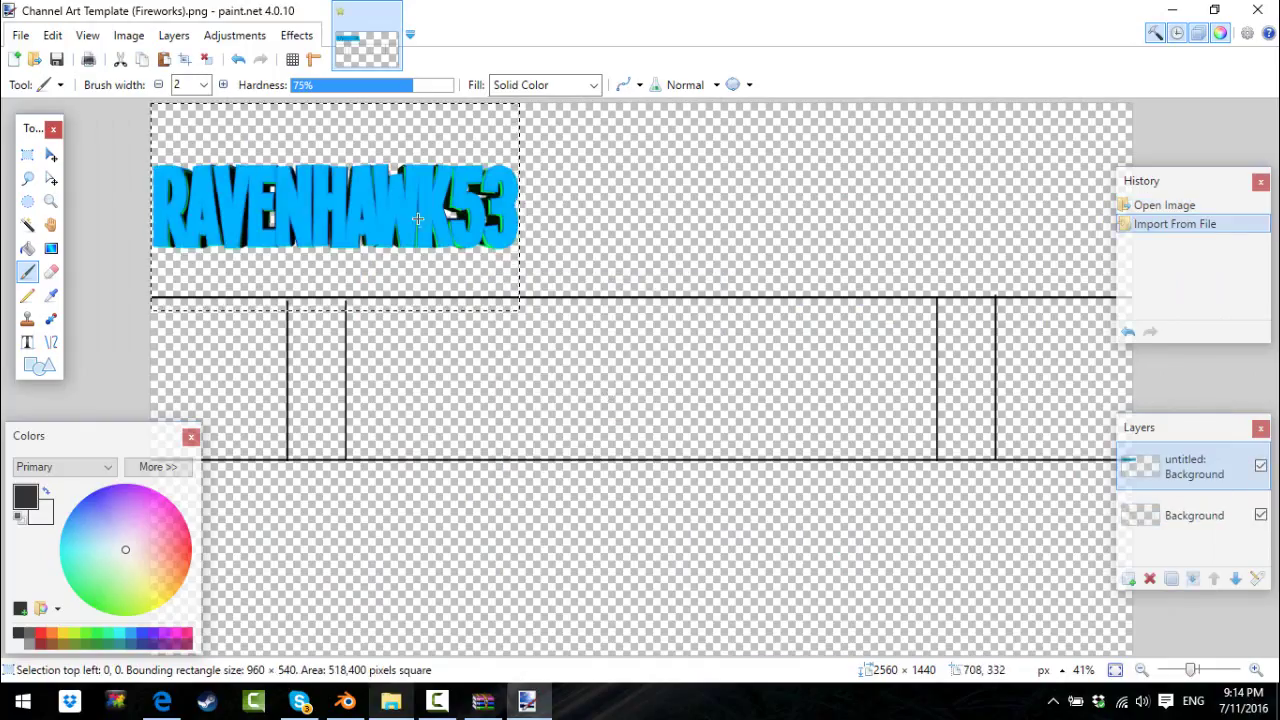
Step: Move the rendered text into the template's middle band and stretch it to about 1289 × 540 px
left_click_drag(418, 214, 524, 310)
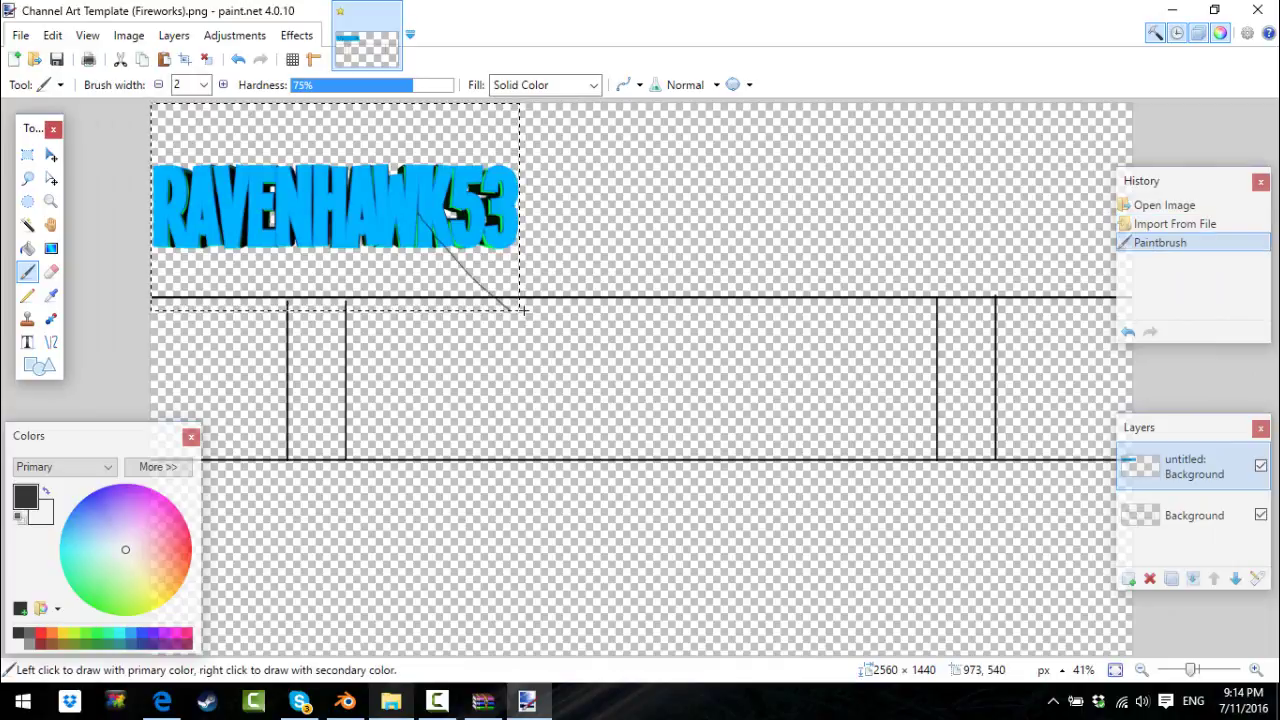
key("ctrl+z")
left_click(51, 155)
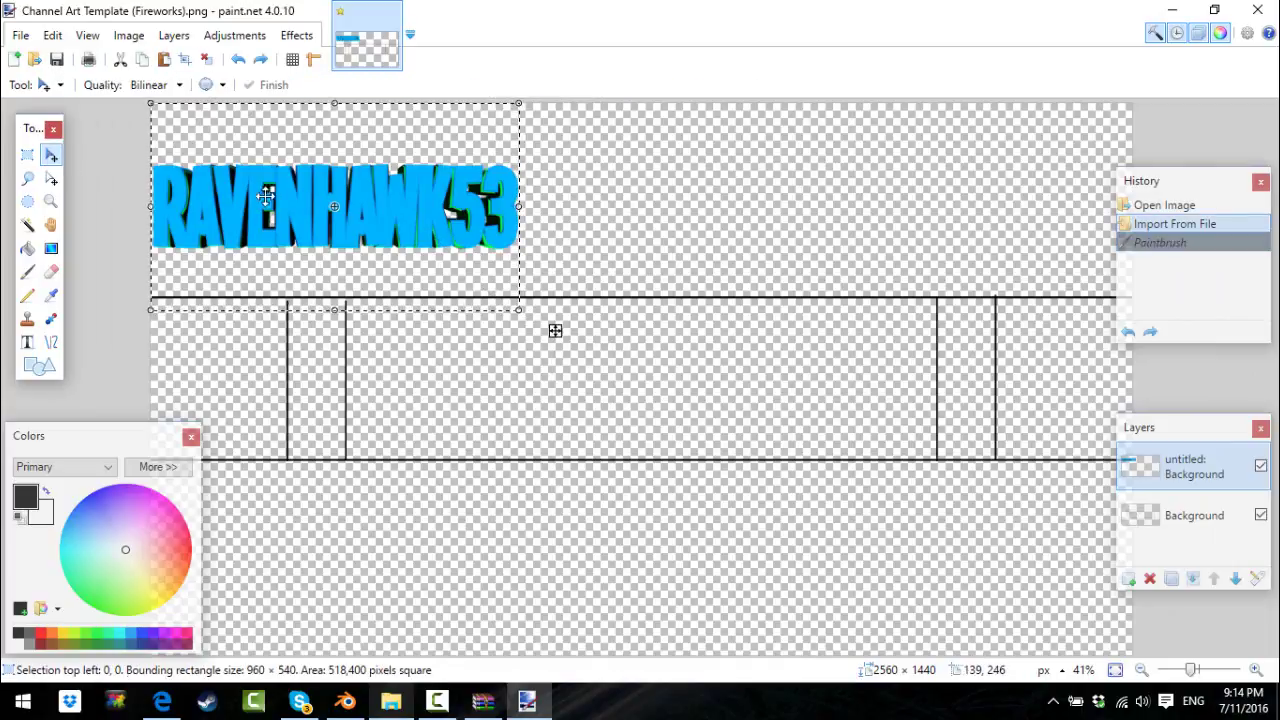
left_click_drag(265, 195, 556, 367)
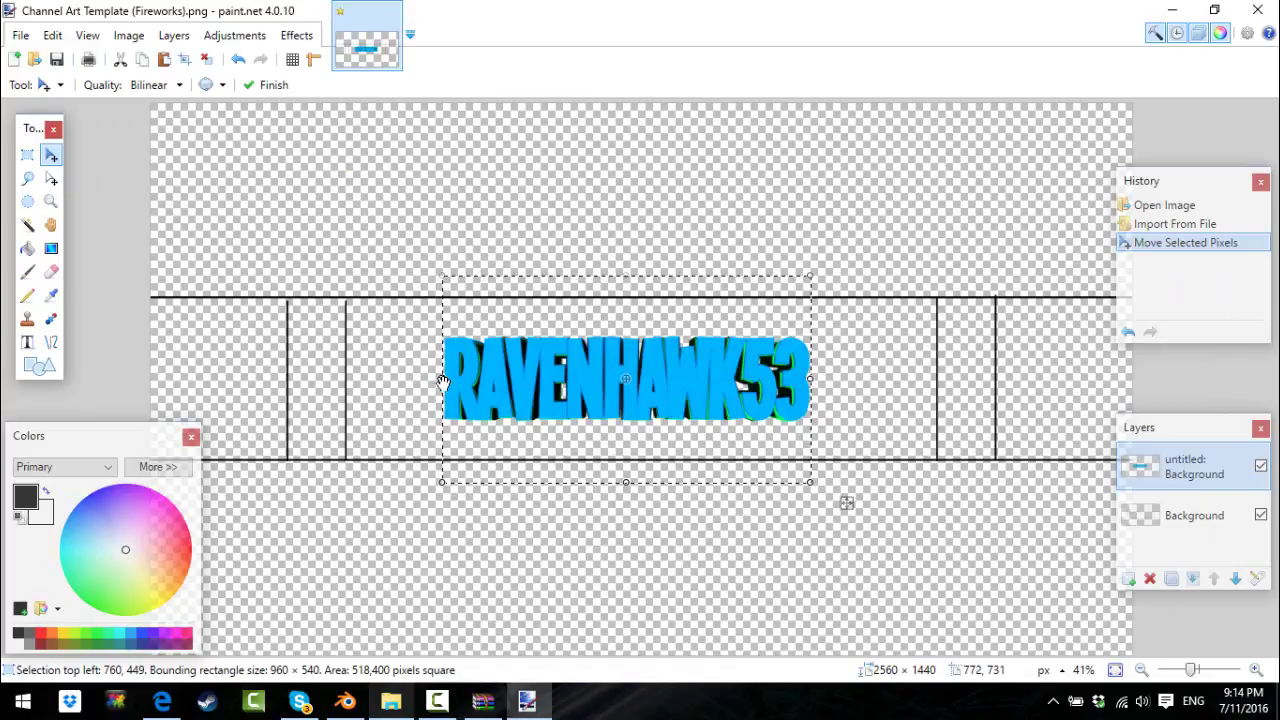
left_click_drag(443, 380, 348, 380)
left_click_drag(810, 380, 926, 380)
left_click_drag(348, 380, 436, 386)
left_click_drag(598, 392, 607, 367)
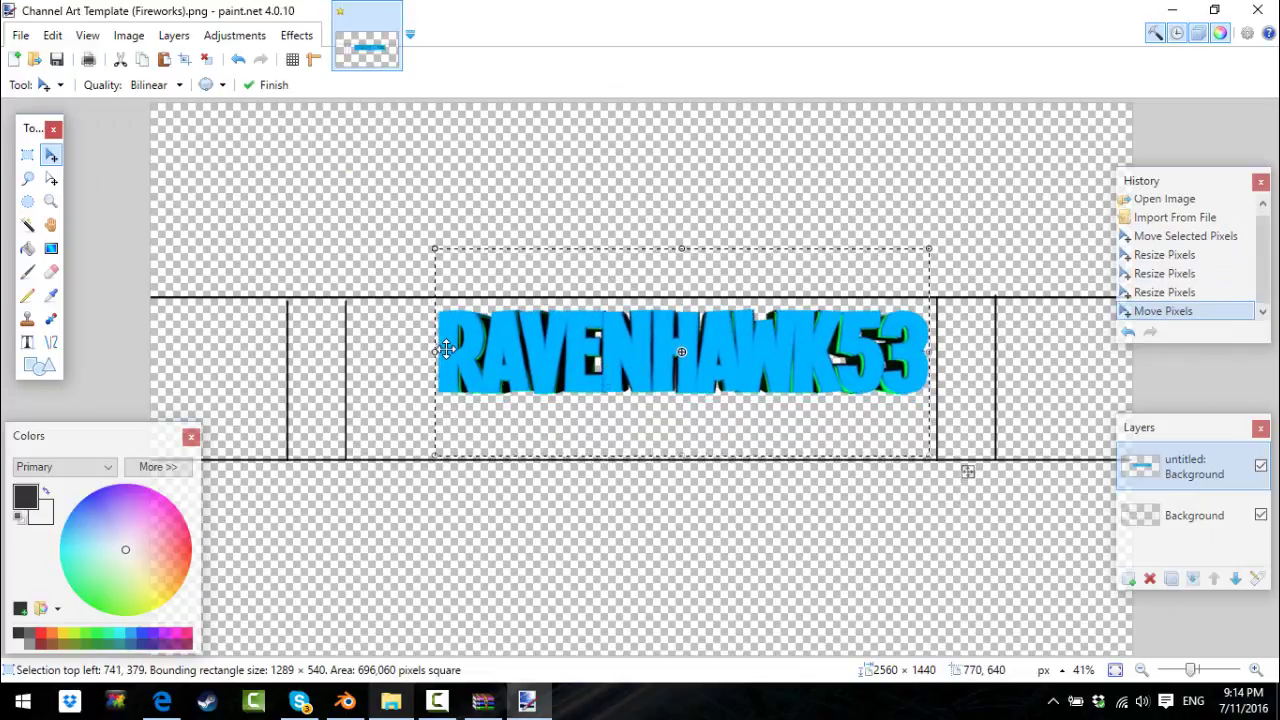
Step: Try adding MEEEEE.jpg from the desktop as a new layer and shrinking it to about 1831 × 1283 px
left_click(1171, 10)
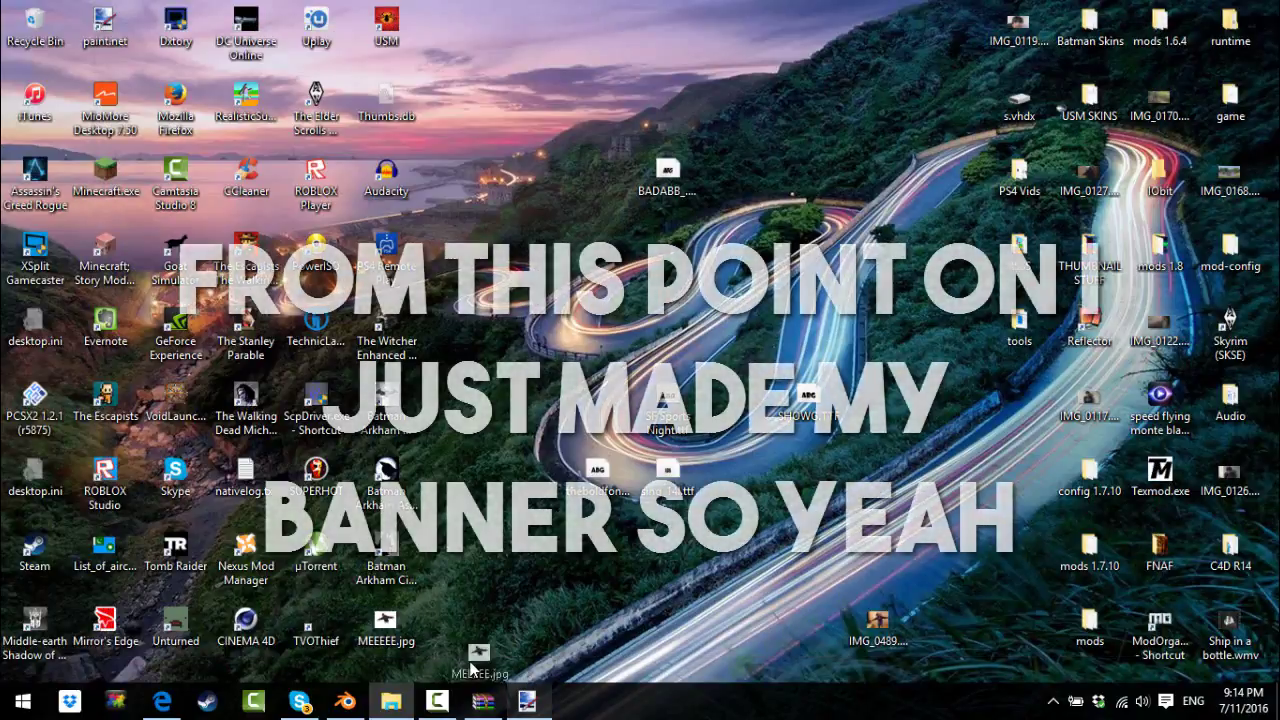
left_click(527, 700)
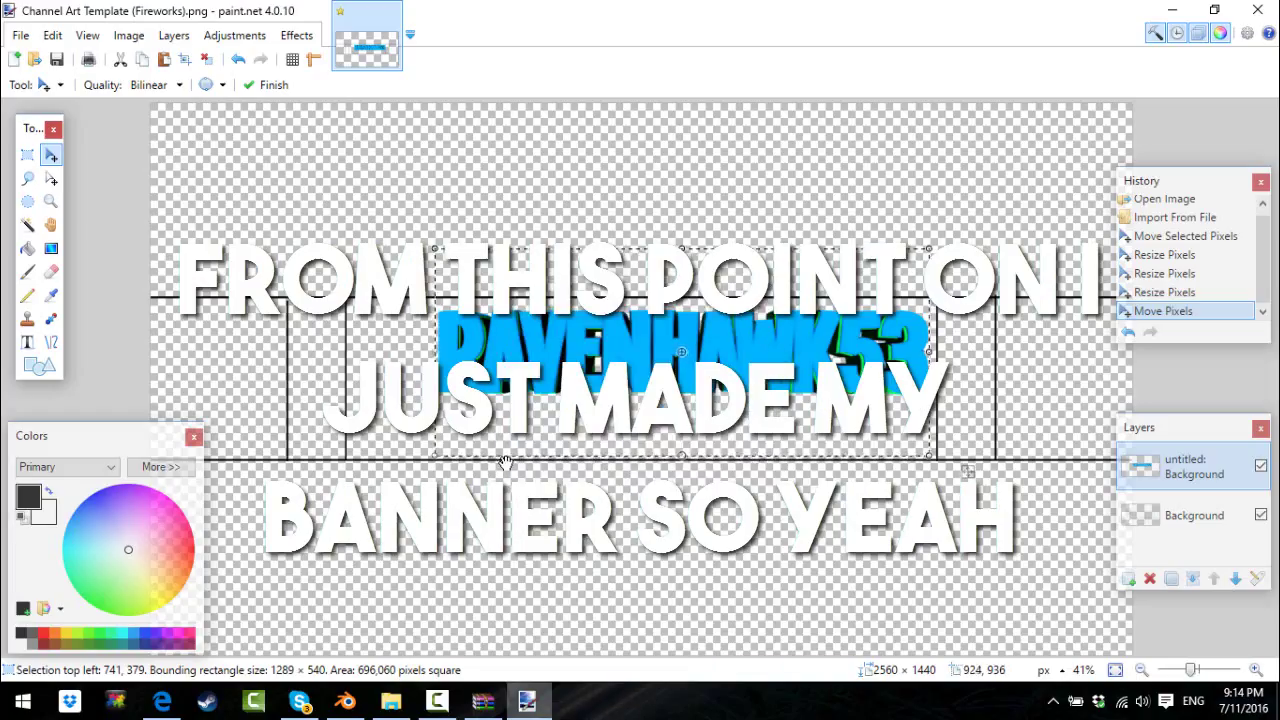
key("ctrl+a")
scroll(1000, 629, "down", 2, "ctrl")
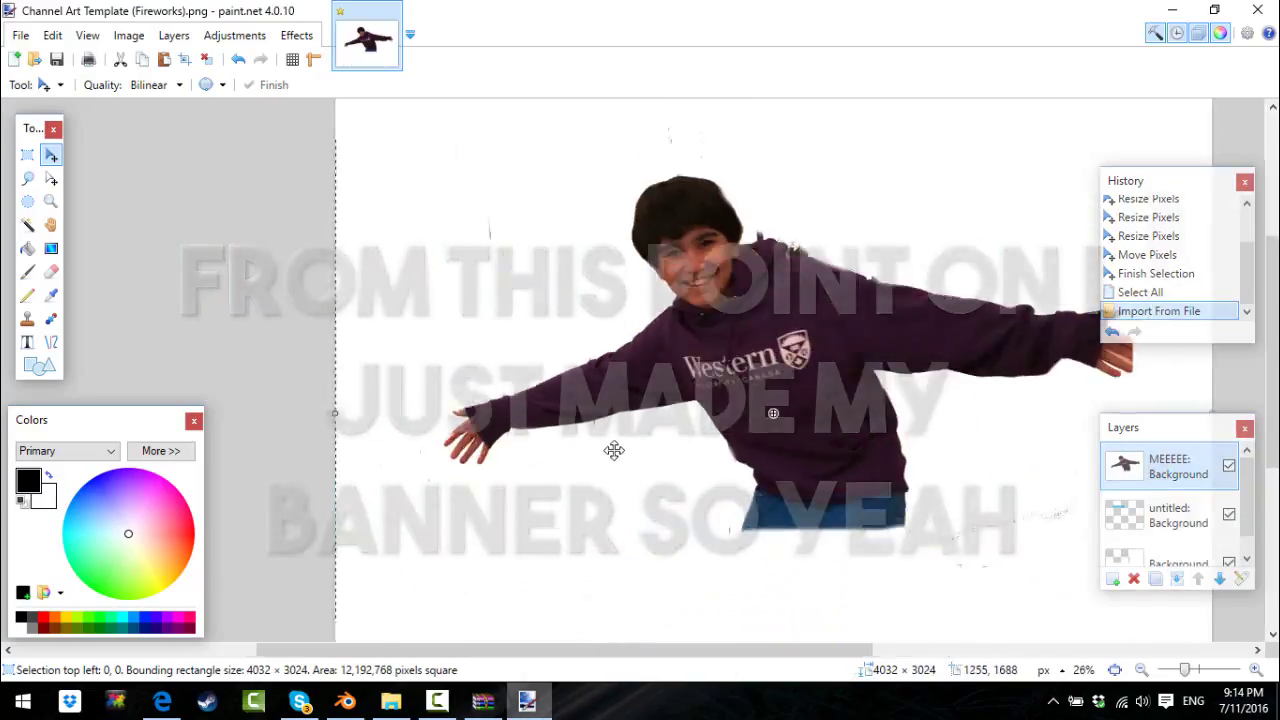
scroll(611, 449, "down", 4, "ctrl")
left_click_drag(940, 580, 716, 445)
scroll(718, 441, "up", 3, "ctrl")
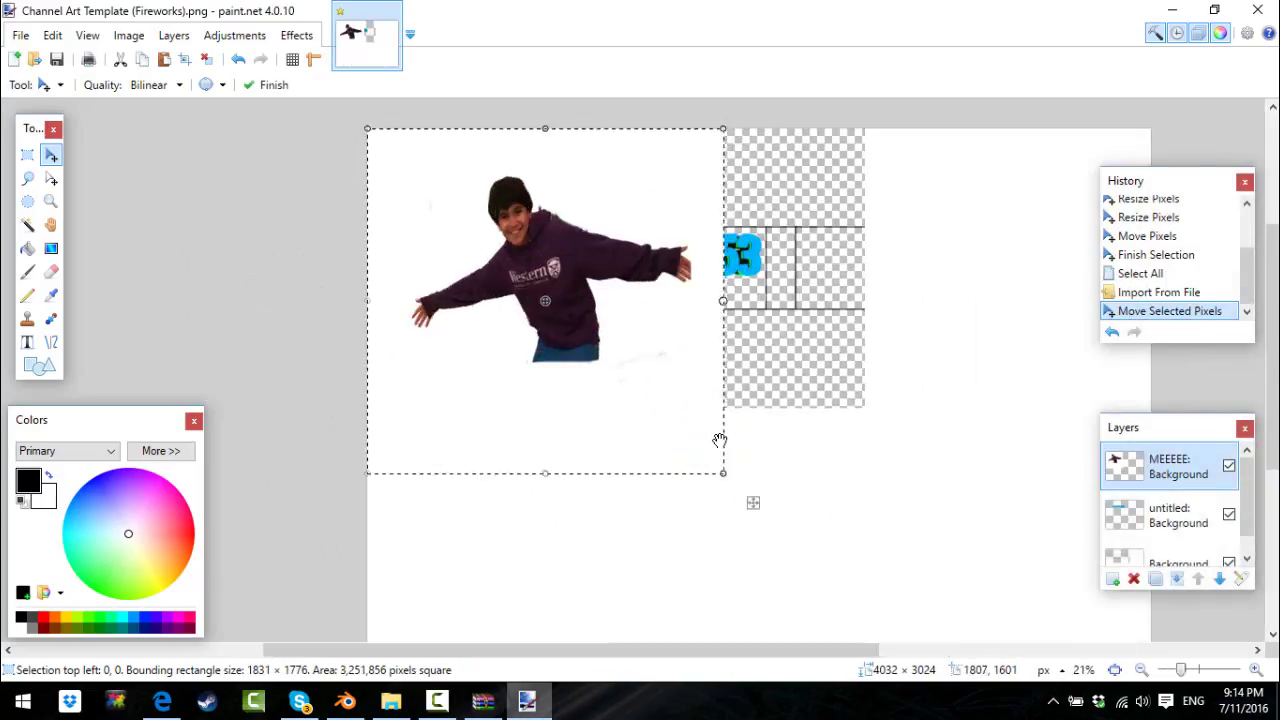
left_click_drag(543, 437, 514, 363)
Step: Erase the white backdrop around the imported photo and the white area of the Background layer using the Magic Wand
left_click(27, 224)
left_click(584, 313)
left_click(584, 312)
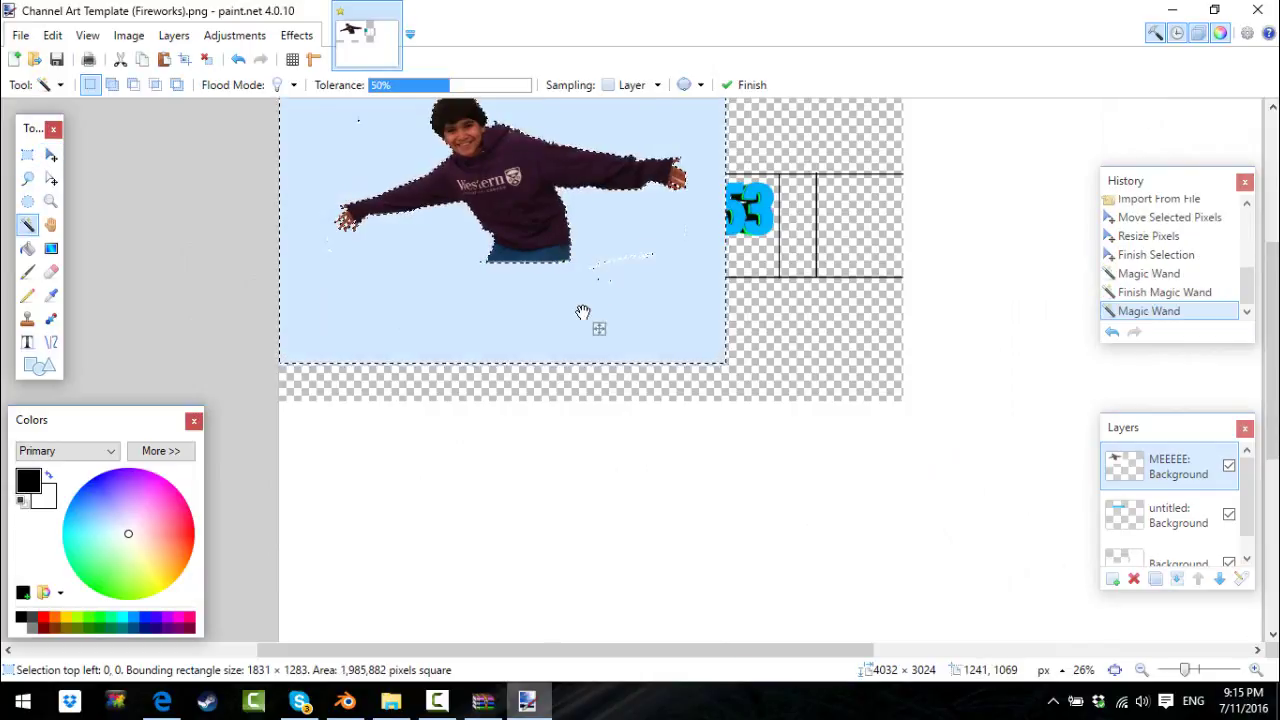
key("Delete")
scroll(894, 454, "down", 1, "ctrl")
left_click(903, 467)
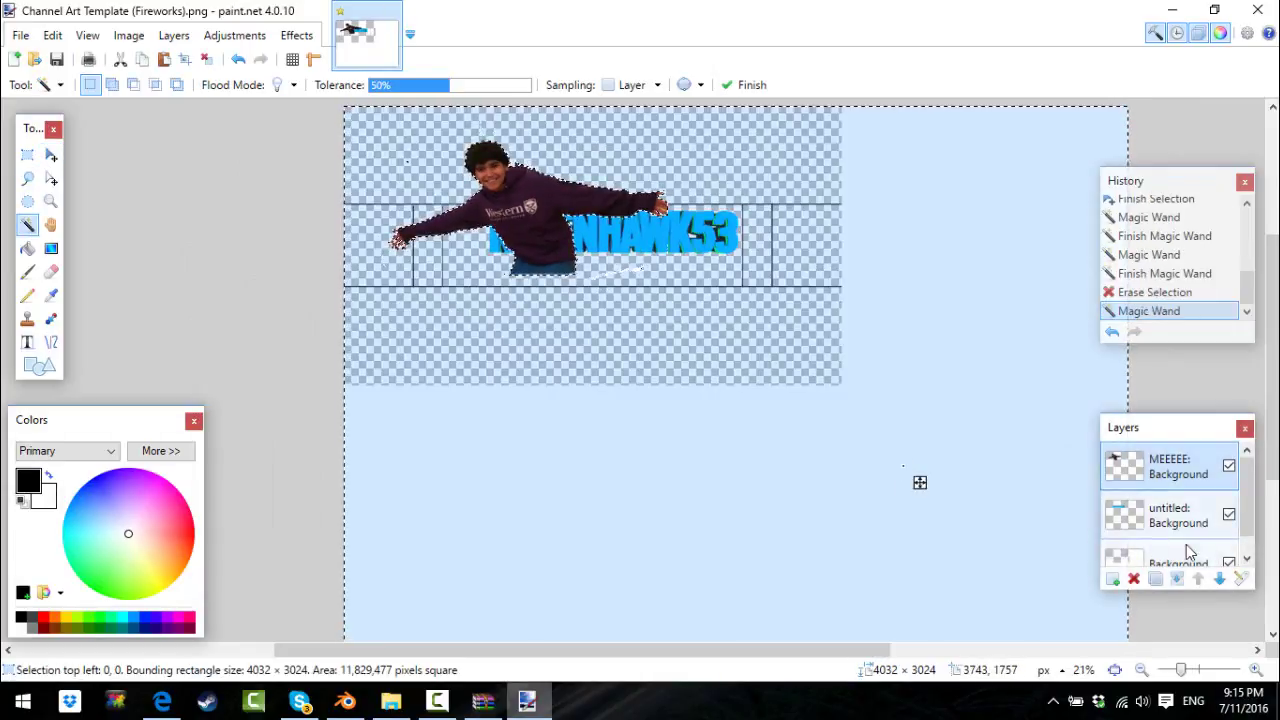
key("ctrl+z")
scroll(840, 437, "up", 1, "ctrl")
scroll(837, 430, "down", 2, "ctrl")
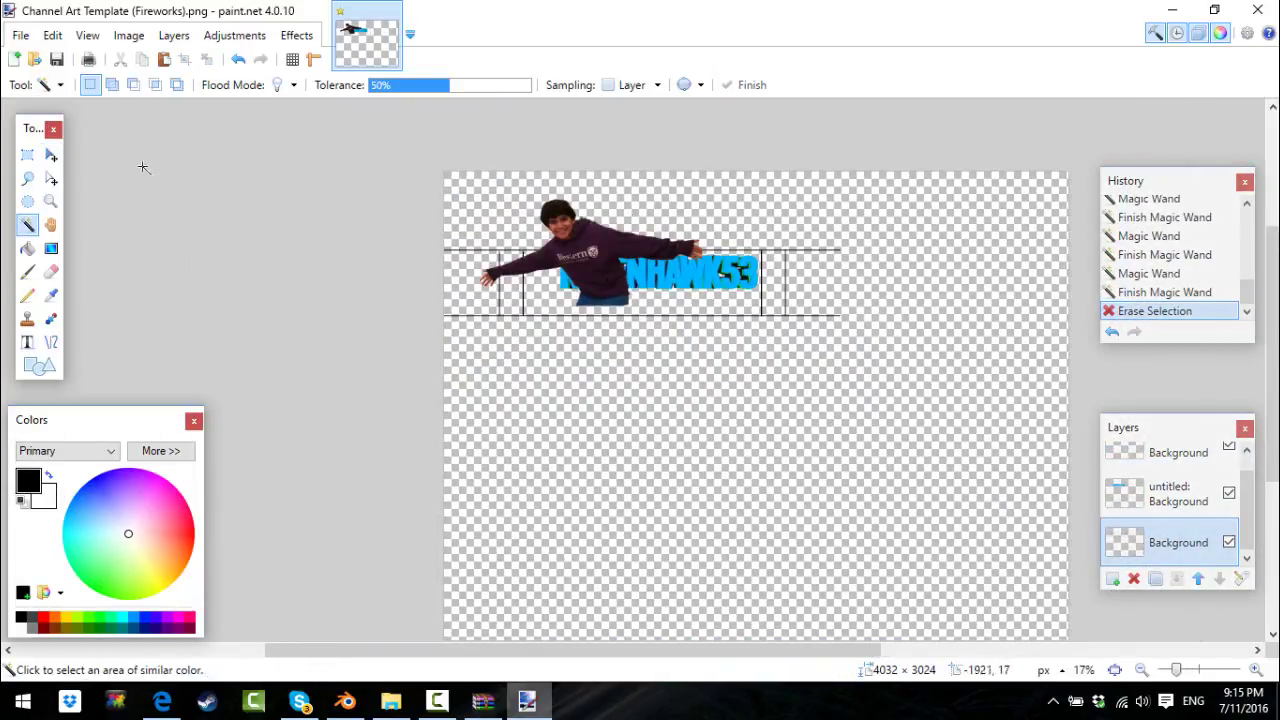
Step: Try shifting the whole layer slightly, and undo the photo import and its edits back to the text resize
key("ctrl+a")
left_click(49, 156)
left_click_drag(583, 257, 571, 266)
key("ctrl+z")
key("ctrl+z")
key("ctrl+z")
key("ctrl+z")
key("ctrl+z")
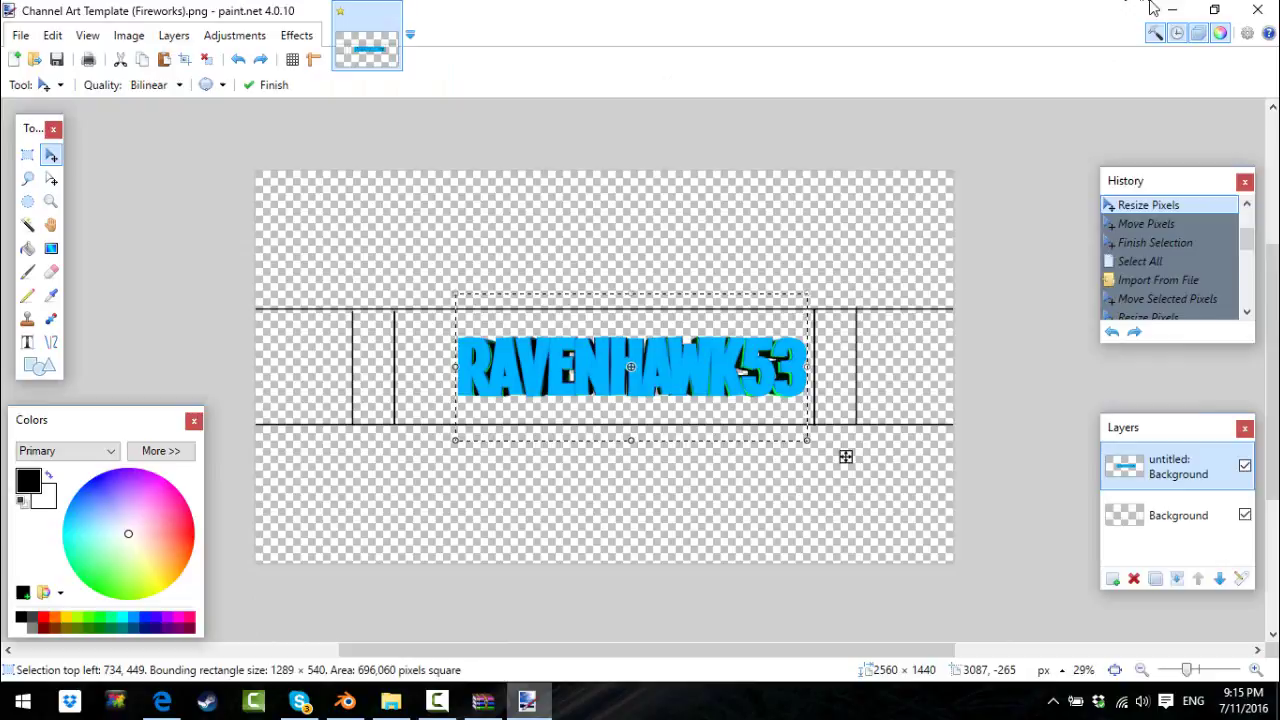
Step: Copy MEEEEE.jpg from the desktop, paste it keeping the canvas size, and shrink it to about 2162 × 1360 px
left_click(1172, 9)
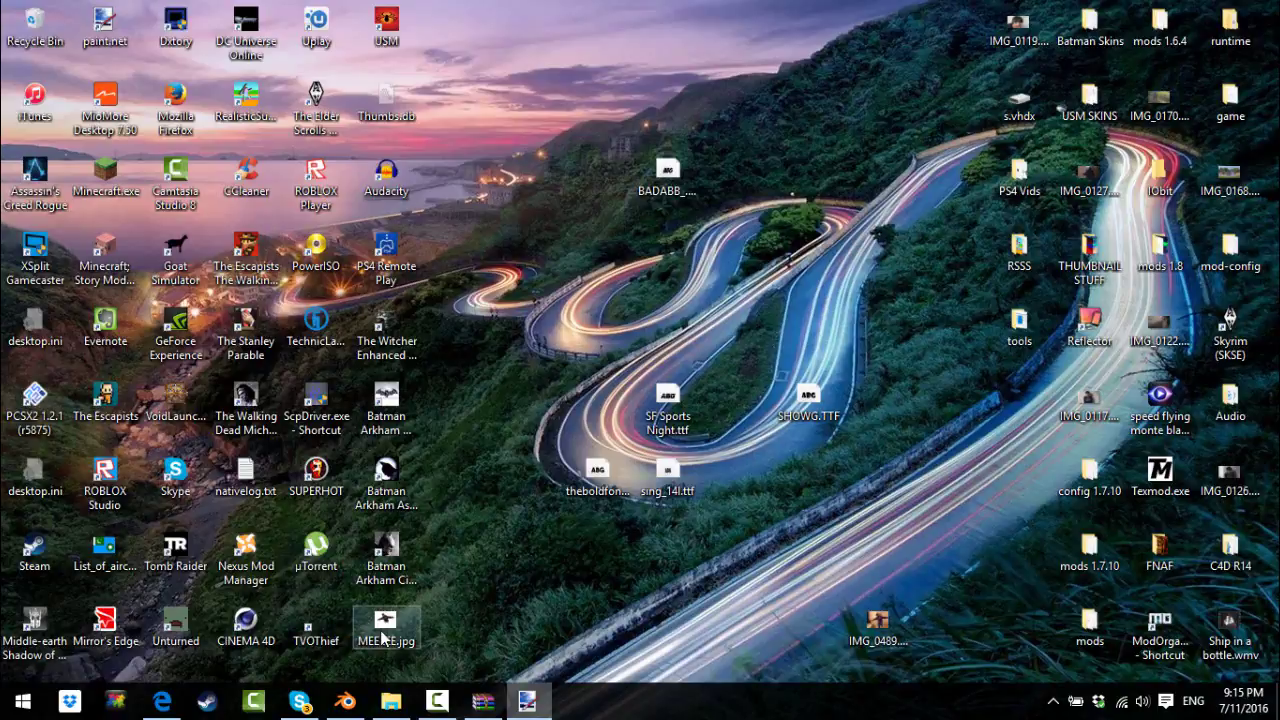
right_click(383, 625)
left_click(452, 577)
left_click(527, 701)
key("ctrl+v")
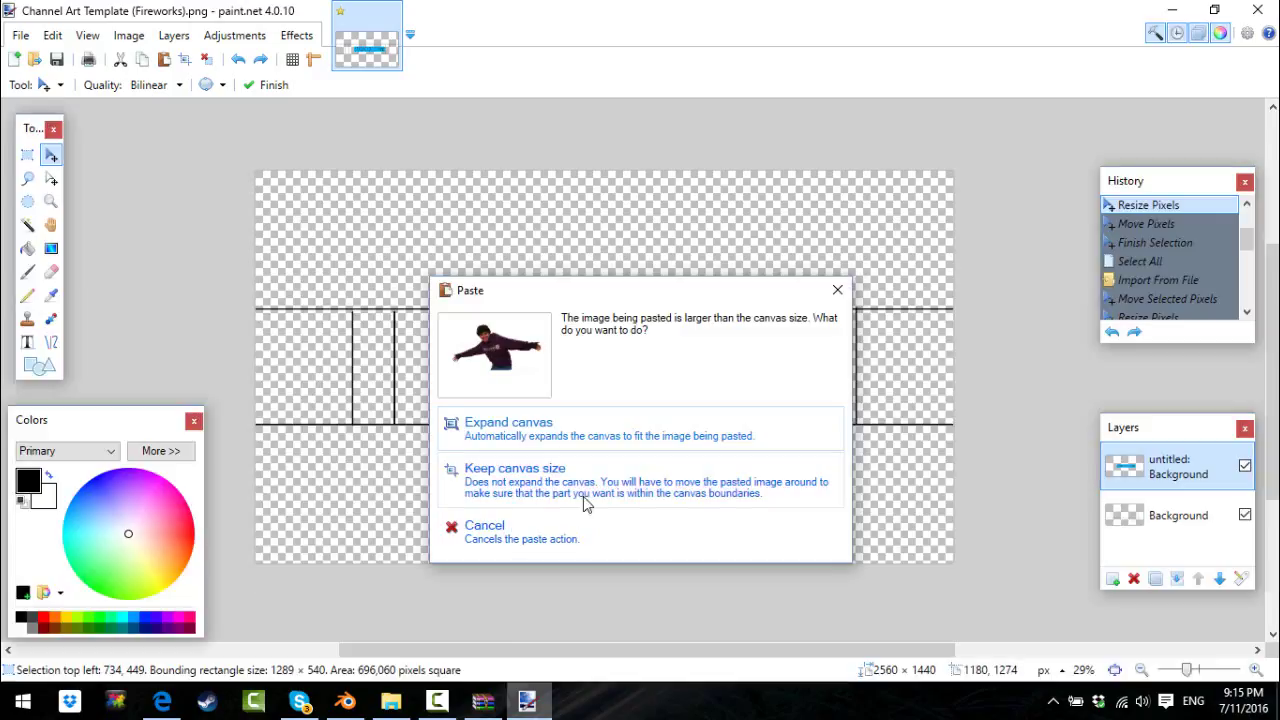
left_click(583, 496)
scroll(707, 457, "down", 3, "ctrl")
left_click_drag(1000, 491, 811, 300)
scroll(811, 300, "up", 3, "ctrl")
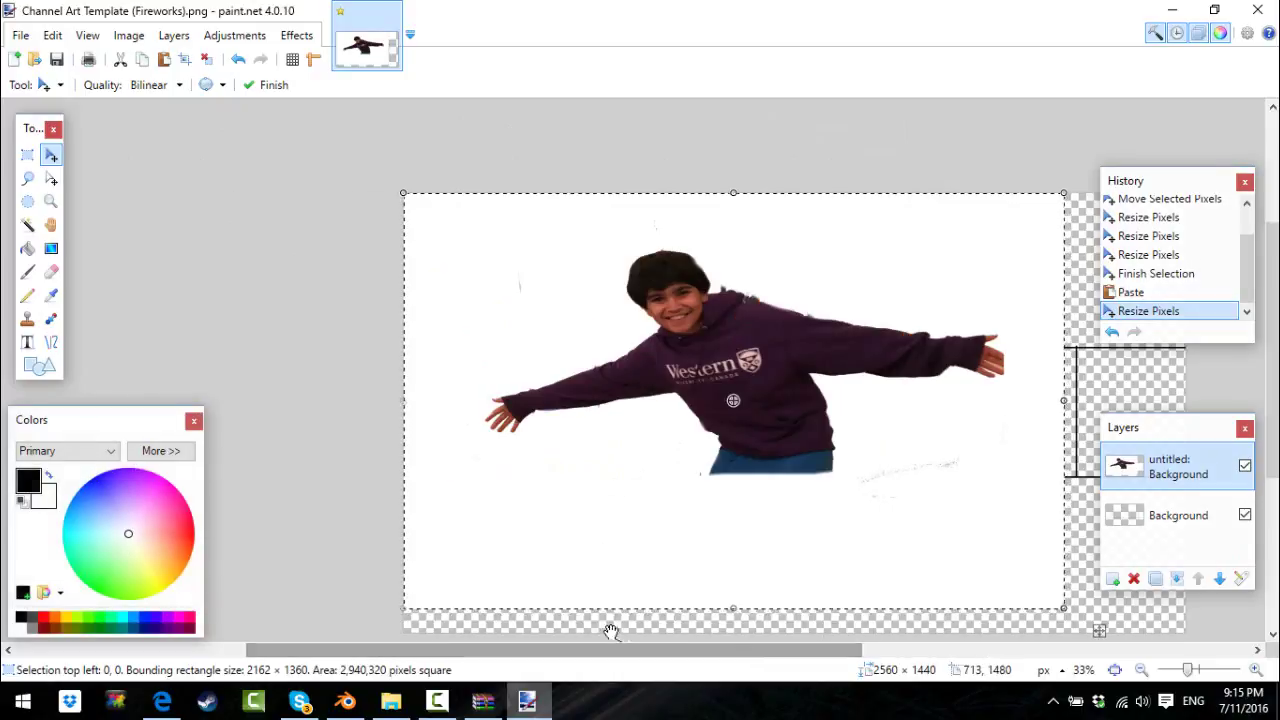
Step: Select the white backdrop around the pasted photo with the Magic Wand and erase it
left_click(27, 224)
left_click(458, 241)
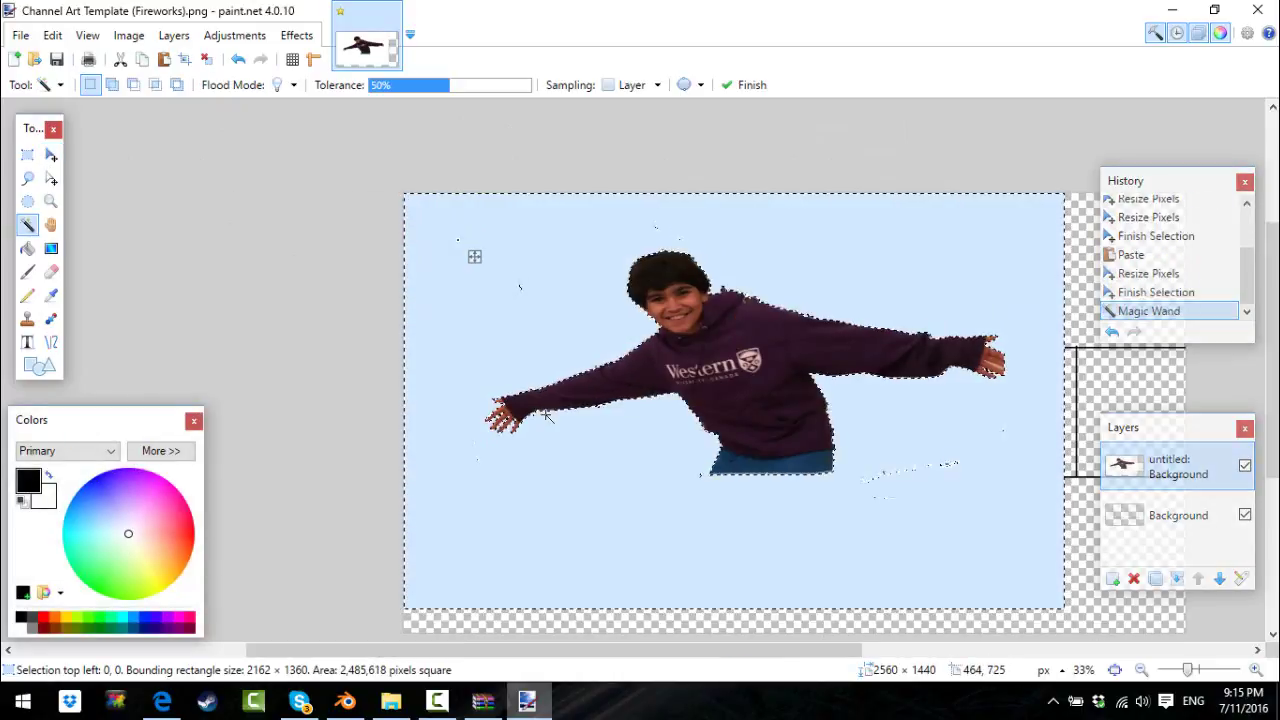
key("Delete")
Step: Scale the photo cut-out layer to about 1489 × 789 px and fit the figure inside the right part of the middle band
key("ctrl+a")
key("m")
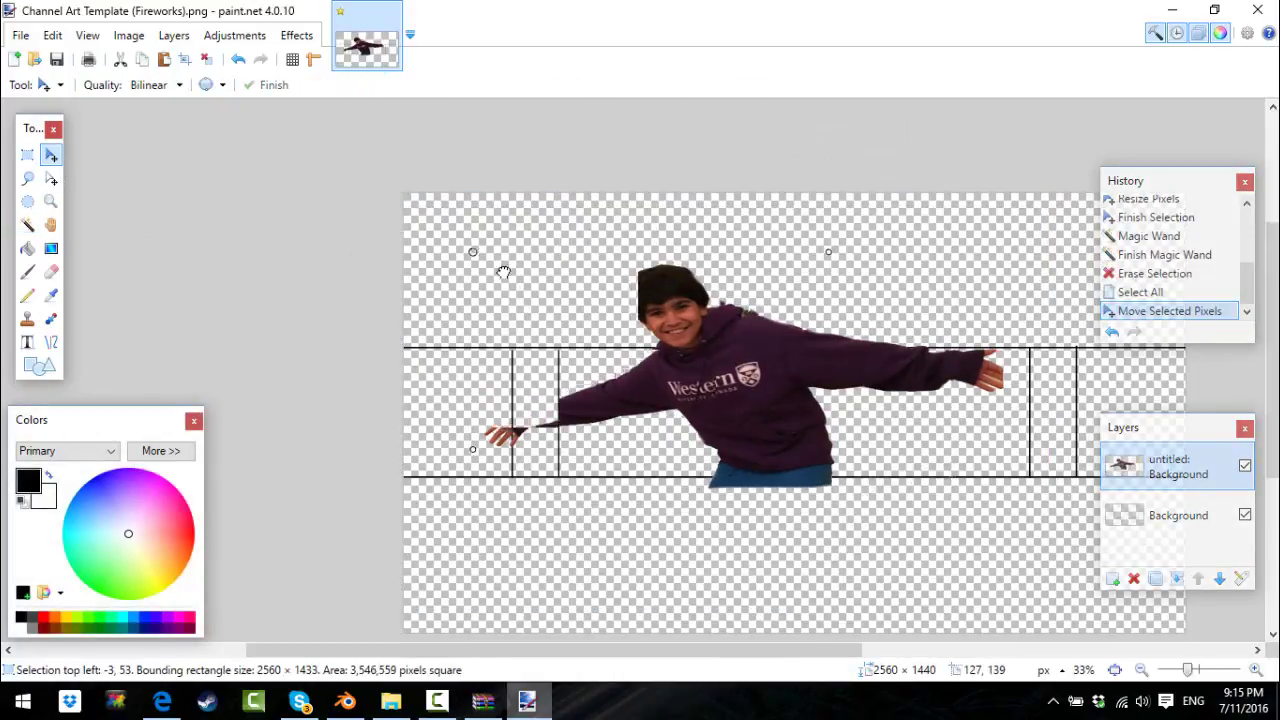
left_click_drag(443, 229, 730, 408)
scroll(730, 408, "down", 3)
left_click_drag(938, 425, 910, 328)
mouse_move(890, 300)
left_mouse_down()
mouse_move(915, 295)
mouse_move(901, 303)
left_mouse_up()
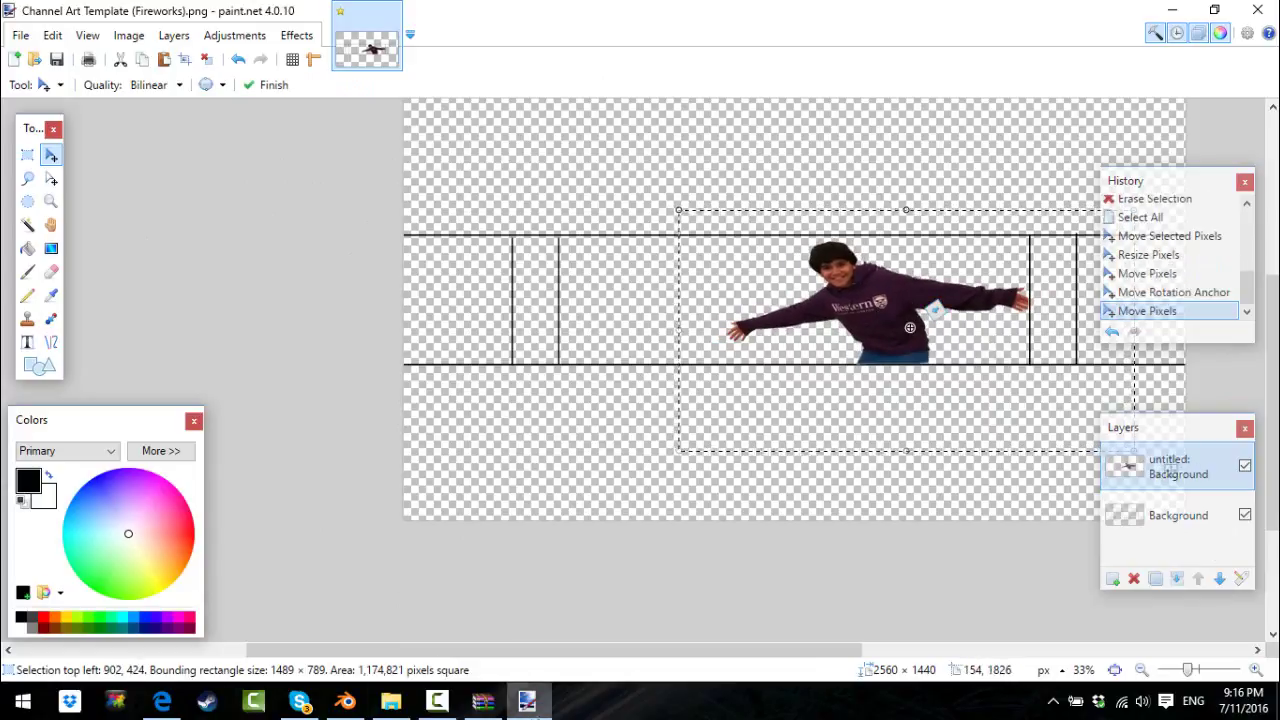
Step: Add the rendered text image from the THUMBNAIL STUFF folder as a new layer above the cut-out
left_click(527, 700)
left_click(391, 700)
mouse_move(730, 530)
left_mouse_down()
mouse_move(527, 700)
mouse_move(710, 277)
left_mouse_up()
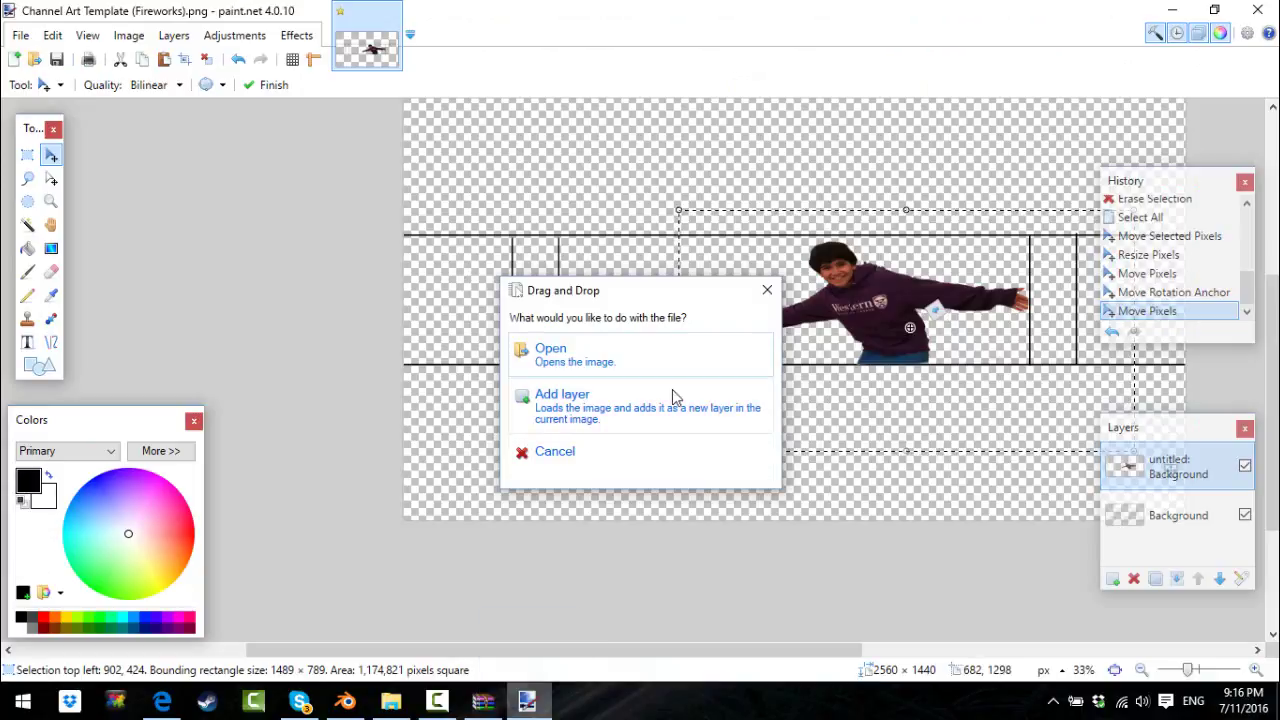
left_click(529, 391)
mouse_move(575, 651)
left_mouse_down()
mouse_move(800, 655)
mouse_move(702, 665)
left_mouse_up()
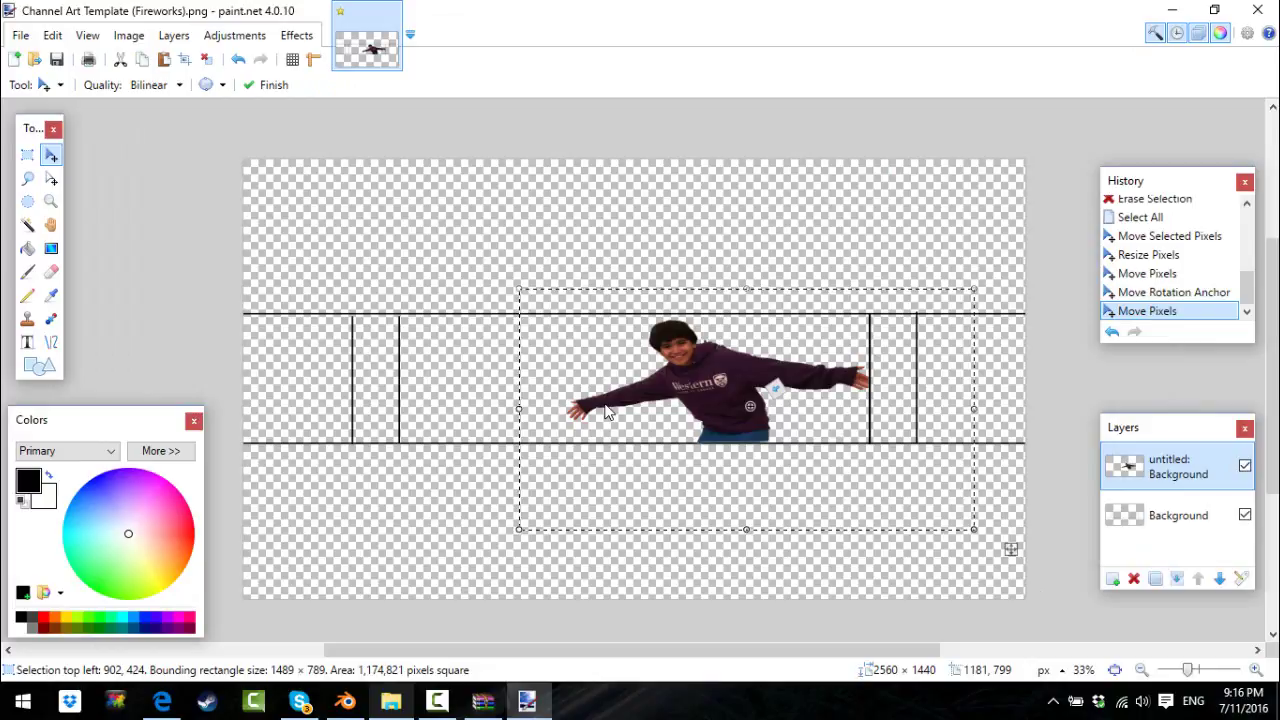
key("ctrl+a")
left_click(391, 700)
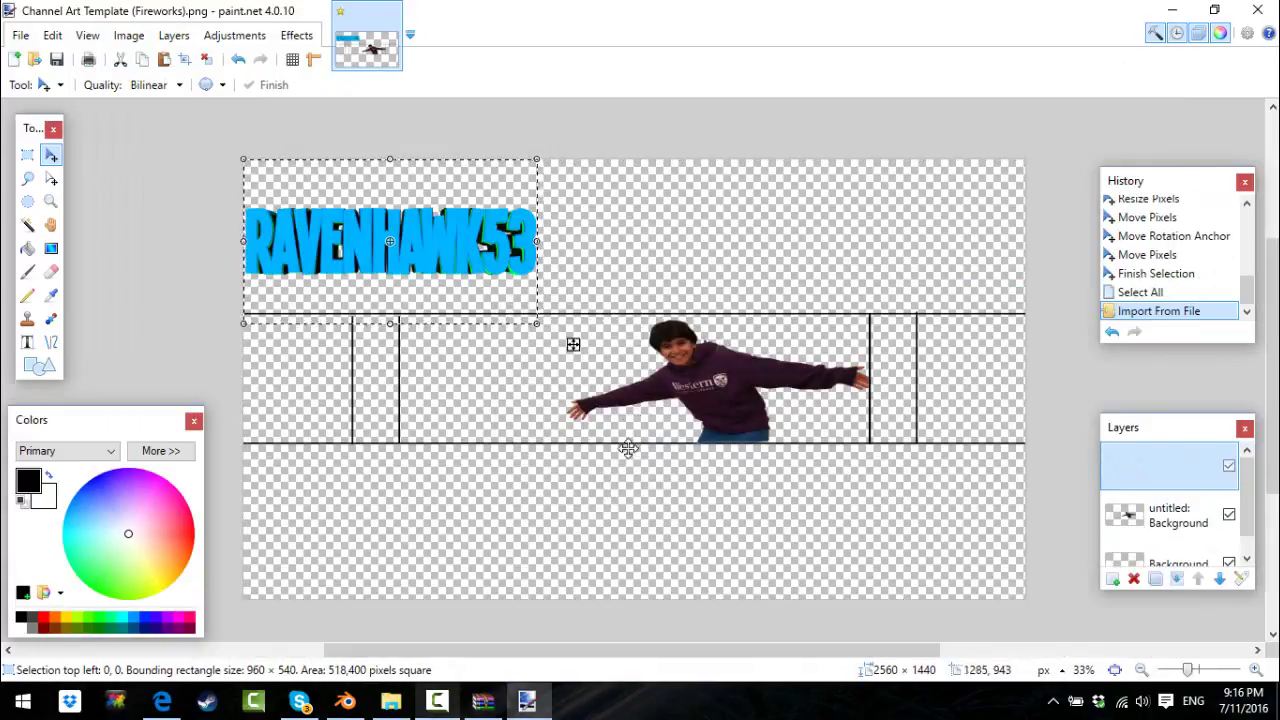
Step: Move the rendered text into the middle band and stretch it horizontally across most of the central section
left_click_drag(442, 243, 667, 397)
left_click_drag(465, 395, 424, 395)
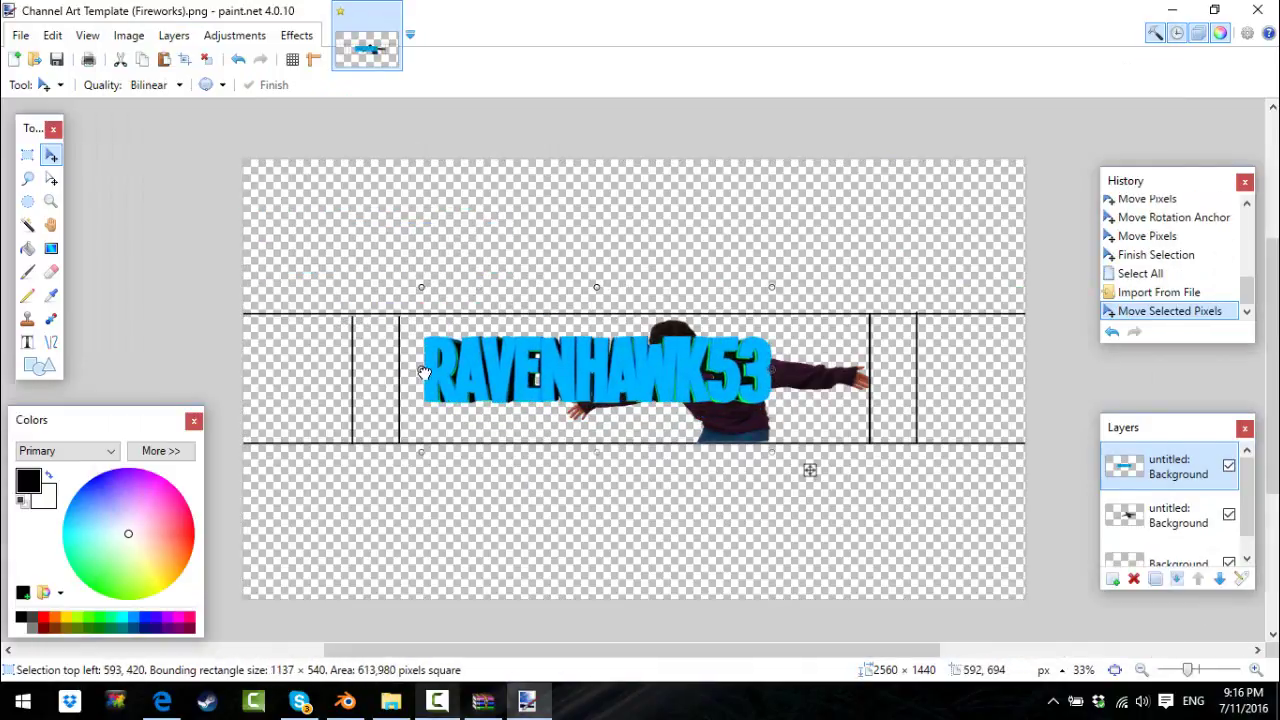
left_click_drag(760, 395, 825, 395)
left_click_drag(687, 400, 667, 428)
Step: Raise the photo cut-out layer above the text layer and nudge the cut-out within the band
key("alt+Page_Down")
key("ctrl+a")
key("ctrl+Page_Up")
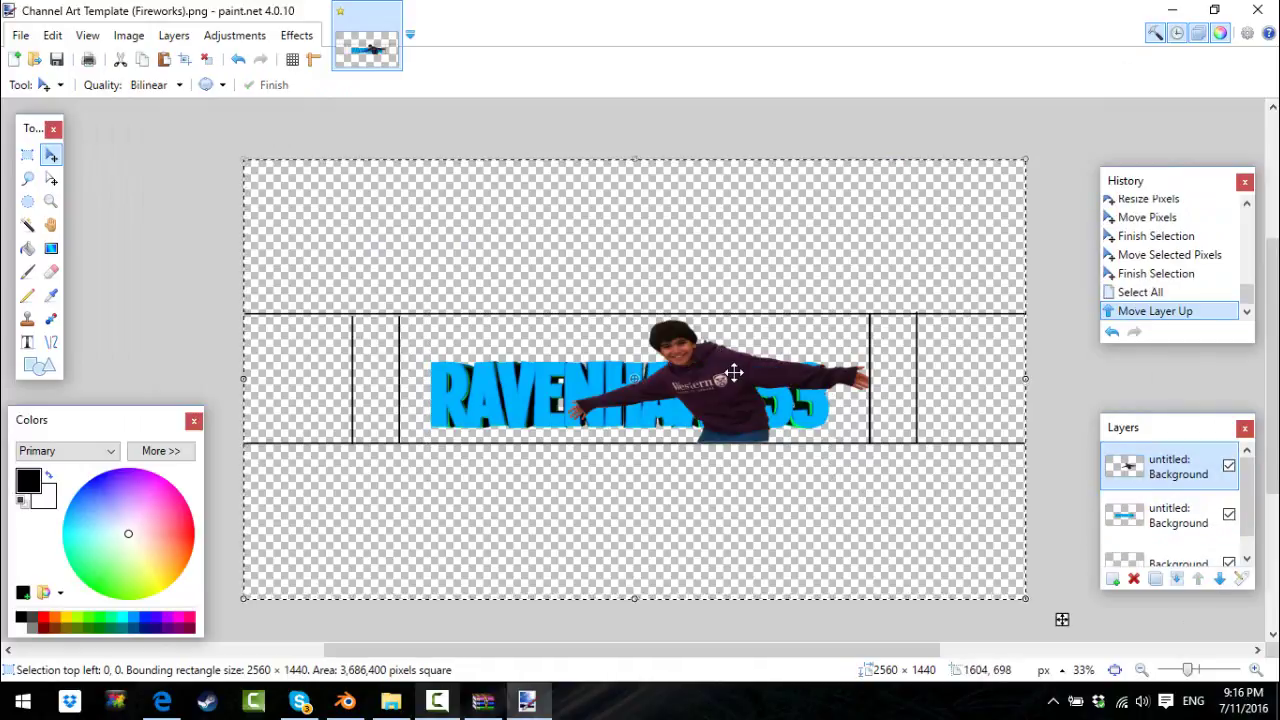
left_click_drag(731, 383, 728, 408)
Step: Shrink the rendered text layer and reposition it toward the right end of the central section
left_click(1215, 517)
left_click_drag(414, 400, 451, 371)
left_click_drag(277, 376, 352, 378)
left_click_drag(668, 158, 694, 176)
mouse_move(385, 378)
left_mouse_down()
mouse_move(400, 380)
mouse_move(360, 380)
left_mouse_up()
left_click_drag(601, 352, 633, 352)
Step: Move the photo cut-out to the left end of the central section and try the text layer in front of it
key("alt+Page_Up")
left_click_drag(755, 458, 524, 434)
left_click(1170, 515)
left_click(1198, 578)
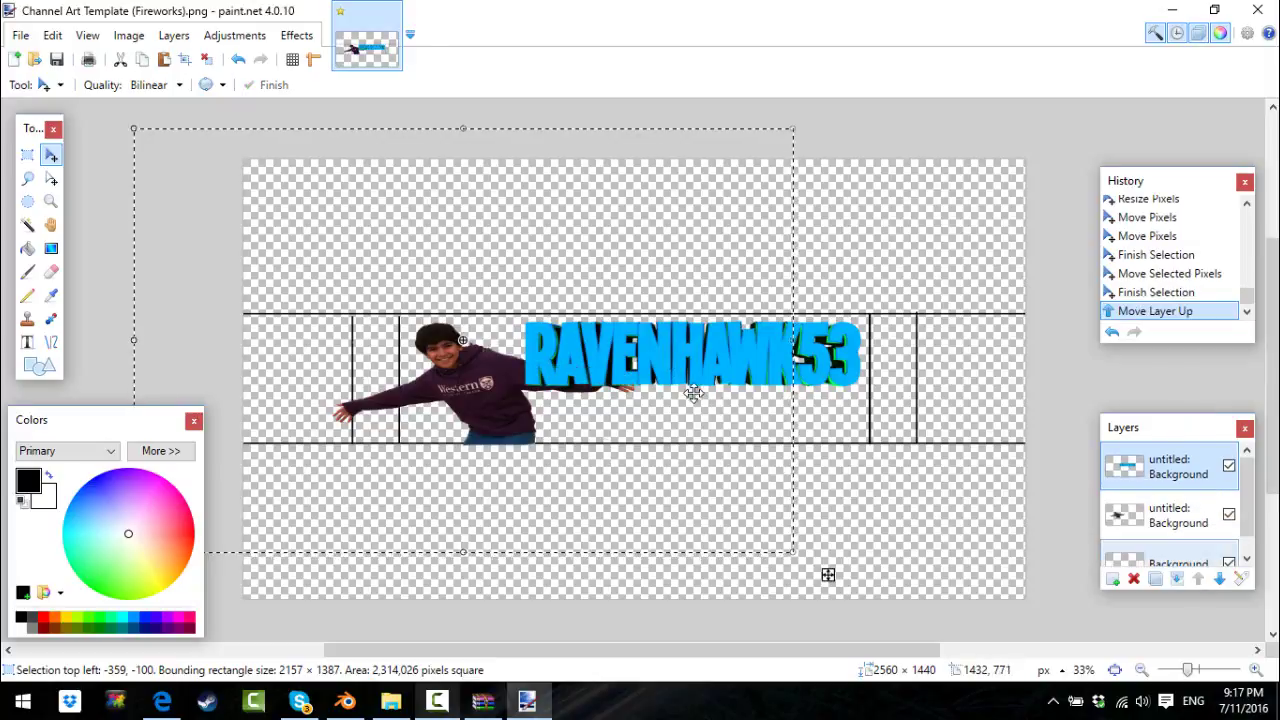
left_click_drag(724, 375, 713, 400)
key("ctrl+a")
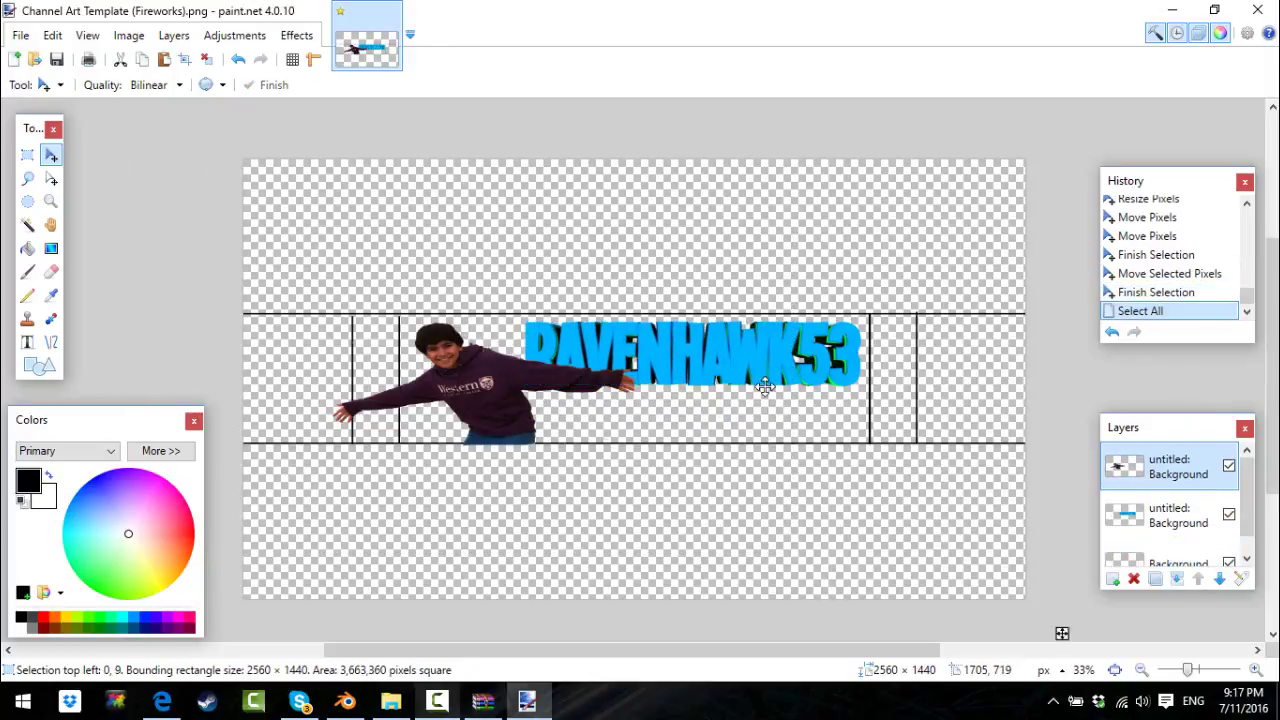
Step: Nudge the cut-out, raise the text layer above it, and shift the text slightly down and left beside the figure
left_click_drag(765, 371, 691, 367)
left_click(1170, 515)
left_click(1198, 579)
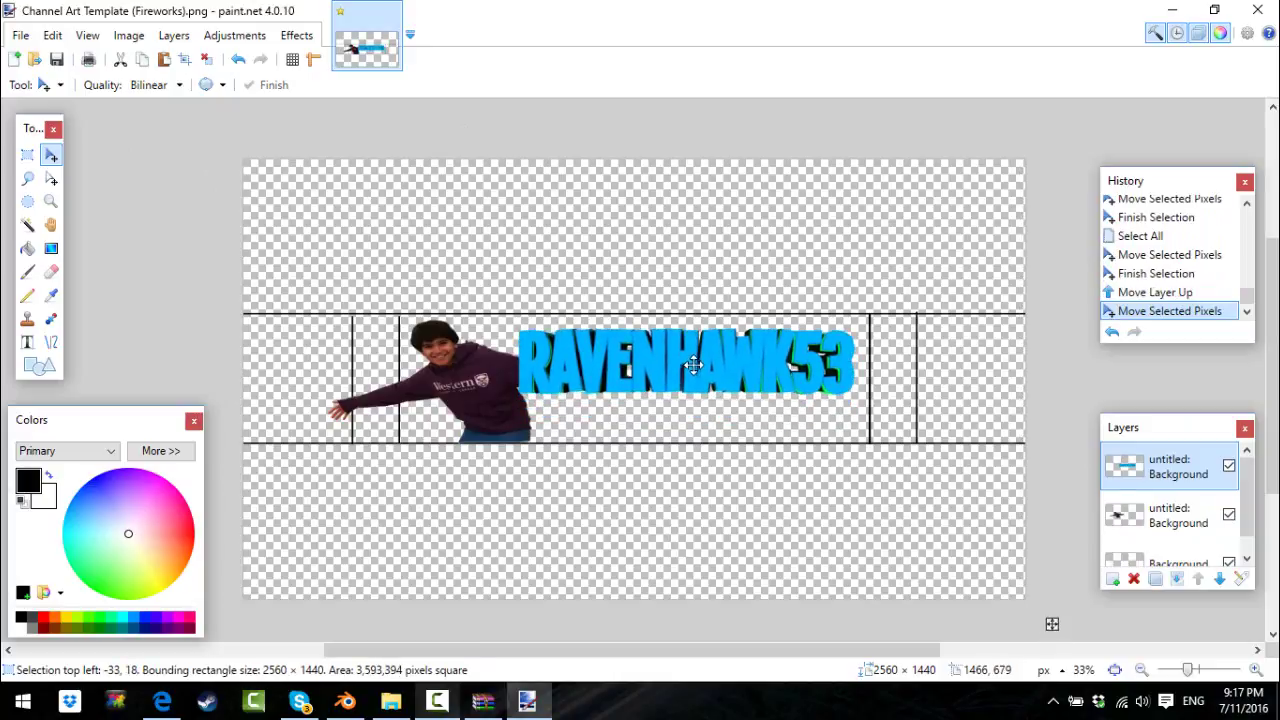
scroll(503, 377, "up", 1, "ctrl")
scroll(1246, 363, "down", 1, "ctrl")
scroll(714, 571, "down", 1, "ctrl")
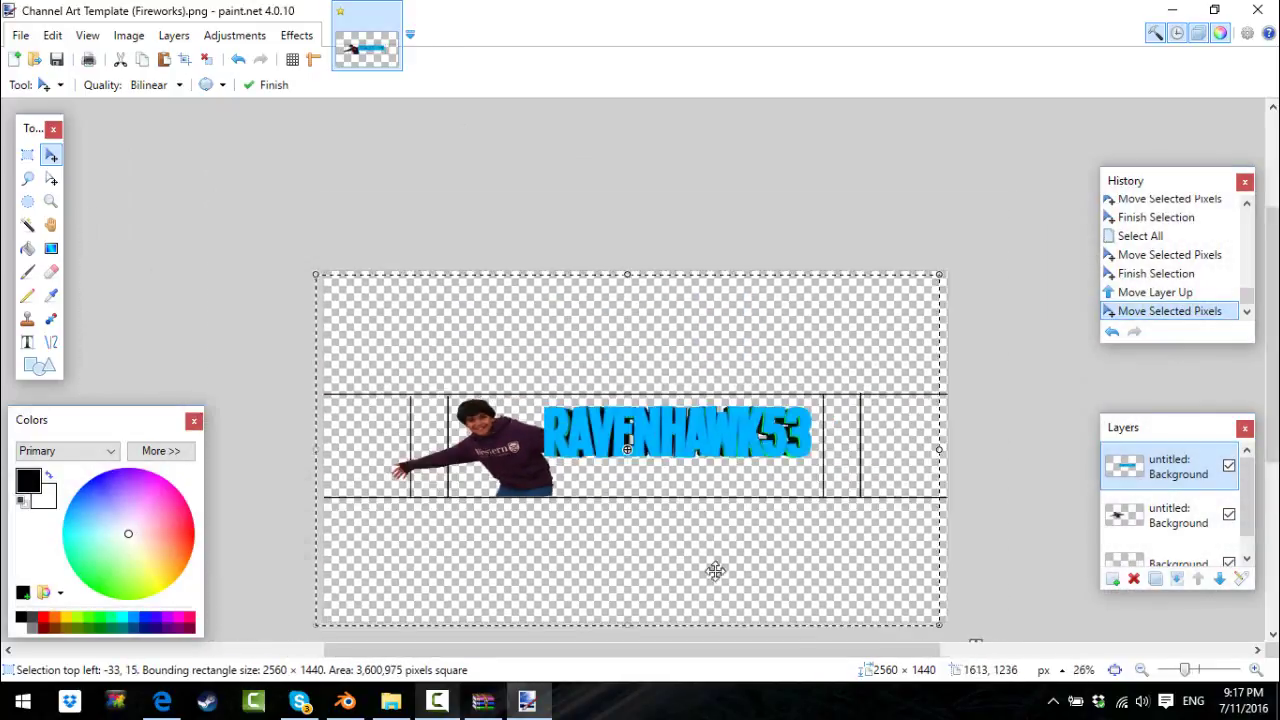
Step: Activate the Text tool and set its font to The Bold Font
scroll(714, 571, "up", 2, "ctrl")
left_click(27, 341)
left_click(213, 90)
key("h")
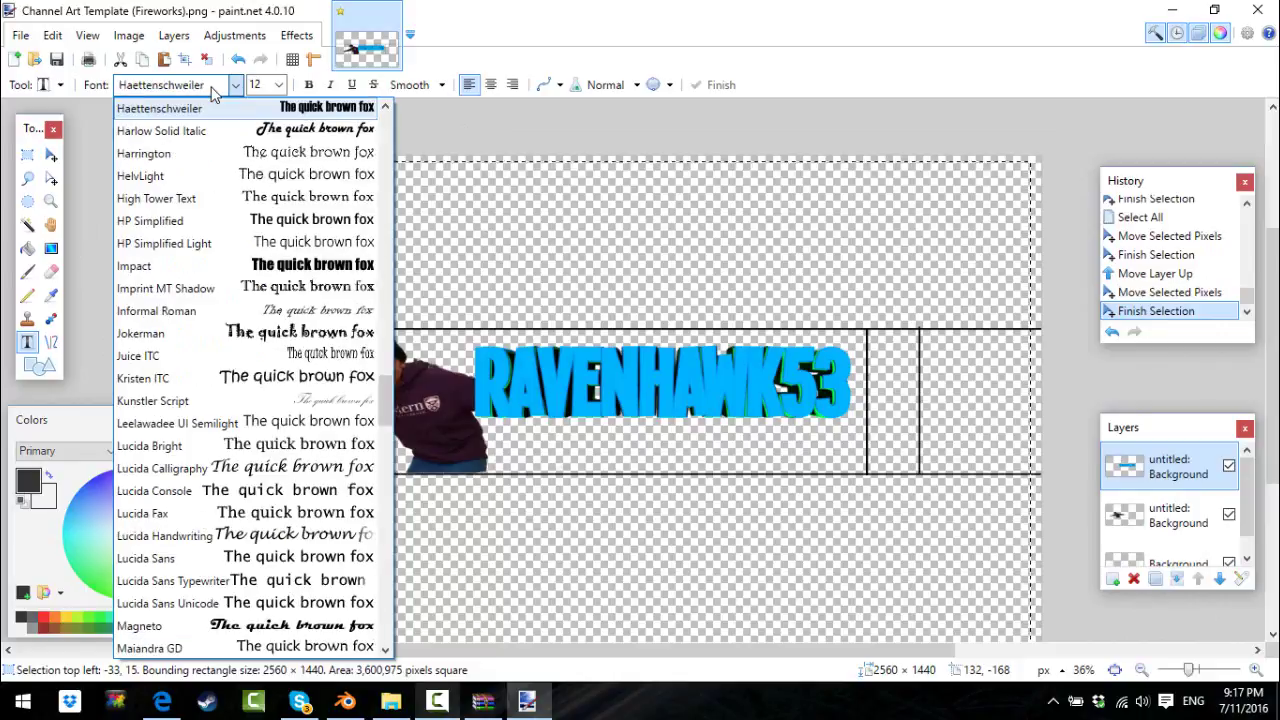
key("e")
key("h")
key("t")
scroll(150, 600, "down", 4)
scroll(150, 310, "up", 1)
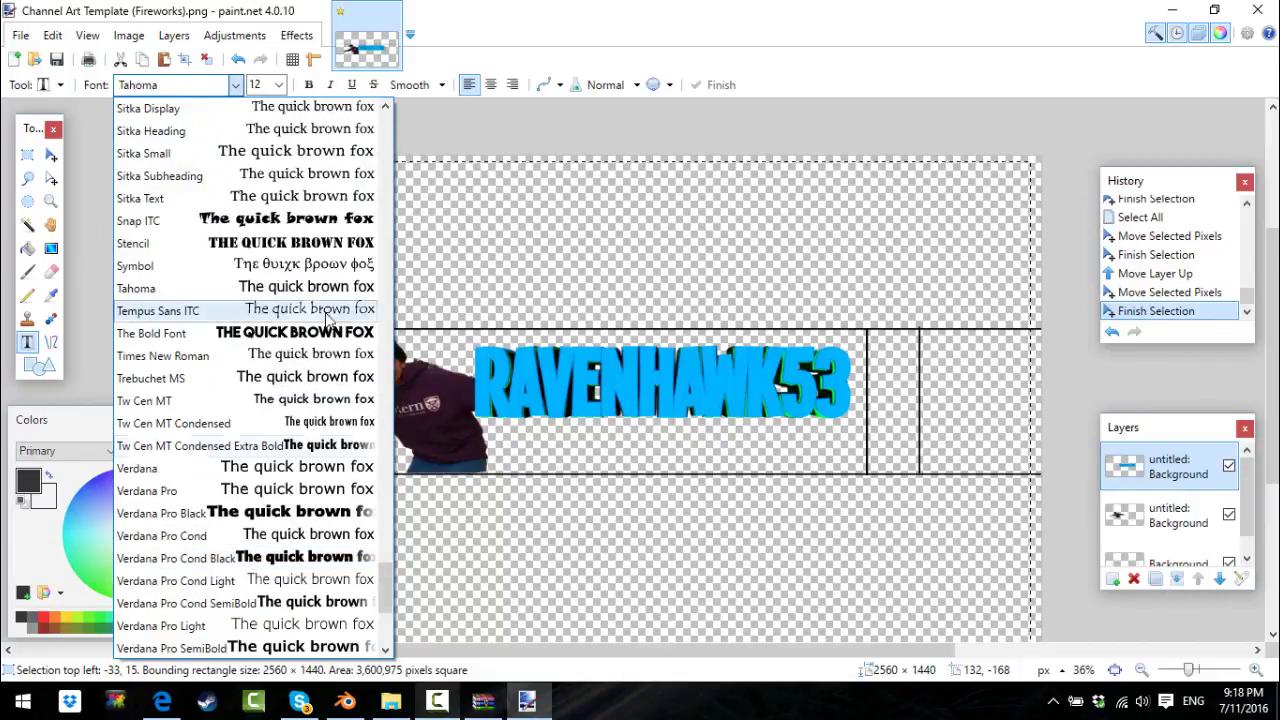
left_click(150, 334)
Step: Set the Text tool's font to Single Sleeve and its size to 72
left_click(527, 701)
left_click(391, 701)
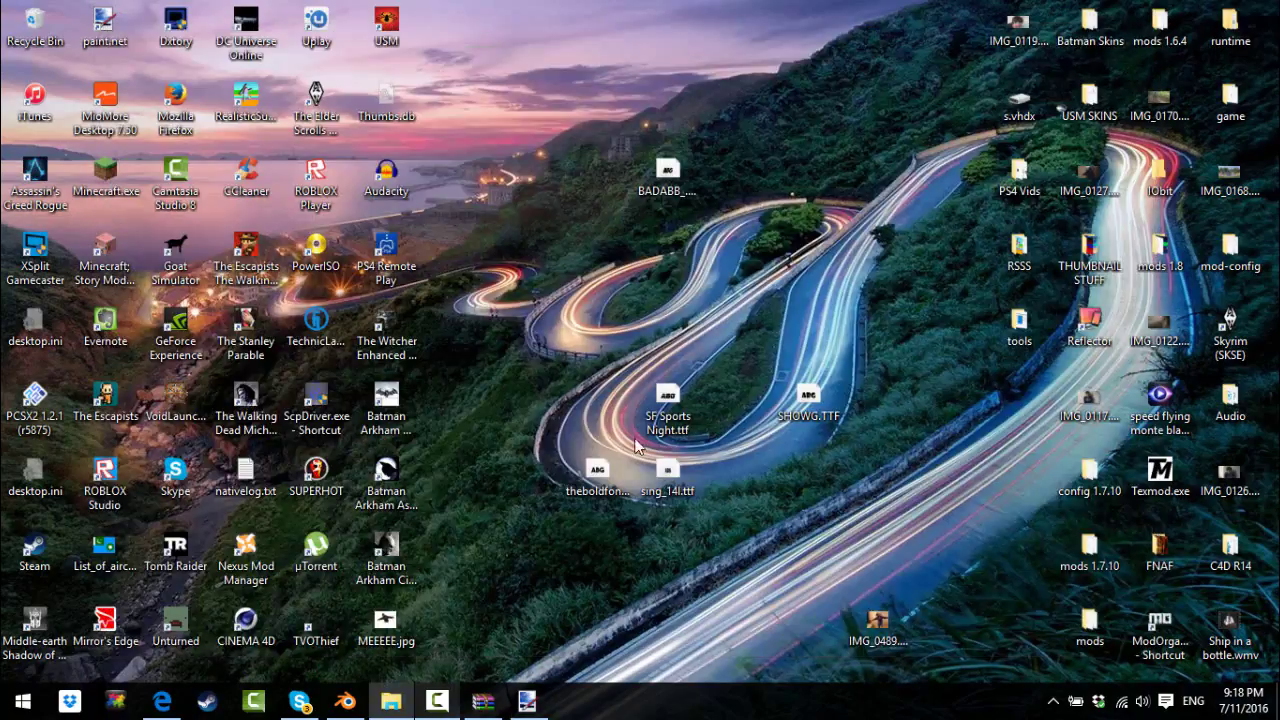
left_click(527, 705)
left_click(235, 85)
key("s")
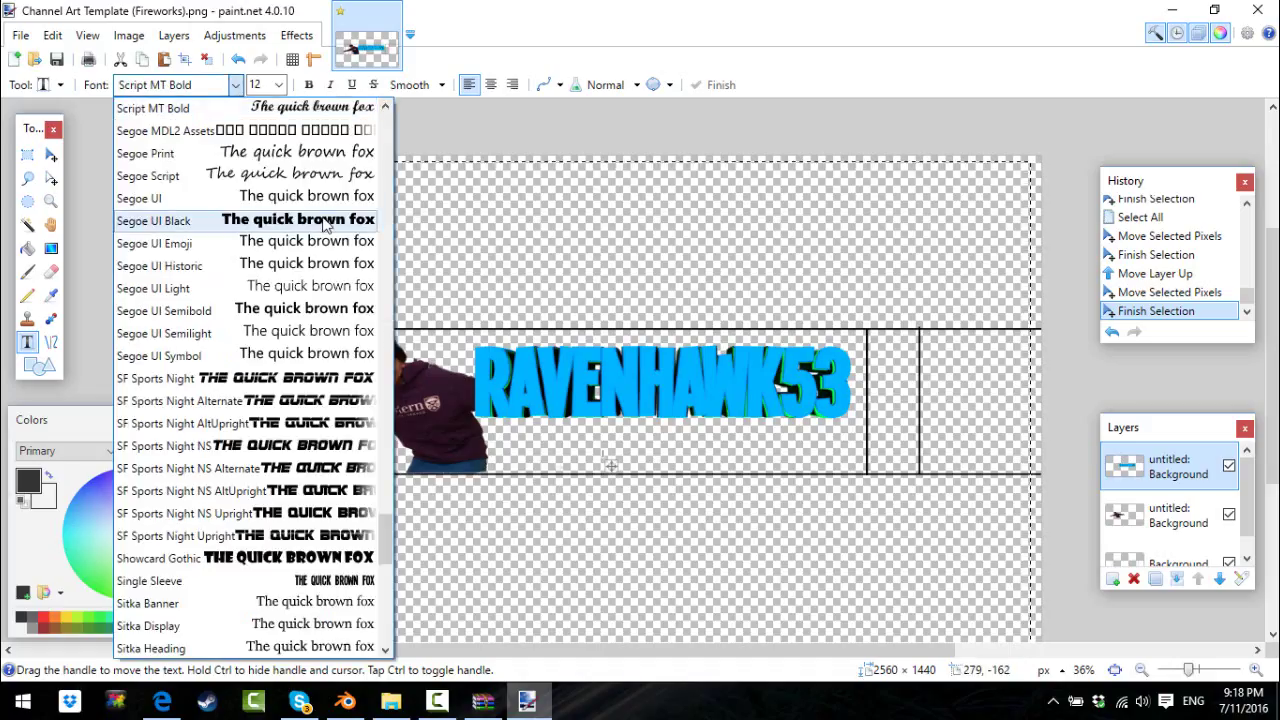
scroll(323, 222, "down", 4)
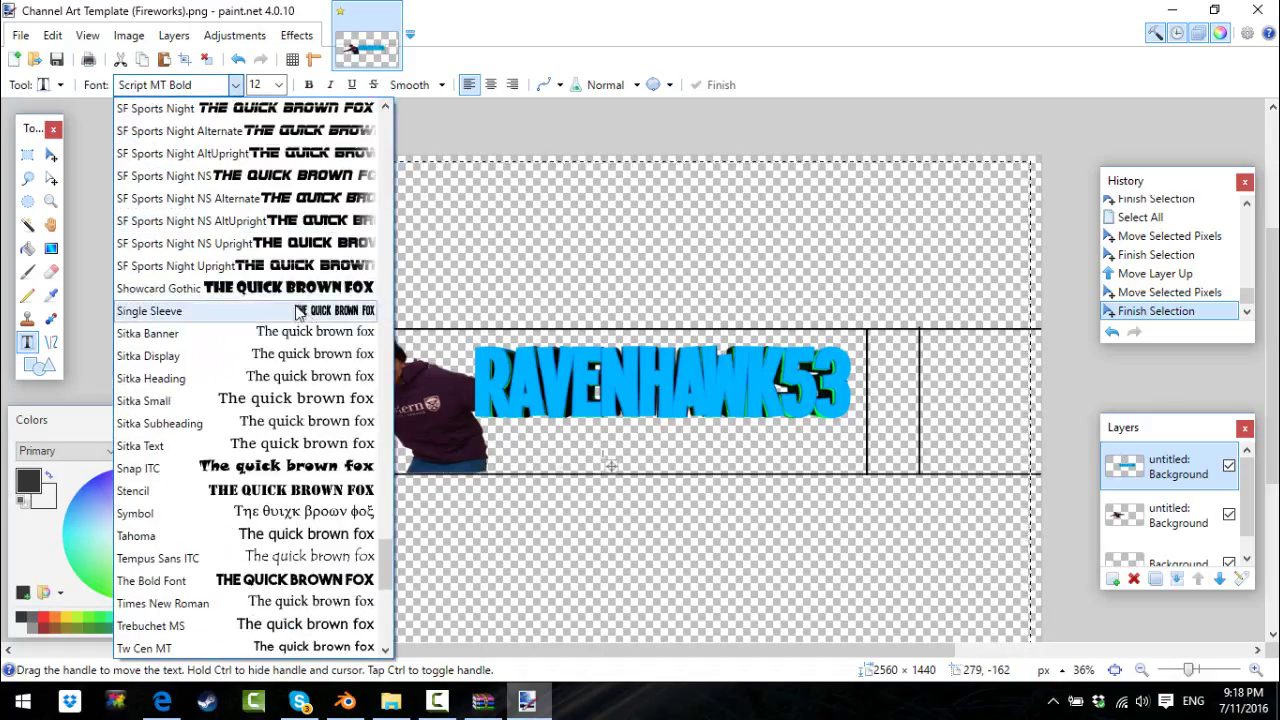
left_click(325, 300)
left_click(279, 85)
left_click(262, 343)
Step: Sample the rendered lettering's blue as the primary colour and return to the Text tool
left_click_drag(637, 471, 522, 480)
left_click(51, 295)
left_click(27, 342)
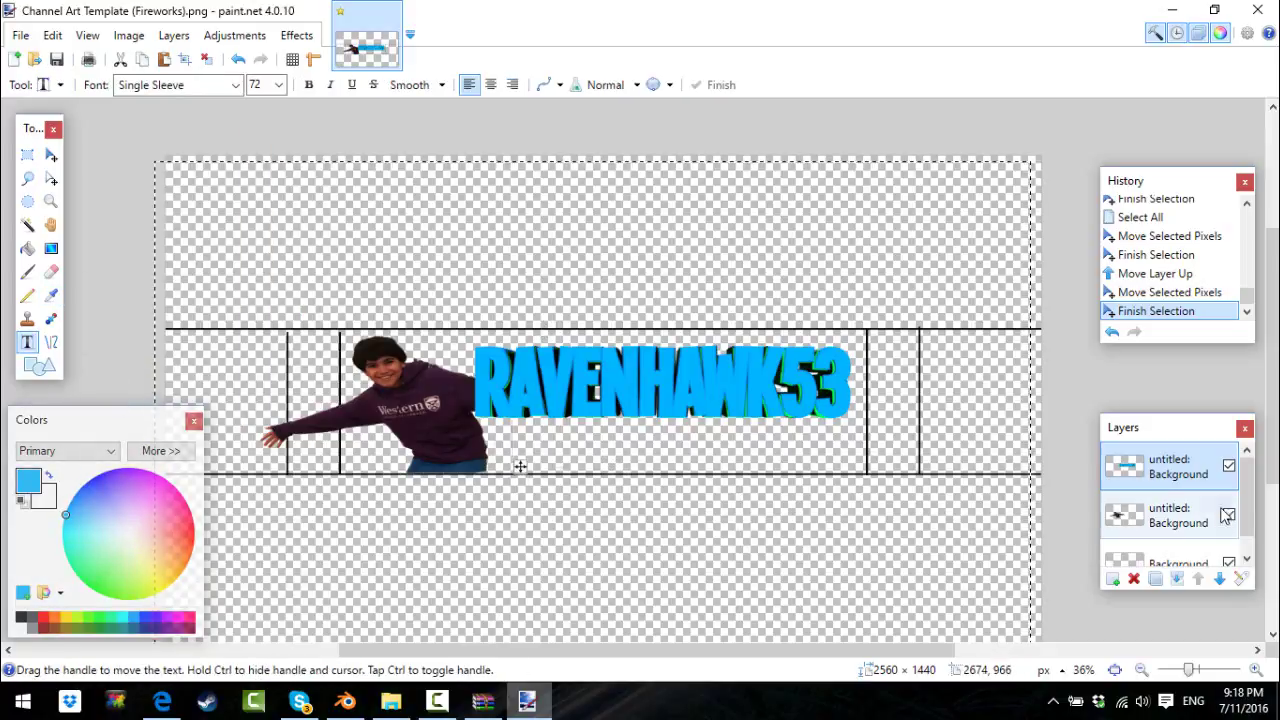
Step: Add a new layer and write "TWITTER: RAVENHAWK53" beneath the blue lettering, closing the gap before the handle
key("ctrl+shift+n")
left_click(519, 426)
type("TMITTER:    RA")
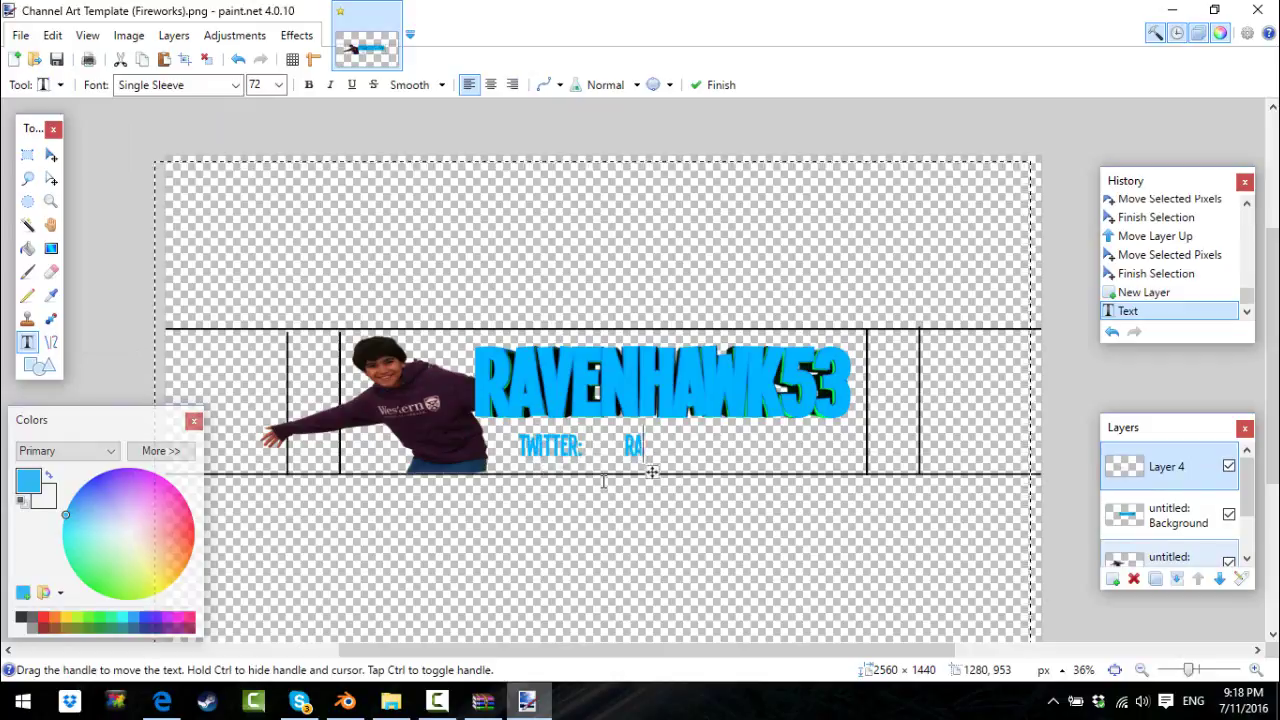
key("BackSpace")
key("BackSpace")
key("BackSpace")
key("BackSpace")
key("BackSpace")
key("BackSpace")
key("BackSpace")
key("BackSpace")
key("BackSpace")
key("BackSpace")
type("RAVENHAWK53")
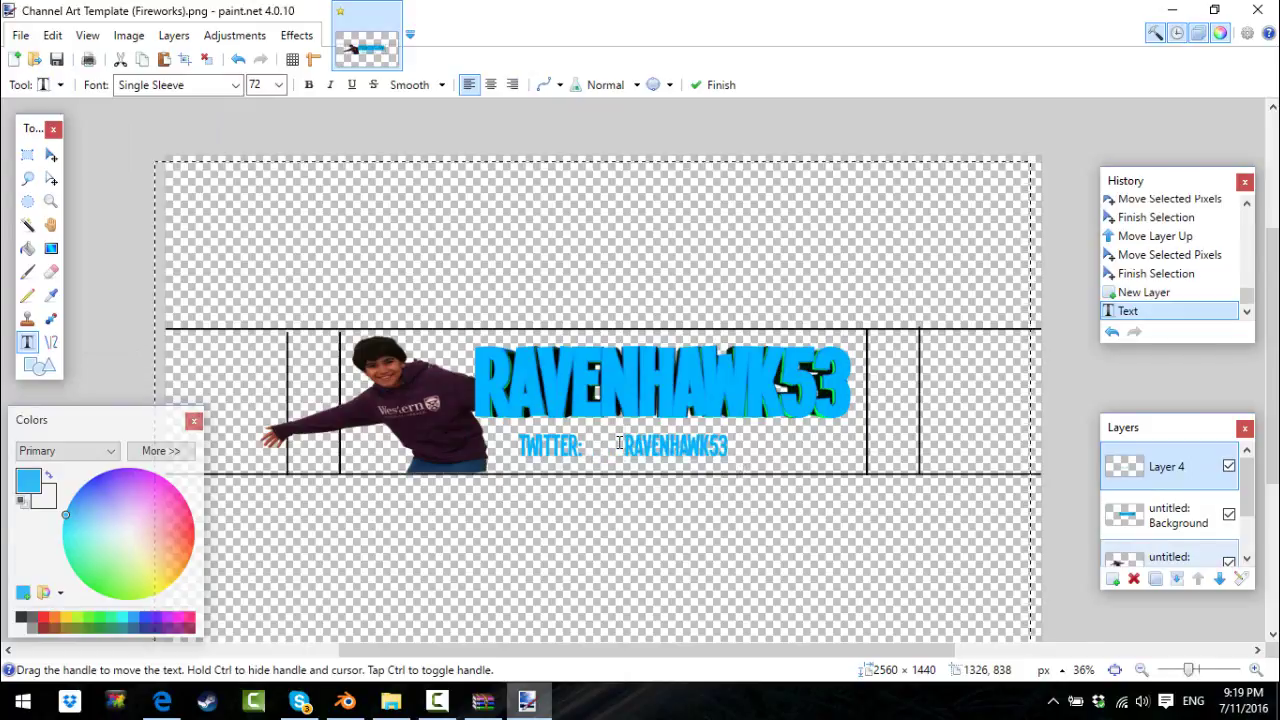
scroll(620, 443, "up", 2, "ctrl")
key("BackSpace")
key("BackSpace")
Step: Add another new layer, set the text font to The Bold Font, and try placing an "@" beside the Twitter handle
left_click(178, 84)
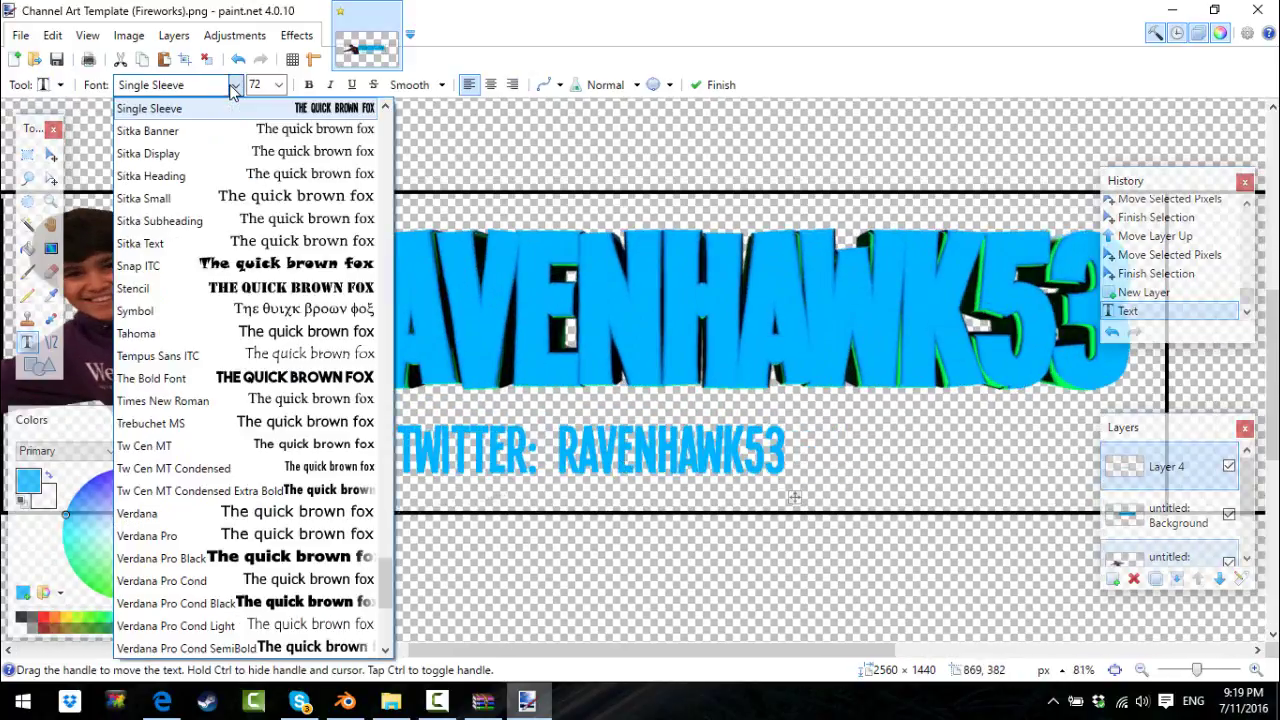
left_click(178, 84)
key("ctrl+shift+n")
left_click(539, 412)
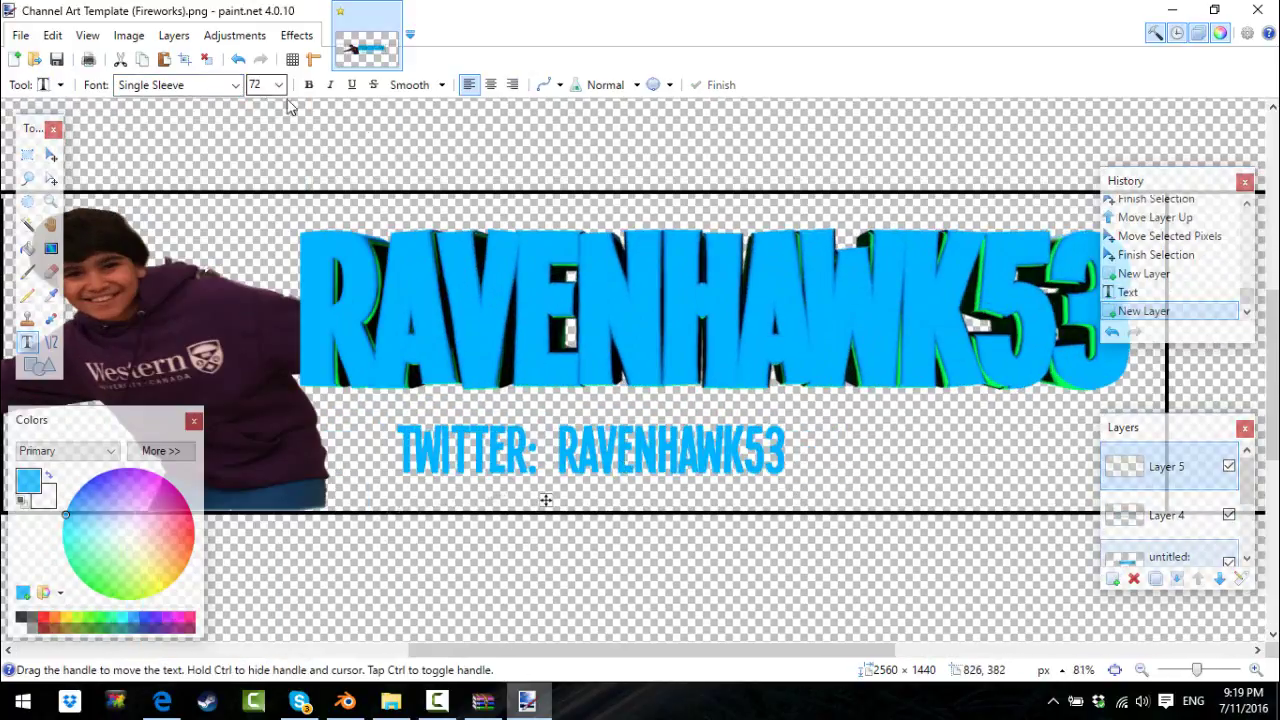
left_click(234, 86)
left_click(180, 378)
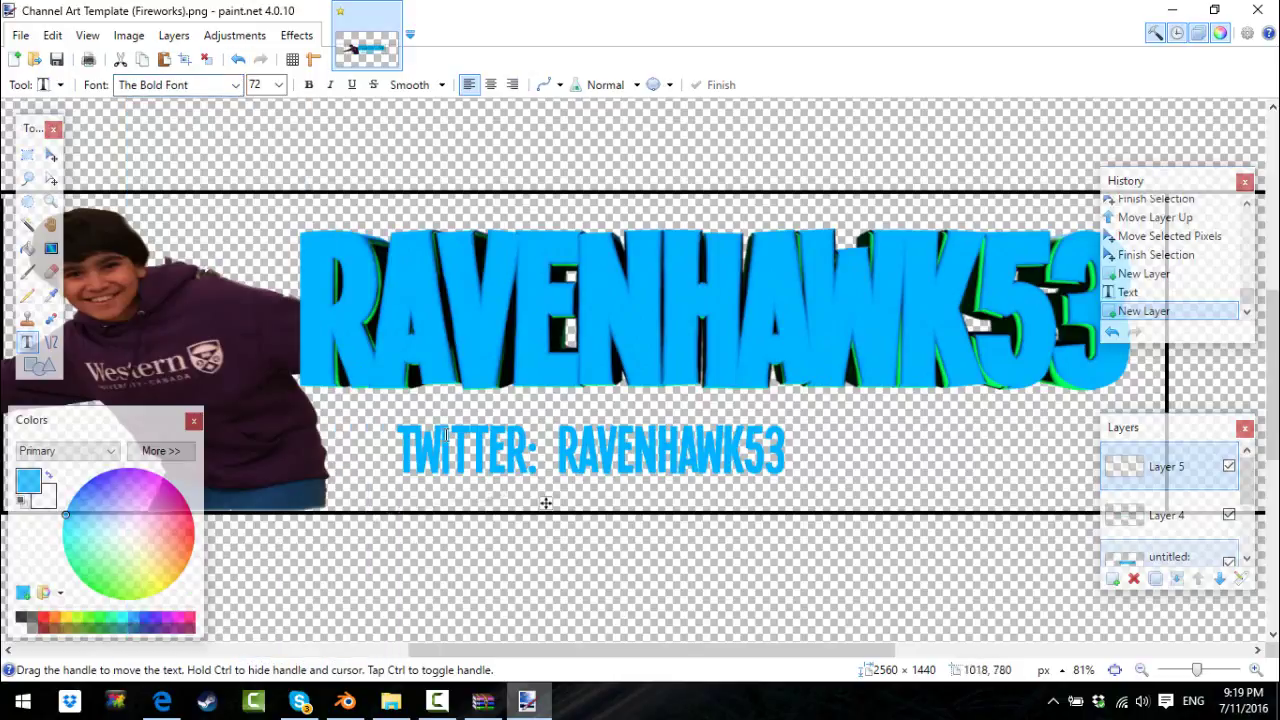
type("@")
left_click_drag(600, 510, 566, 540)
Step: Undo the "@" text, the extra layer and the first Twitter line
key("ctrl+z")
key("ctrl+z")
key("ctrl+z")
key("ctrl+y")
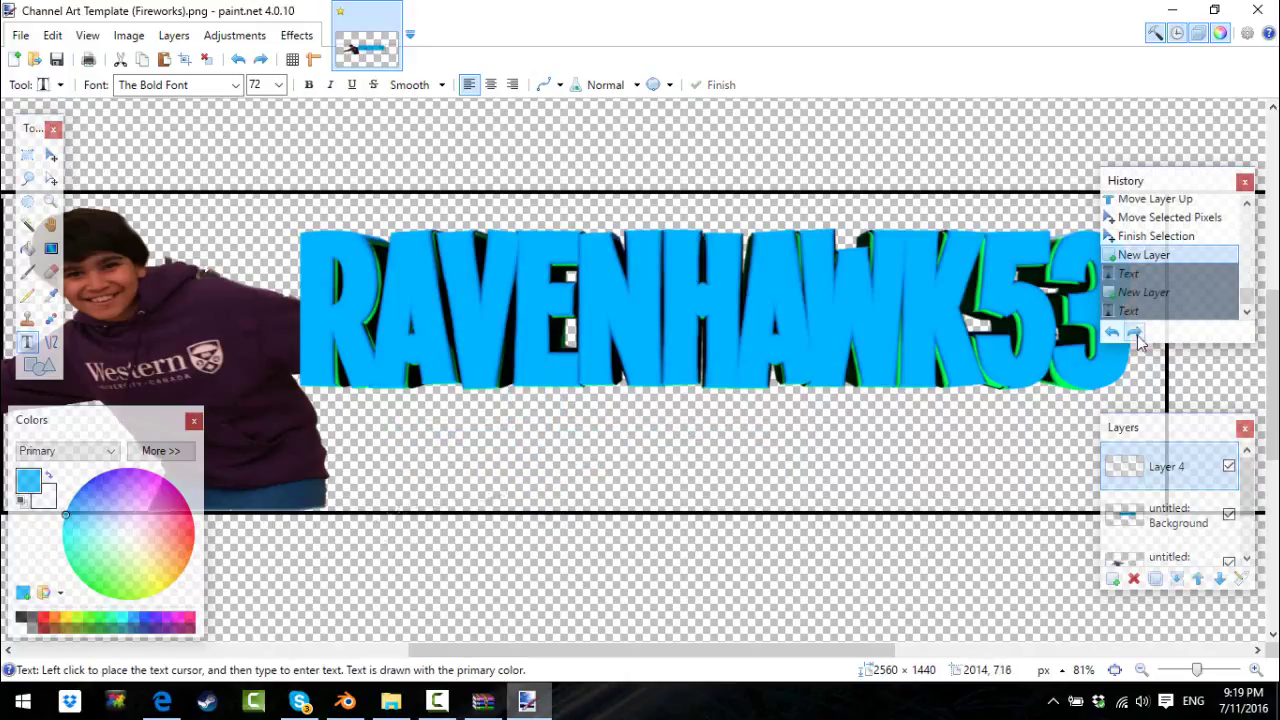
left_click(620, 457)
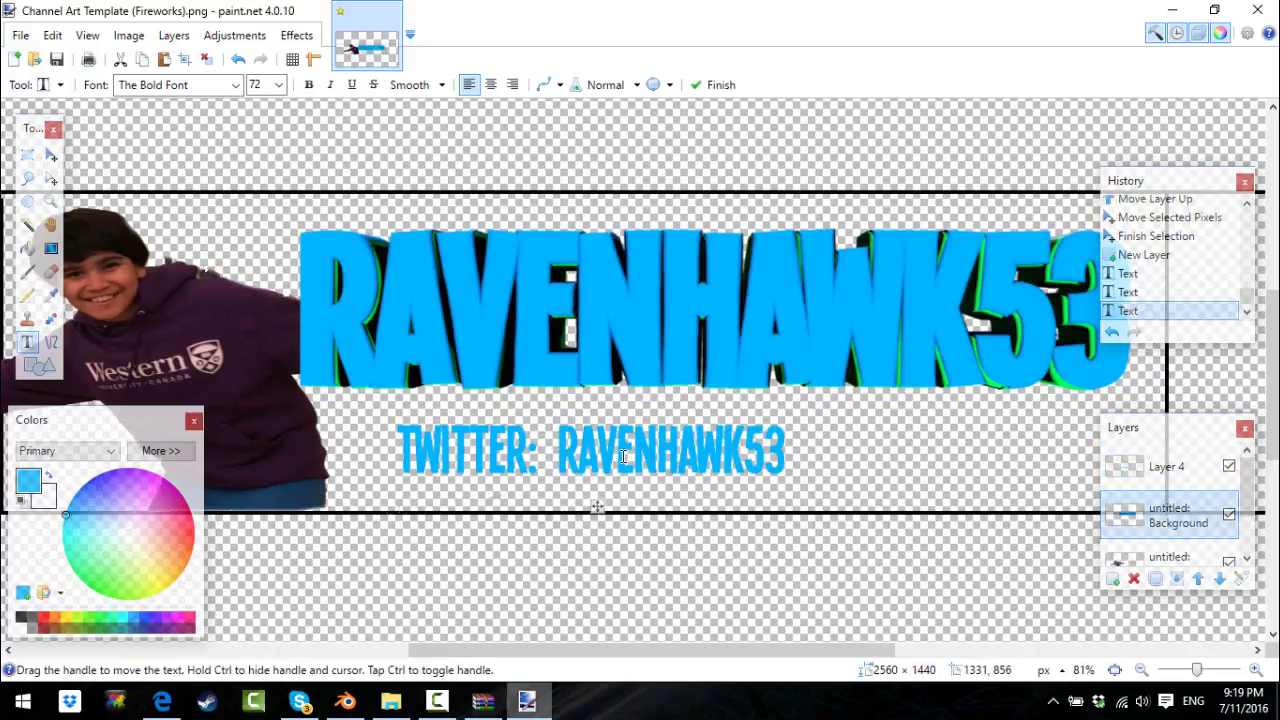
key("ctrl+z")
key("ctrl+z")
key("ctrl+z")
left_click(424, 402)
type("TWI")
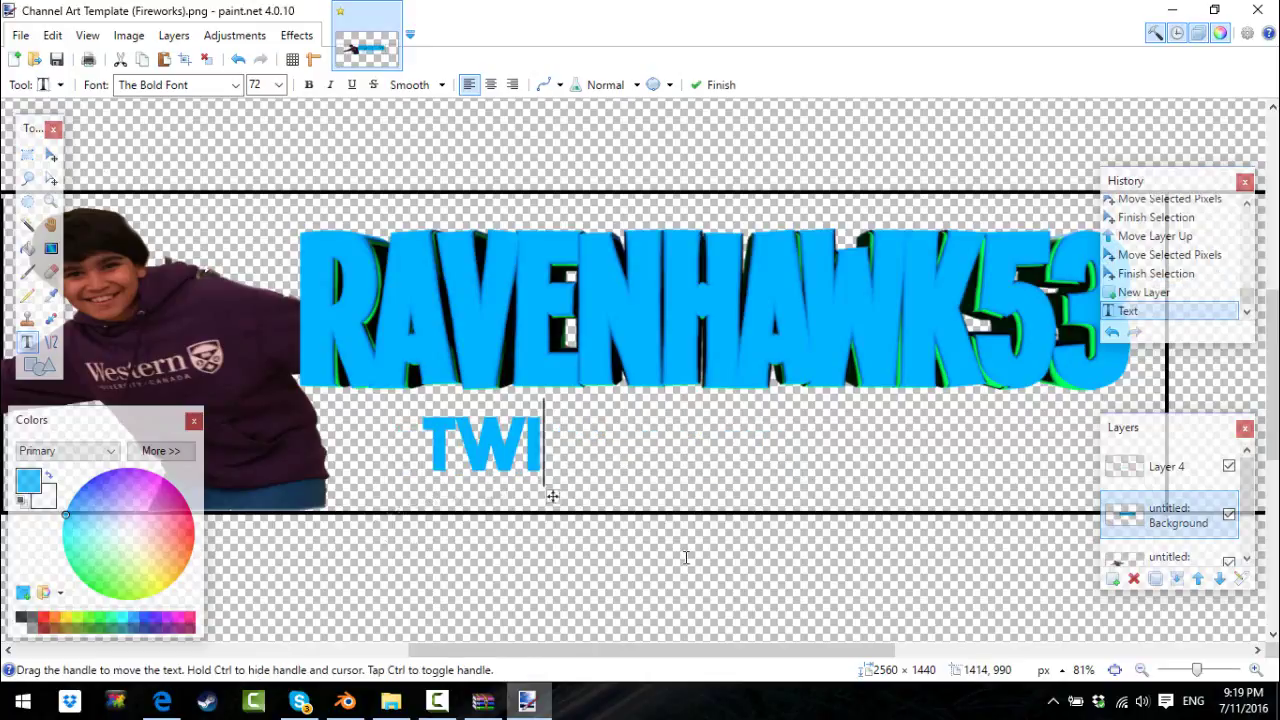
type("TTER: @RAVENAHWK")
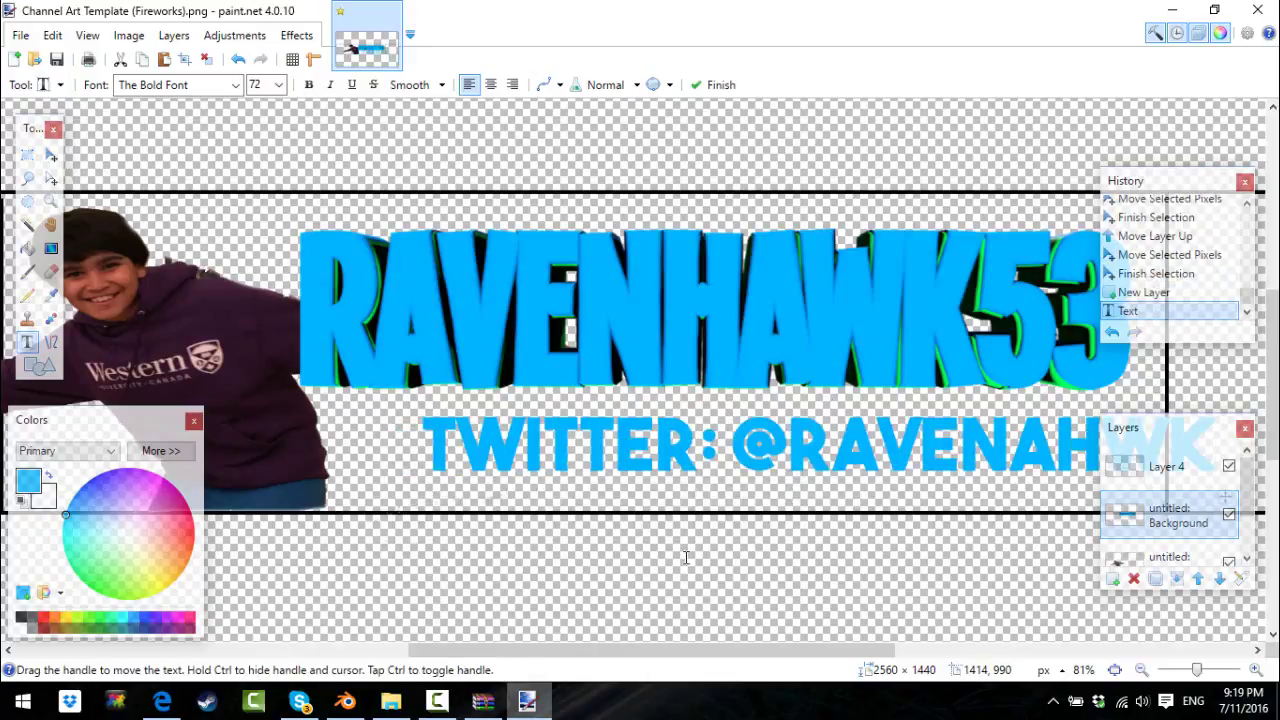
key("BackSpace")
key("BackSpace")
key("BackSpace")
key("BackSpace")
type("HAWK53")
scroll(845, 499, "down", 2, "ctrl")
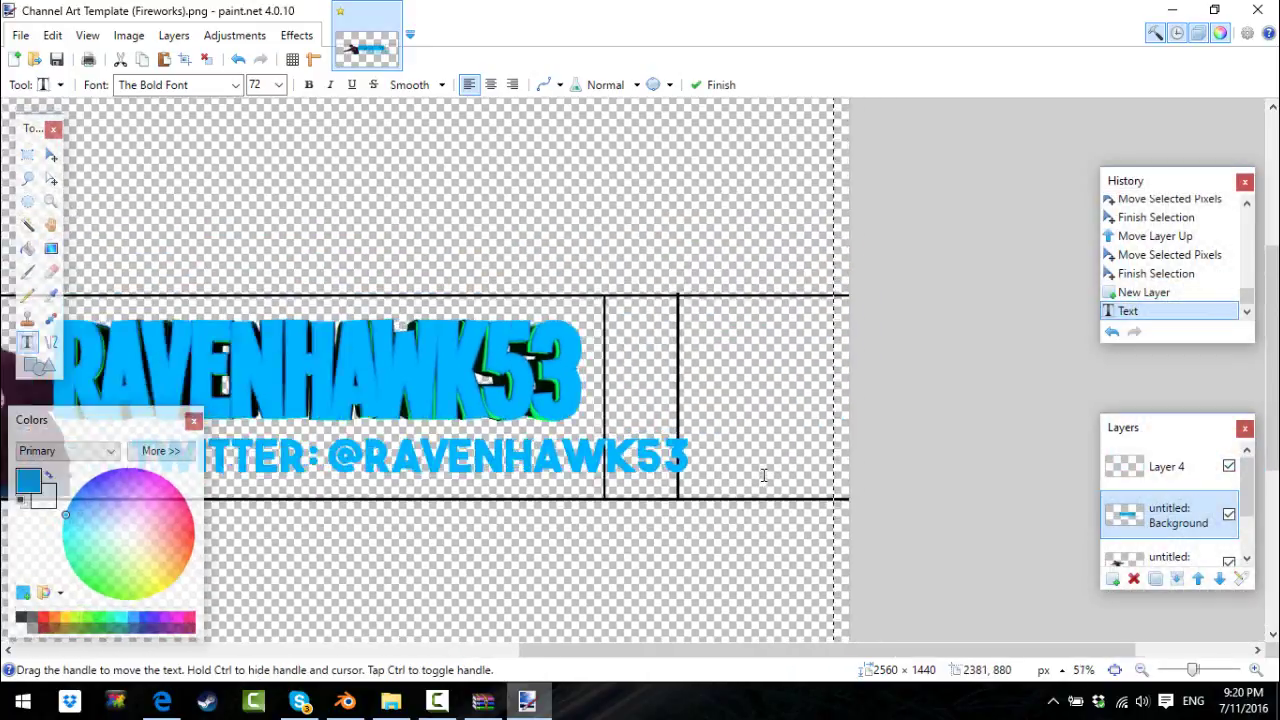
left_click_drag(983, 499, 918, 511)
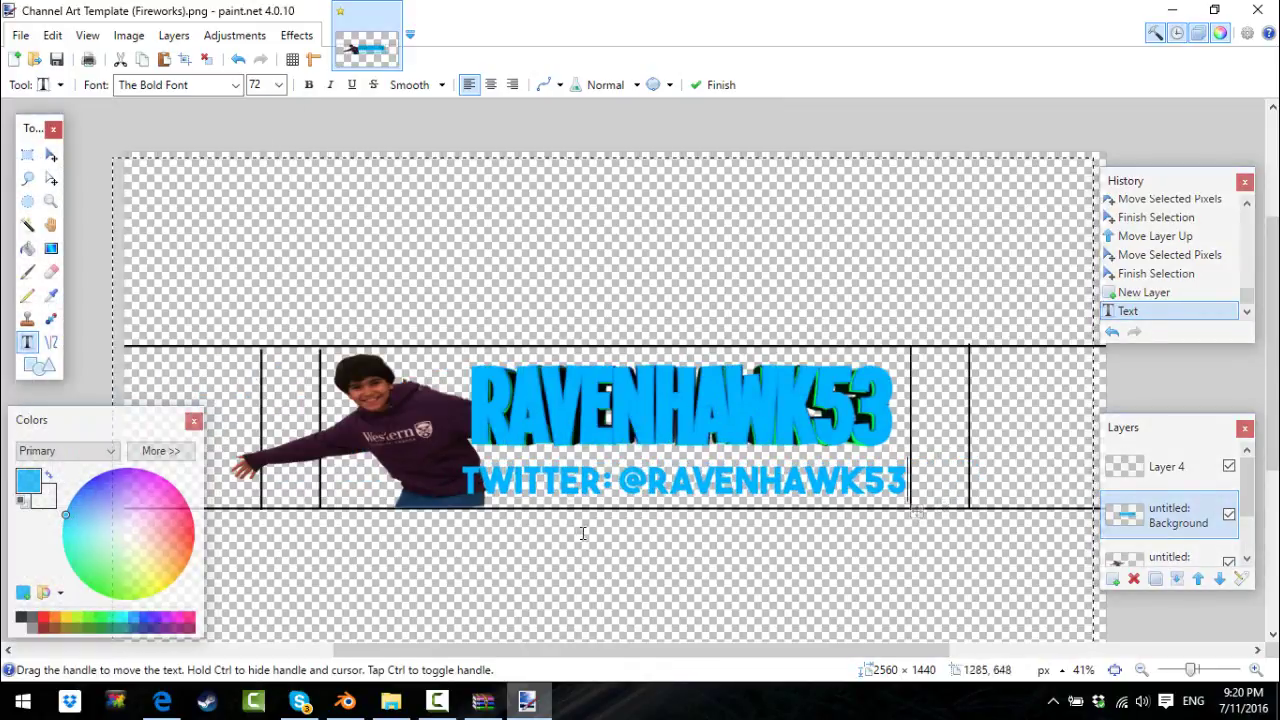
Step: Apply a black drop shadow with a widening radius of 10 to the lettering layer
left_click(1170, 468)
left_click(1175, 515)
left_click(296, 35)
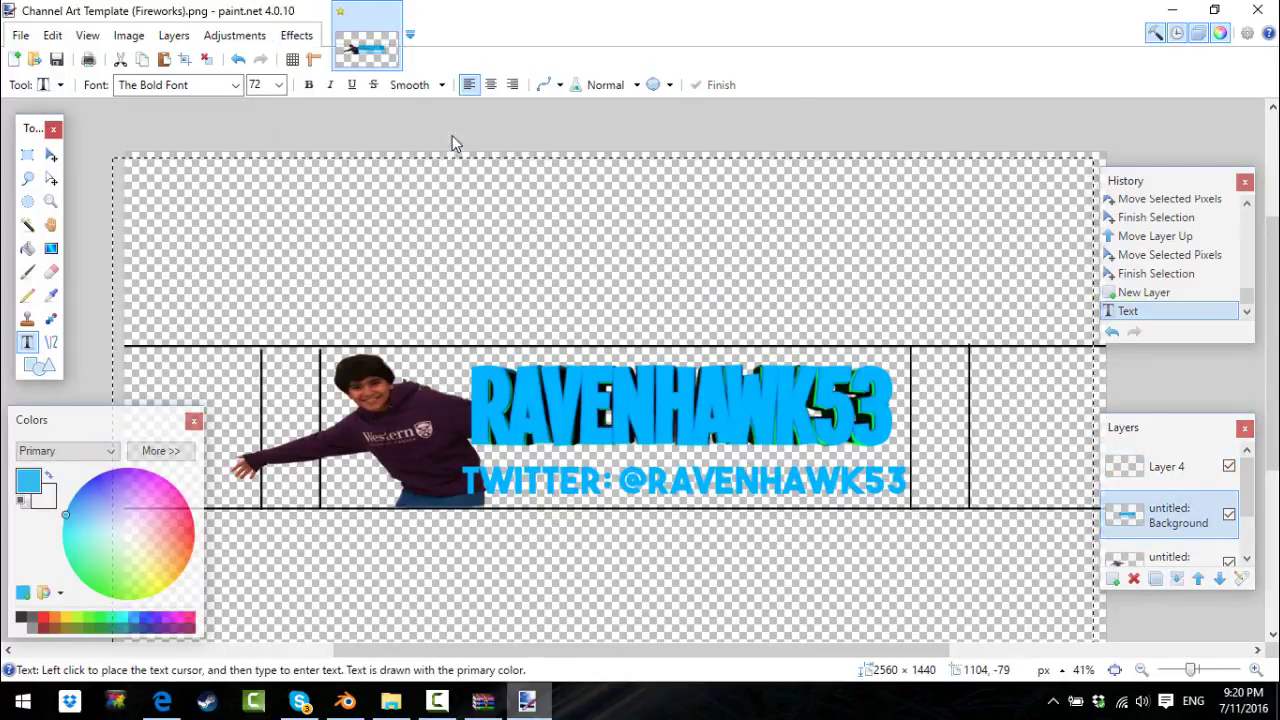
left_click(452, 135)
left_click_drag(689, 401, 687, 478)
left_click_drag(538, 261, 583, 261)
left_click(669, 551)
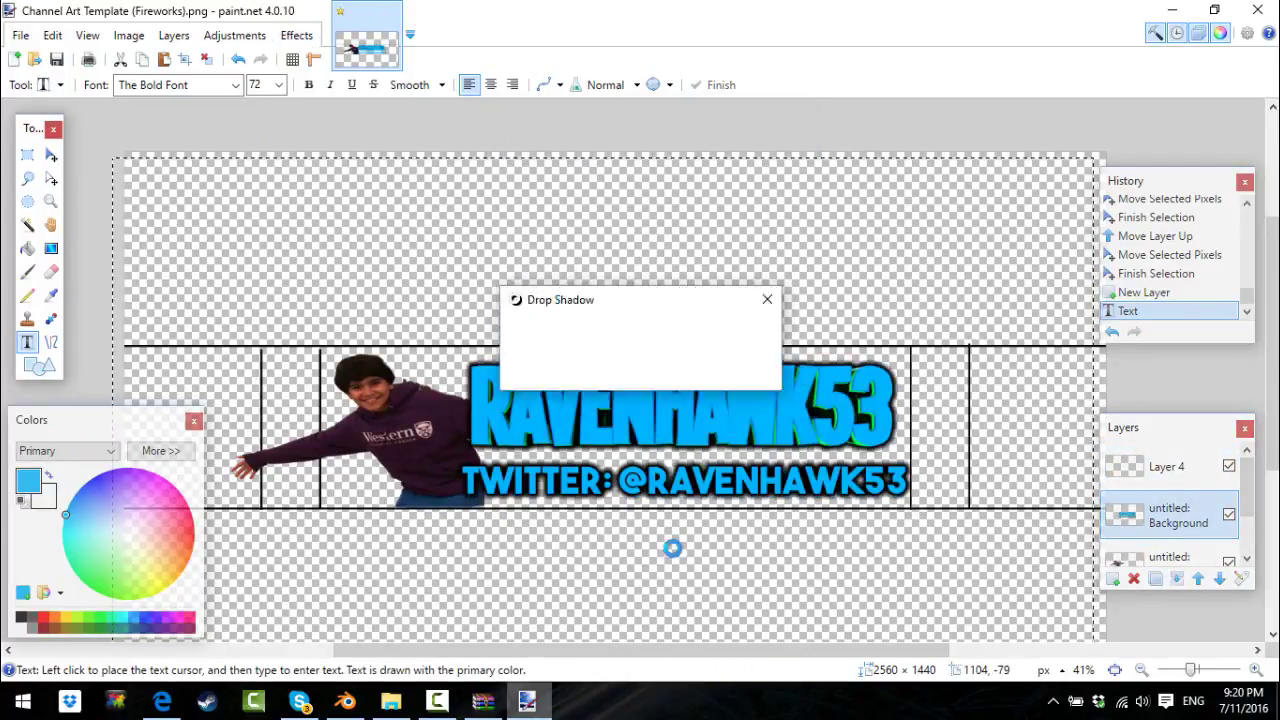
Step: Apply a blue drop shadow to the photo cut-out layer as a glow around the figure
left_click(1180, 552)
left_click(296, 35)
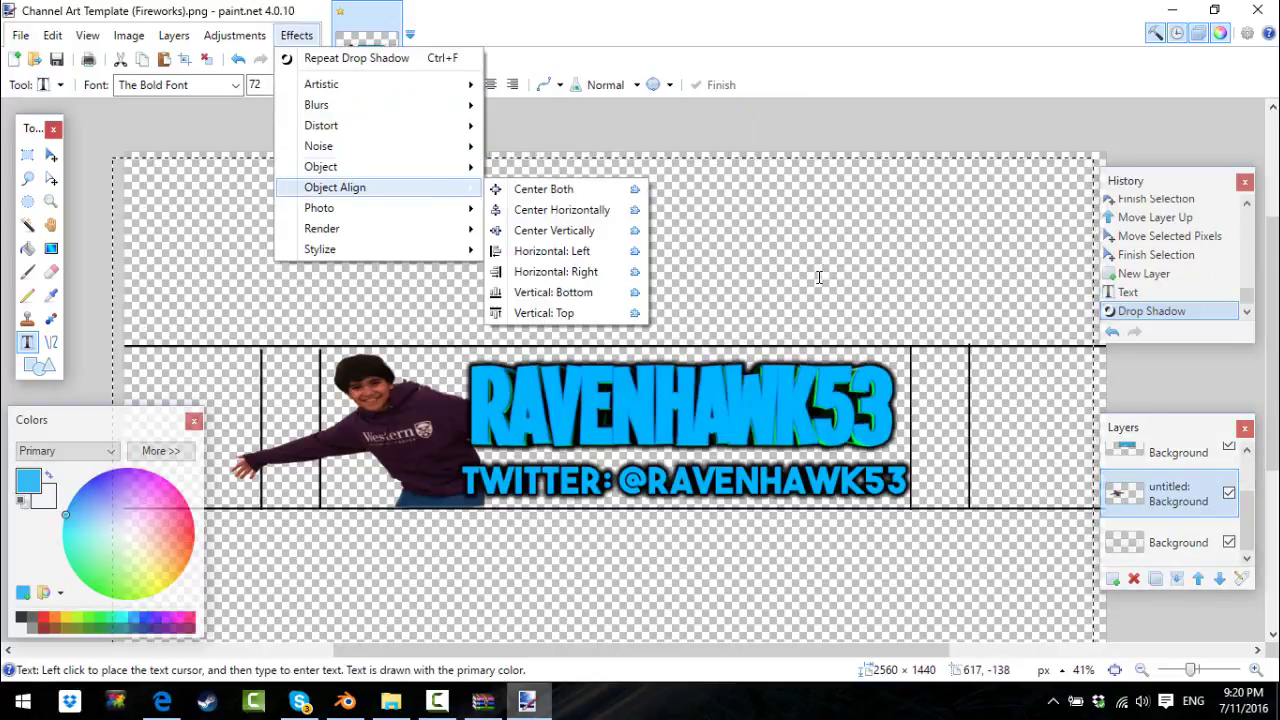
left_click(510, 173)
left_click(557, 440)
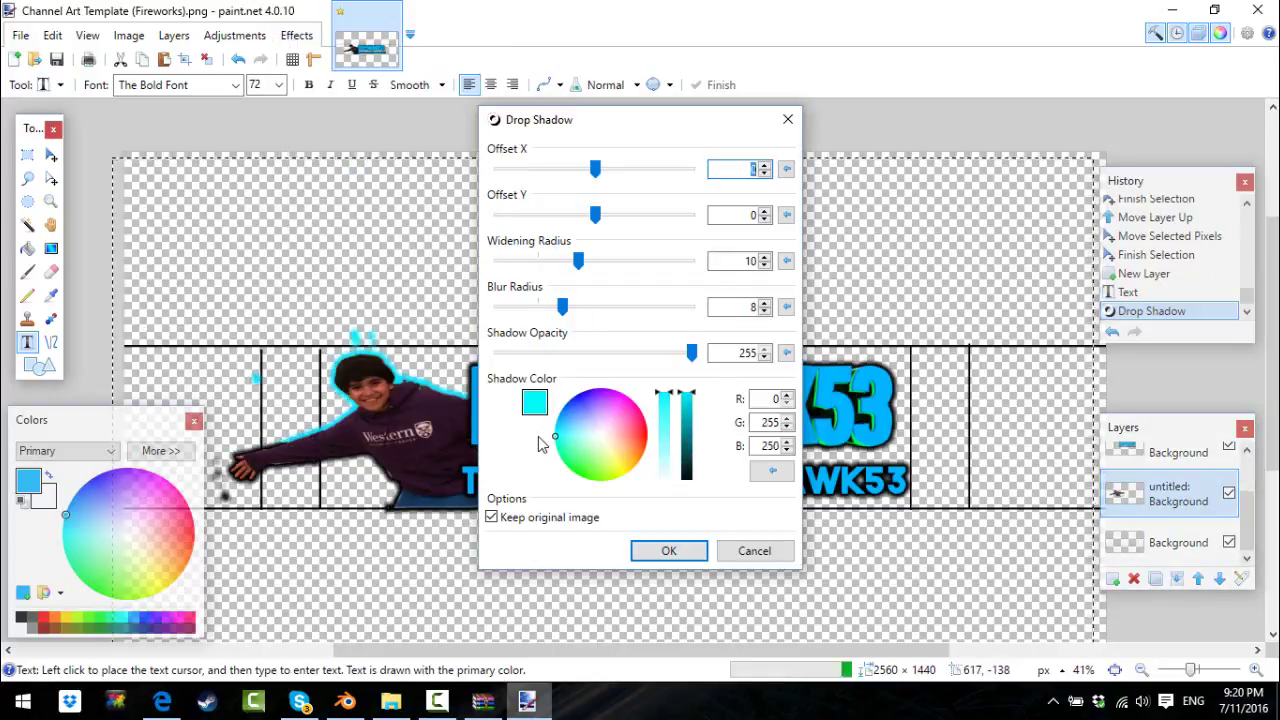
left_click_drag(557, 440, 563, 407)
left_click(662, 551)
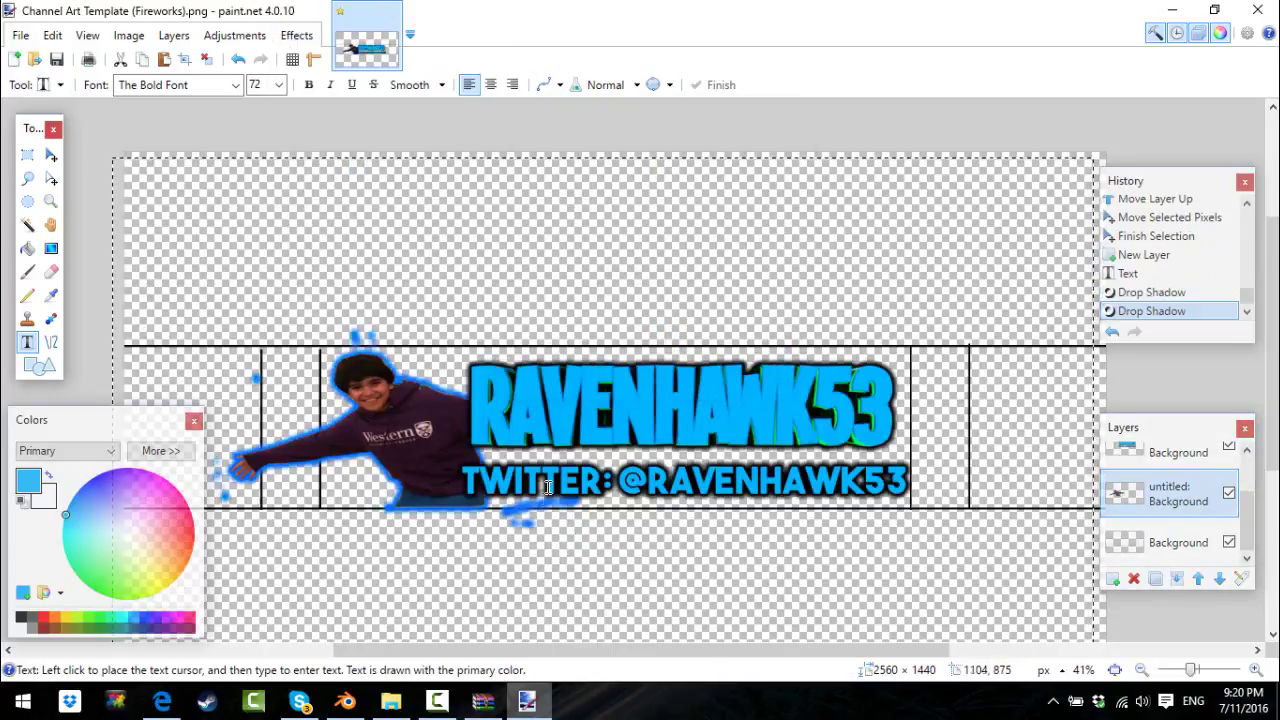
Step: Erase the stray blue specks around the cut-out figure with a 65-wide eraser
scroll(563, 465, "down", 3)
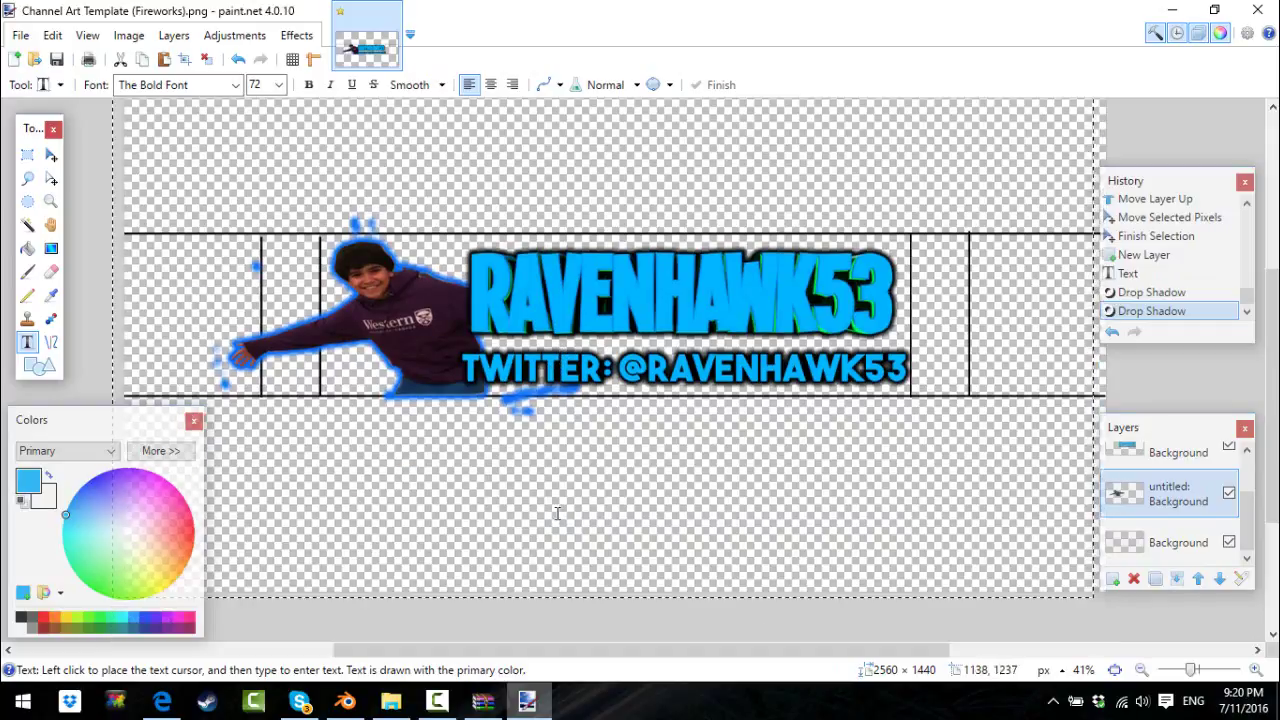
left_click(51, 271)
left_click(203, 84)
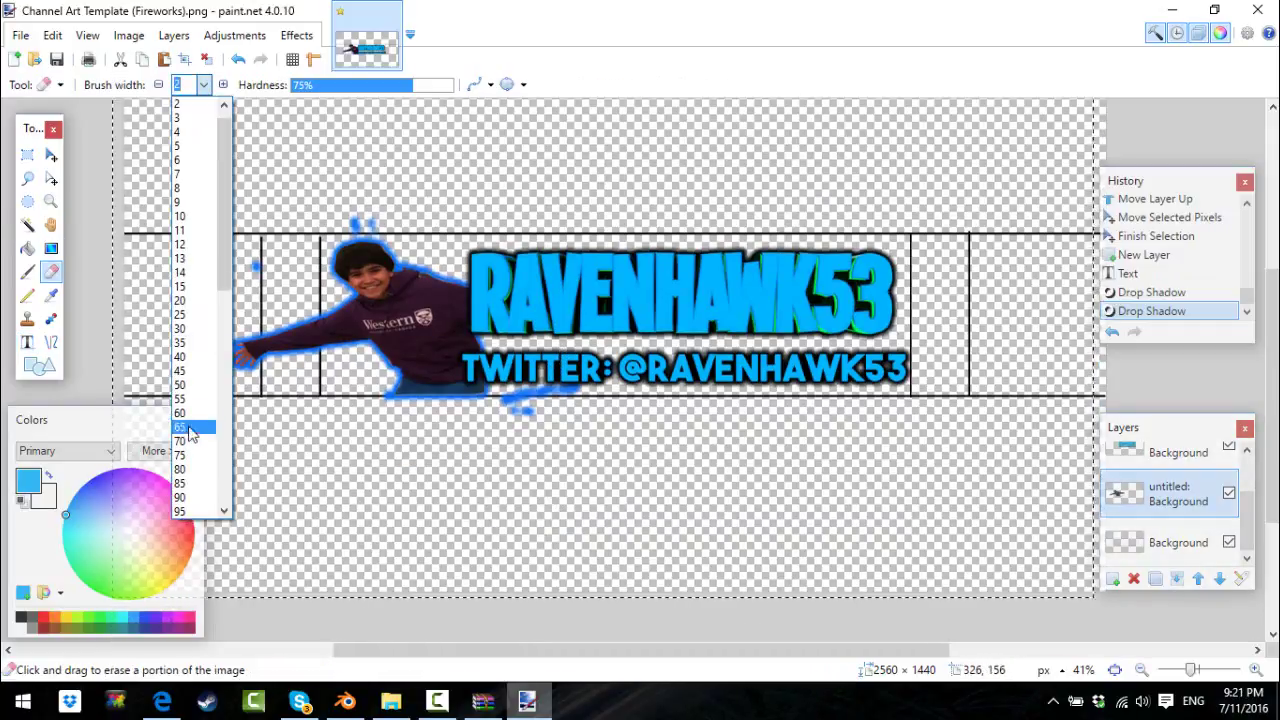
left_click(185, 271)
left_click_drag(575, 393, 520, 408)
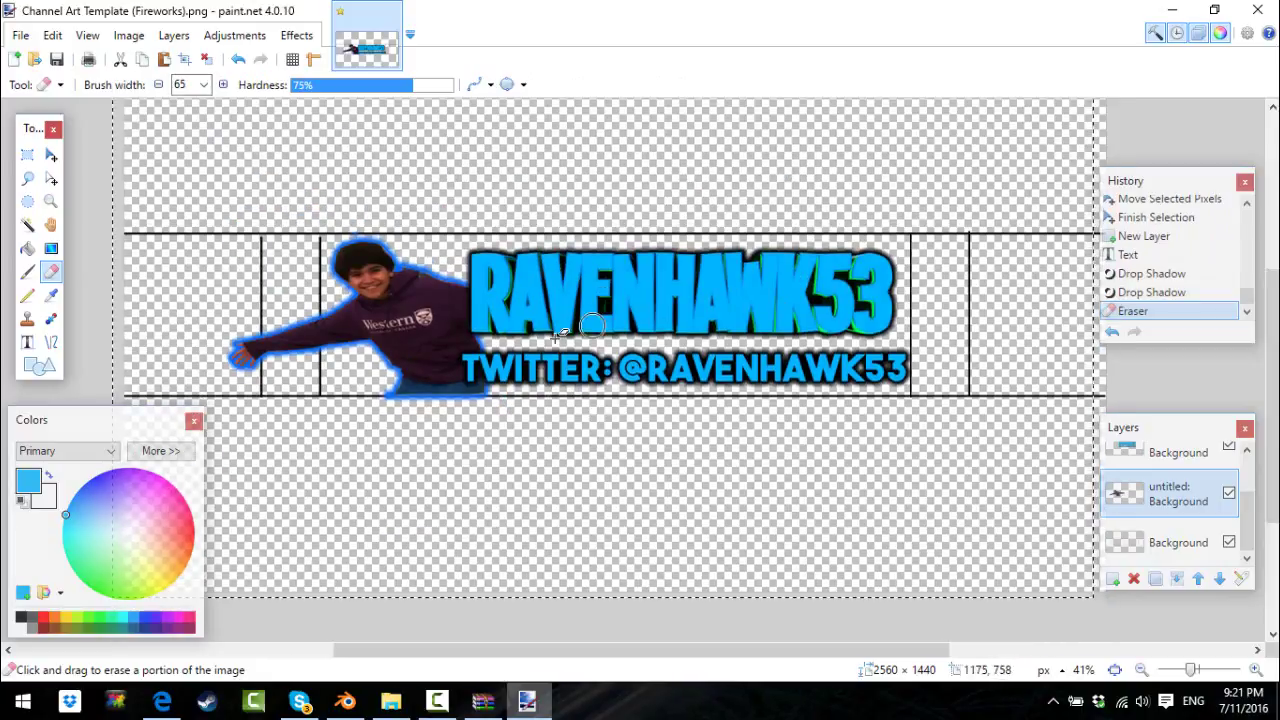
Step: Switch to the Edge browser and search Google Images for "red gradient background" in a new tab
key("alt+Tab")
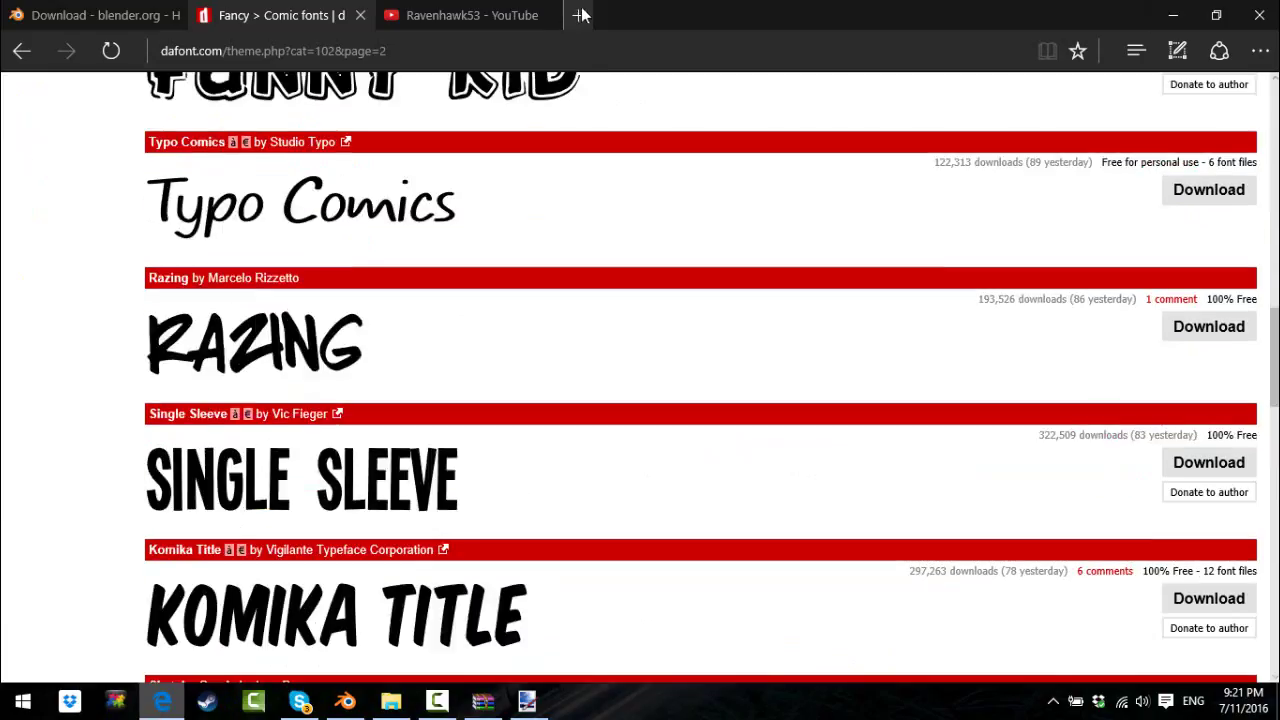
key("ctrl+t")
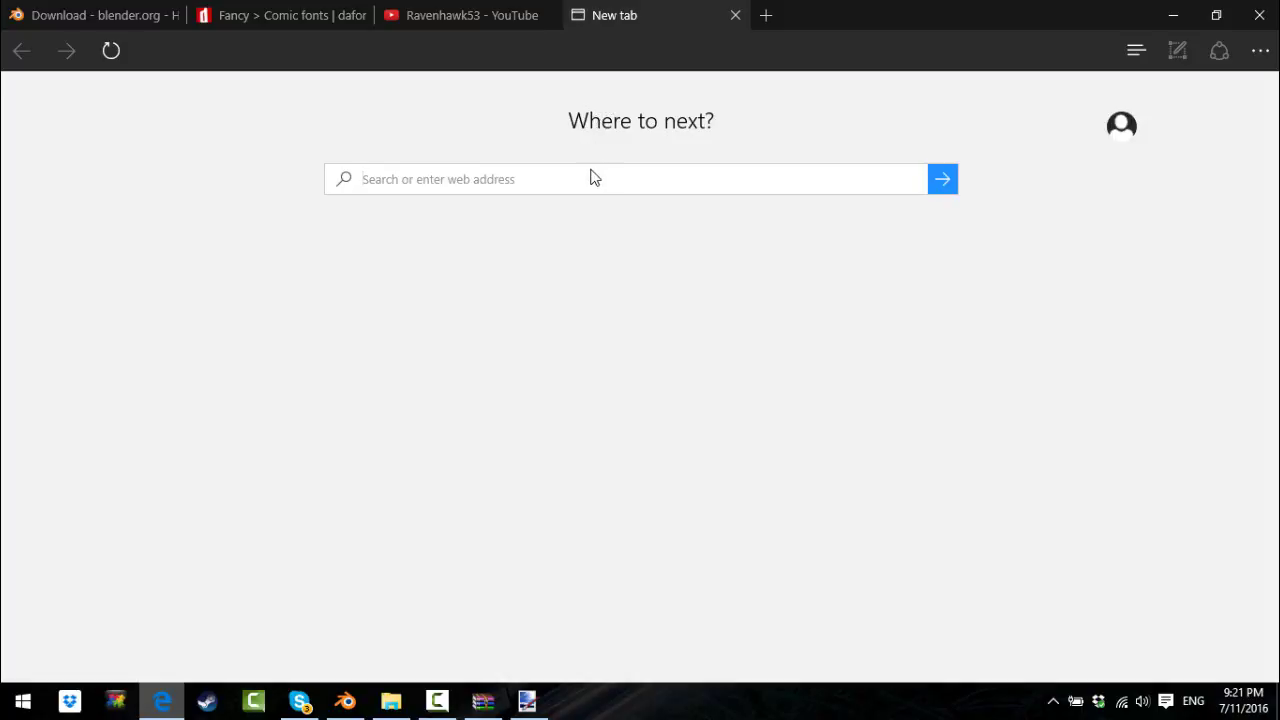
type("Red")
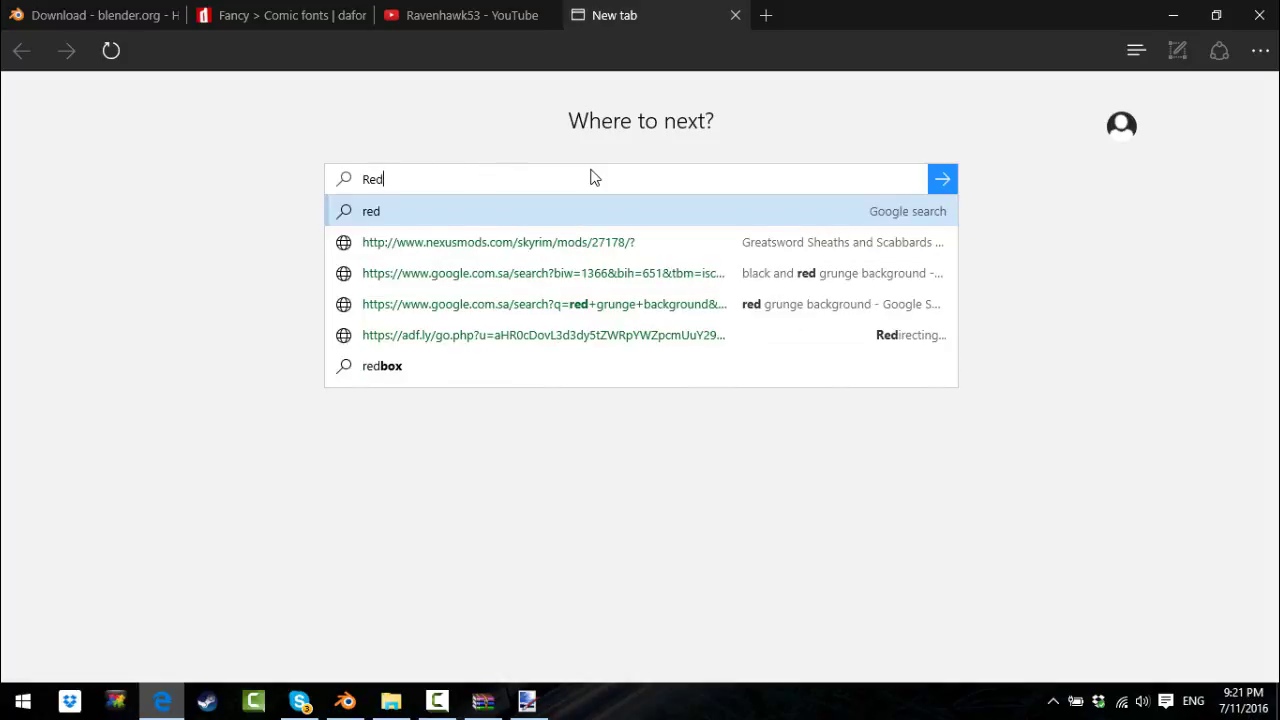
type(" grun")
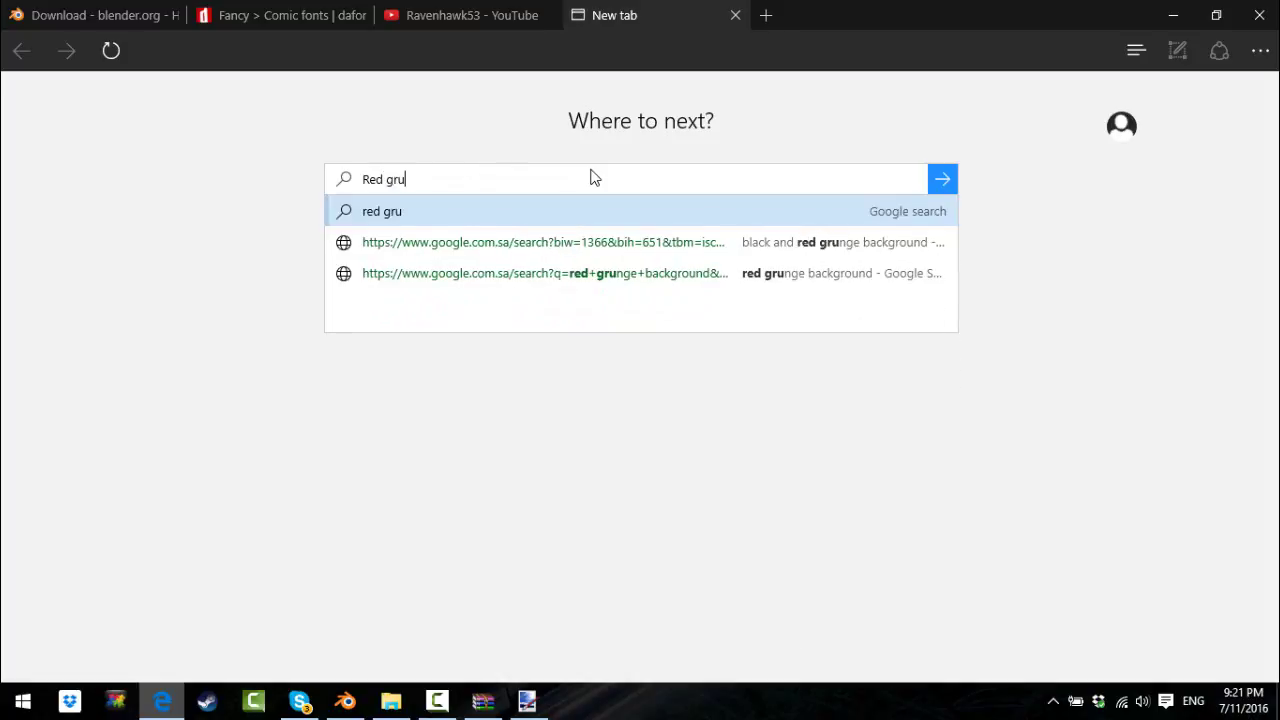
key("BackSpace")
key("BackSpace")
key("BackSpace")
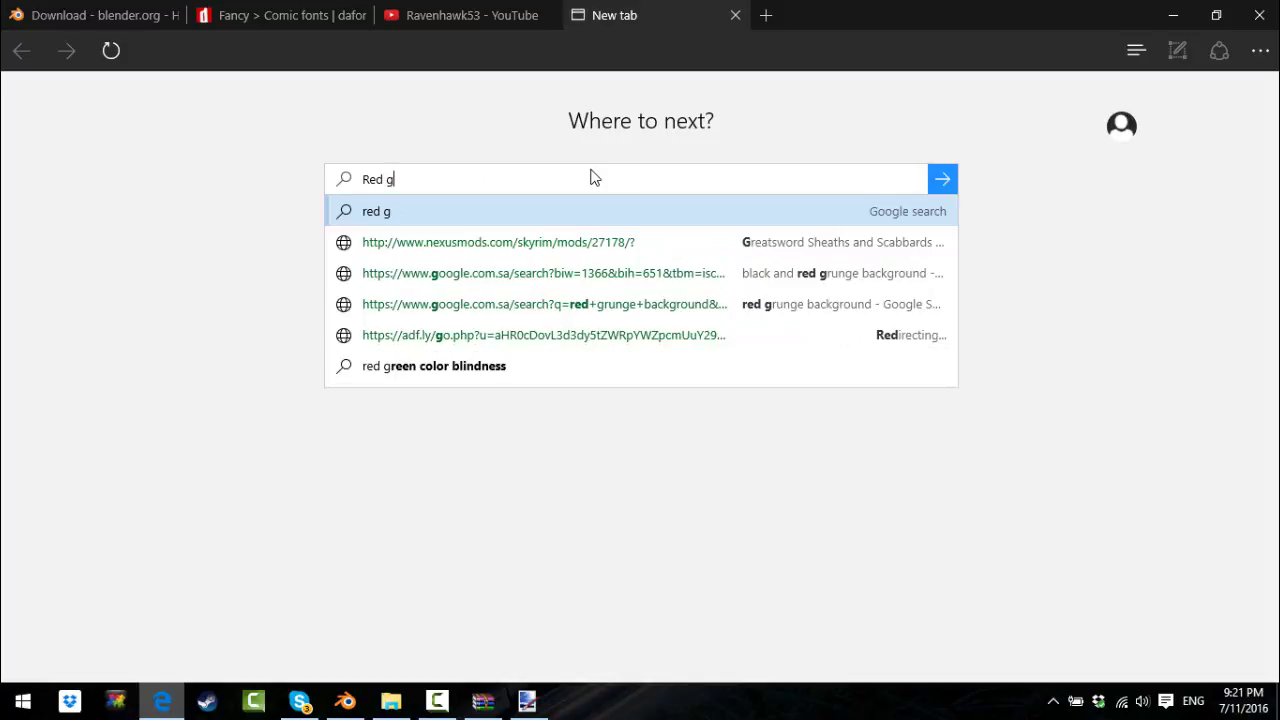
type("radient")
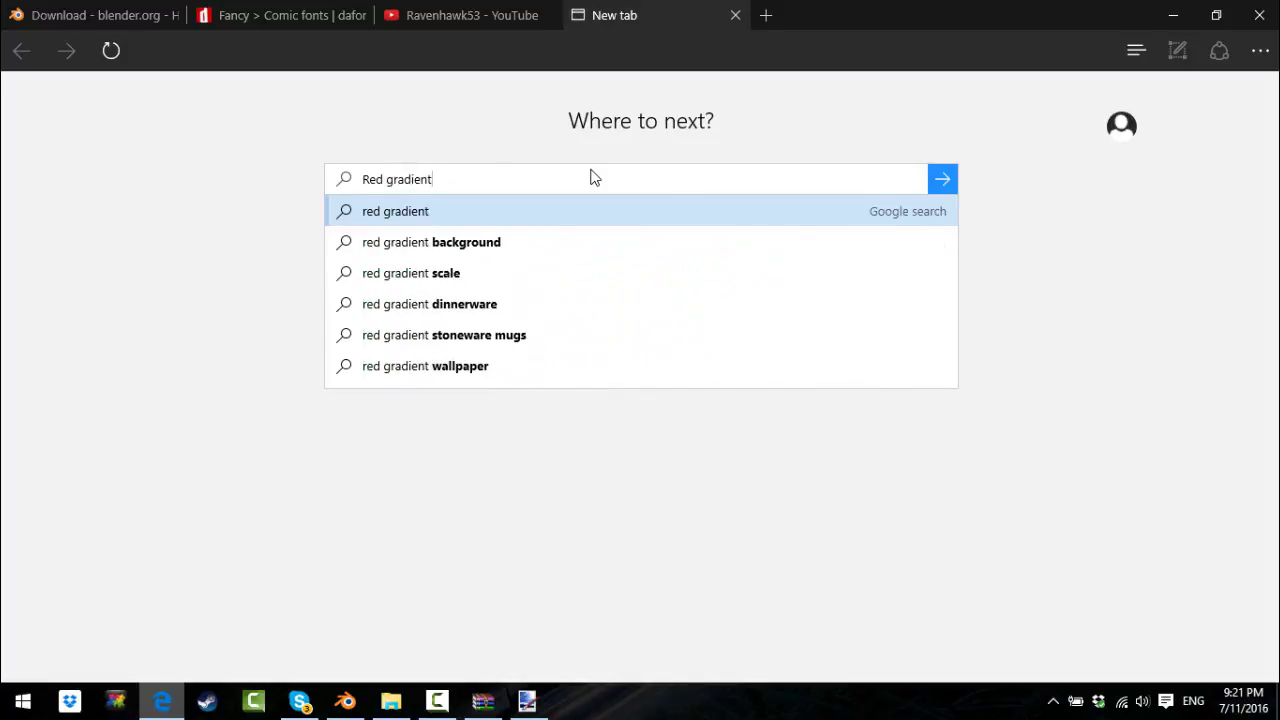
key("Down")
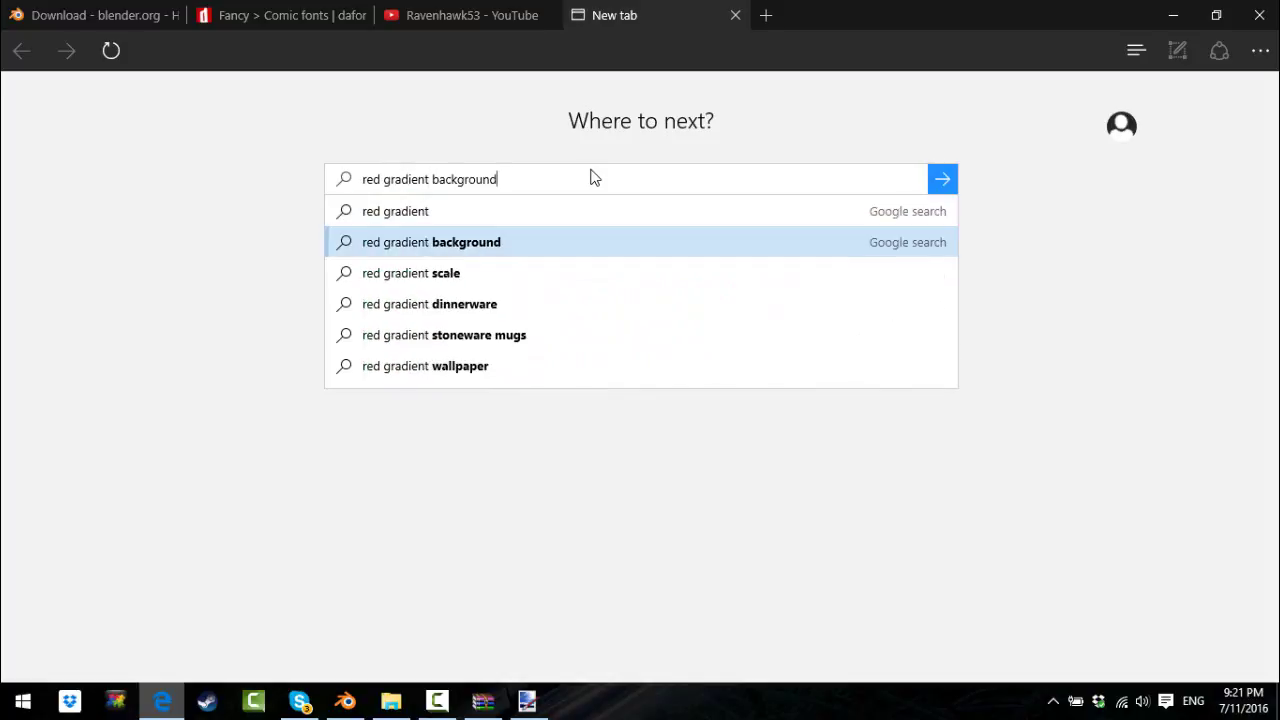
key("Return")
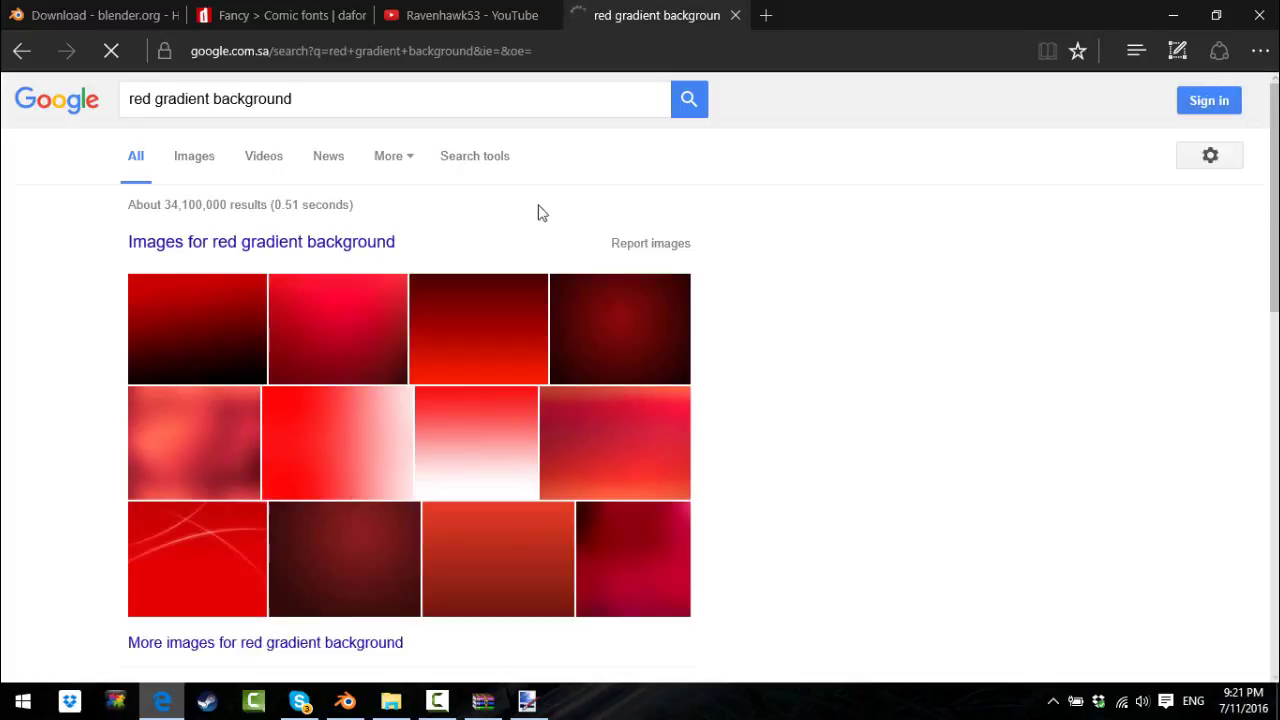
left_click(198, 162)
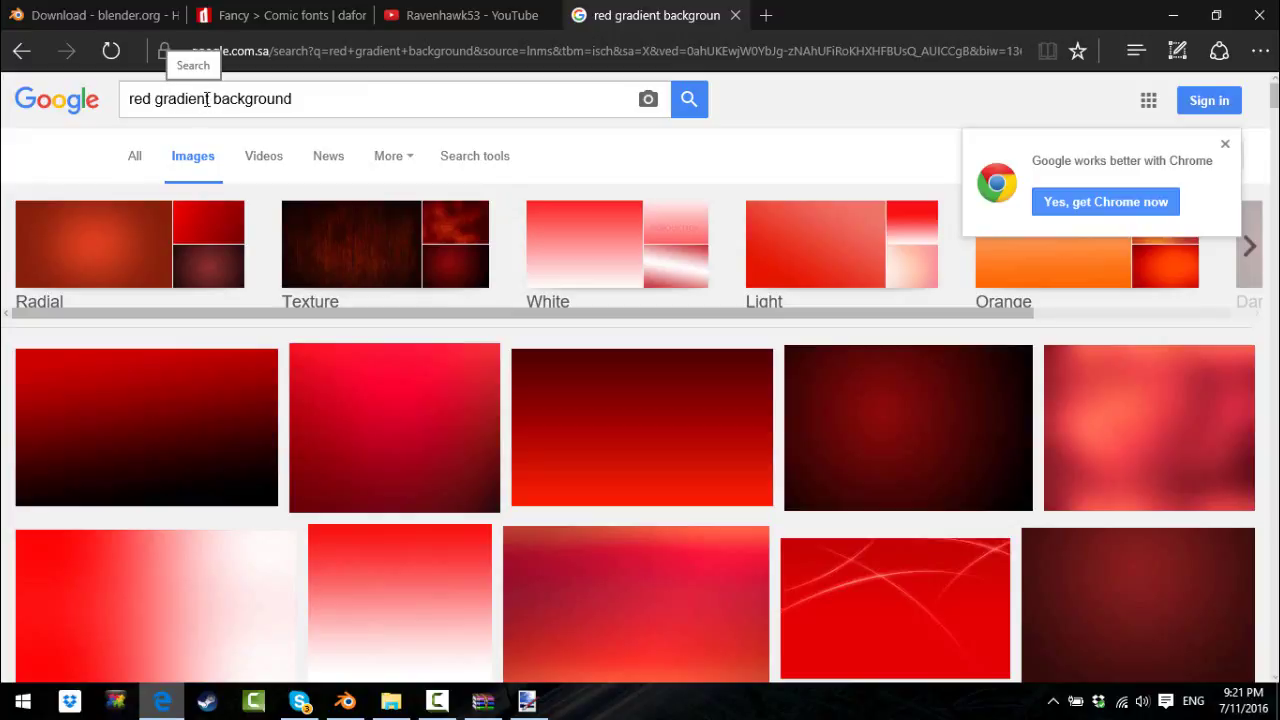
Step: Search images for "red grunge background" and copy the 950 × 504 red picture with dark edges from vintagechurchresources.com
left_click_drag(207, 99, 176, 102)
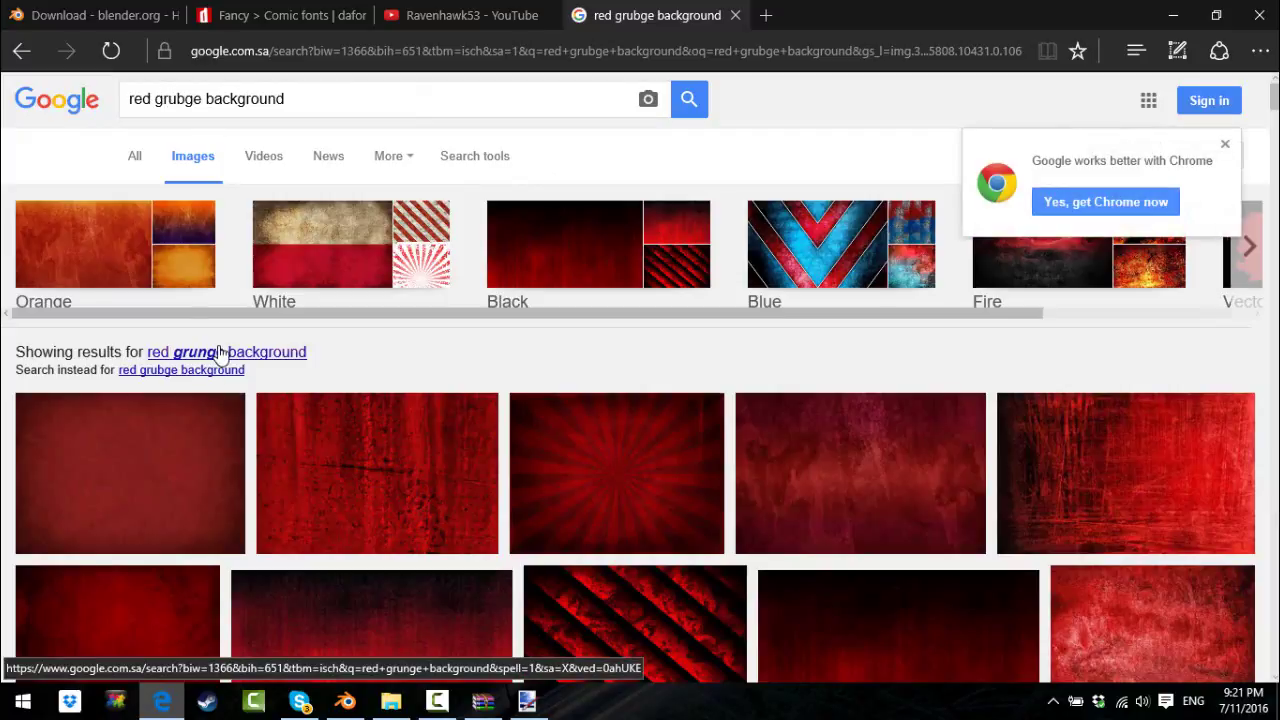
left_click(215, 360)
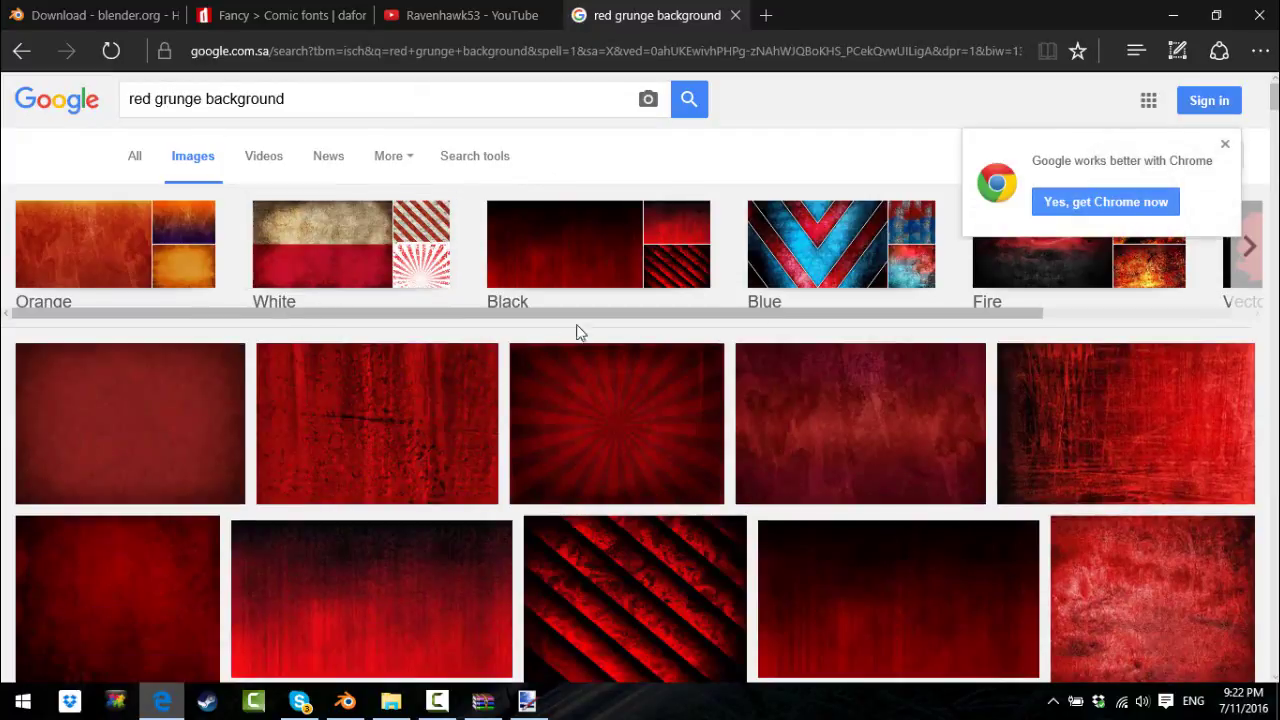
scroll(1022, 416, "down", 1)
scroll(1022, 416, "down", 5)
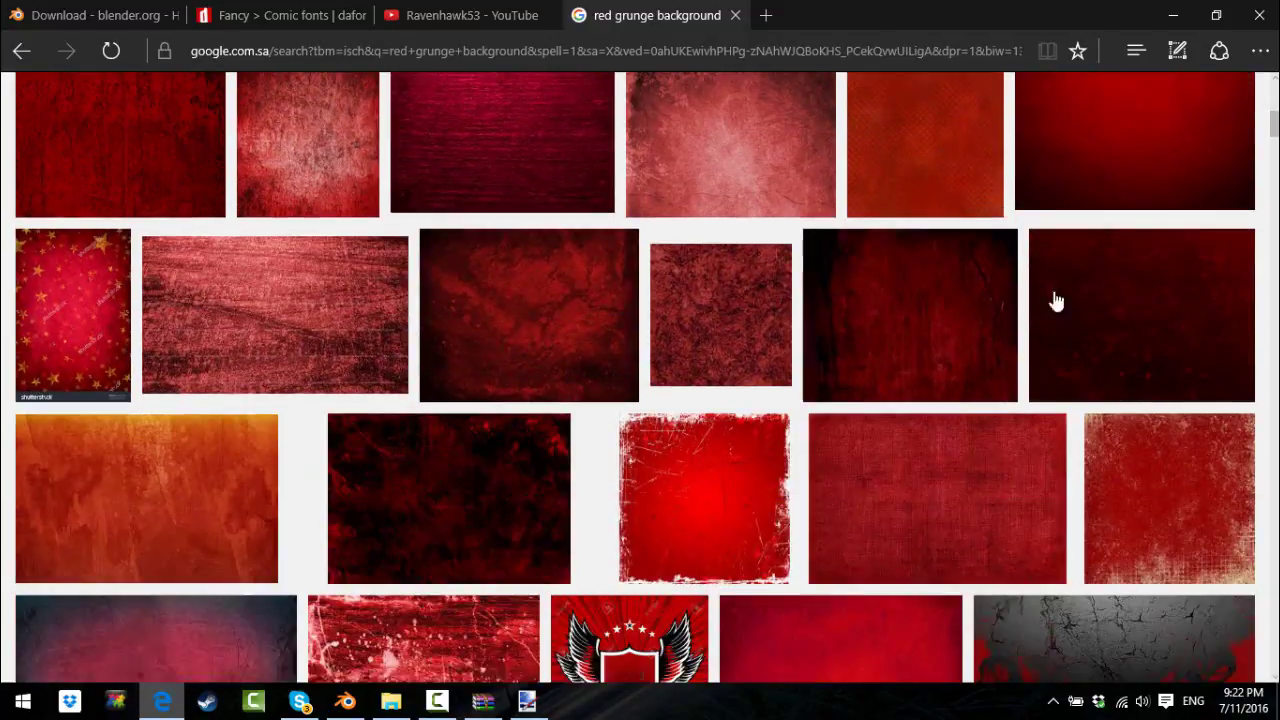
left_click(1110, 177)
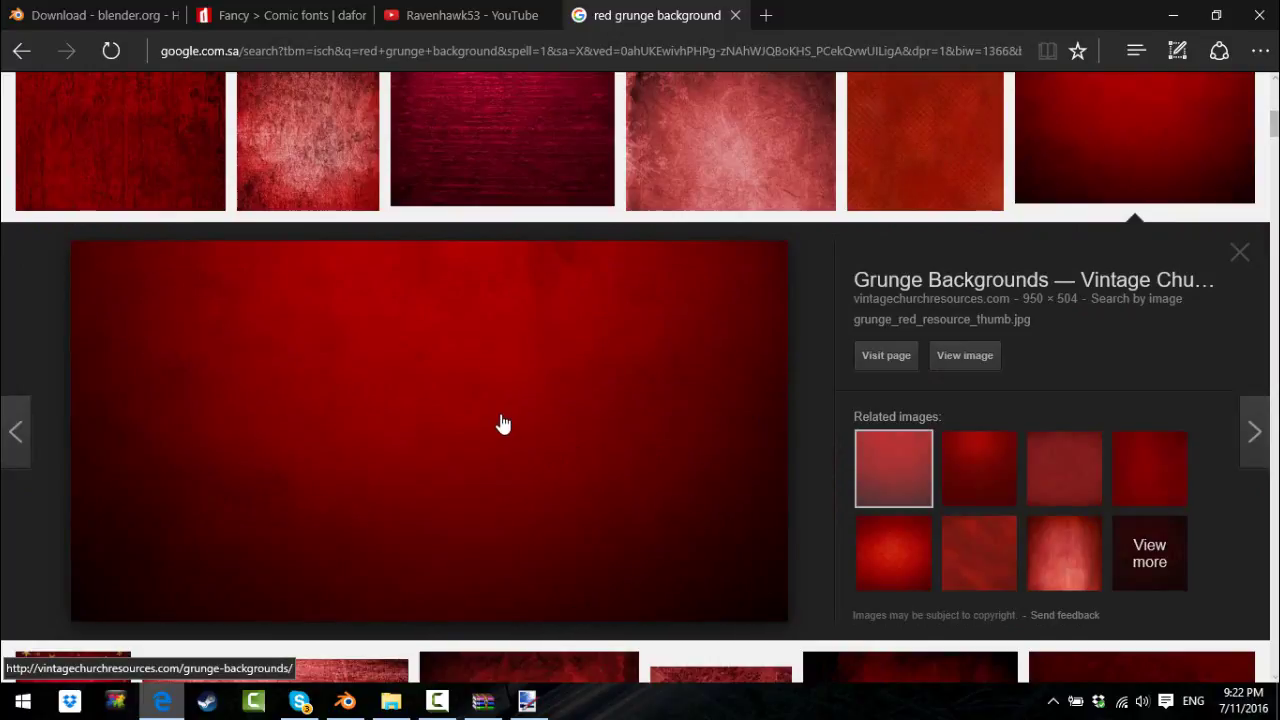
right_click(500, 424)
left_click(561, 352)
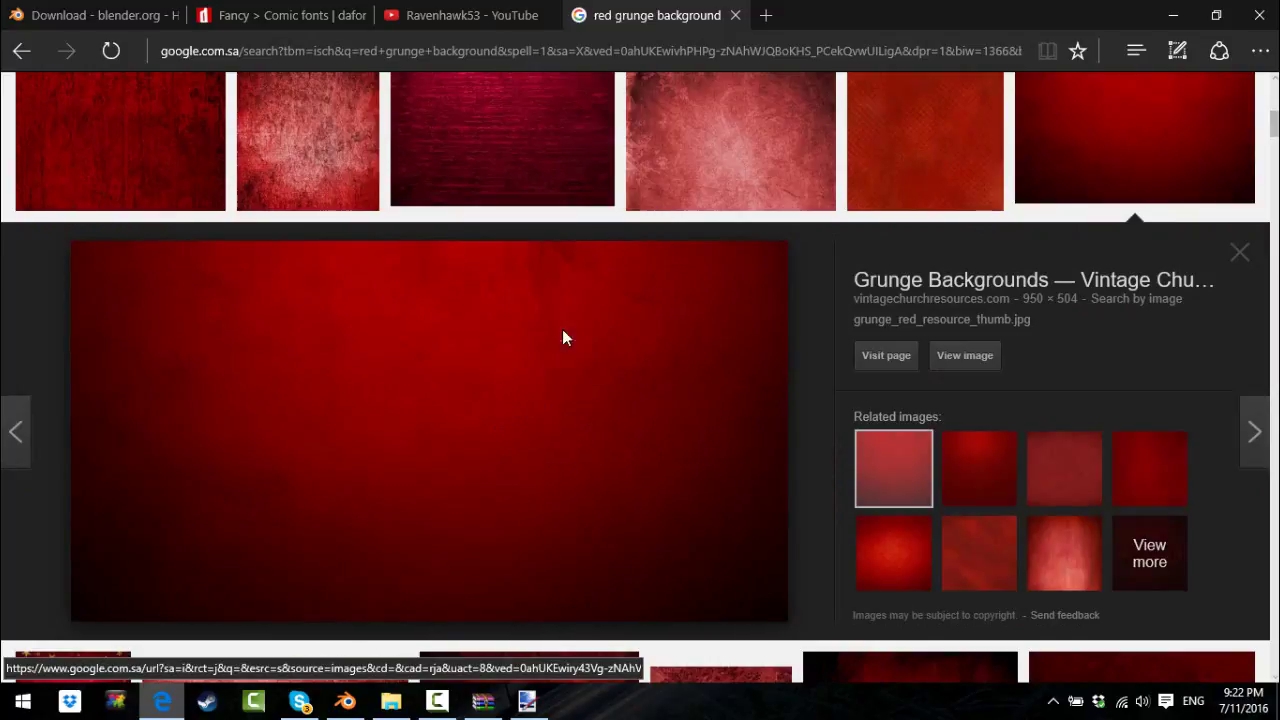
Step: Return to paint.net and paste the copied red background onto a new layer directly above the cut-out layer
left_click(527, 700)
left_click(1118, 584)
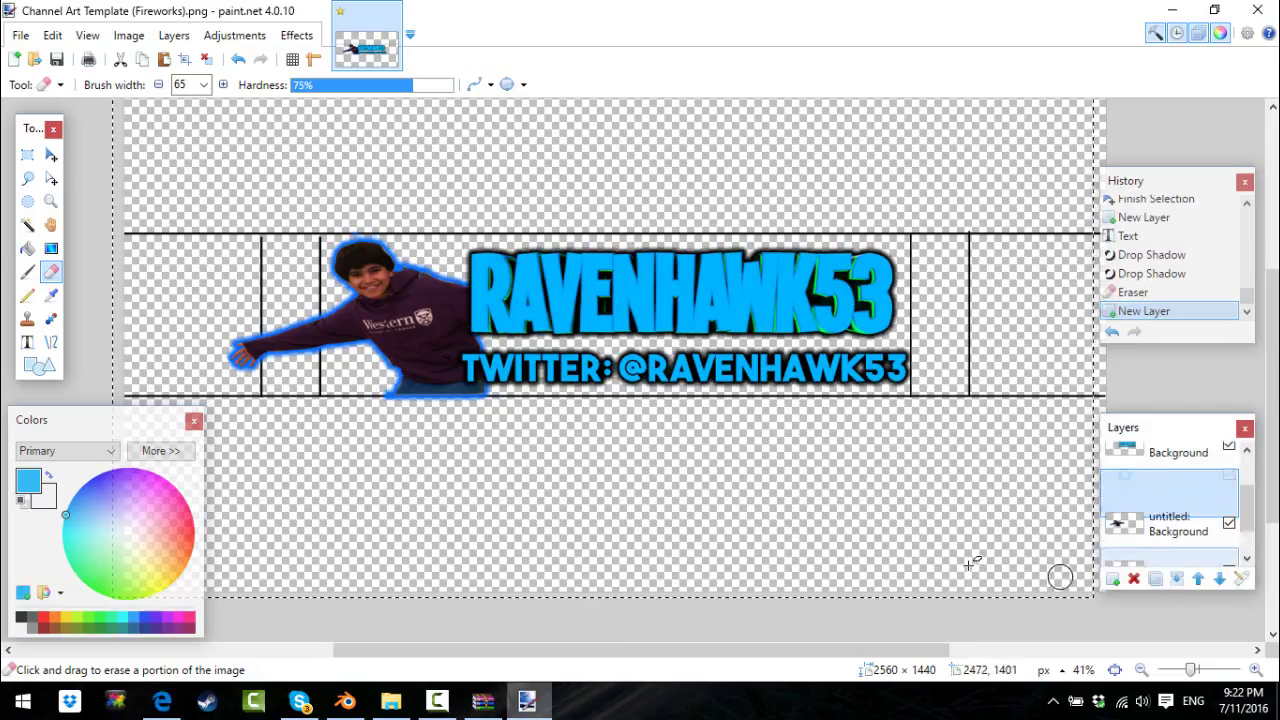
key("ctrl+v")
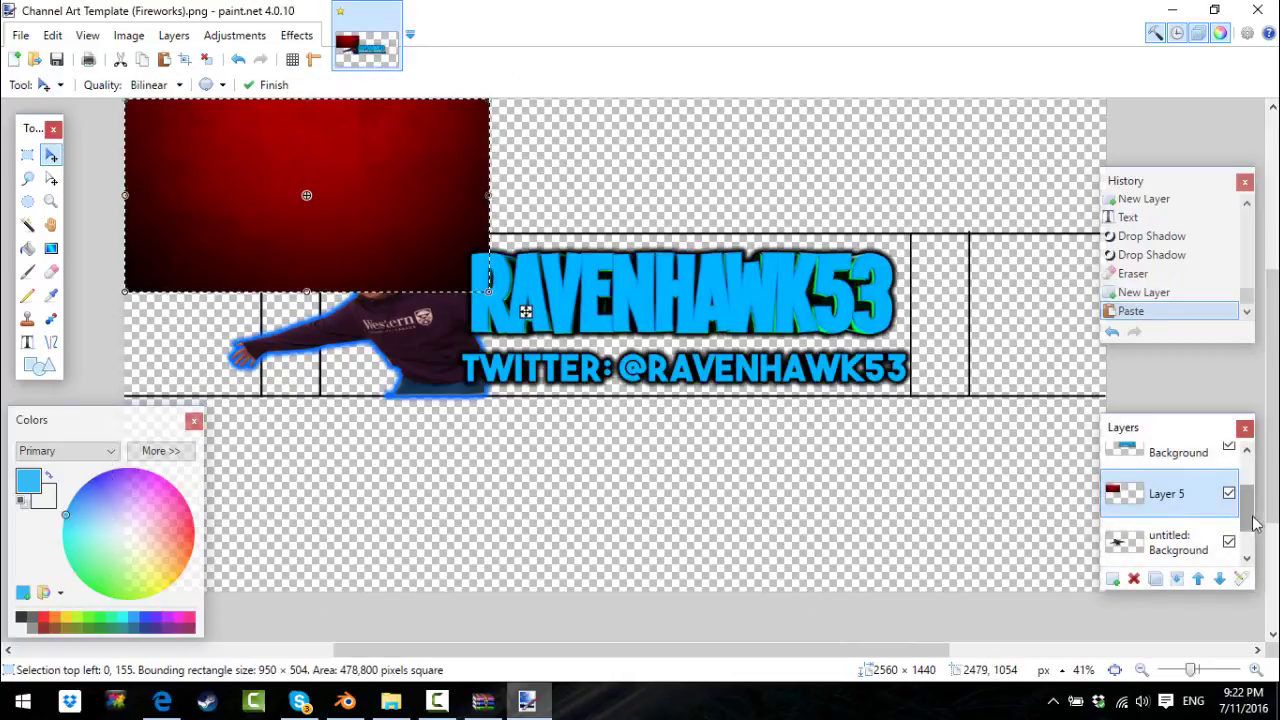
Step: Move the red background layer beneath the cut-out layer and enlarge the image to about 2612 × 1459 px so it covers the canvas
left_click(1219, 578)
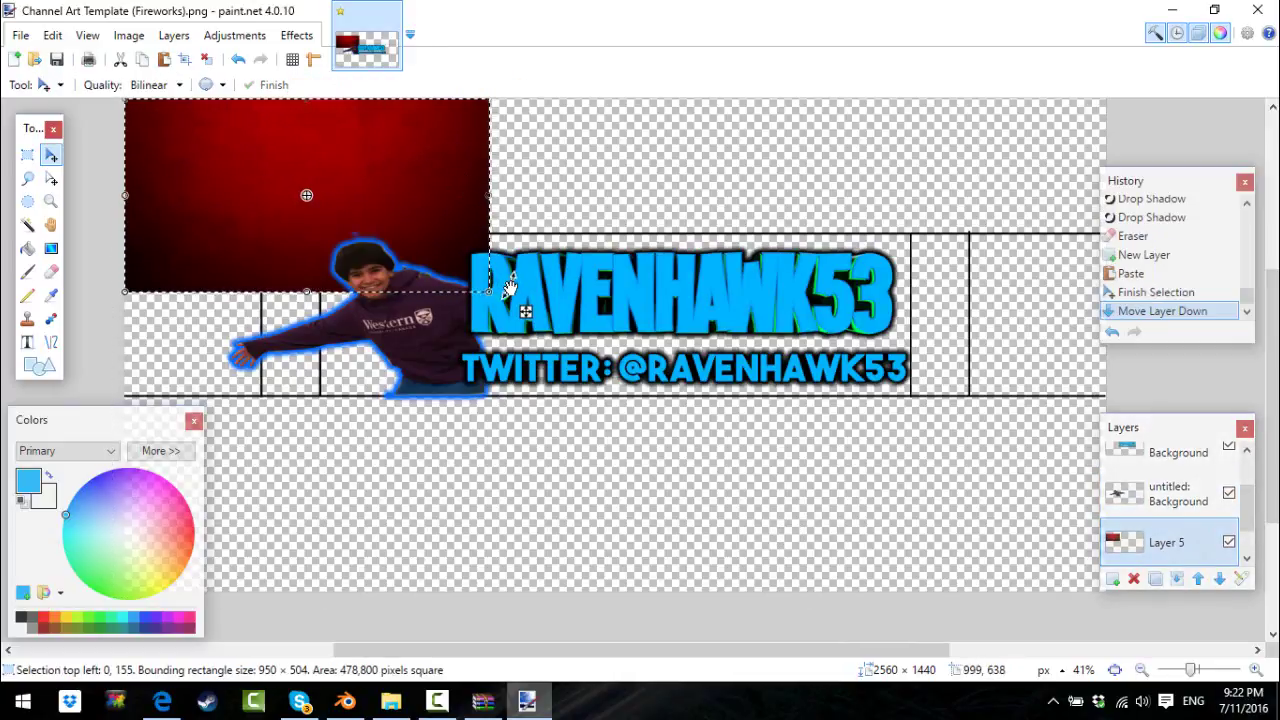
left_click_drag(523, 306, 1120, 377)
scroll(706, 500, "up", 5)
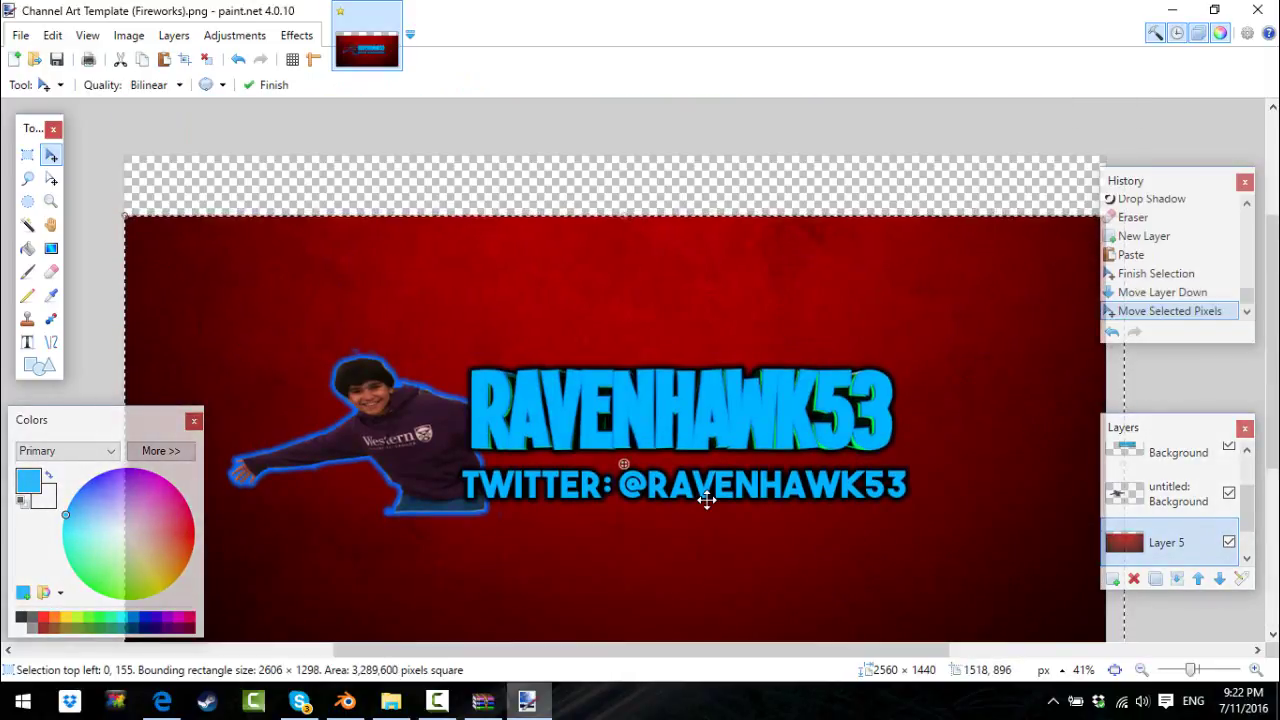
scroll(700, 480, "down", 2)
scroll(680, 410, "up", 4)
left_click_drag(625, 331, 614, 267)
scroll(637, 426, "down", 1, "ctrl")
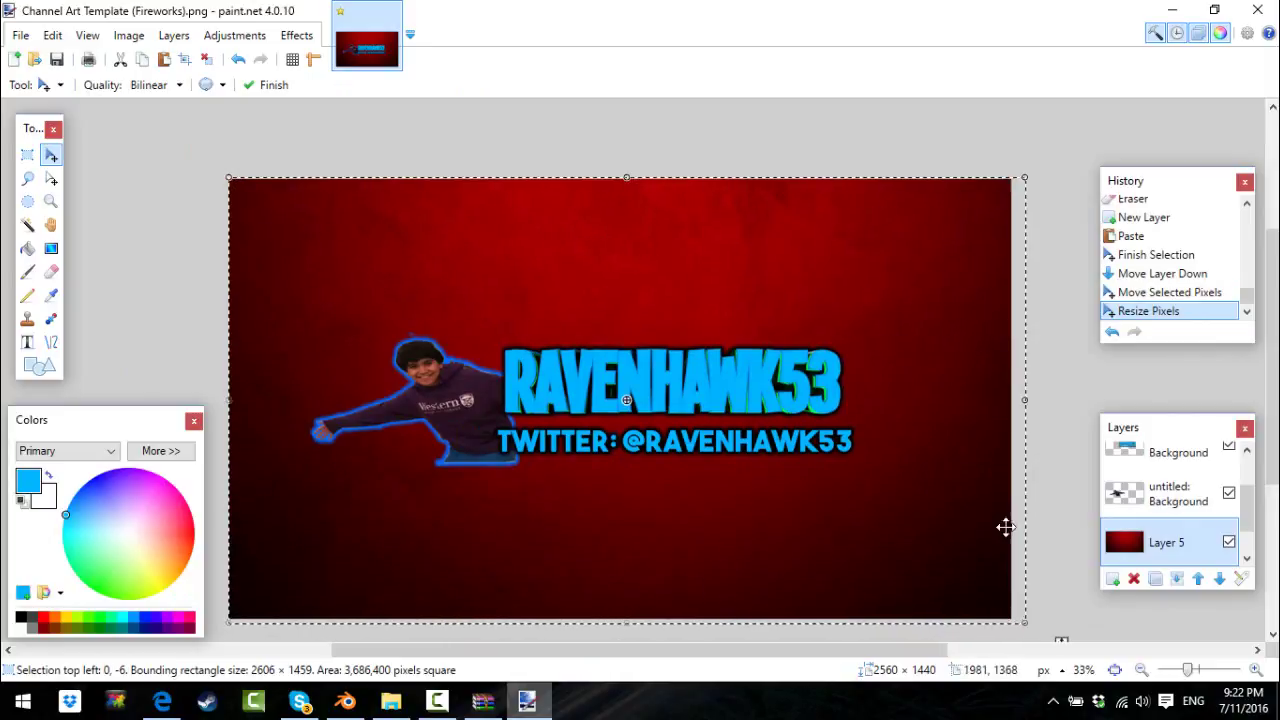
scroll(1170, 500, "up", 1)
left_click(1229, 468)
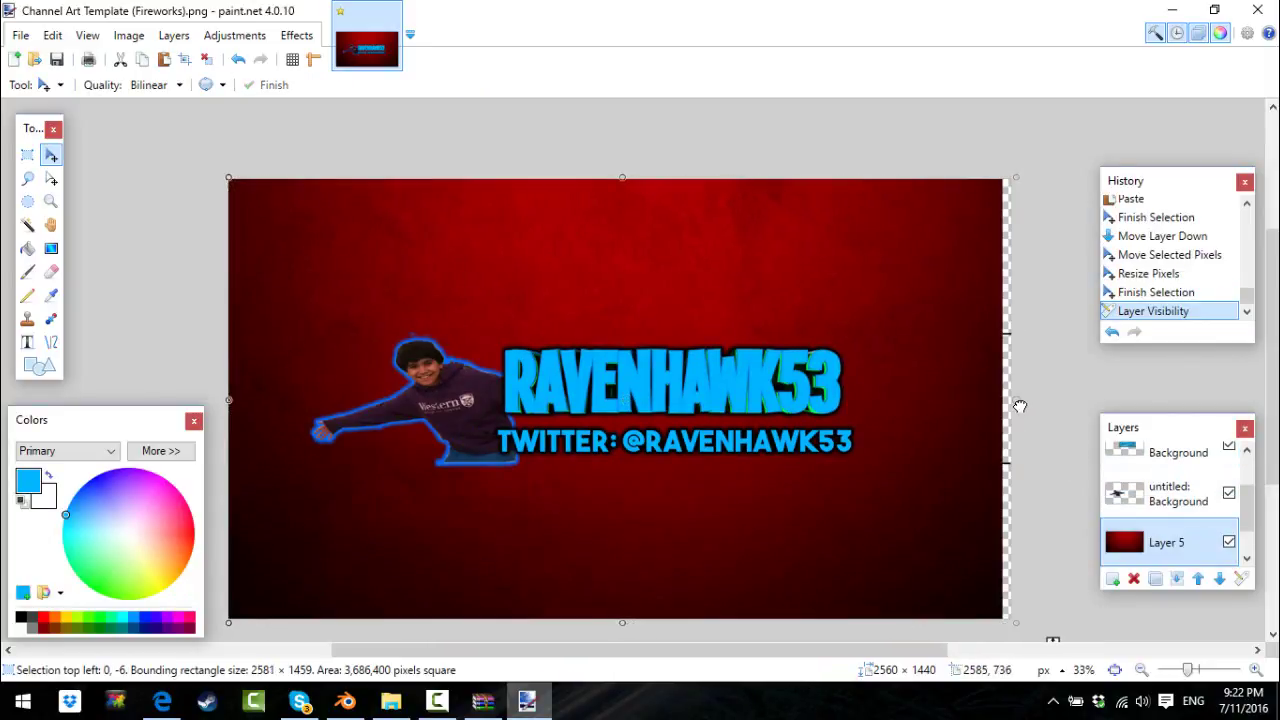
left_click_drag(968, 400, 1028, 400)
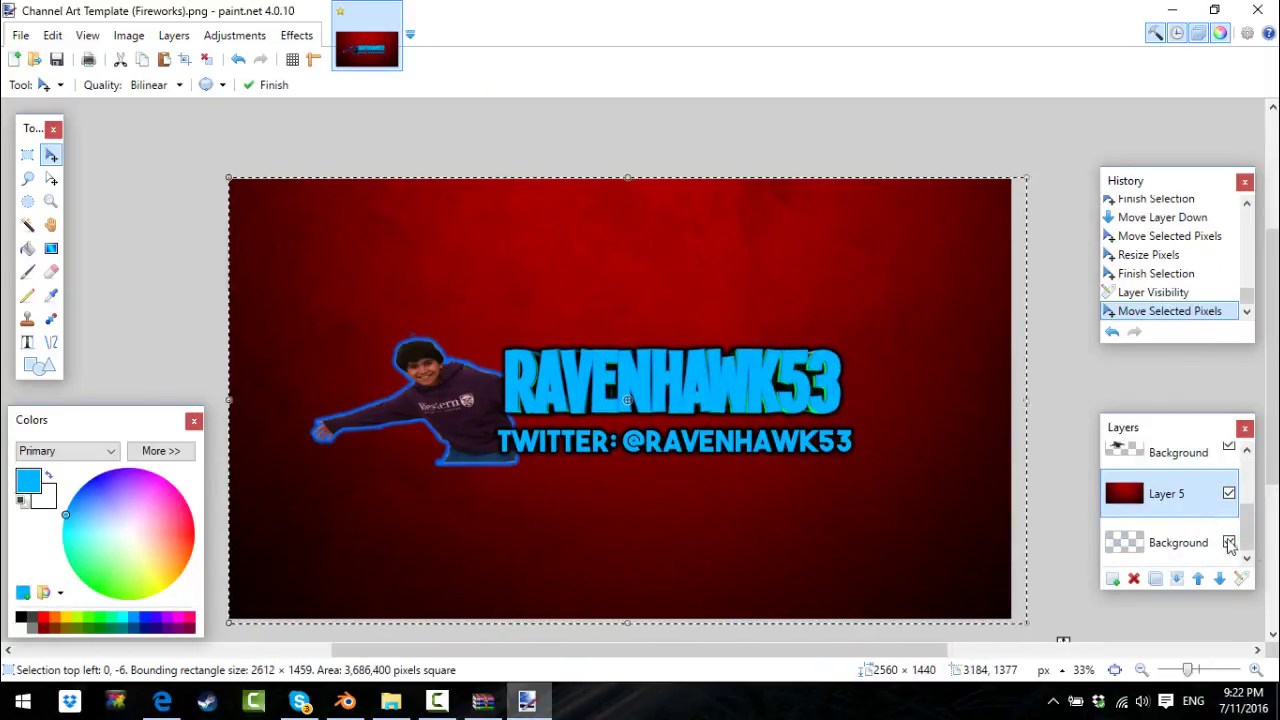
Step: Move the red background layer to the bottom of the layer stack, below the template guide layer, and hide the guides
left_click(1229, 542)
left_click(1197, 579)
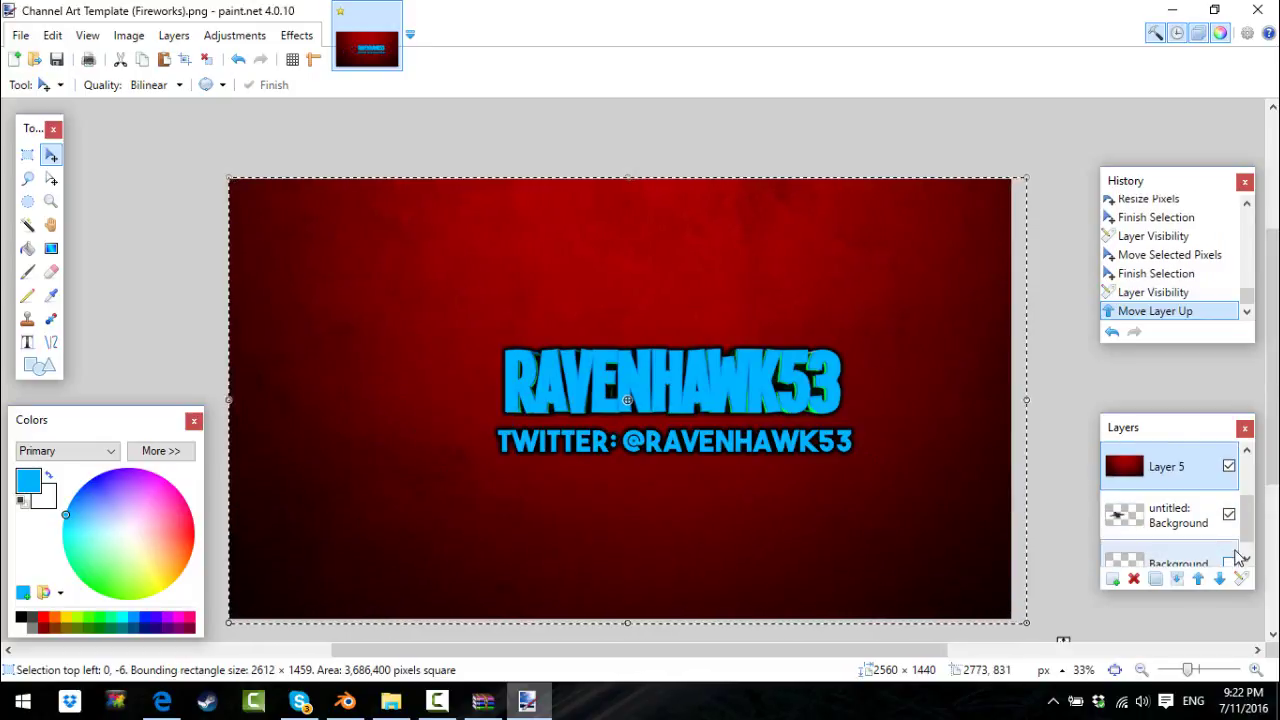
left_click(1197, 579)
left_click(1197, 579)
left_click(1219, 579)
left_click(1219, 579)
left_click(1219, 579)
left_click(1219, 579)
left_click(1229, 493)
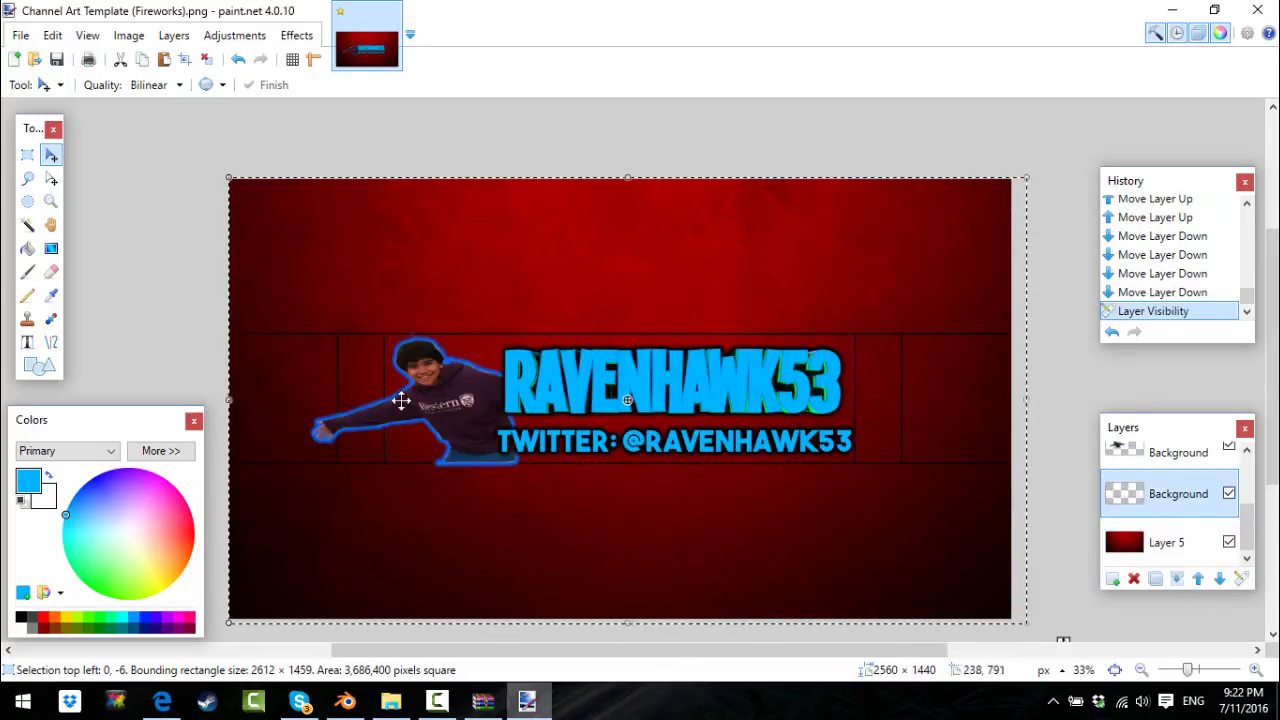
left_click(1229, 493)
left_click(1165, 542)
Step: Start saving the banner as a new file, with the name BAnner.png and the PNG format, in the THUMBNAIL STUFF folder
left_click(20, 35)
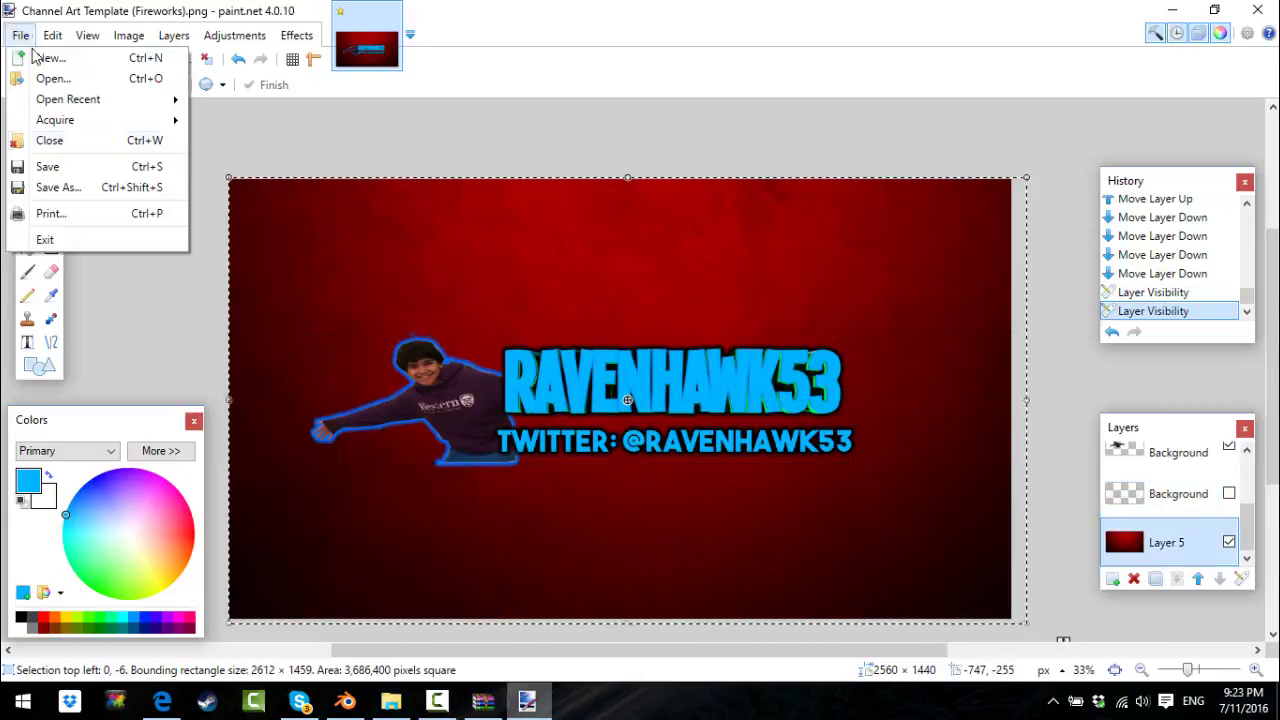
left_click(52, 185)
left_click(330, 377)
left_click(320, 452)
left_click(364, 353)
key("ctrl+a")
key("BackSpace")
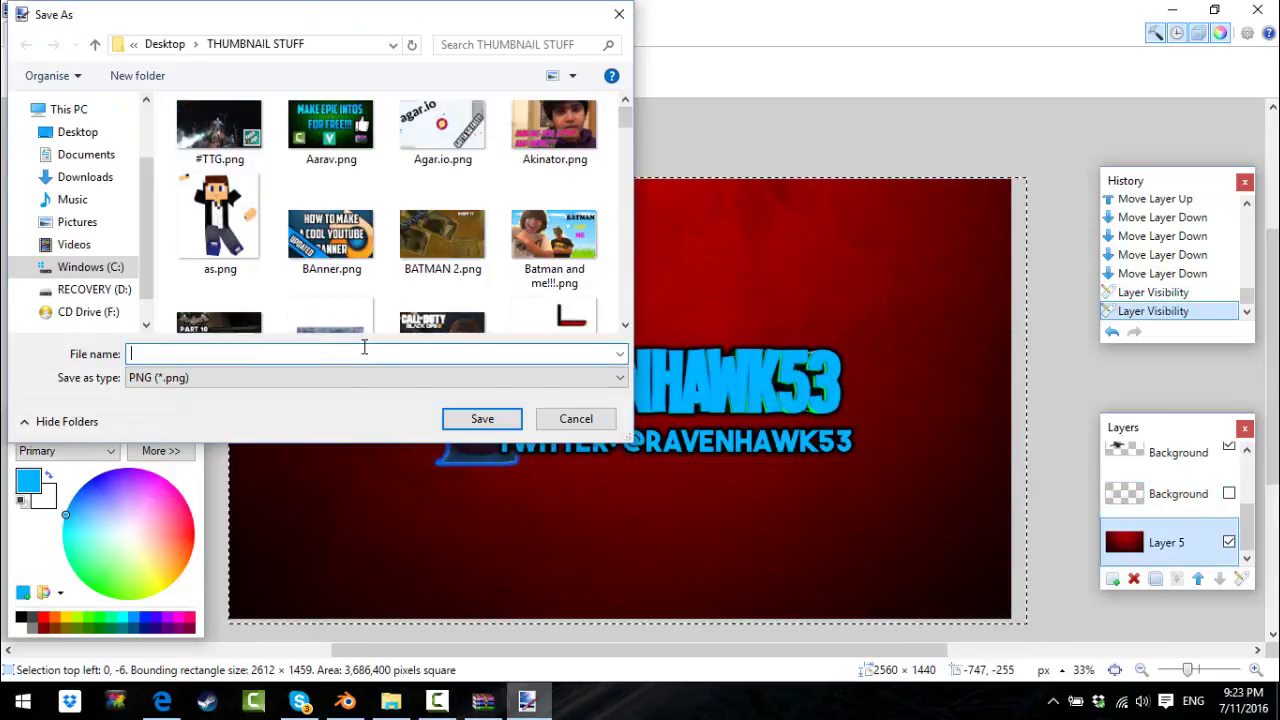
type("BAn")
left_click(343, 373)
left_click(343, 377)
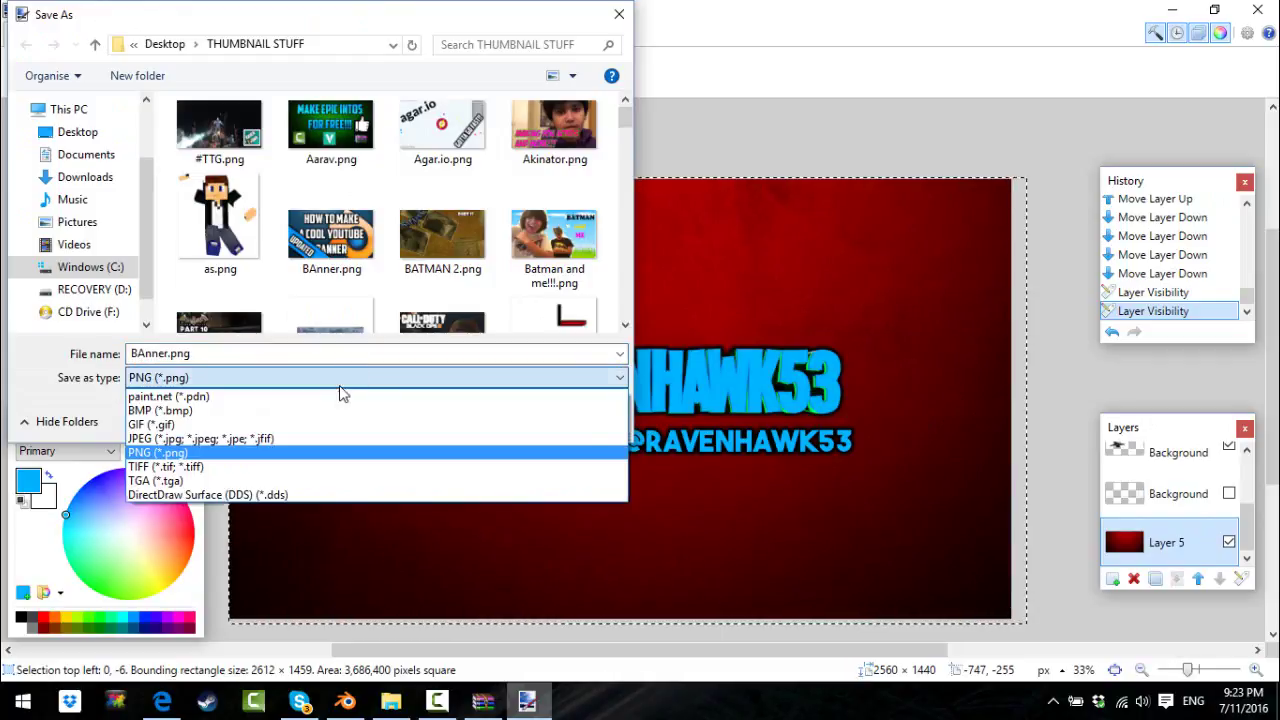
left_click(343, 449)
Step: Save over the existing file with auto-detected bit depth and flatten the layers
left_click(482, 418)
left_click(708, 343)
scroll(710, 340, "down", 5)
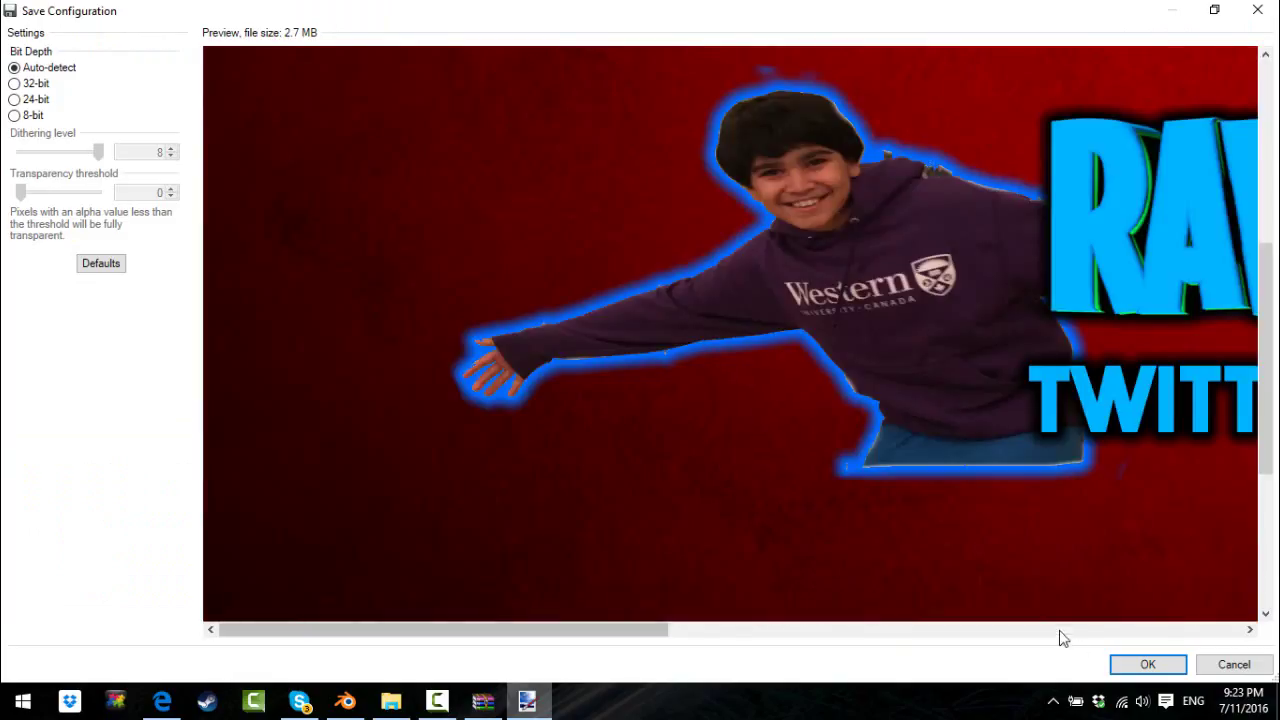
left_click(1148, 664)
left_click(600, 362)
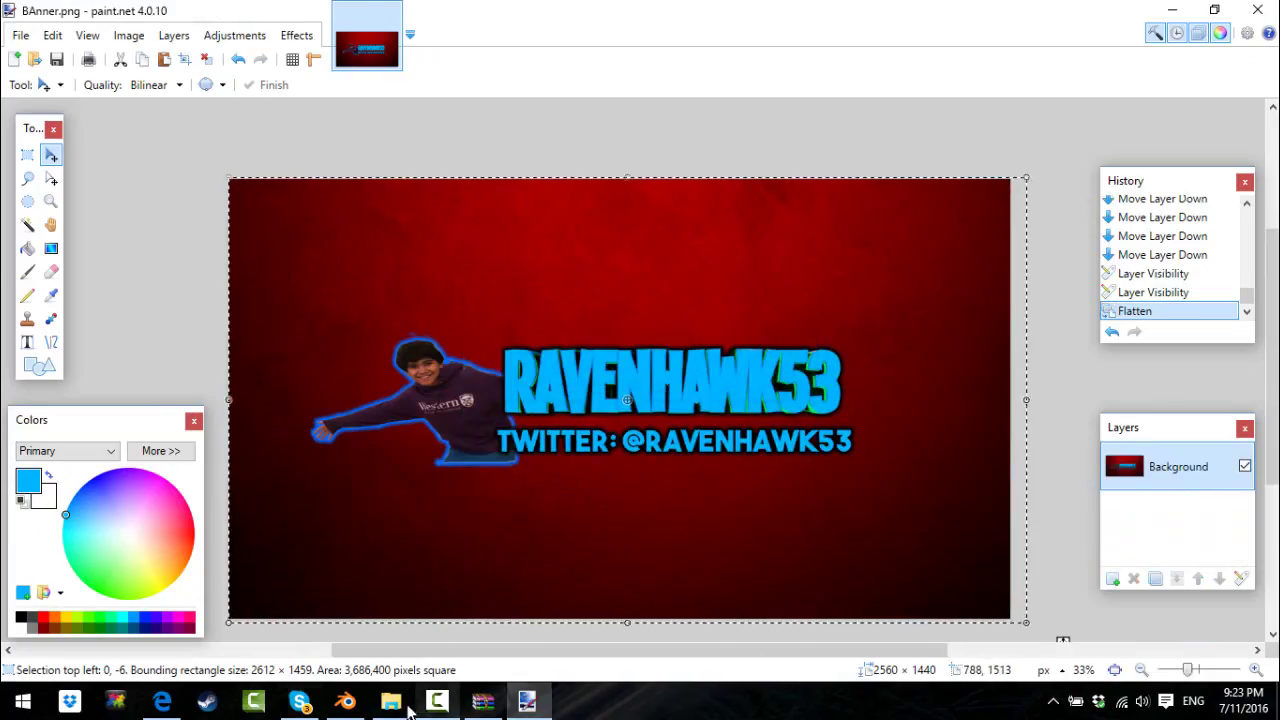
Step: Switch to the Edge browser and open the channel art upload dialog on the YouTube channel page
left_click(161, 700)
left_click(1223, 171)
left_click(1160, 205)
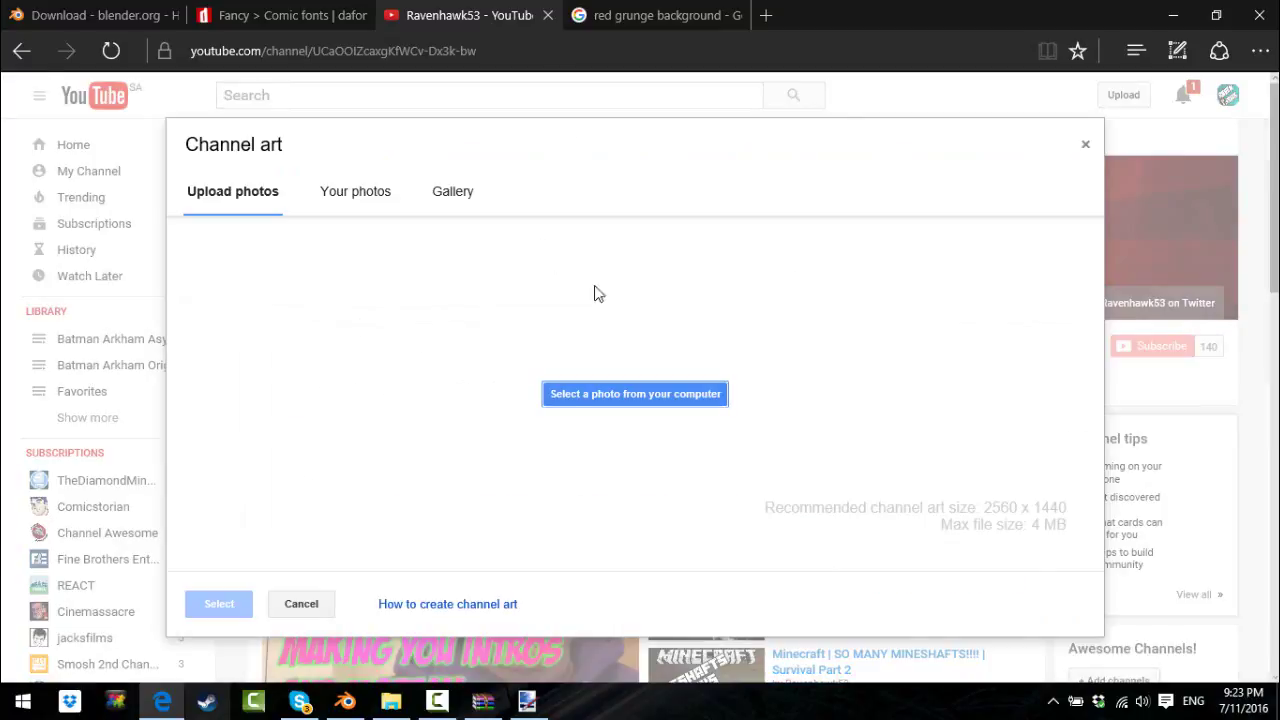
Step: Upload the saved banner image from the computer and apply it as the channel art
left_click(583, 391)
scroll(400, 300, "down", 3)
left_click(260, 320)
left_click(481, 418)
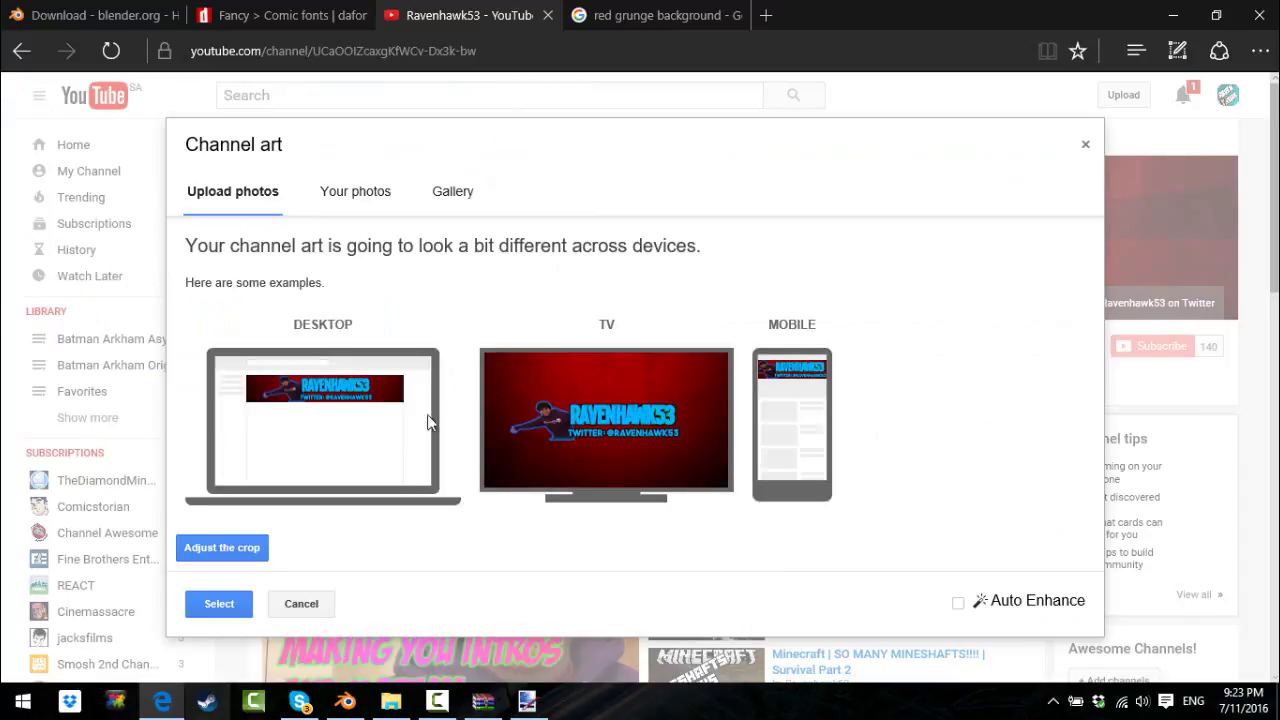
left_click(219, 604)
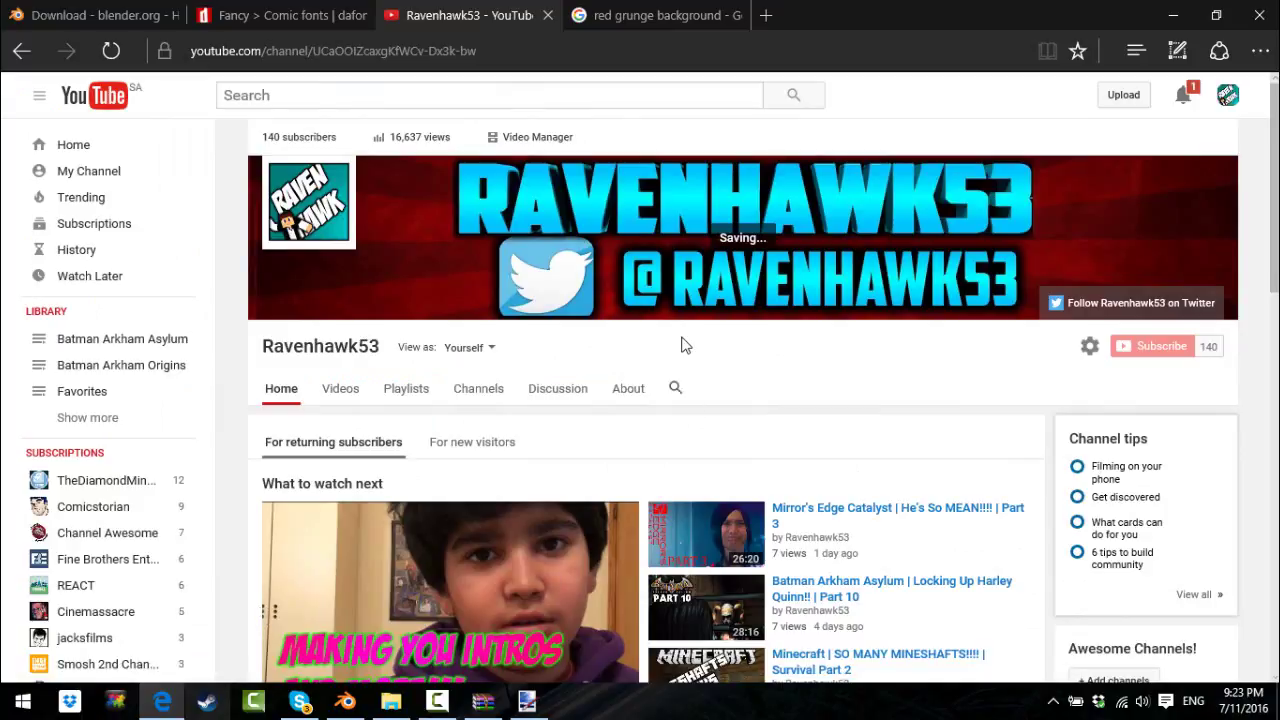